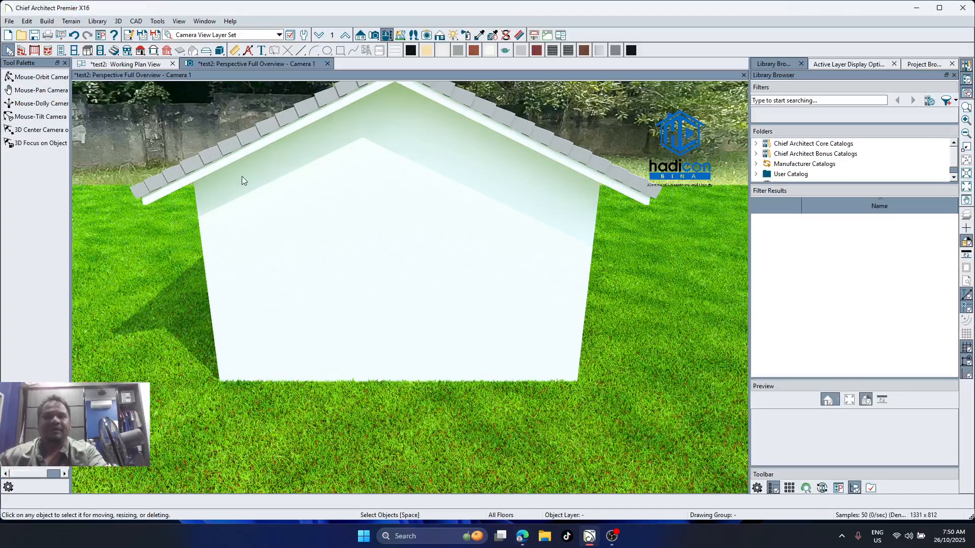
Examine the ridge and the stepped verge tiles along the gable end of the roof from several angles
scroll(320, 264, down, 2)
scroll(356, 167, up, 5)
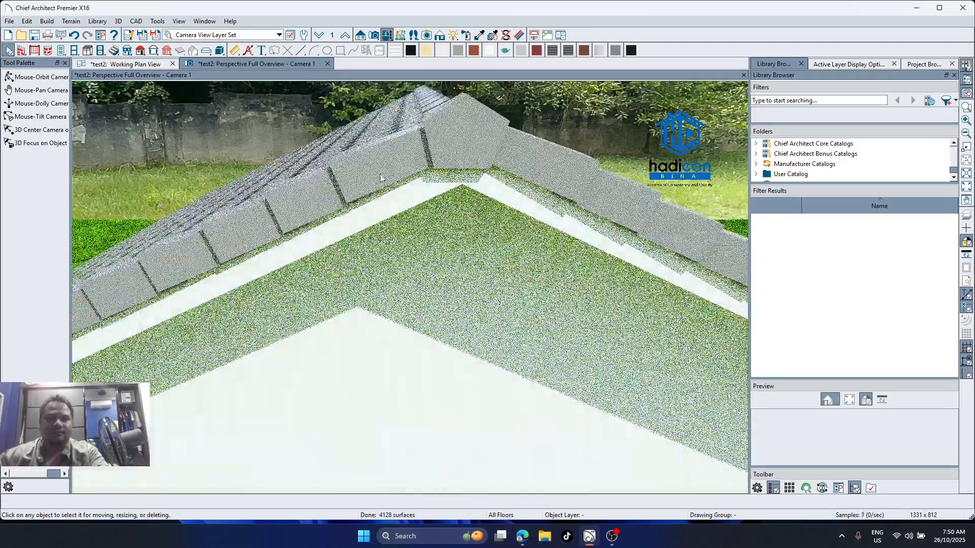
middle_drag(423, 150, 423, 150)
drag(470, 146, 376, 302)
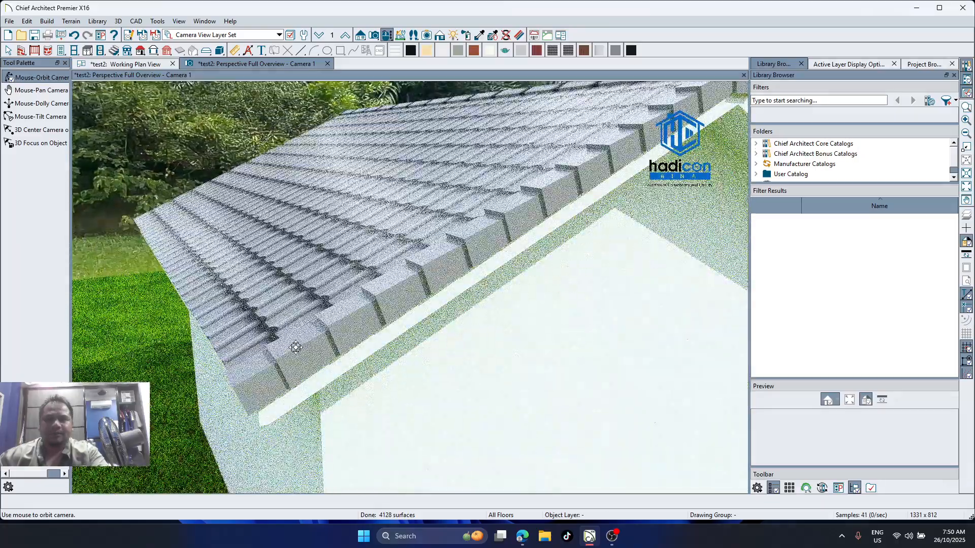
drag(526, 230, 463, 241)
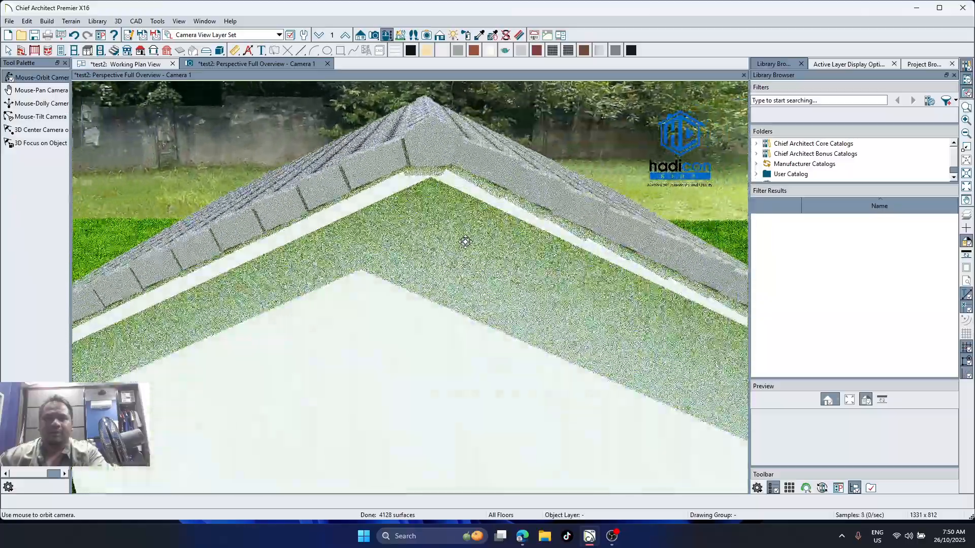
drag(537, 196, 435, 187)
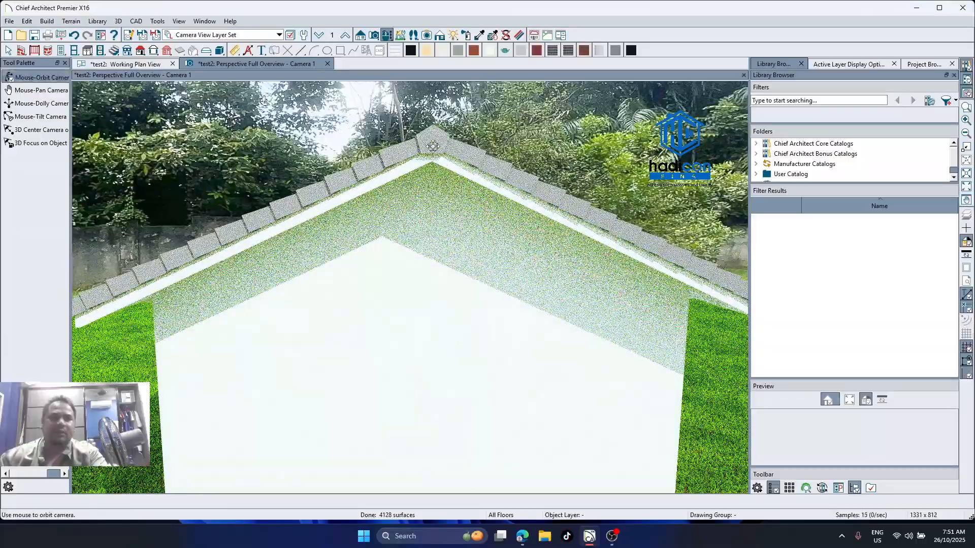
scroll(430, 134, up, 3)
drag(446, 148, 467, 153)
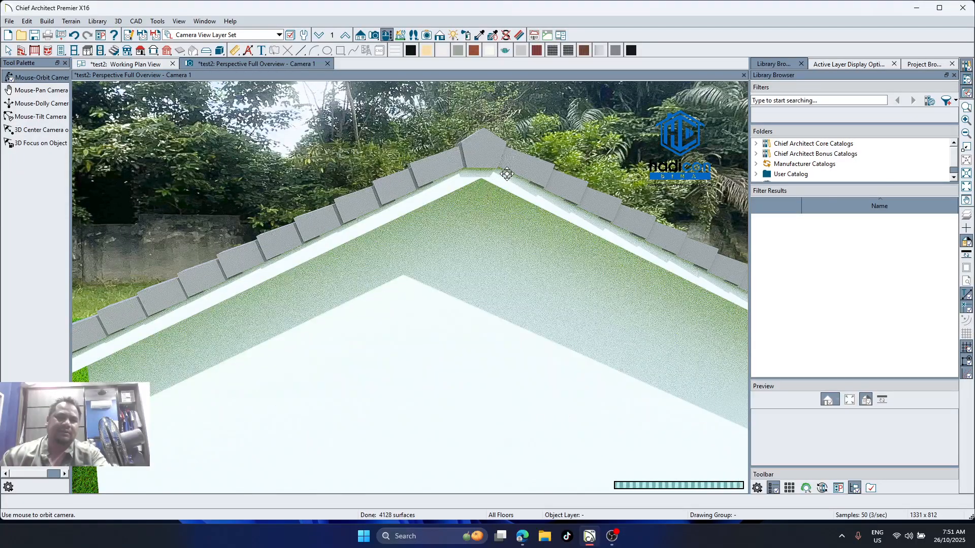
mouse_move(489, 186)
mouse_down()
mouse_move(487, 169)
mouse_move(556, 256)
mouse_move(594, 283)
mouse_up()
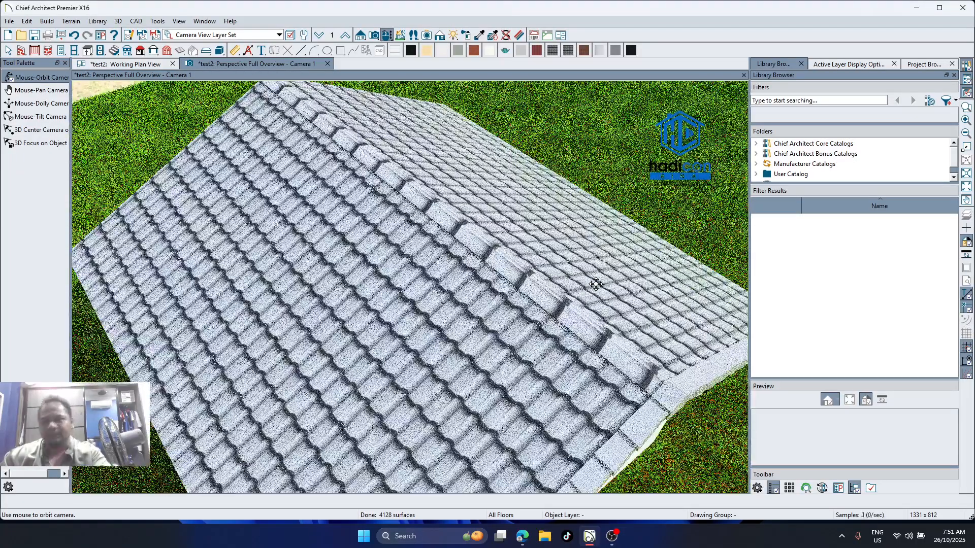
scroll(681, 385, up, 2)
drag(681, 386, 356, 252)
scroll(464, 220, up, 2)
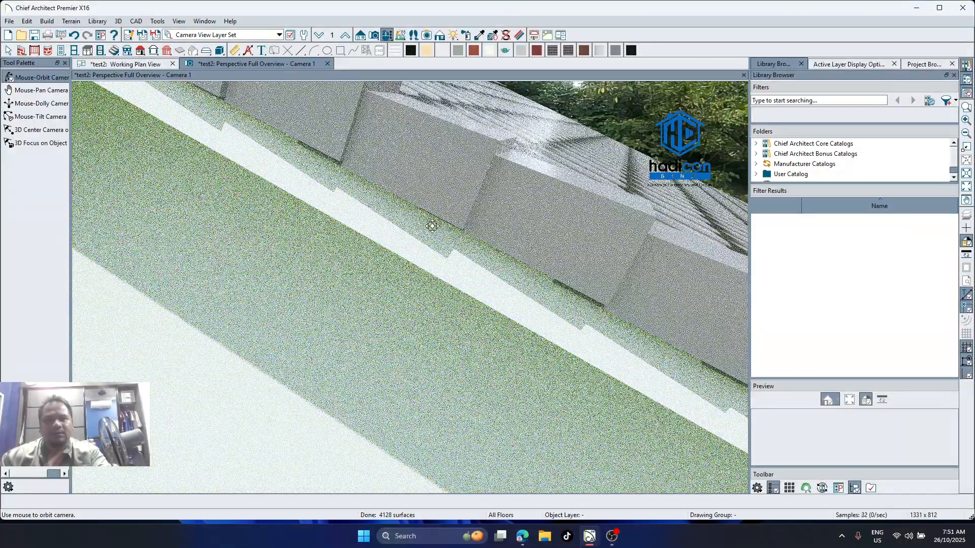
drag(432, 225, 459, 110)
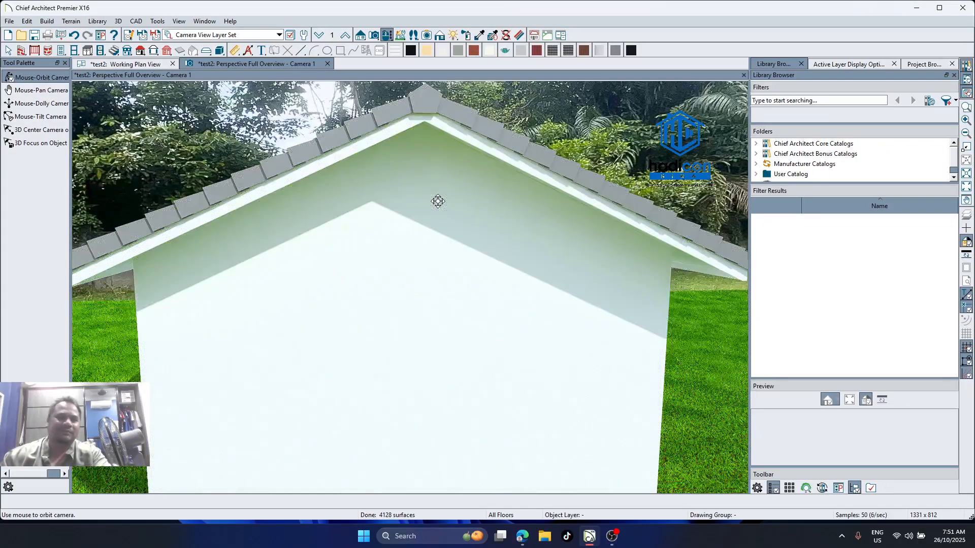
drag(438, 202, 481, 224)
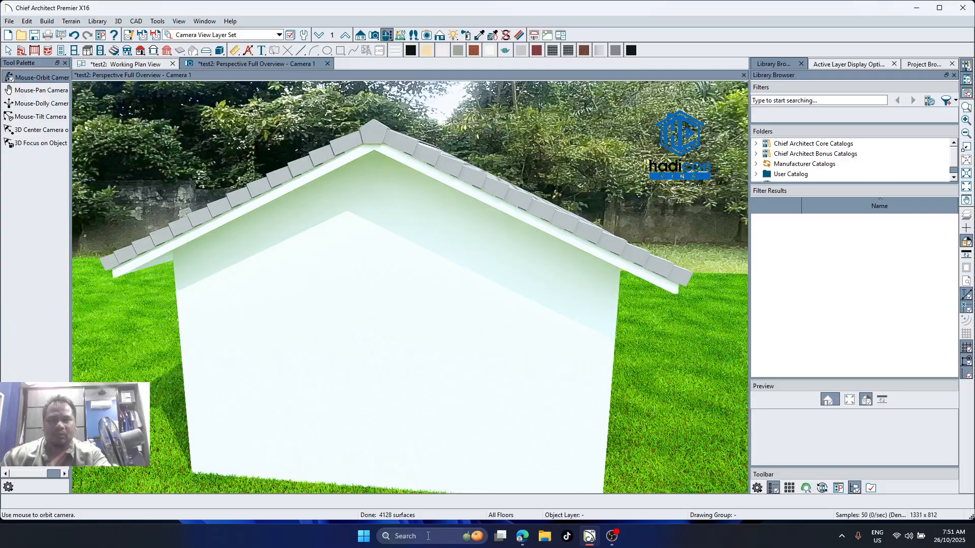
Switch to the browser to read the BMI Monier angular fitting dimensions for verge tiles, and return to Chief Architect
click(523, 537)
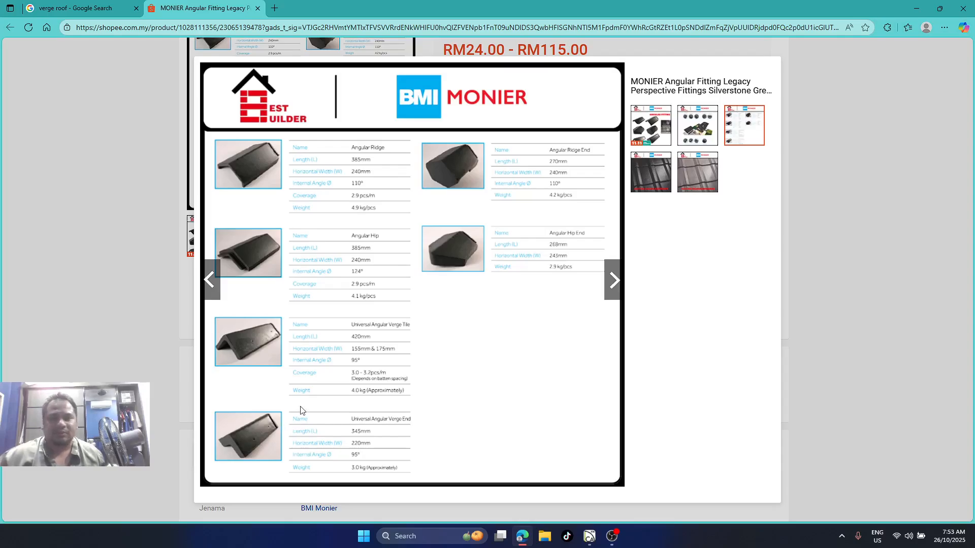
click(589, 537)
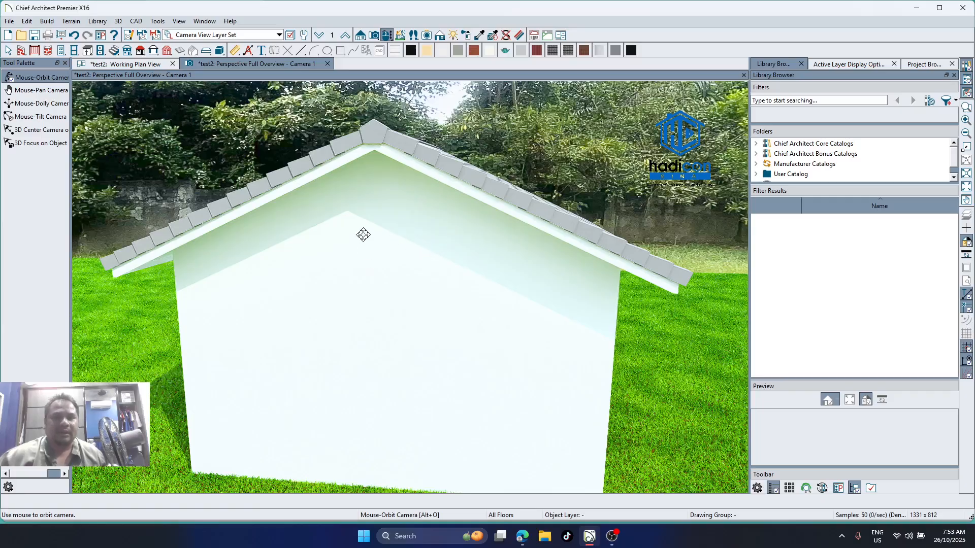
Examine how the main roof tiles meet the overlapping verge tiles along the gable slope
drag(425, 244, 490, 241)
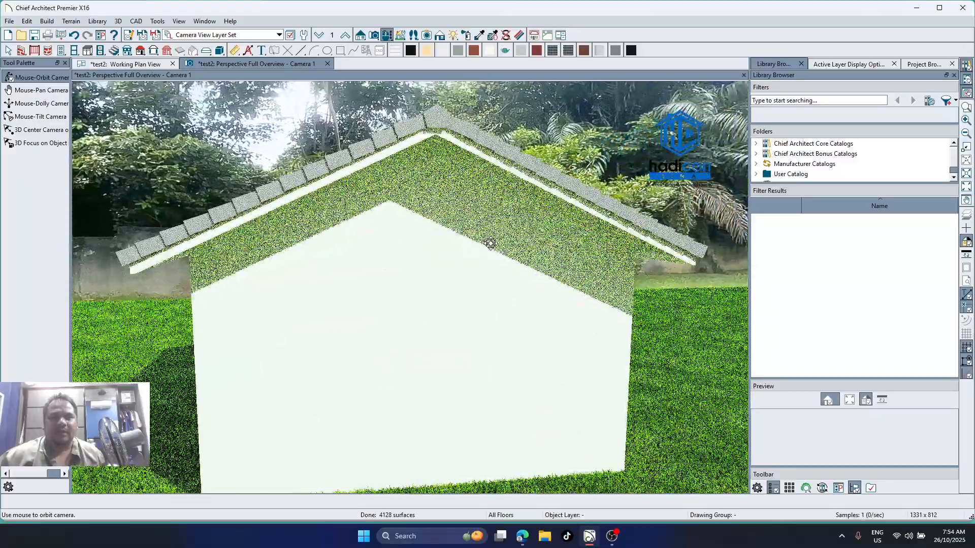
drag(337, 240, 318, 255)
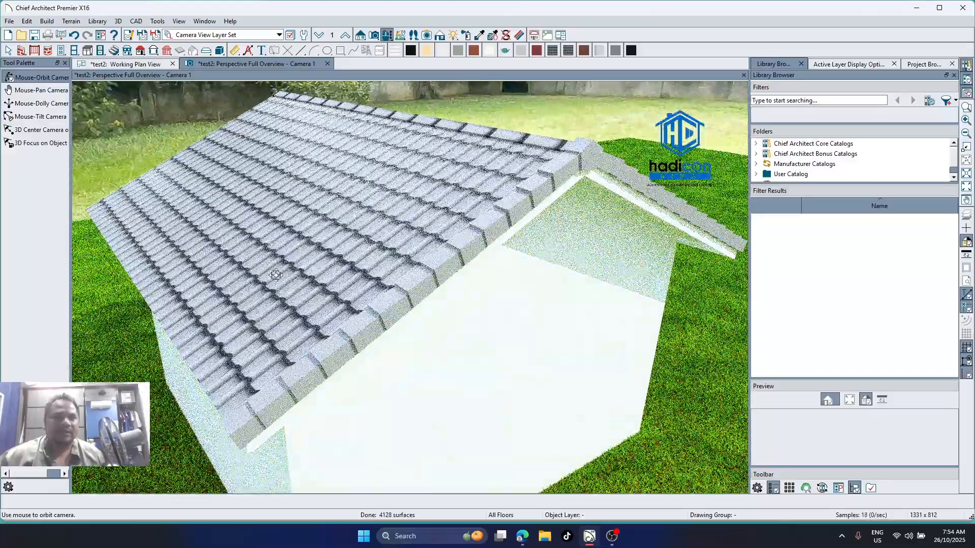
scroll(292, 258, up, 5)
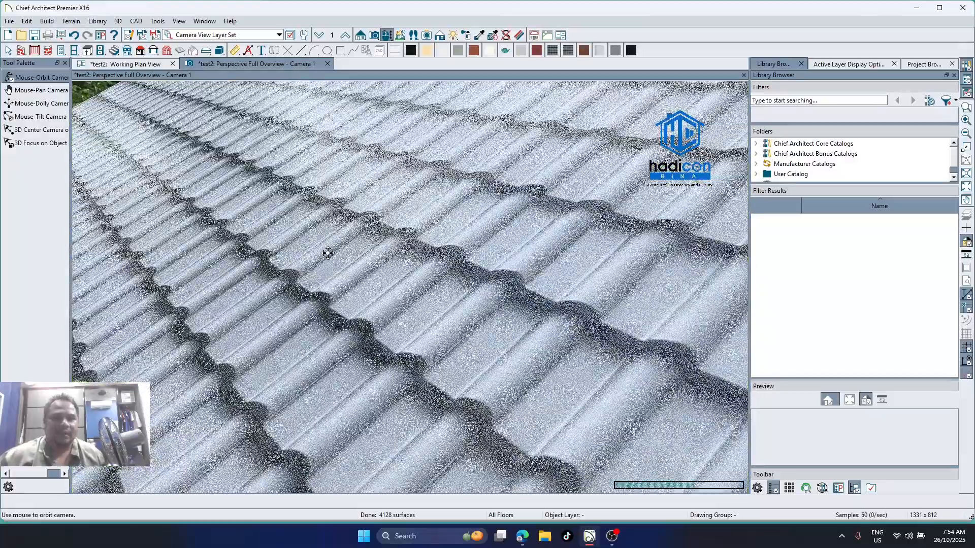
drag(328, 252, 312, 236)
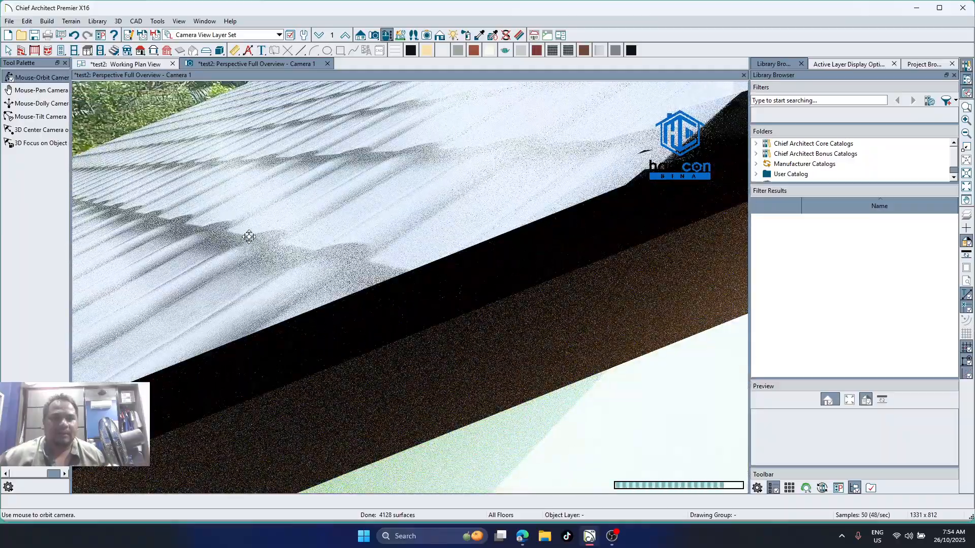
drag(219, 258, 291, 280)
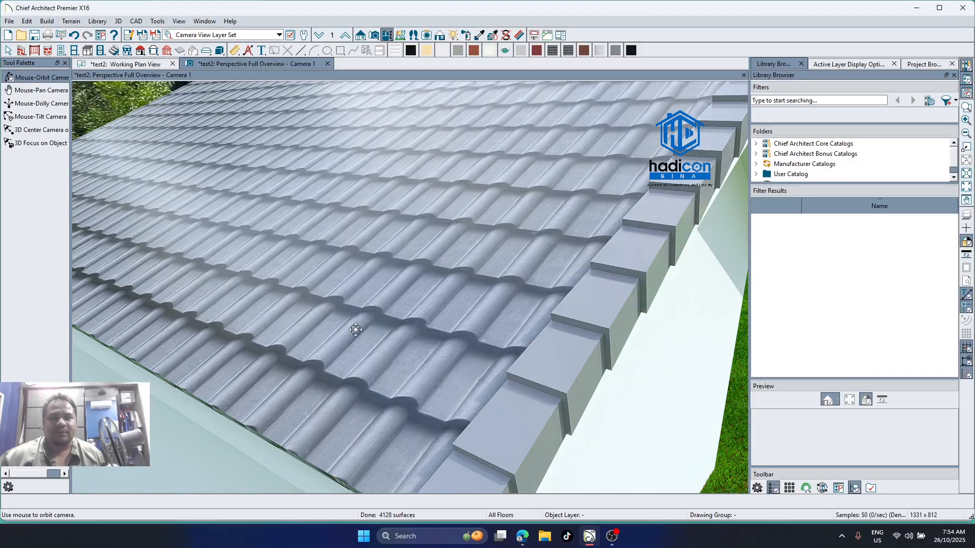
scroll(355, 330, down, 3)
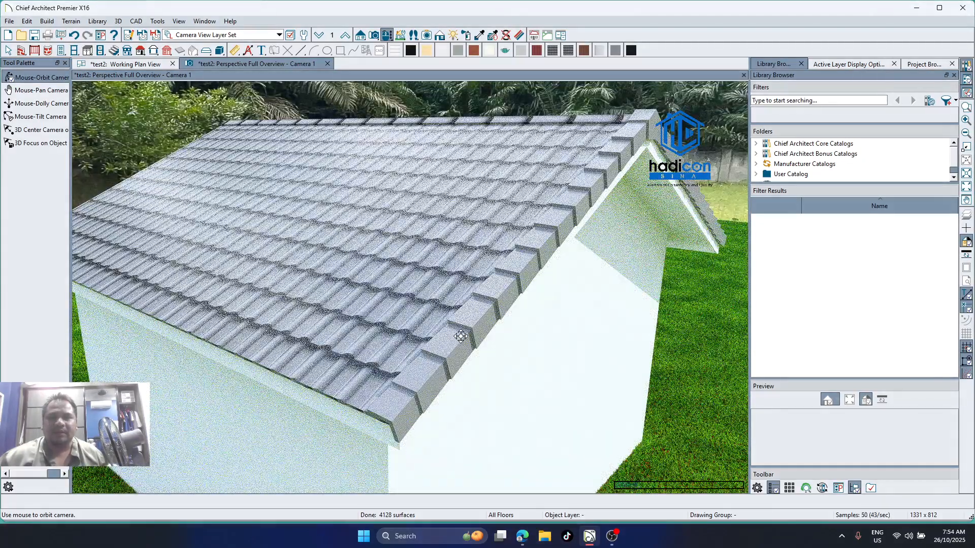
Thicken both legs of the L-shaped profile of the lowest verge tile at the eave corner
drag(505, 284, 350, 125)
key(Escape)
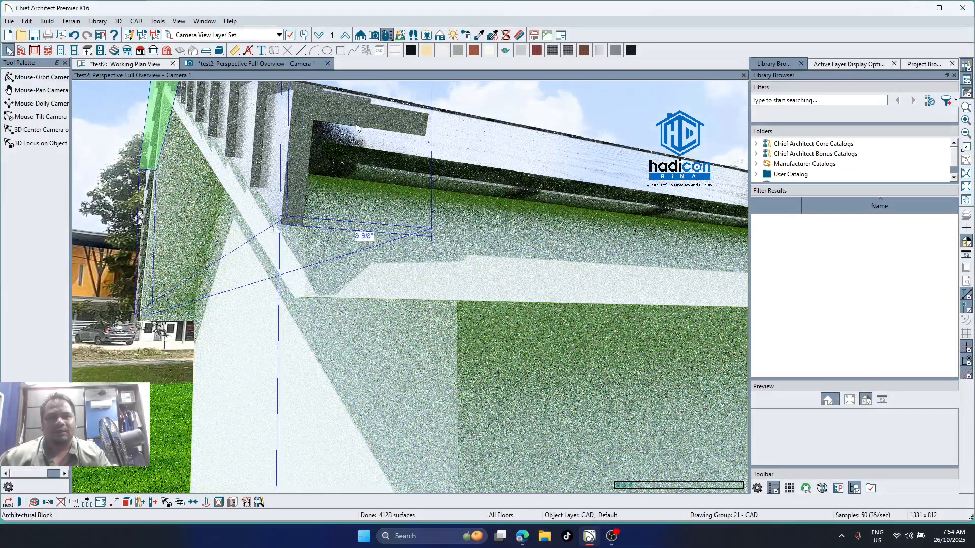
click(357, 125)
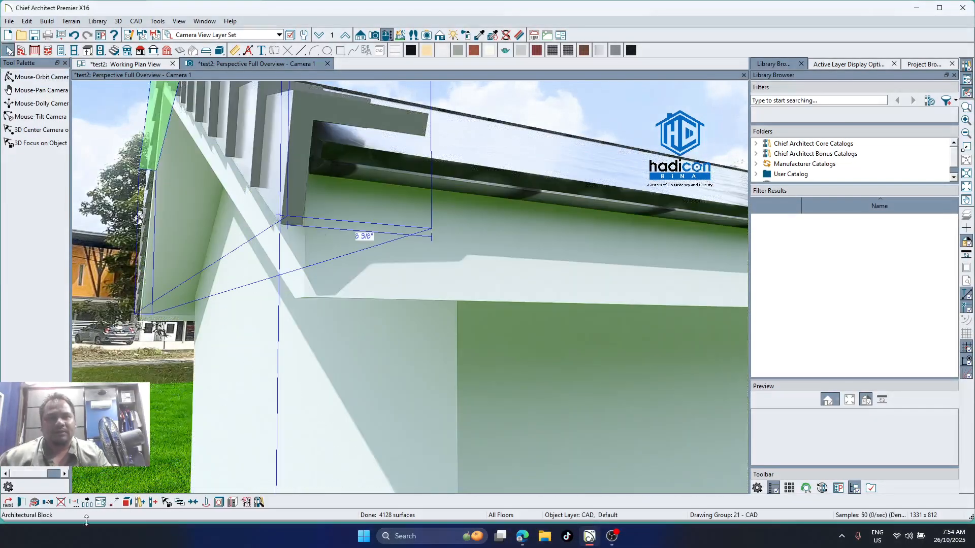
click(127, 503)
click(358, 120)
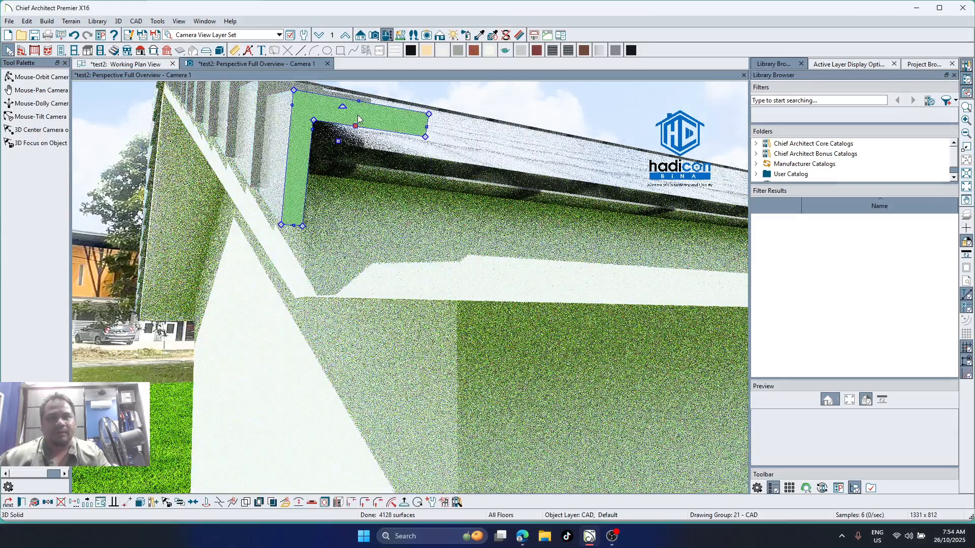
drag(355, 125, 354, 136)
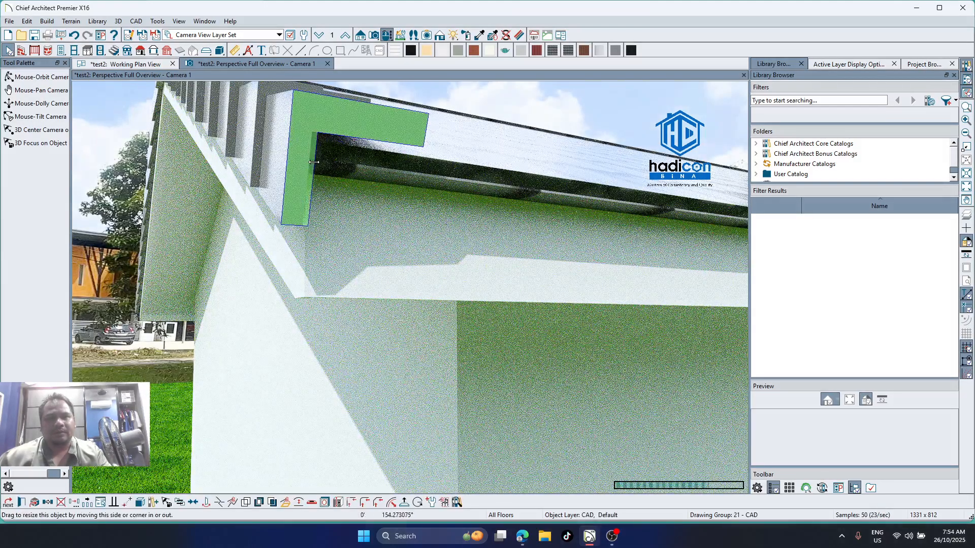
drag(315, 163, 318, 163)
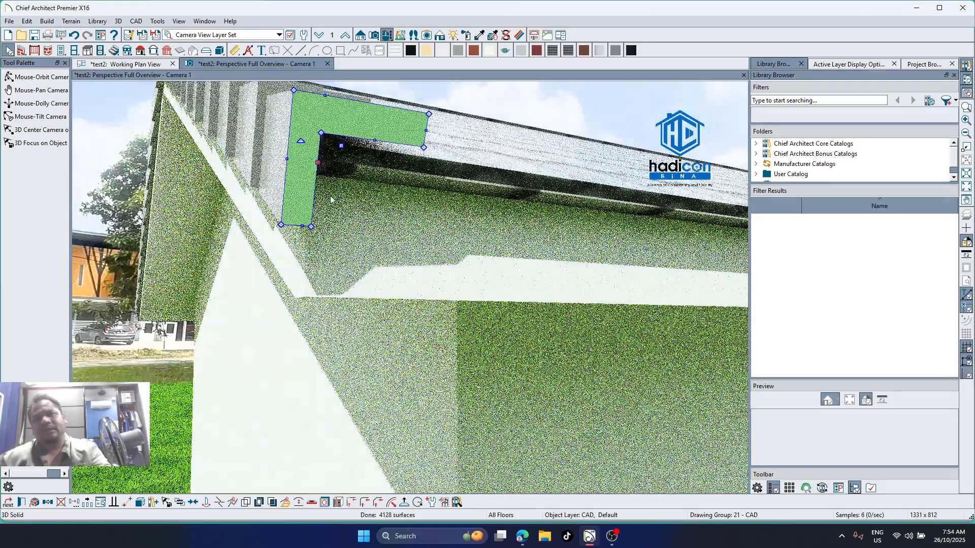
Thicken the horizontal leg of the end verge tile's L-shaped profile further, moving its underside down about 1"
scroll(324, 190, down, 3)
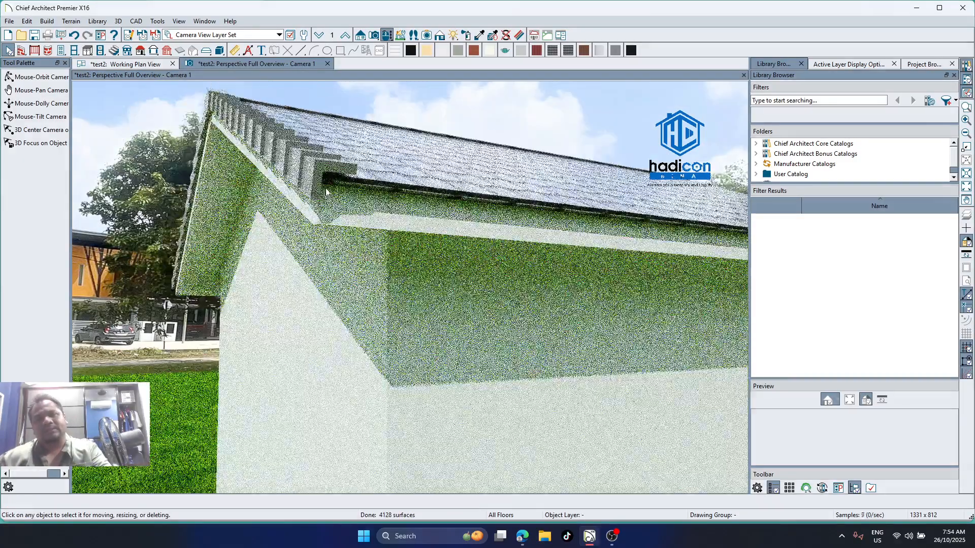
middle_drag(347, 192, 347, 192)
drag(381, 210, 344, 185)
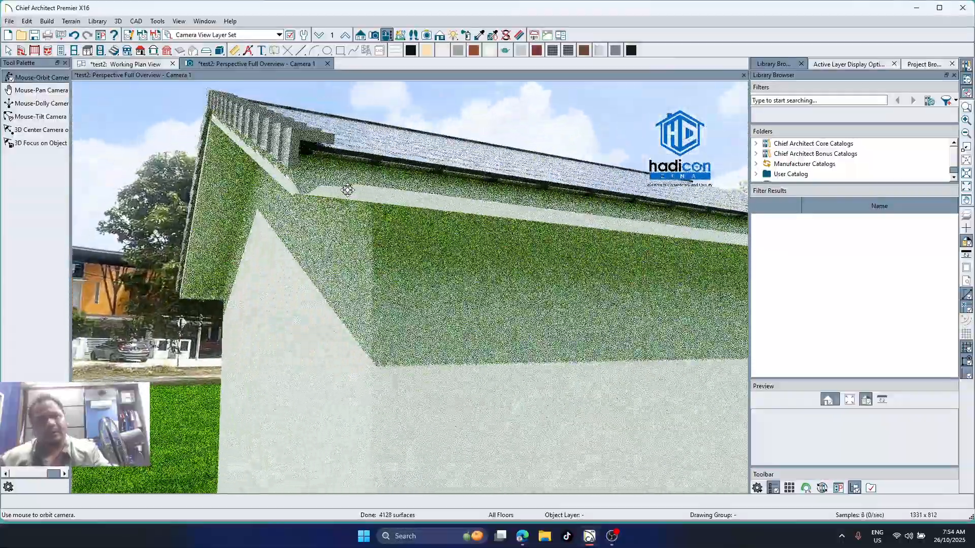
key(Escape)
click(323, 143)
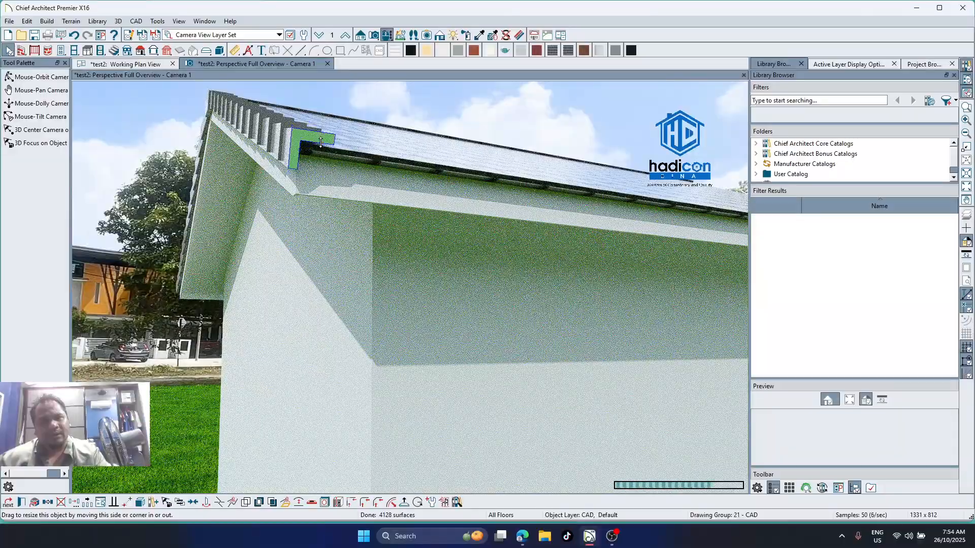
drag(319, 144, 320, 147)
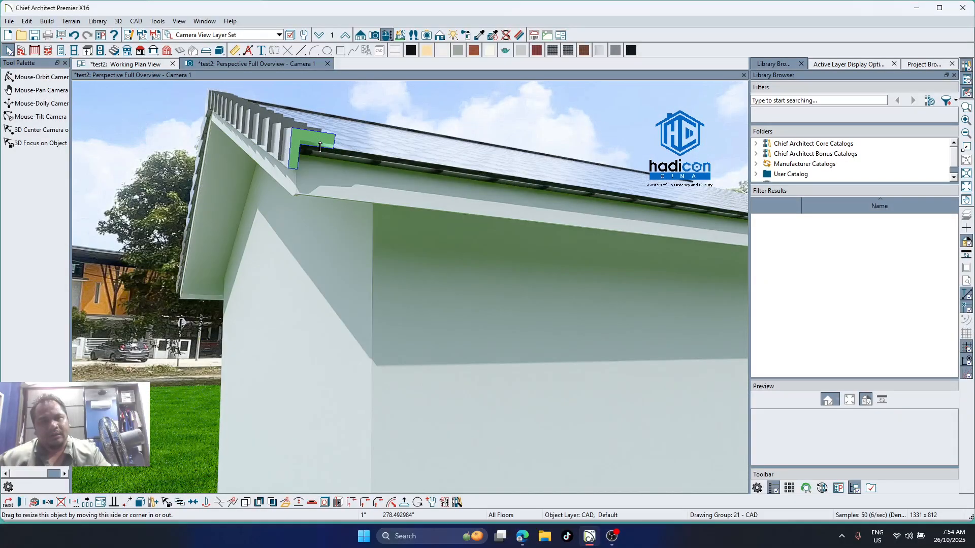
key(Escape)
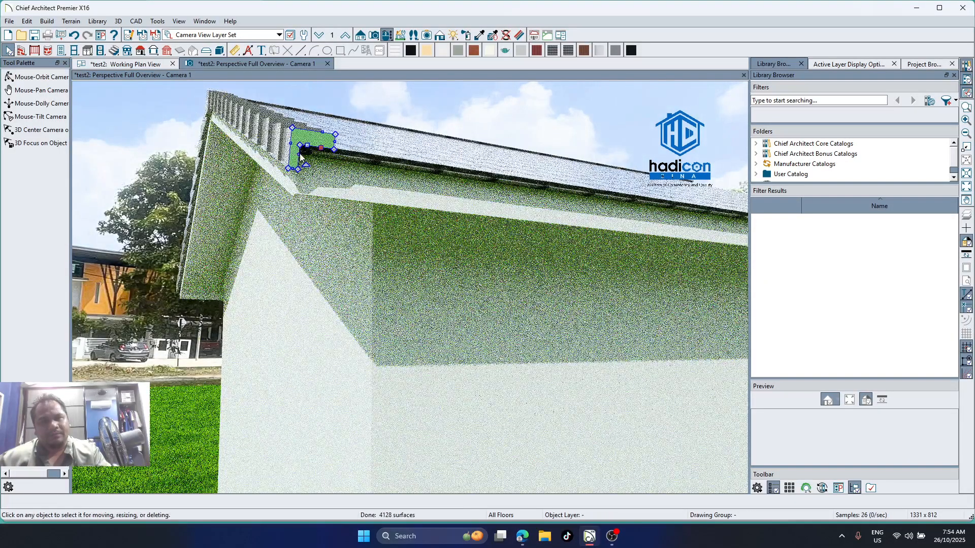
middle_drag(336, 154, 322, 160)
mouse_move(189, 222)
middle_down()
mouse_move(269, 222)
mouse_move(206, 213)
middle_up()
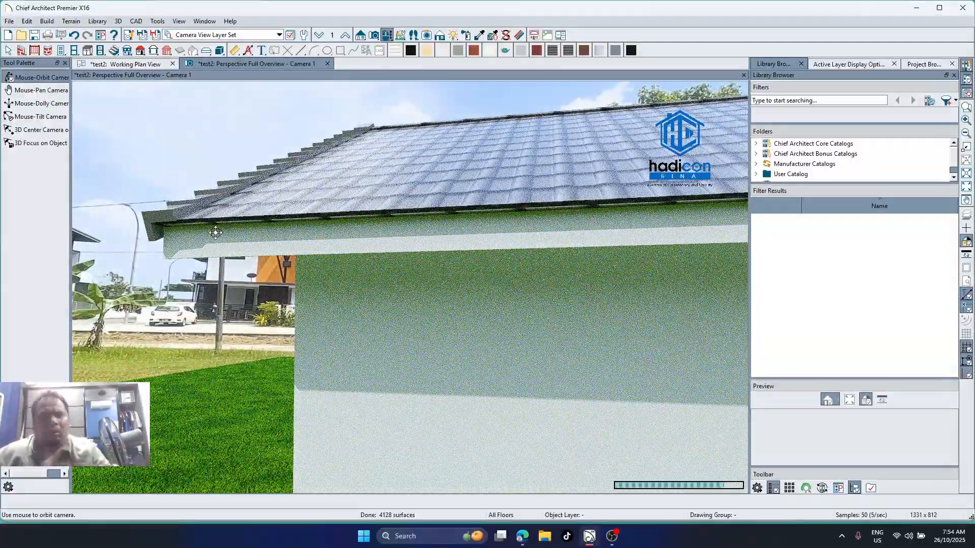
drag(215, 233, 325, 214)
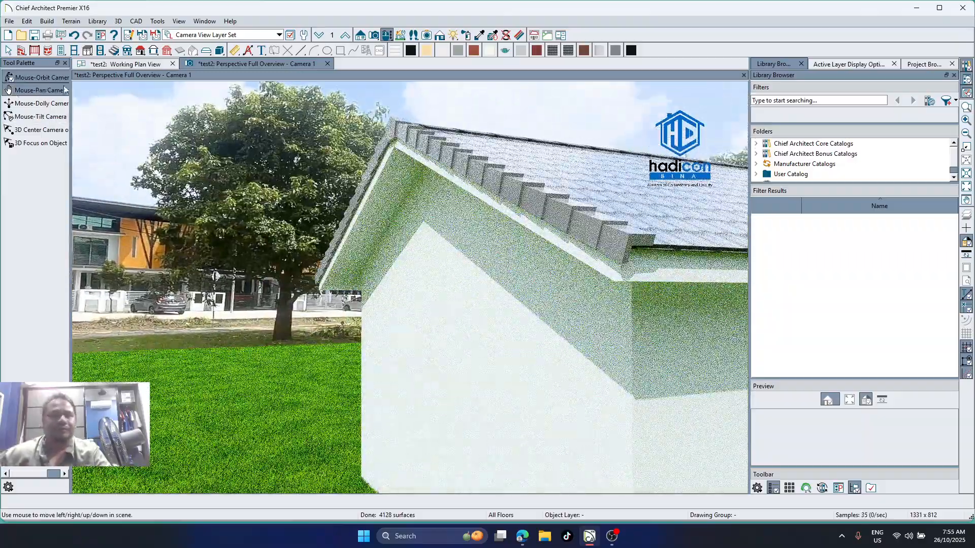
Draw a rectangular polyline about 1' wide in the working plan view, in the empty area in front of the verge tiles
click(108, 66)
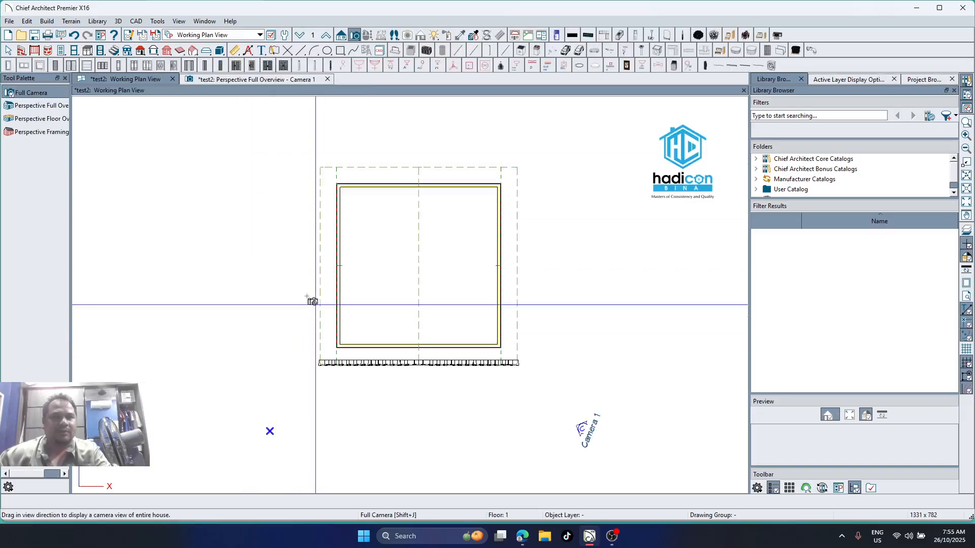
scroll(442, 398, up, 1)
scroll(396, 309, down, 3)
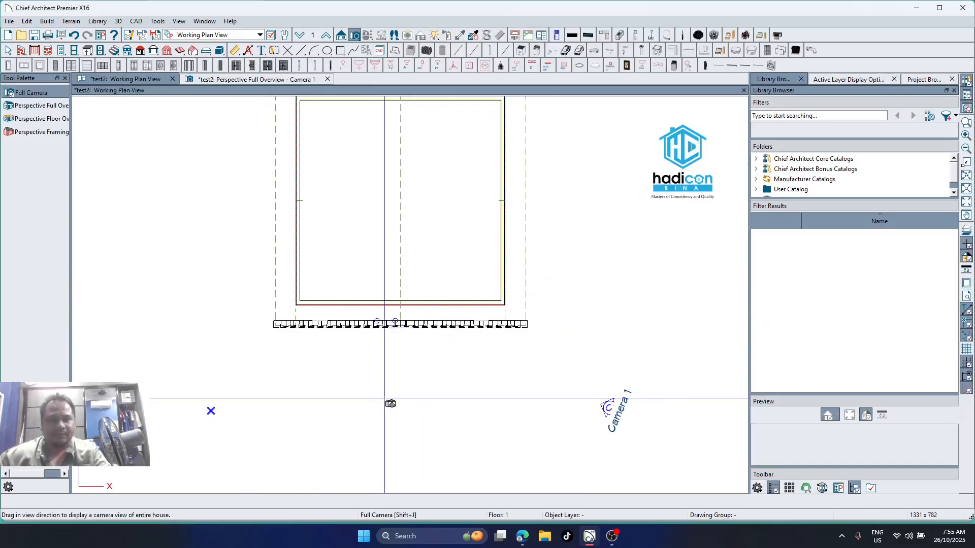
scroll(387, 394, up, 13)
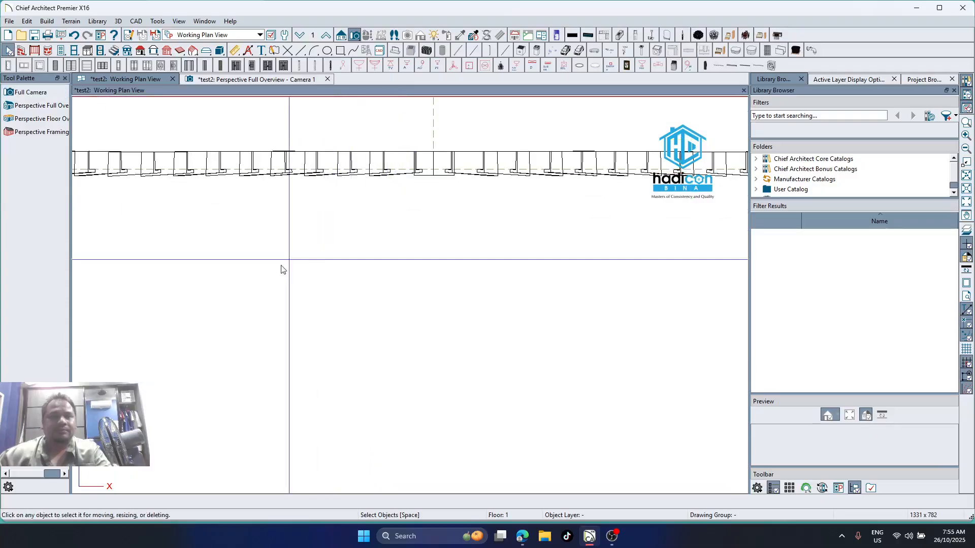
key(space)
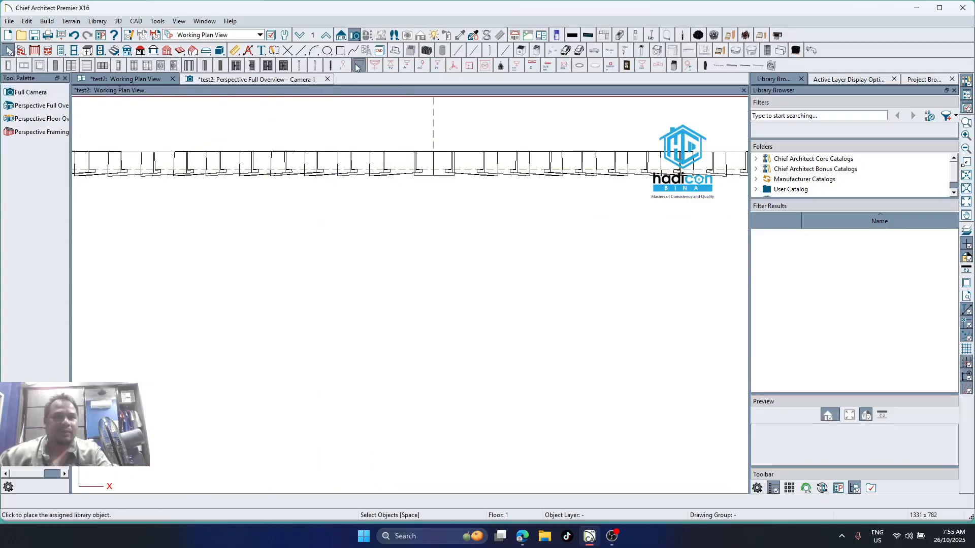
click(341, 50)
drag(361, 270, 397, 361)
key(space)
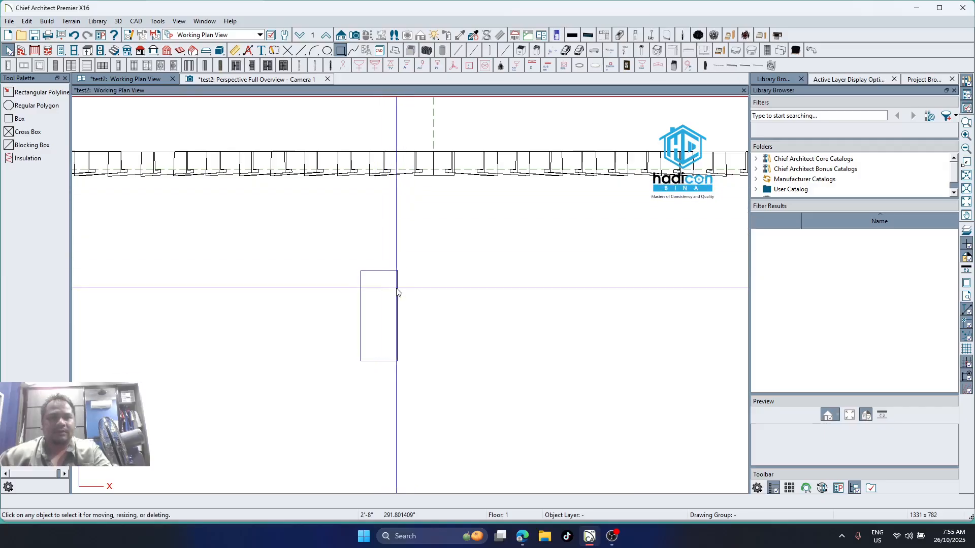
Set the rectangular polyline's width to 400 mm and shorten its depth to about 1'
click(397, 290)
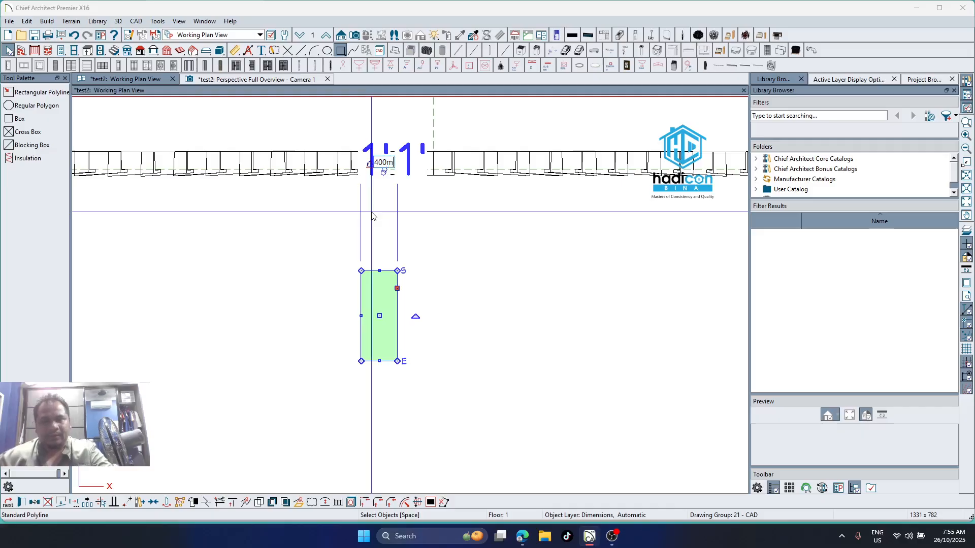
key(Return)
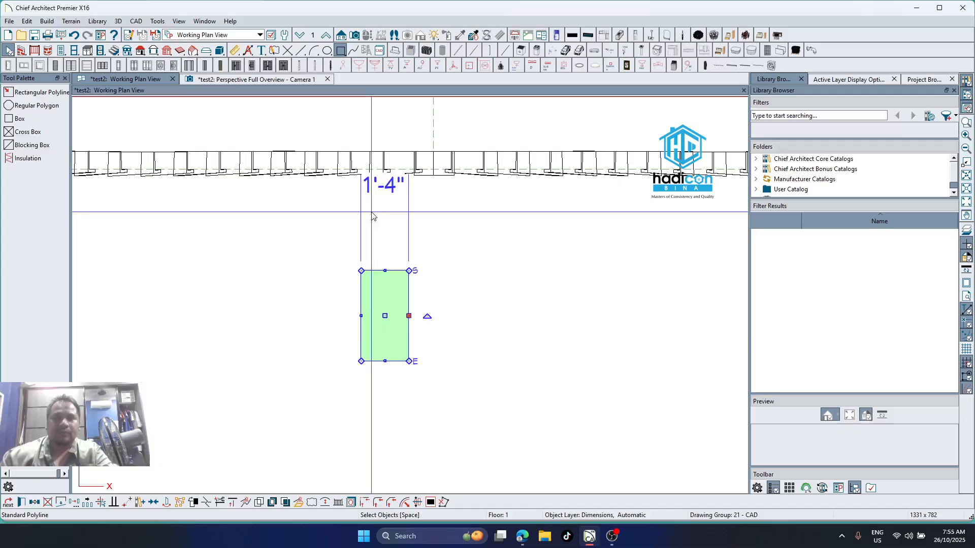
drag(384, 361, 385, 307)
scroll(387, 299, up, 3)
scroll(389, 303, up, 1)
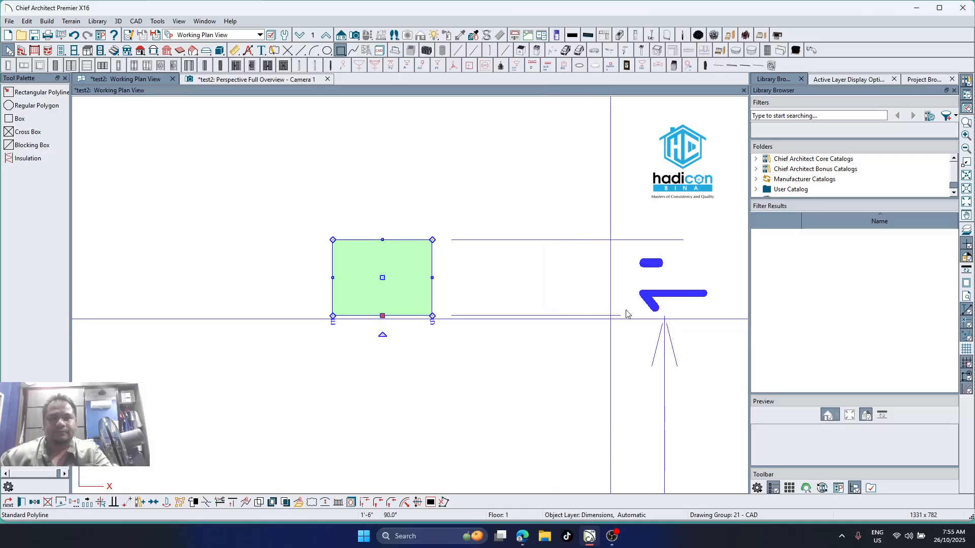
scroll(369, 412, down, 4)
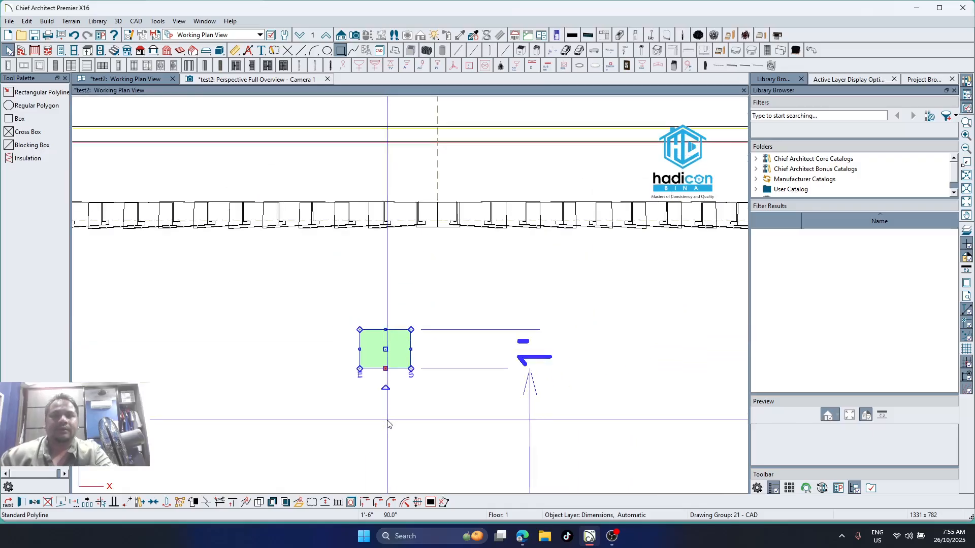
scroll(371, 388, up, 2)
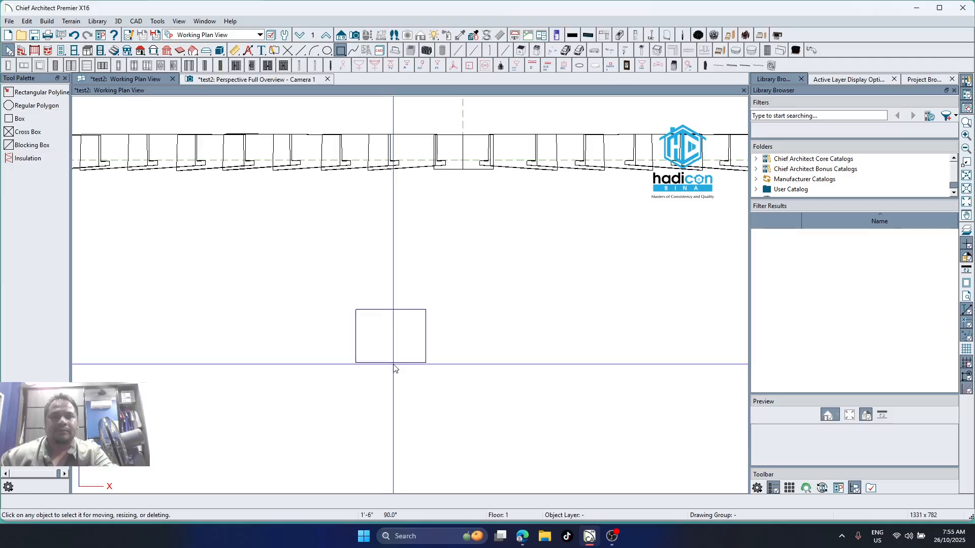
scroll(340, 366, up, 1)
scroll(341, 366, up, 1)
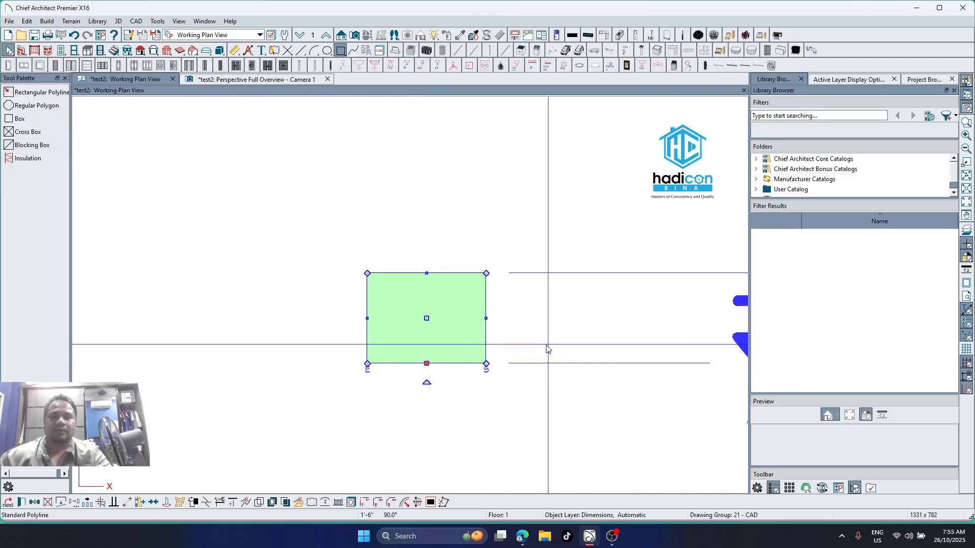
scroll(457, 378, down, 3)
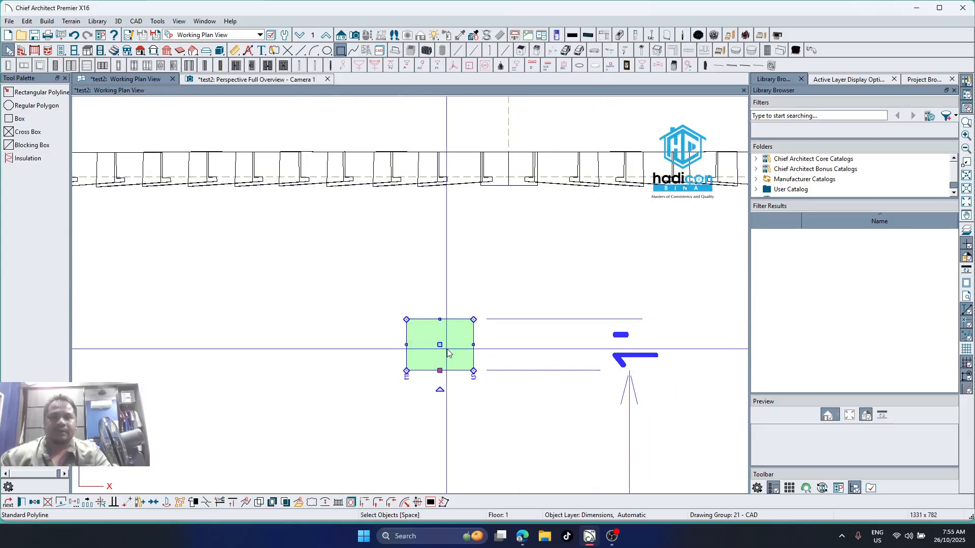
Move the rectangle close in front of the verge tiles, lining up its left edge with the first L-shaped tile right of the ridge line
drag(441, 346, 545, 225)
scroll(601, 176, up, 3)
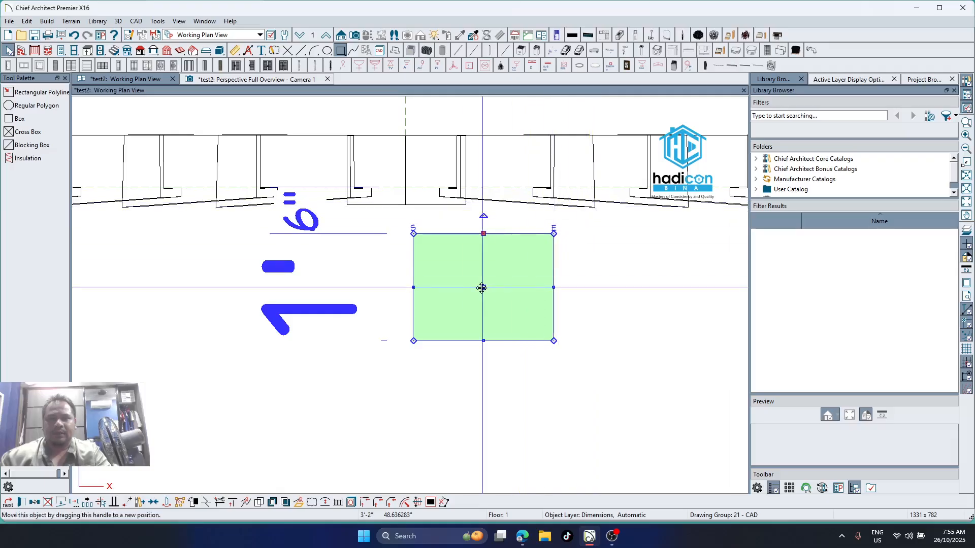
drag(482, 287, 508, 270)
Set the rectangle's width to 420 mm
drag(578, 270, 599, 271)
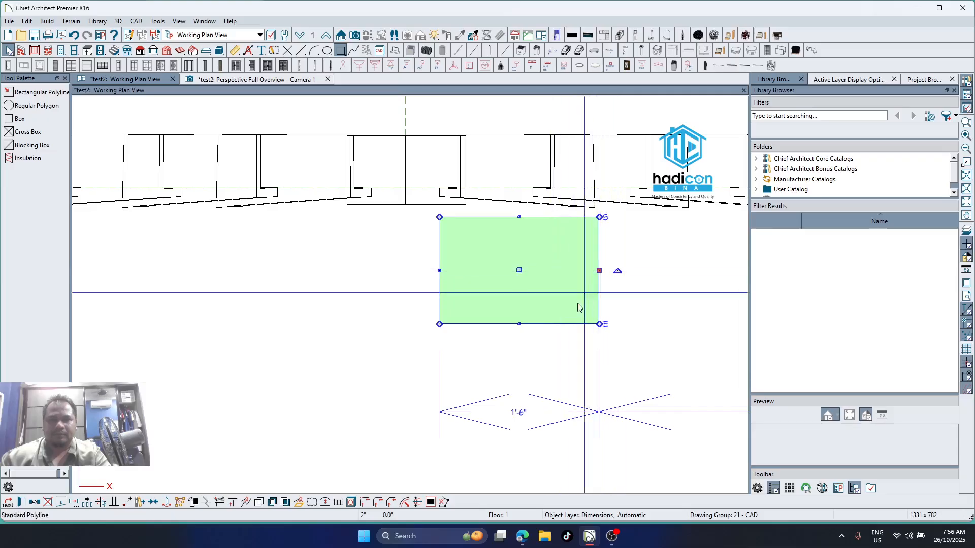
double_click(599, 269)
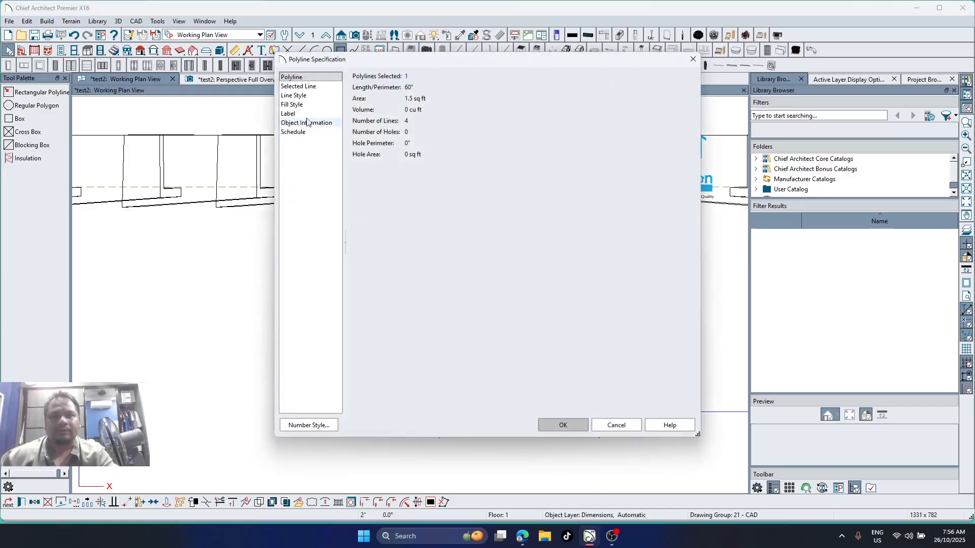
click(617, 426)
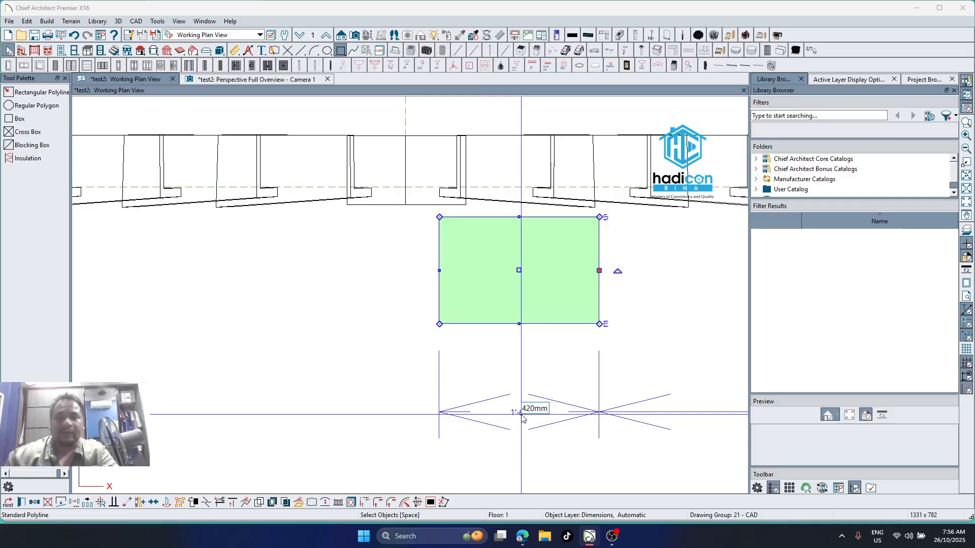
key(Return)
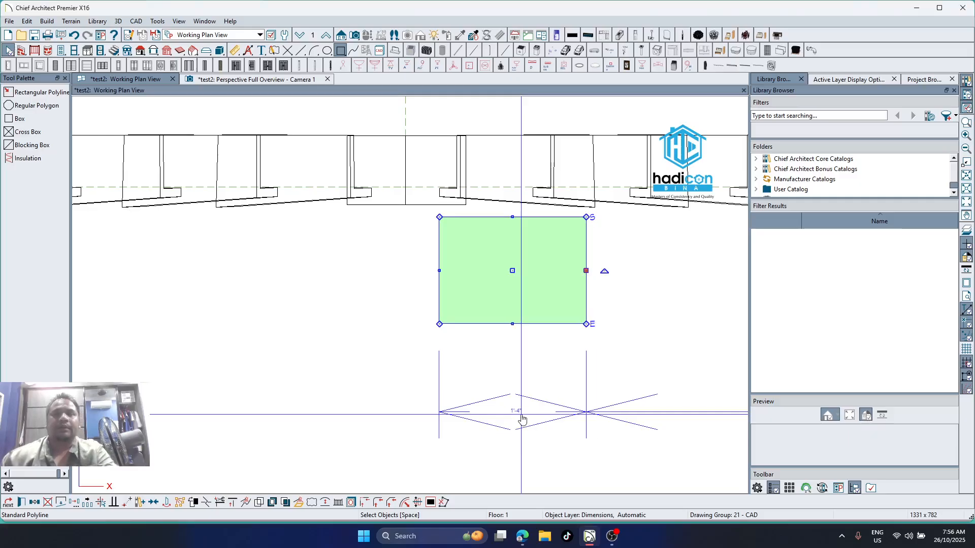
key(Escape)
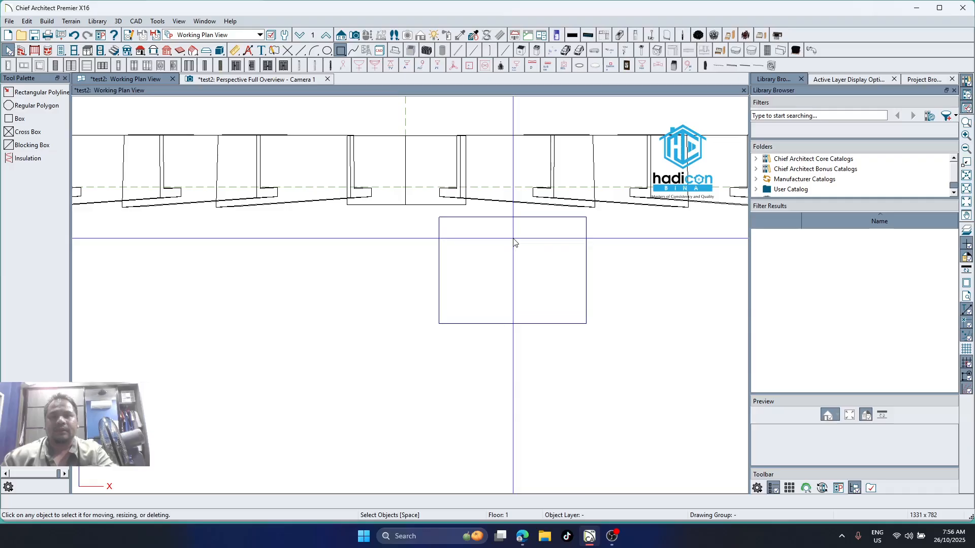
Reduce the rectangle's depth to about 6" by moving its lower edge up
scroll(518, 242, up, 2)
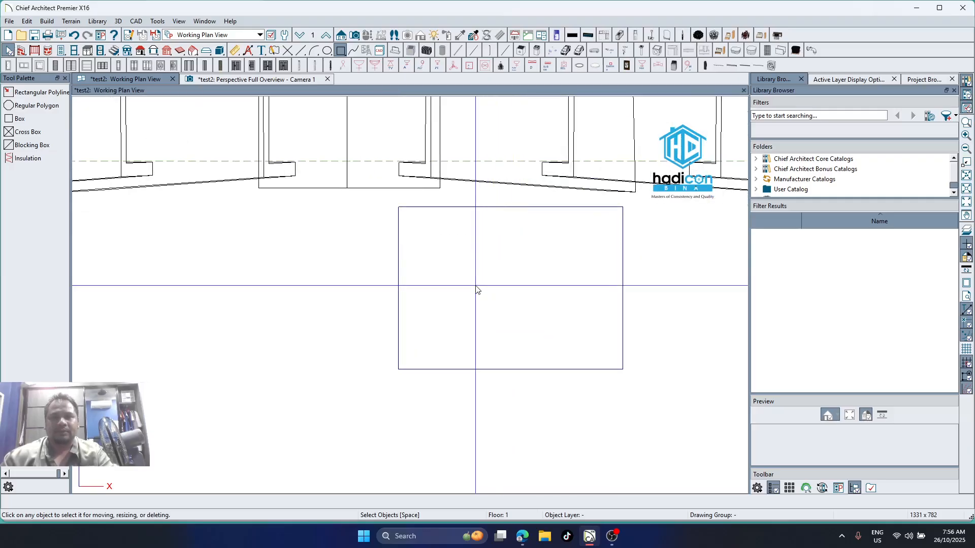
scroll(476, 287, down, 2)
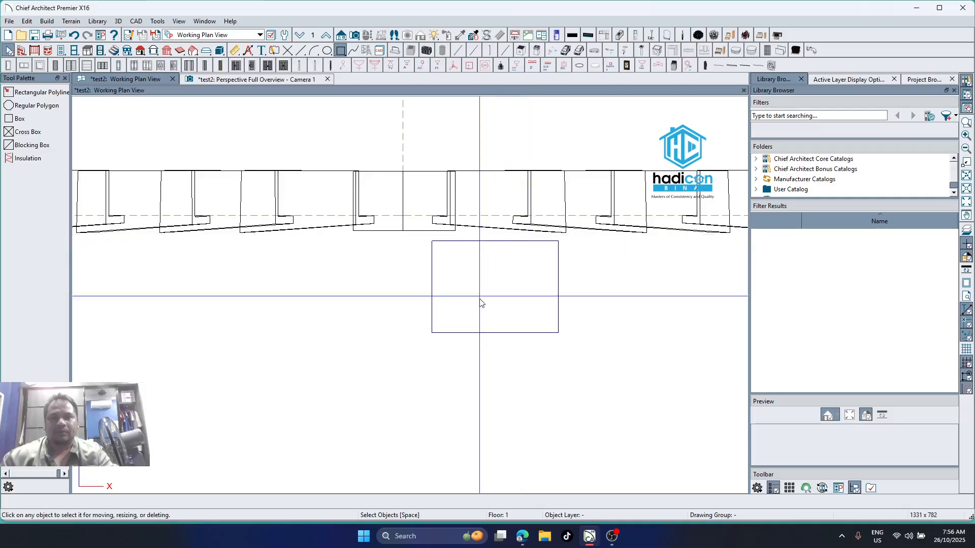
click(486, 334)
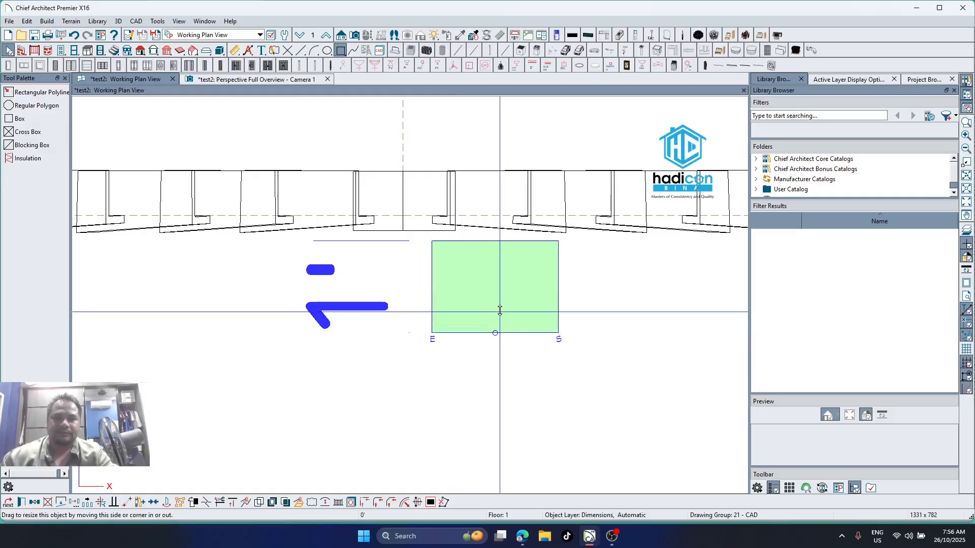
drag(495, 333, 502, 300)
scroll(451, 244, up, 2)
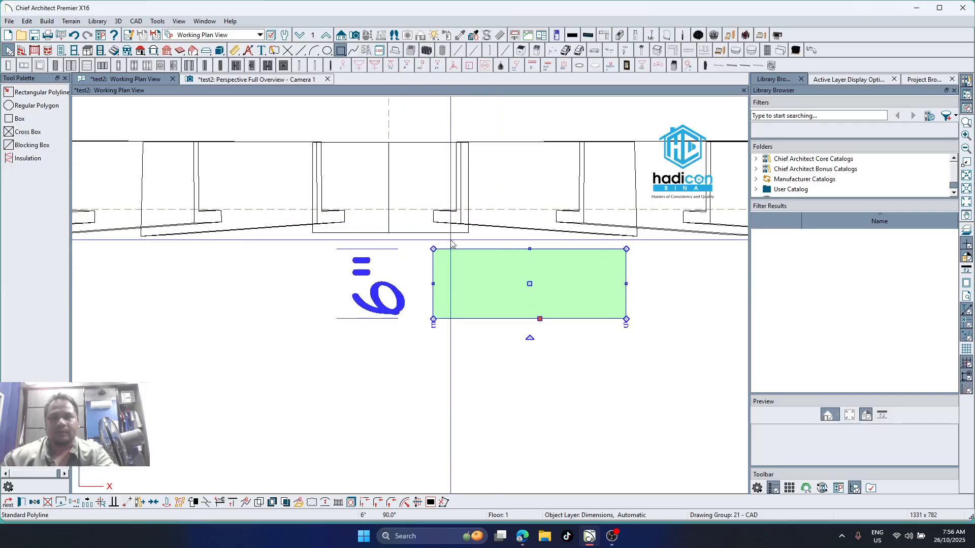
key(Escape)
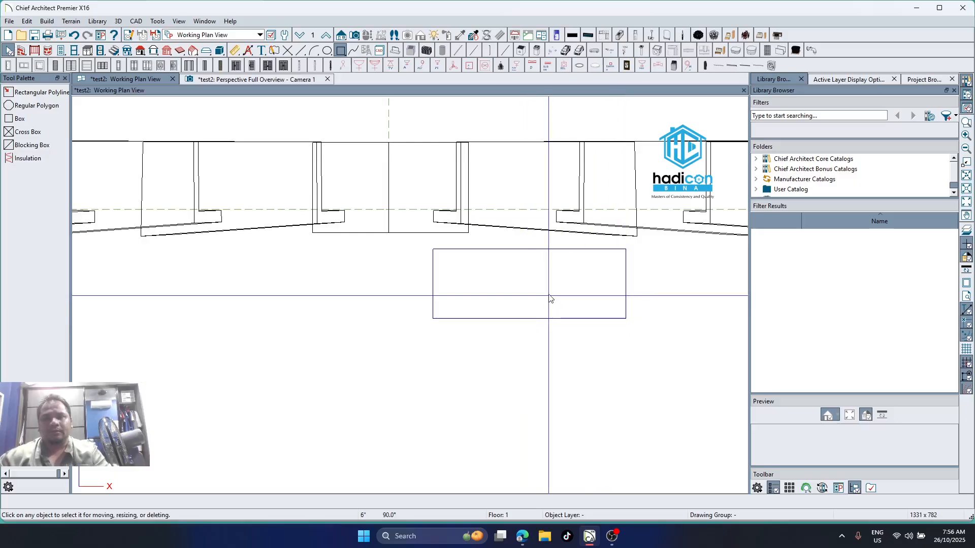
Convert the rectangular polyline into a 3D solid and set its height to 1"
double_click(625, 312)
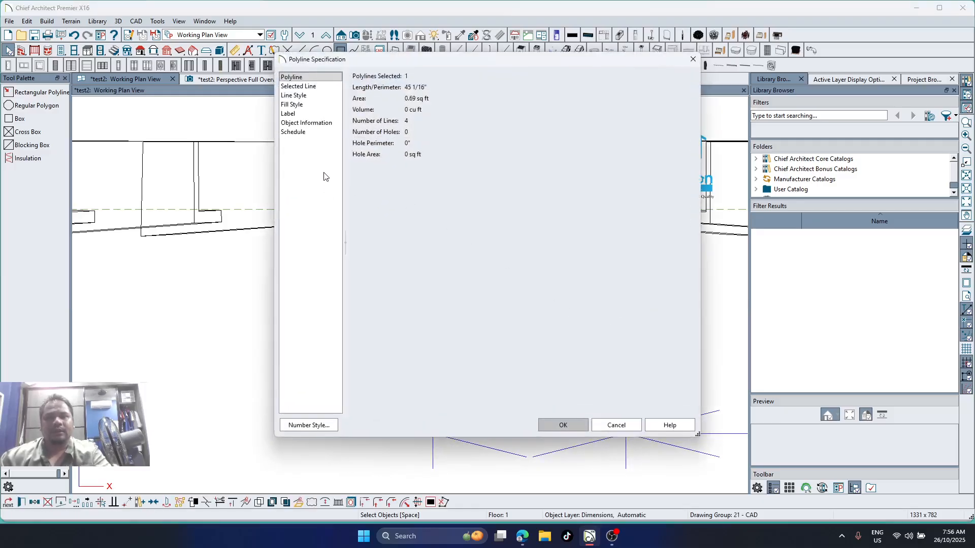
click(616, 425)
click(285, 503)
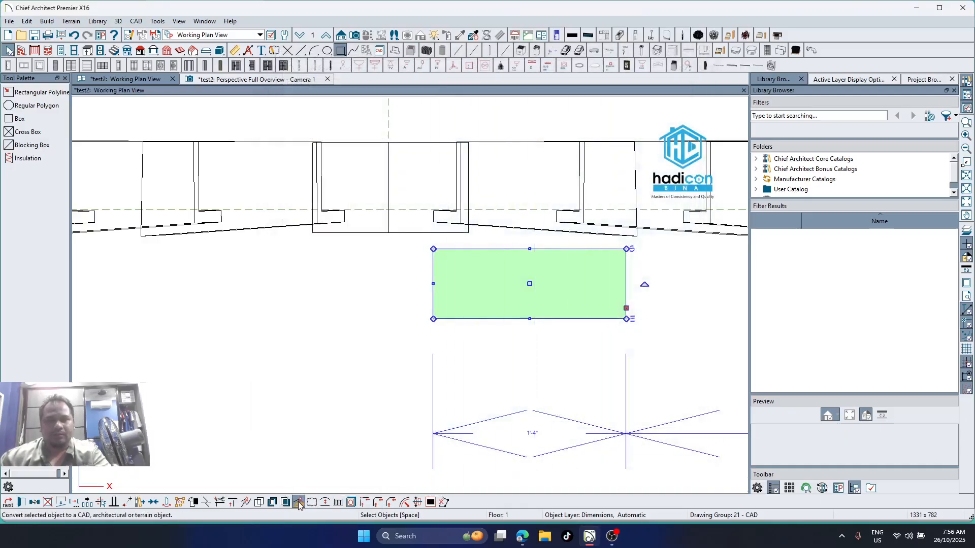
click(299, 504)
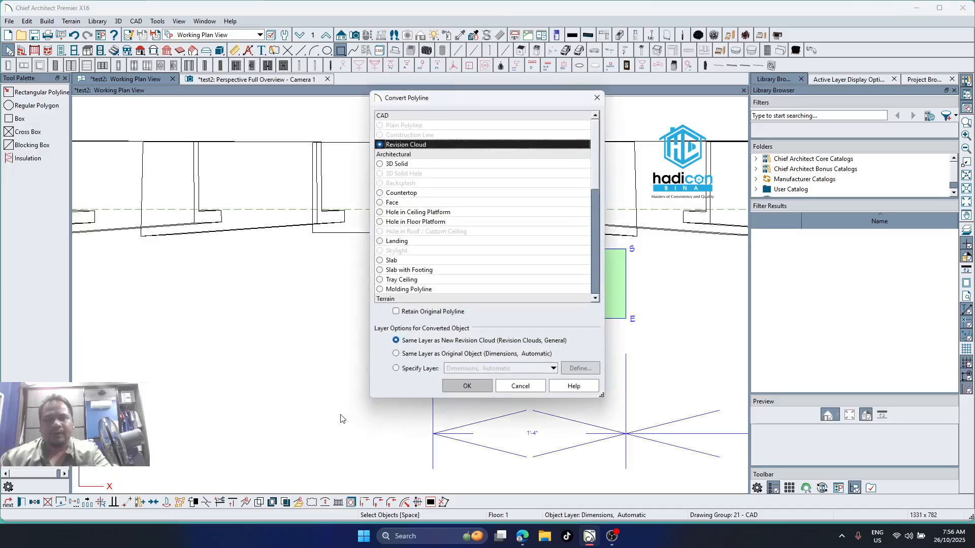
click(381, 164)
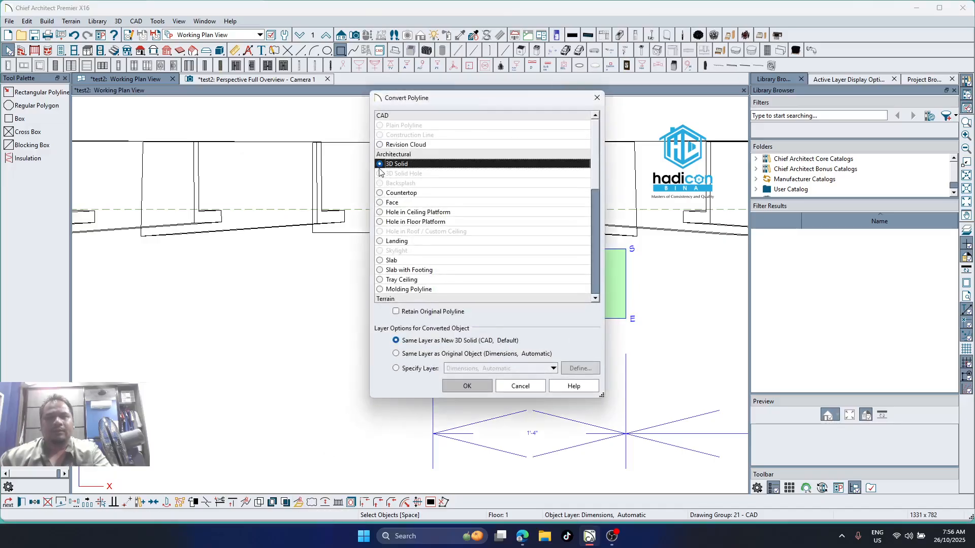
click(467, 387)
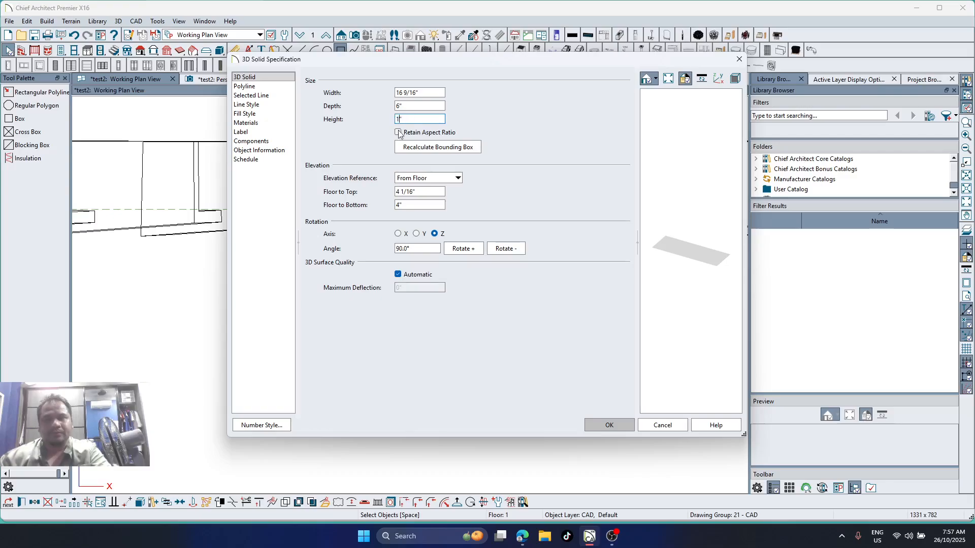
click(610, 428)
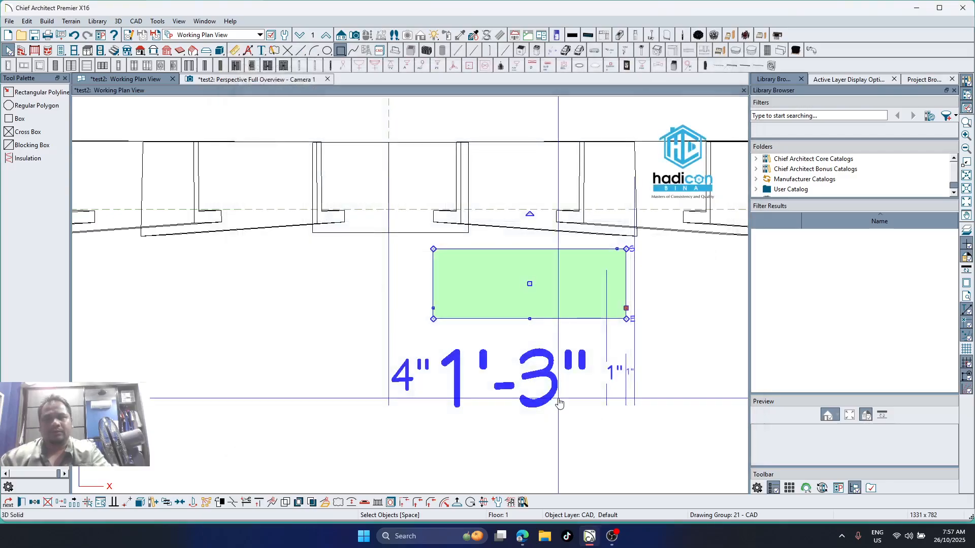
Set the 3D solid's height to 2"
scroll(175, 306, down, 1)
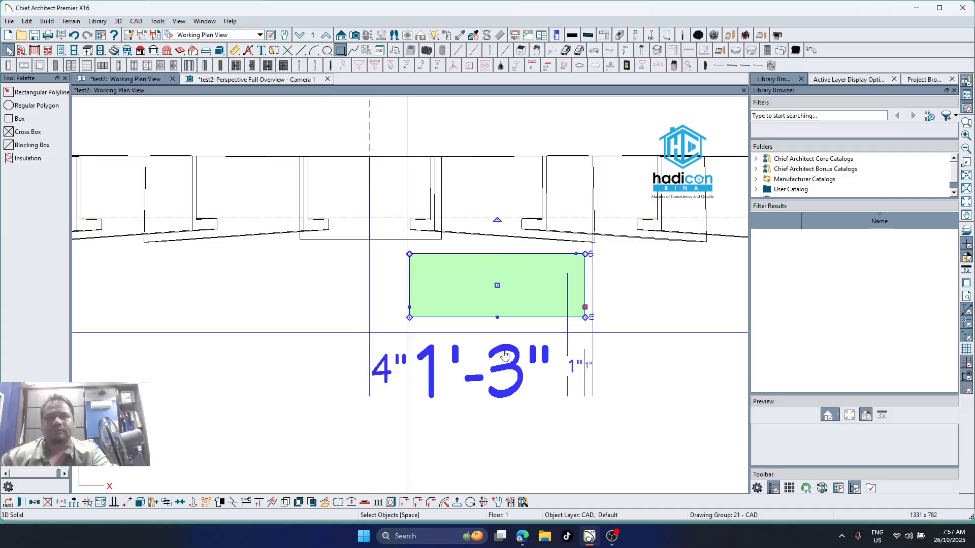
click(605, 297)
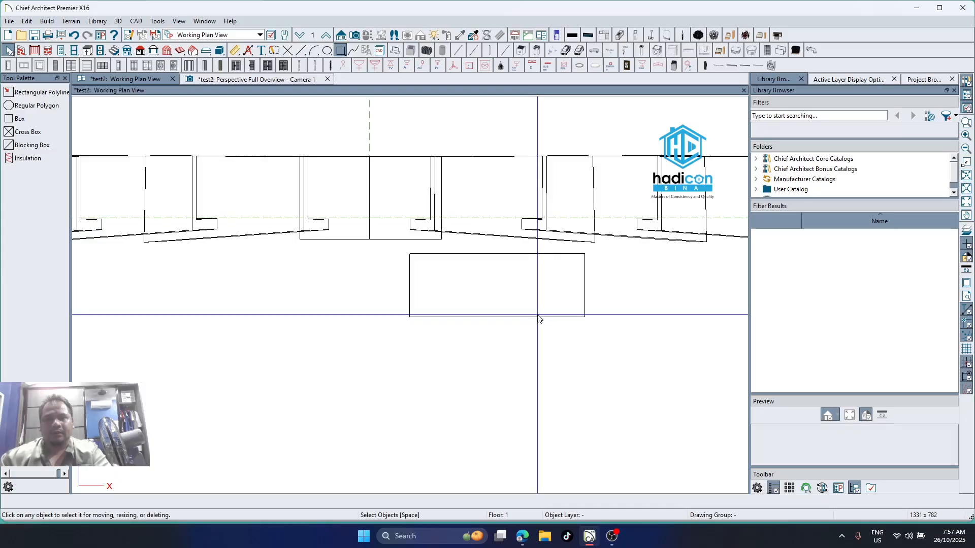
double_click(516, 303)
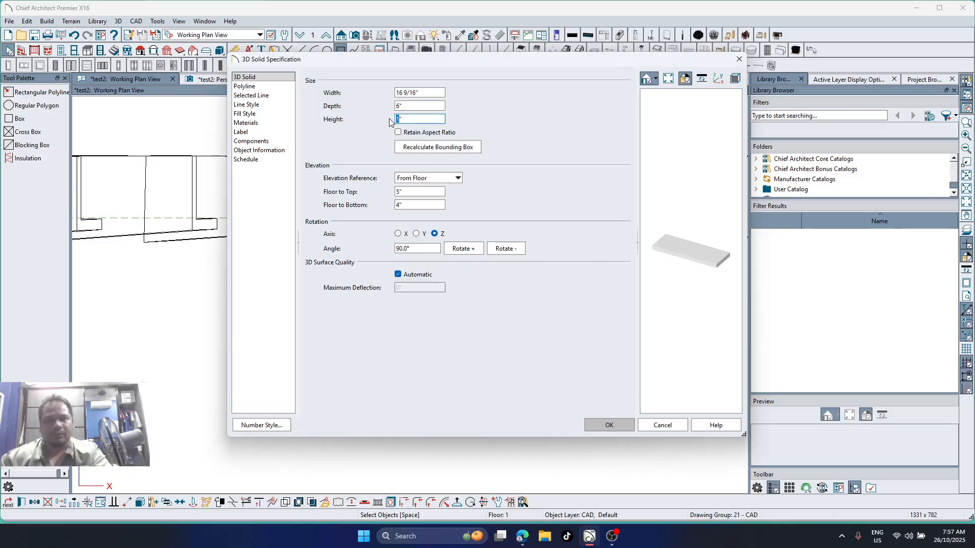
text(2)
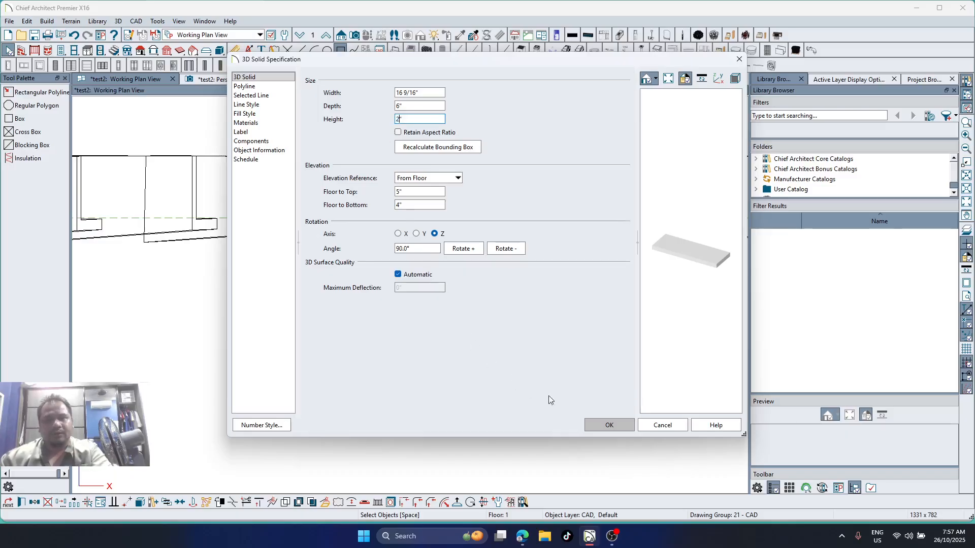
click(603, 424)
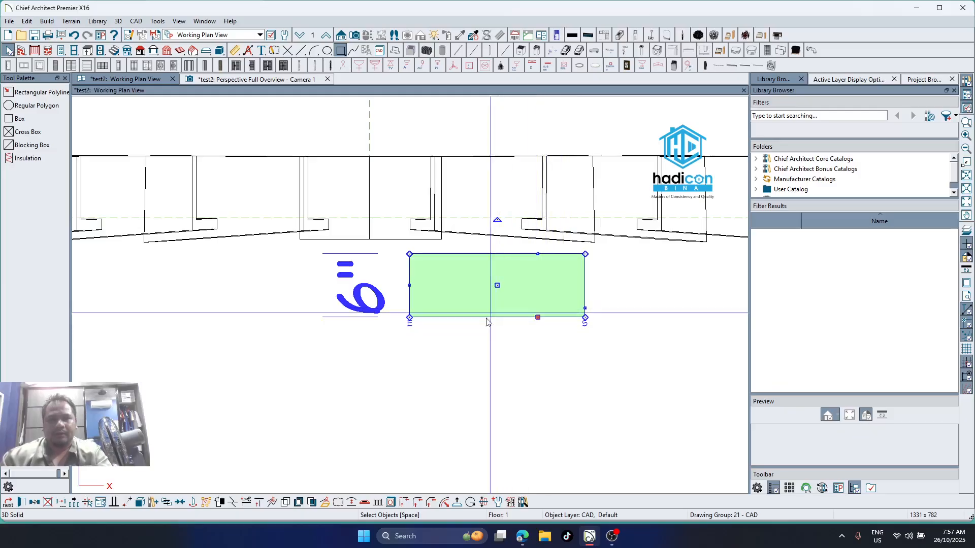
Copy the 3D solid straight down so the copy's upper edge meets the original's lower edge
click(34, 502)
scroll(531, 339, up, 3)
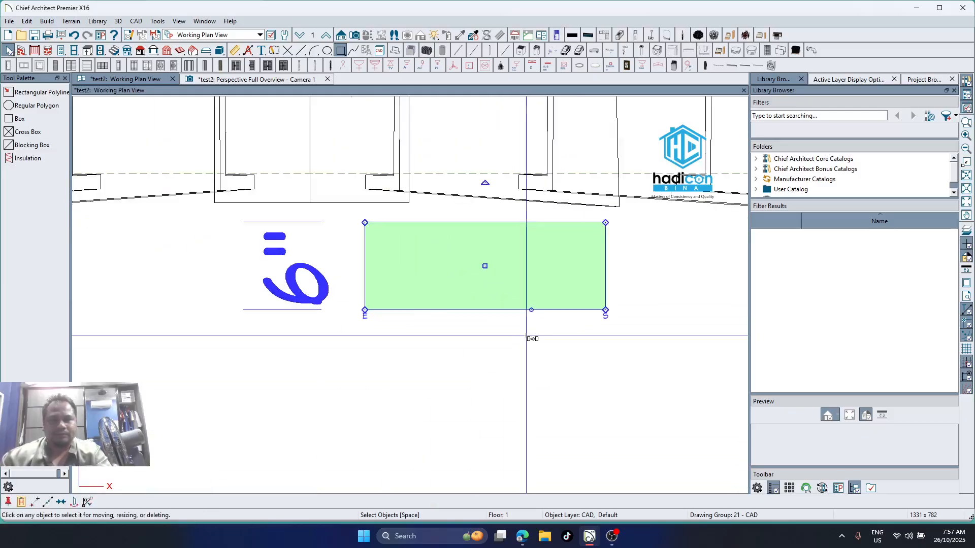
drag(482, 259, 472, 336)
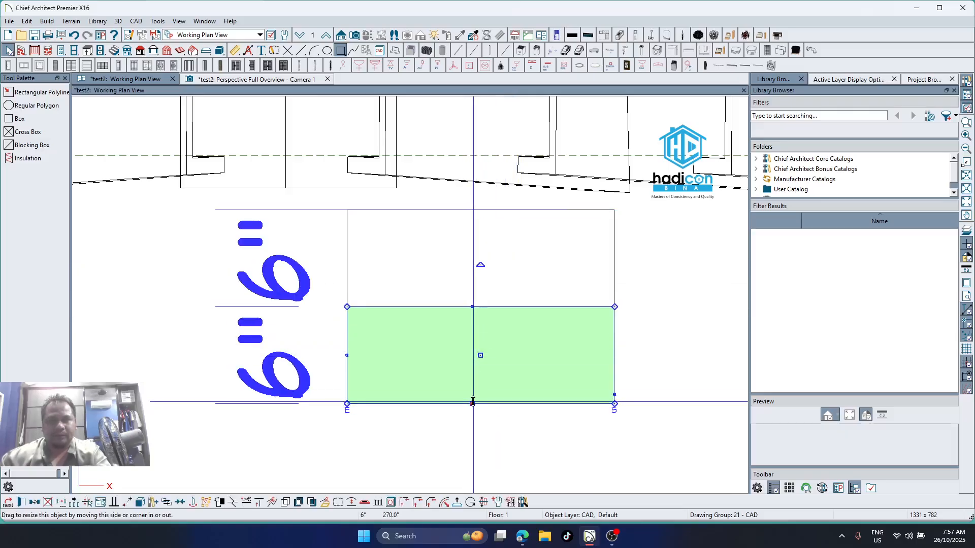
key(Escape)
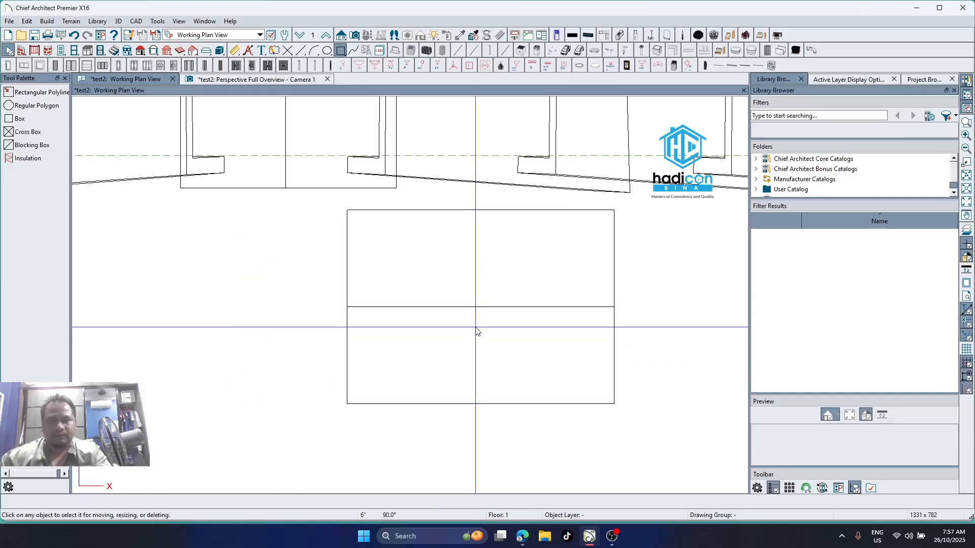
Reduce the copied 3D solid to a strip about 1" deep along the original's lower edge
click(477, 325)
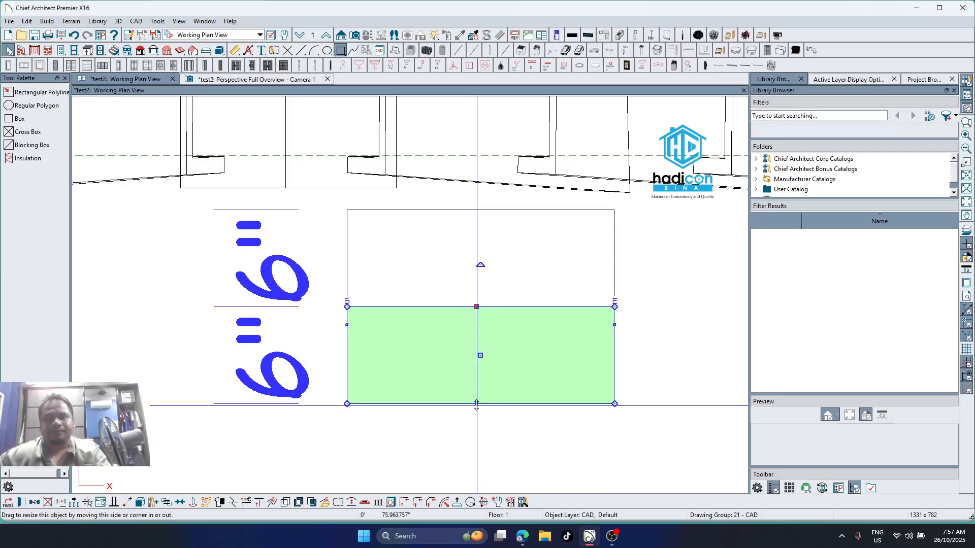
drag(481, 404, 481, 321)
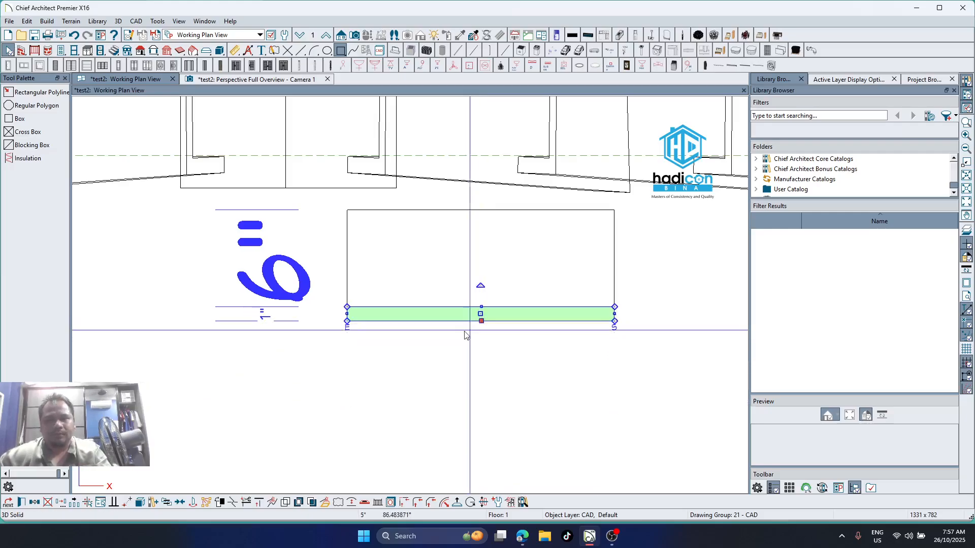
scroll(476, 348, up, 3)
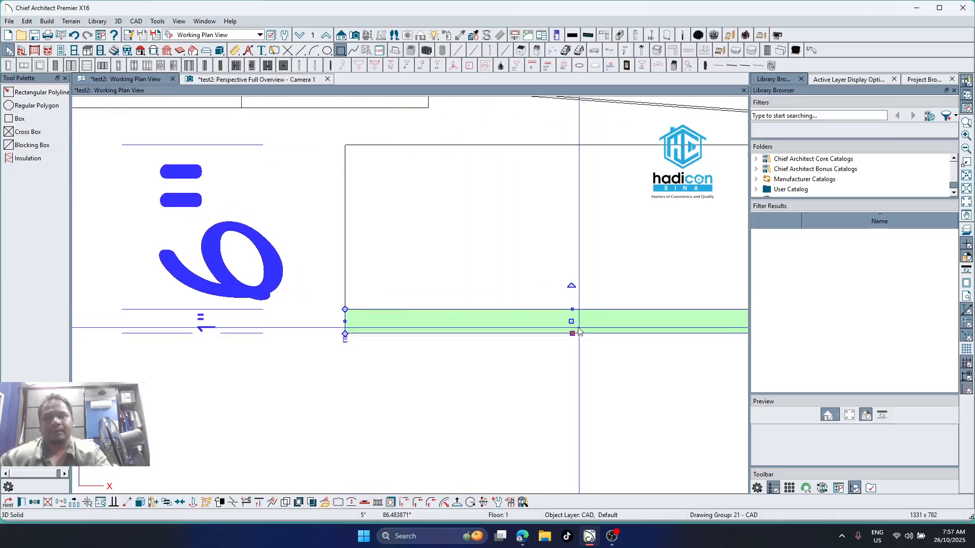
Move the strip solid straight up by its own depth so its lower edge aligns with the original solid's lower edge
drag(571, 322, 533, 320)
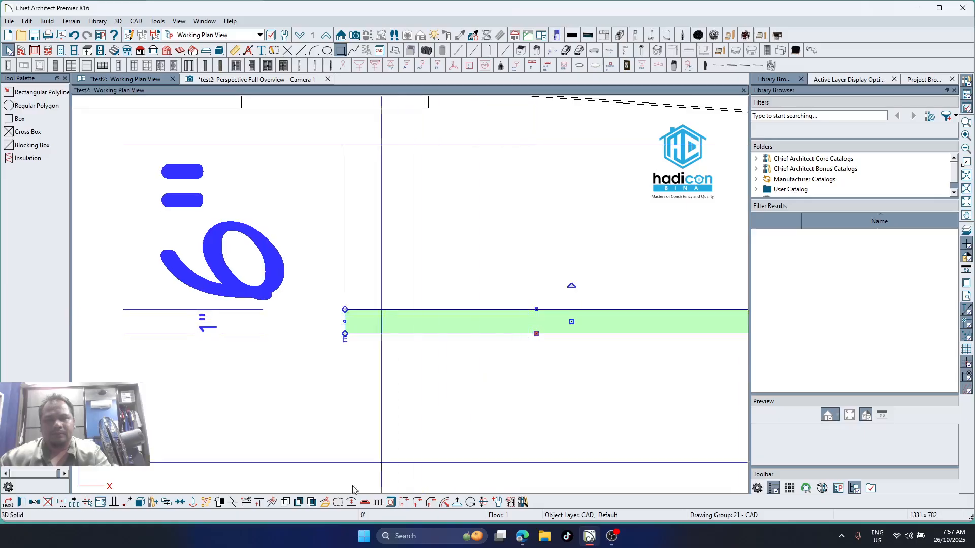
click(127, 503)
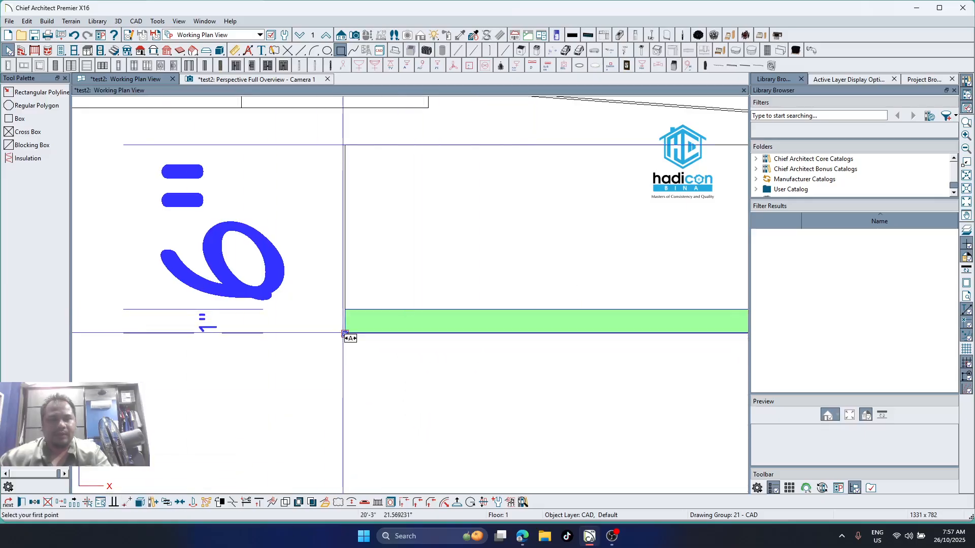
click(343, 309)
scroll(186, 371, down, 3)
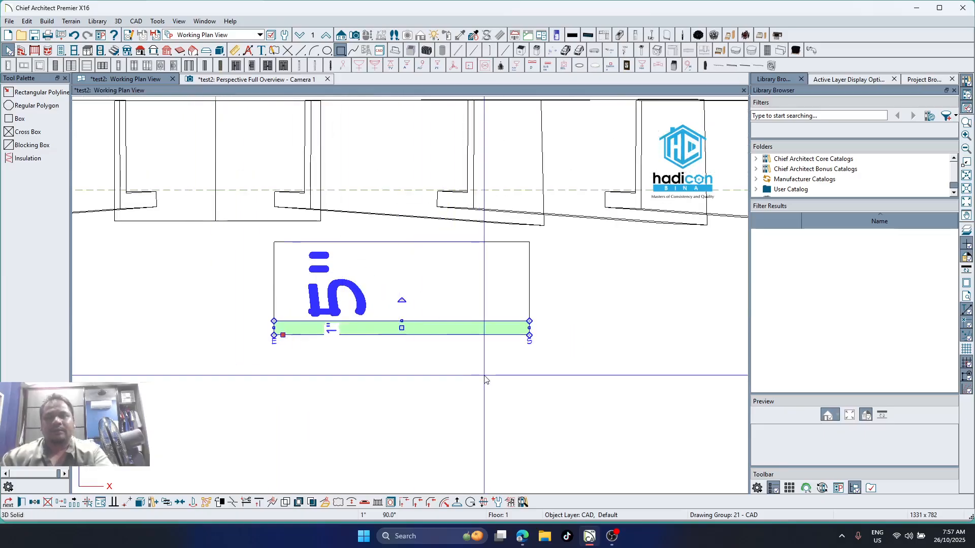
key(Escape)
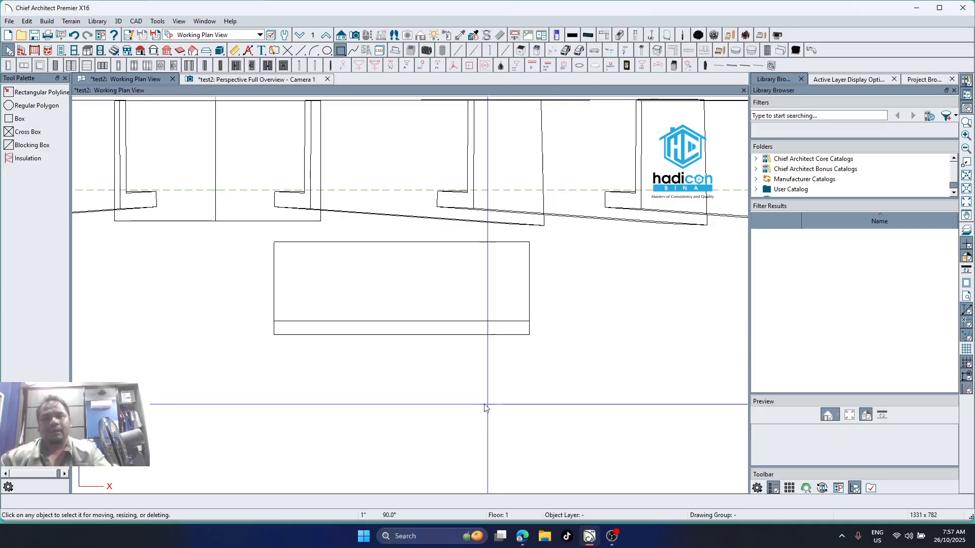
Set the strip solid's height to 6"
scroll(345, 369, down, 1)
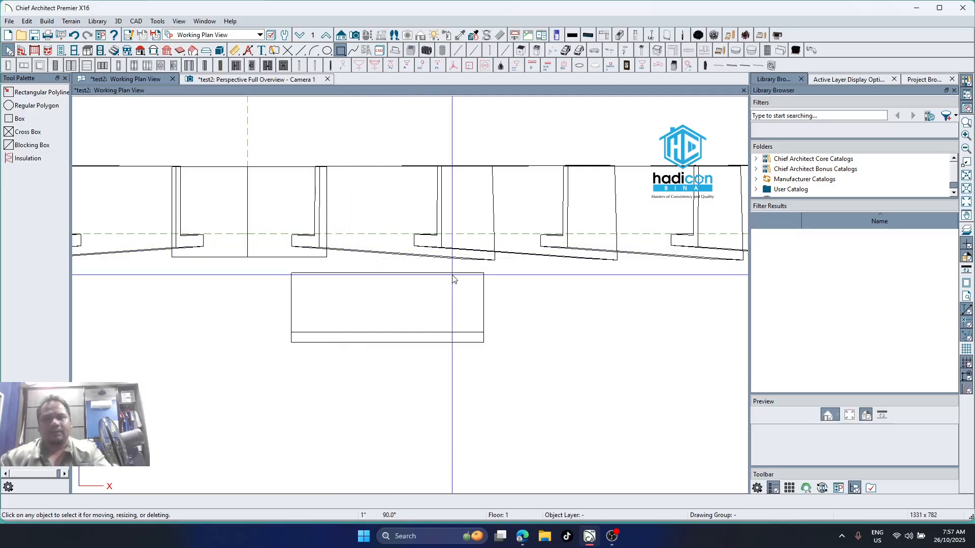
scroll(513, 447, up, 1)
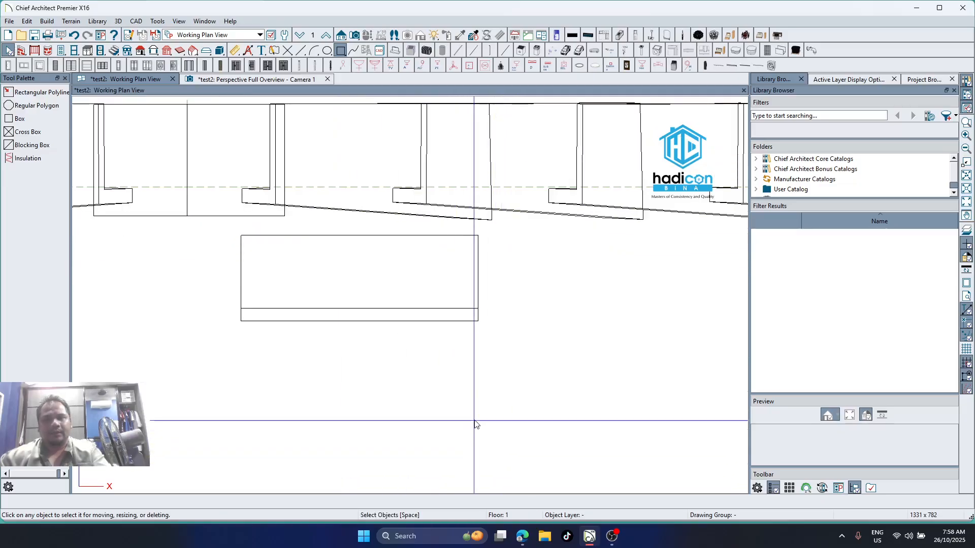
click(463, 321)
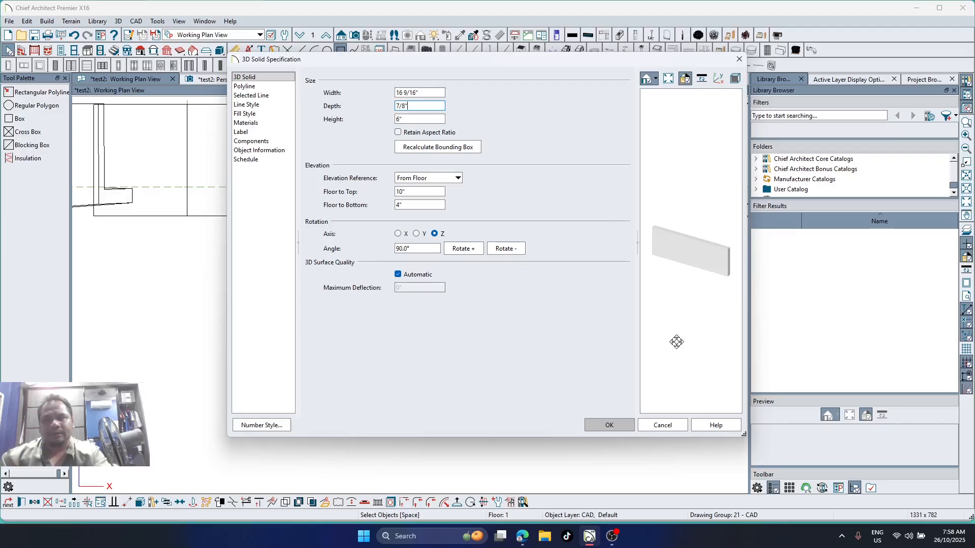
click(606, 425)
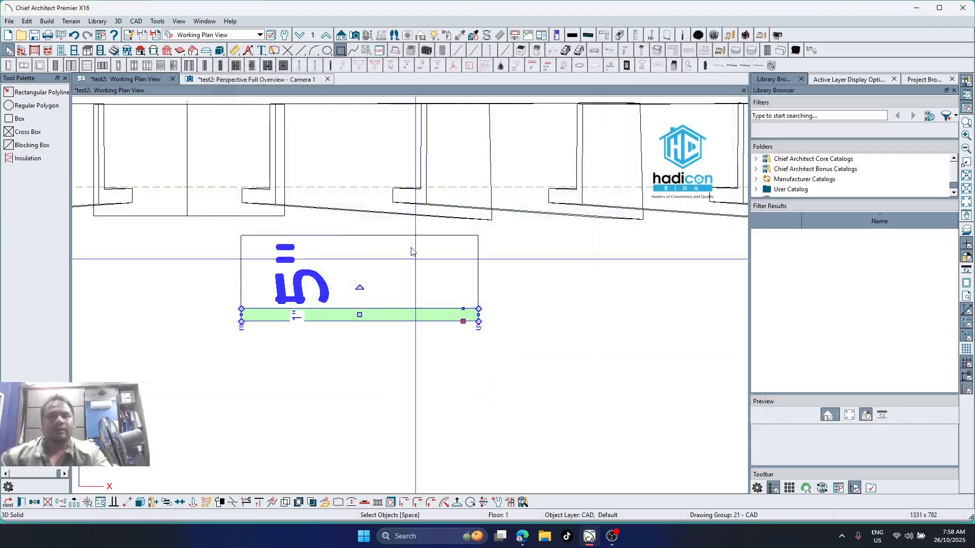
Create a cross section/elevation view looking at the short ends of the two solids
click(341, 35)
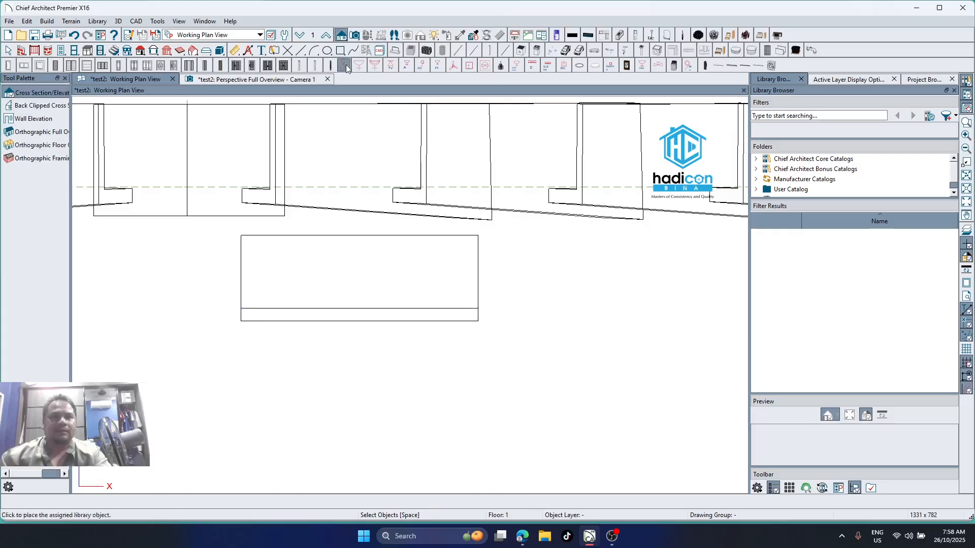
scroll(282, 310, down, 2)
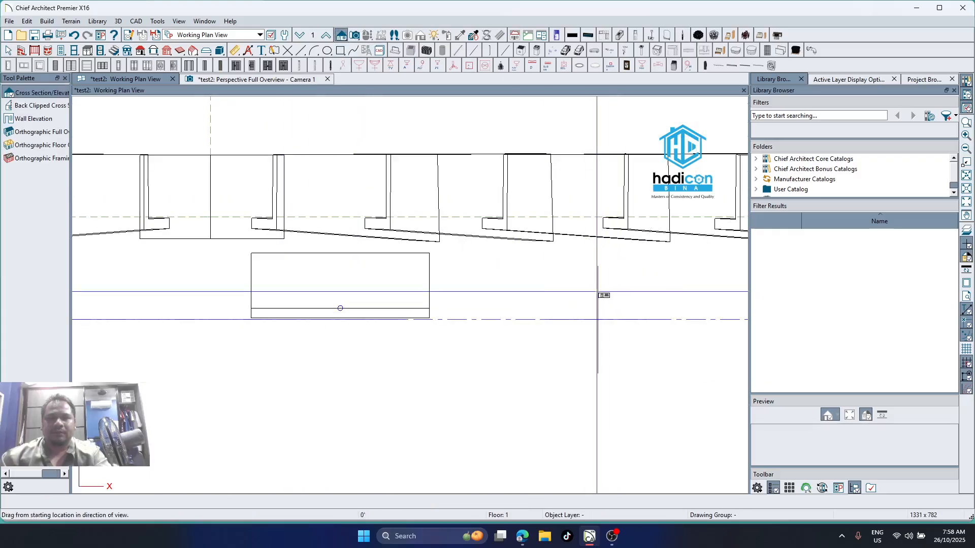
drag(597, 293, 534, 319)
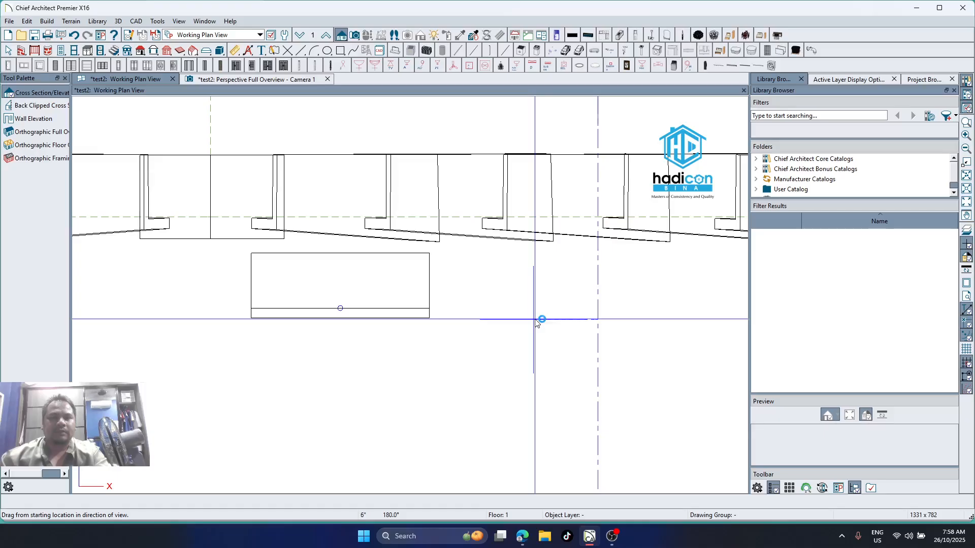
drag(536, 323, 536, 322)
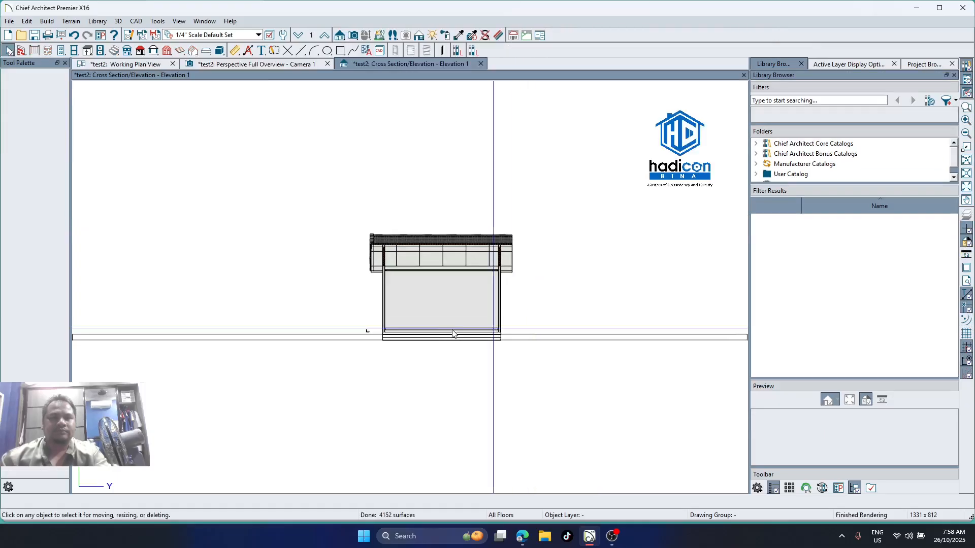
scroll(369, 339, up, 8)
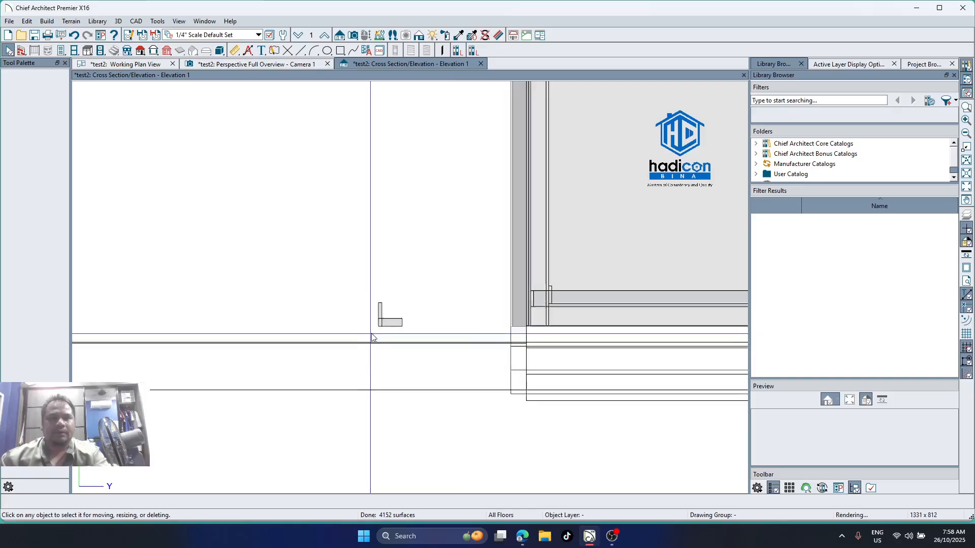
scroll(381, 304, up, 2)
Lower the upright strip so its upper end is flush with the flat solid's top face
click(379, 248)
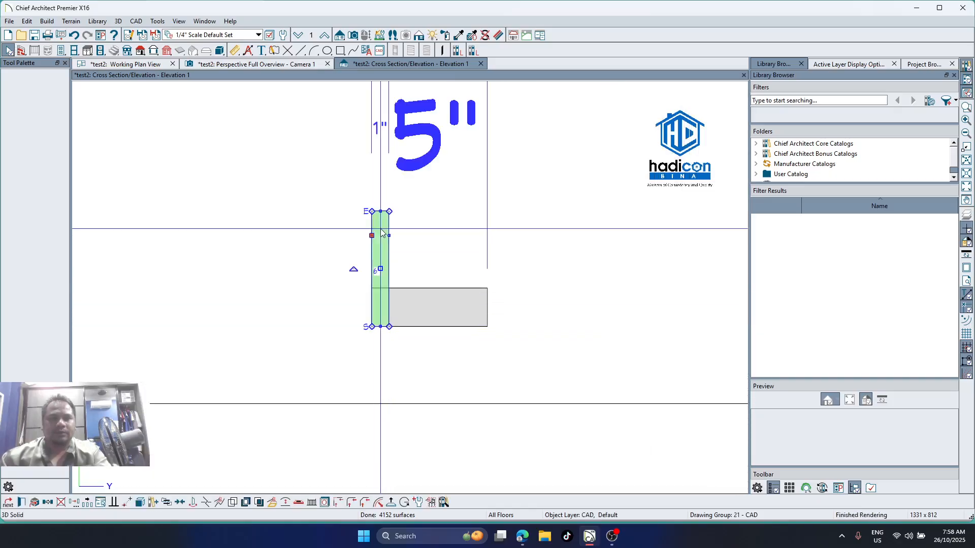
scroll(386, 262, down, 3)
drag(381, 253, 380, 301)
scroll(348, 245, up, 2)
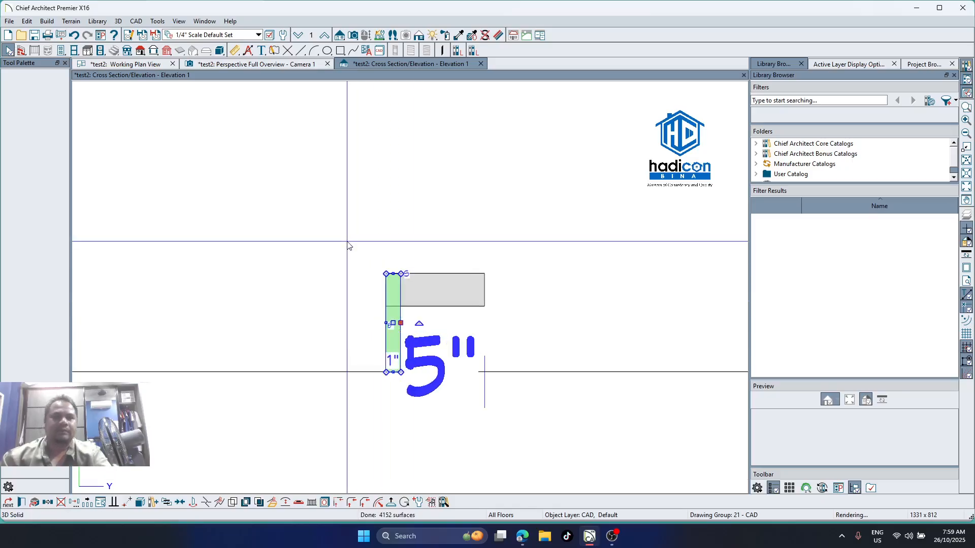
click(348, 245)
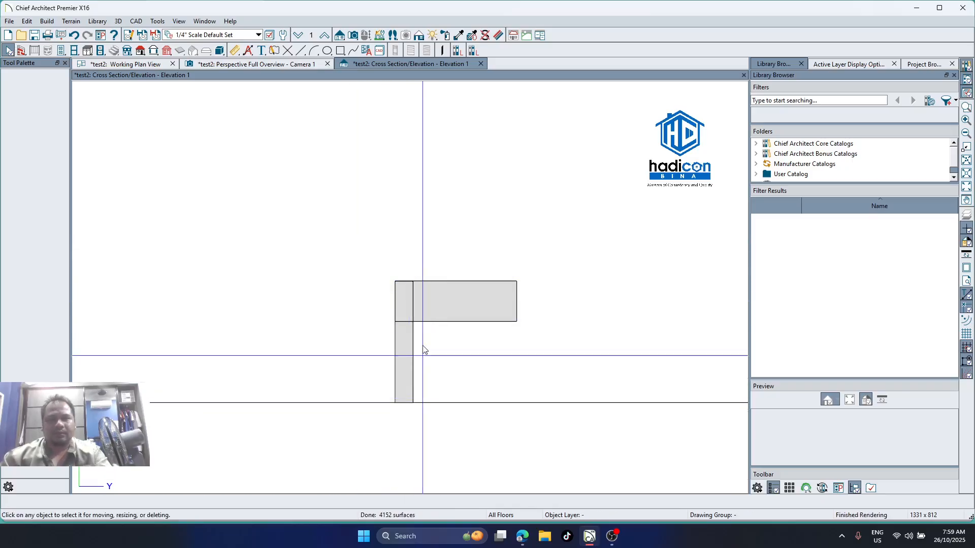
Move both solids straight up together so they sit clear above the ground line
click(399, 334)
shift+click(437, 308)
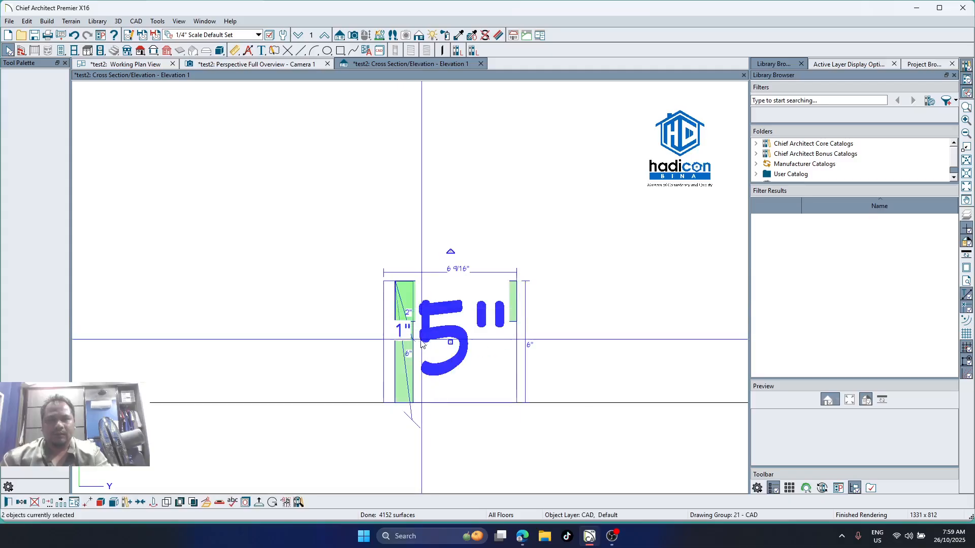
drag(449, 344, 456, 264)
click(455, 241)
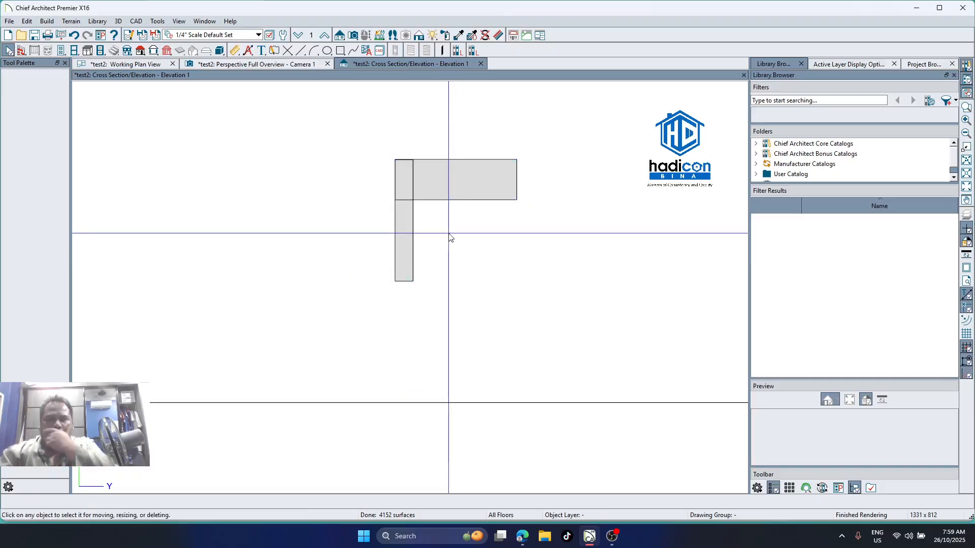
Widen the upright strip to 2" toward the flat solid's free end
click(409, 227)
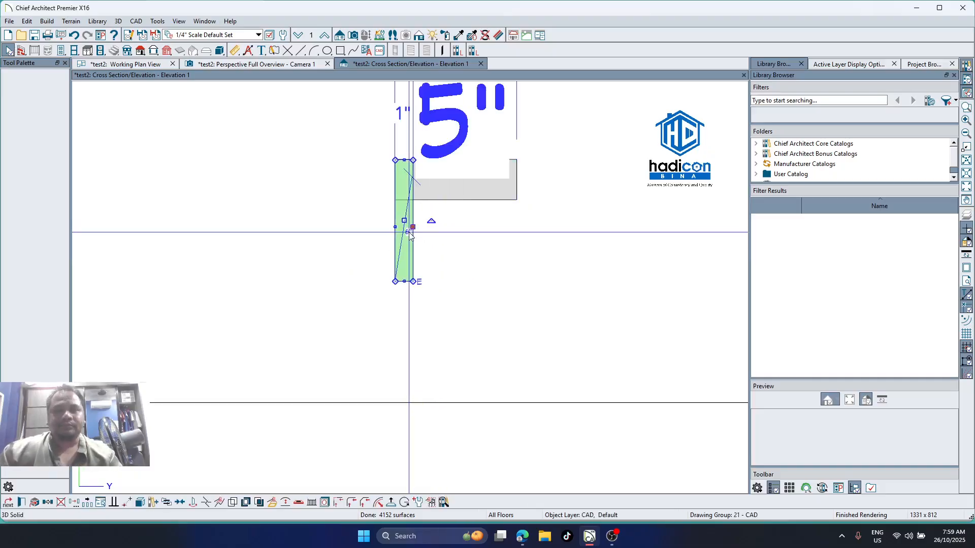
drag(424, 228, 433, 228)
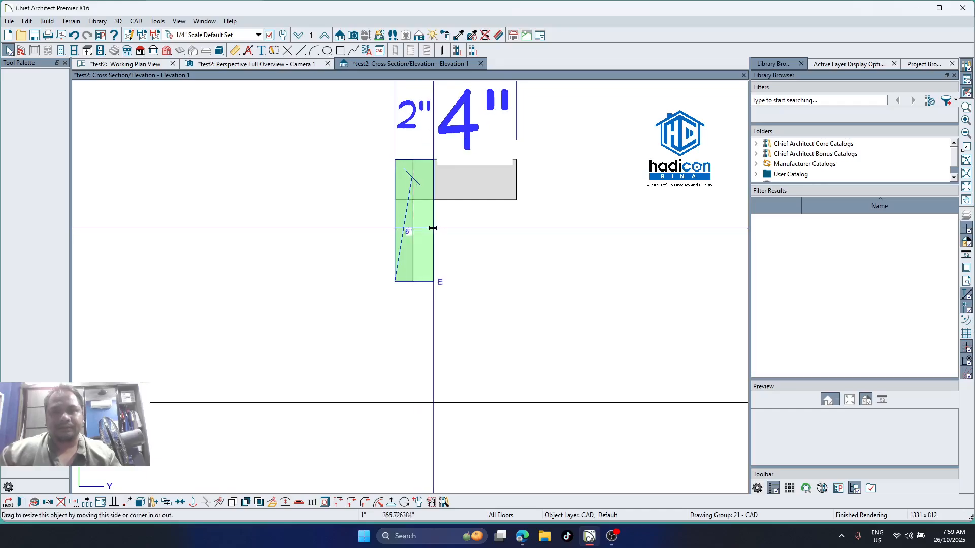
click(494, 215)
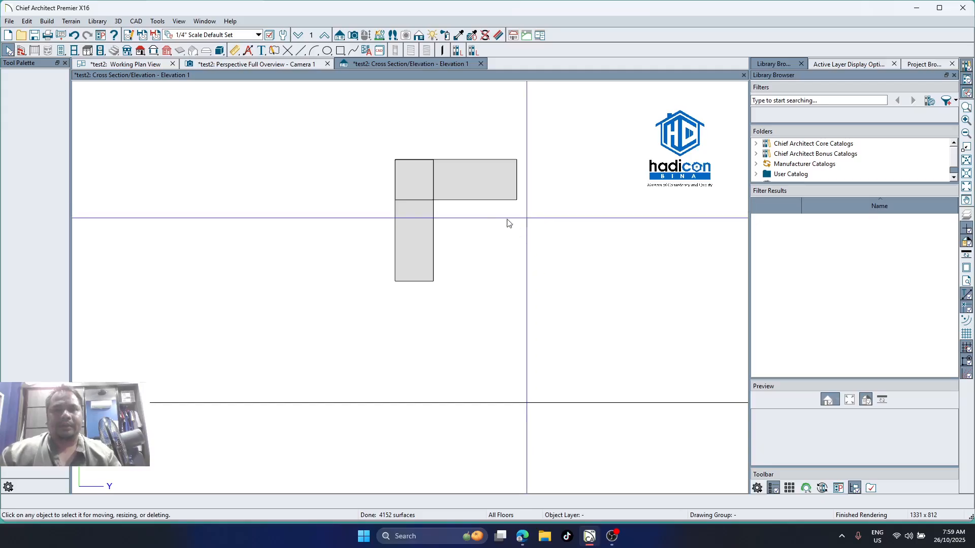
Union the flat solid and the upright strip into one L-shaped solid without retaining the original objects
click(456, 188)
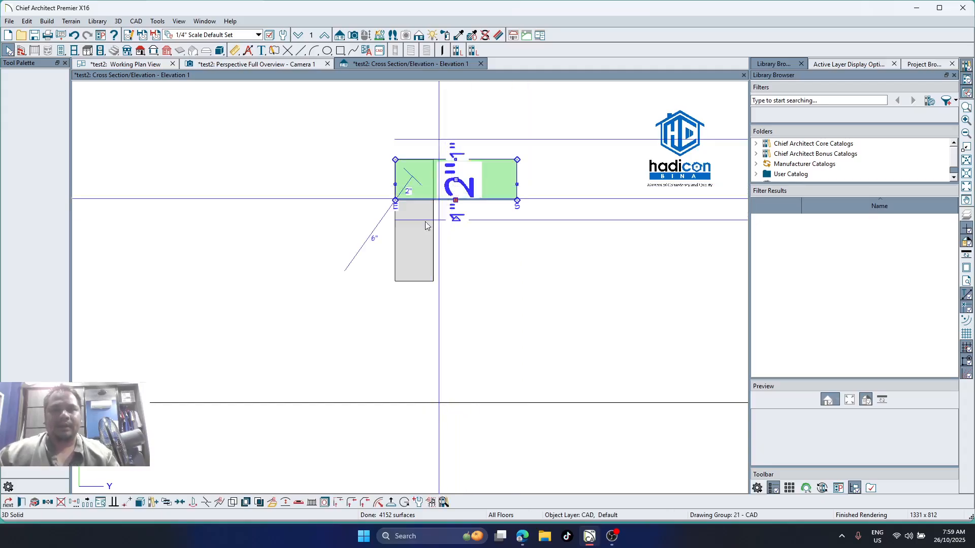
shift+click(414, 242)
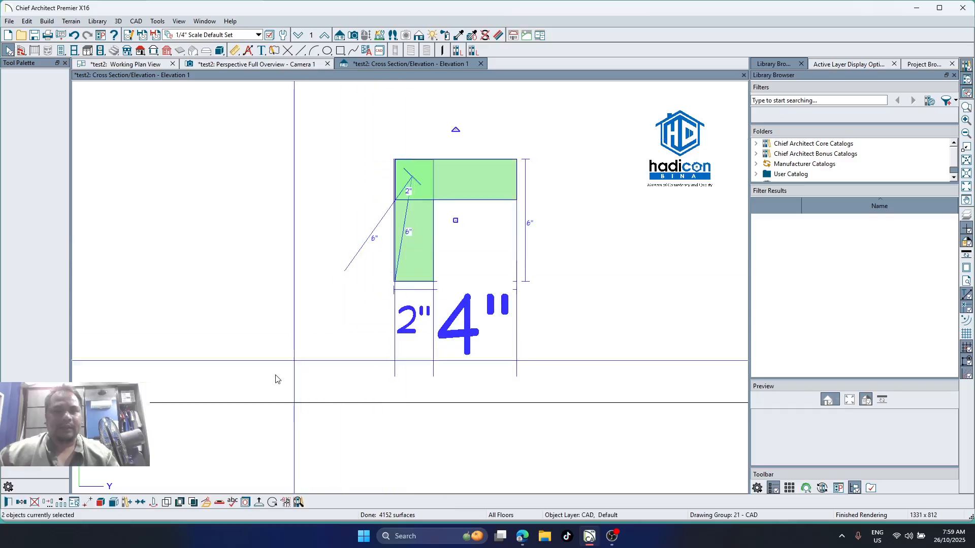
click(166, 503)
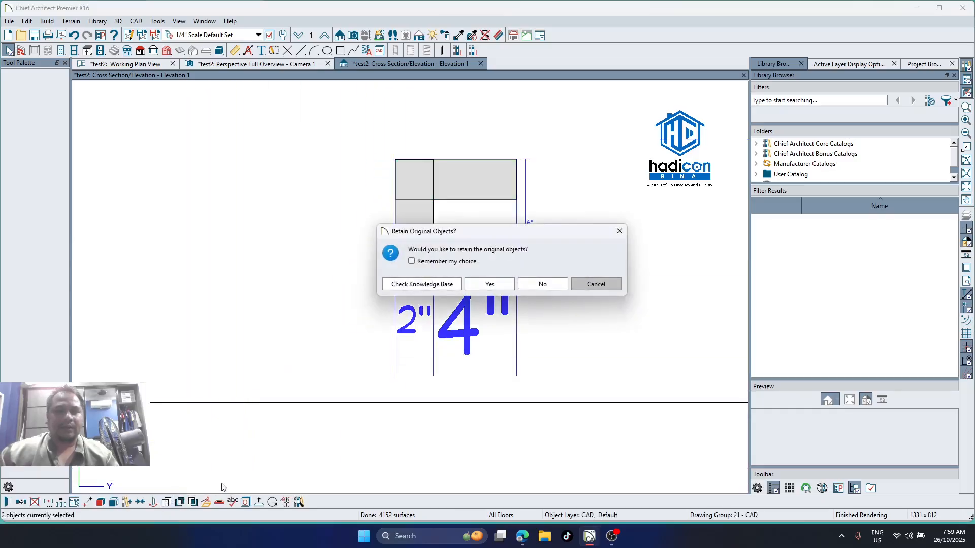
click(538, 286)
key(Escape)
click(423, 207)
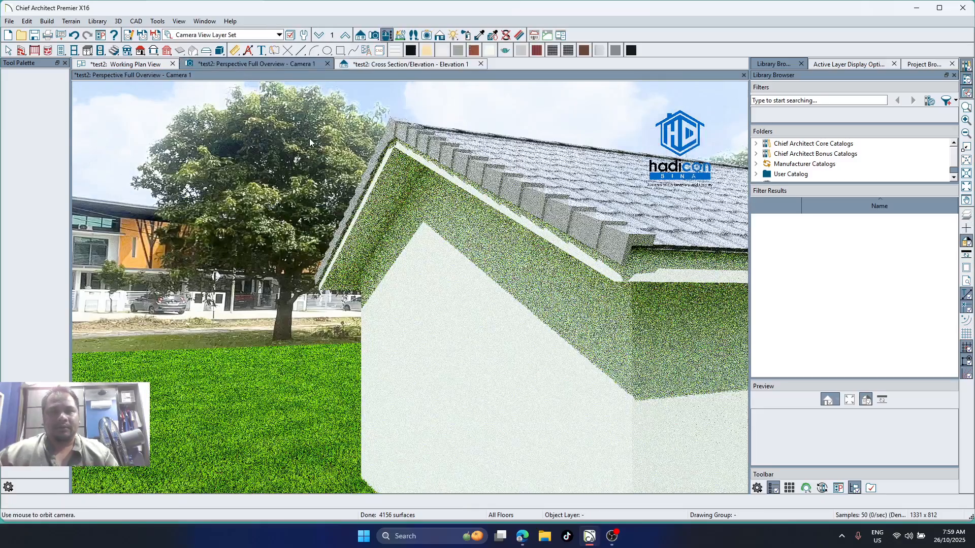
Examine the L-shaped solid beside the wall in the perspective camera view
scroll(309, 138, down, 4)
scroll(357, 330, up, 6)
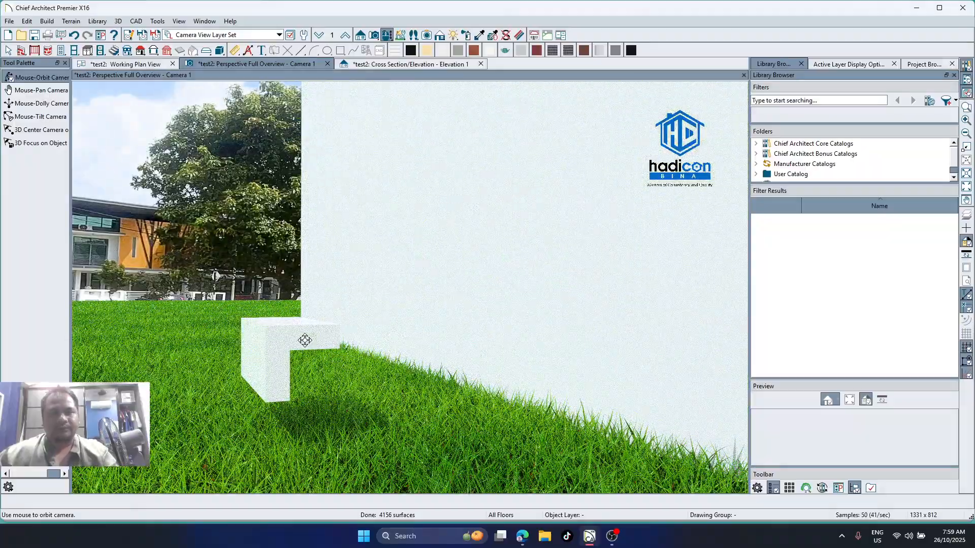
drag(304, 340, 158, 98)
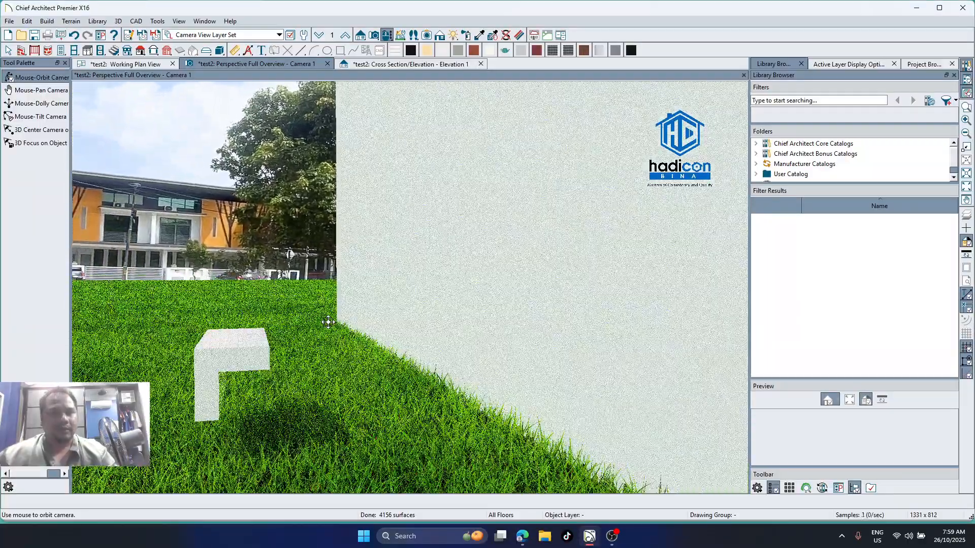
Try to pull individual corners of the L-shaped solid out of square in the working plan view
click(134, 66)
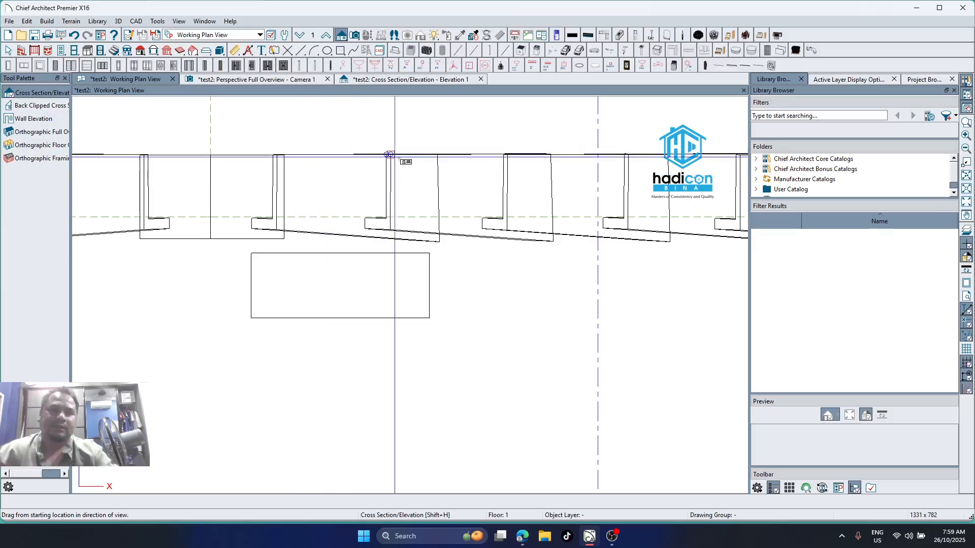
scroll(436, 356, up, 2)
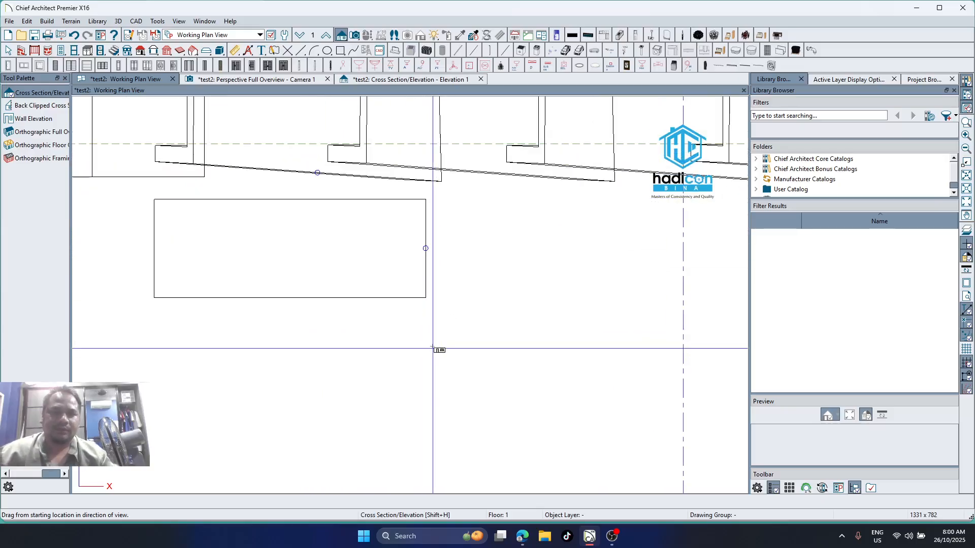
key(space)
click(411, 300)
scroll(424, 299, up, 2)
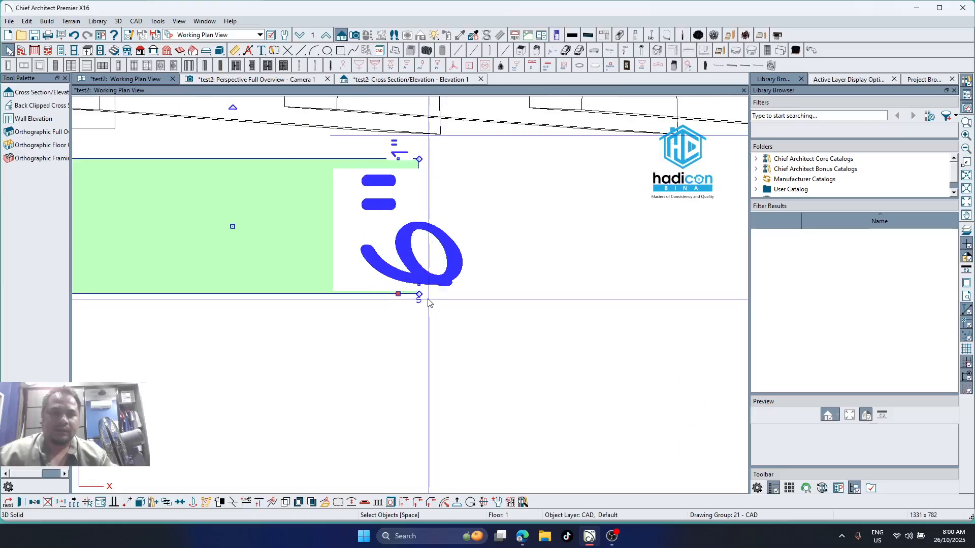
scroll(452, 287, down, 3)
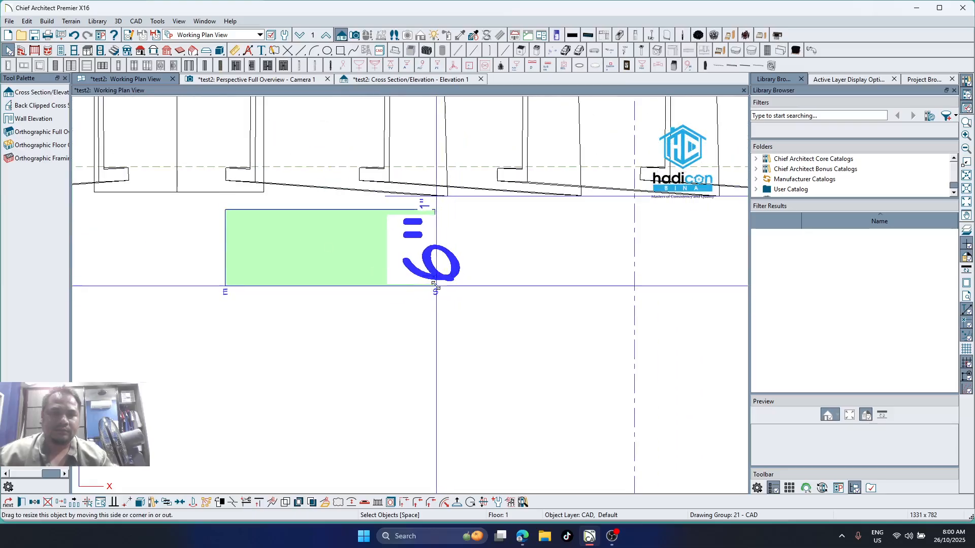
mouse_move(435, 285)
mouse_down()
mouse_move(435, 299)
mouse_move(427, 293)
mouse_up()
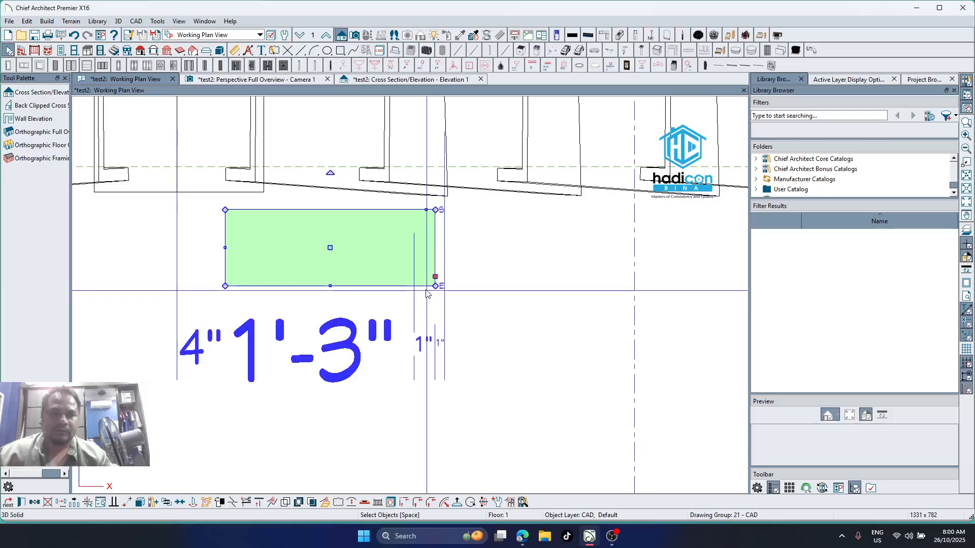
scroll(437, 290, up, 2)
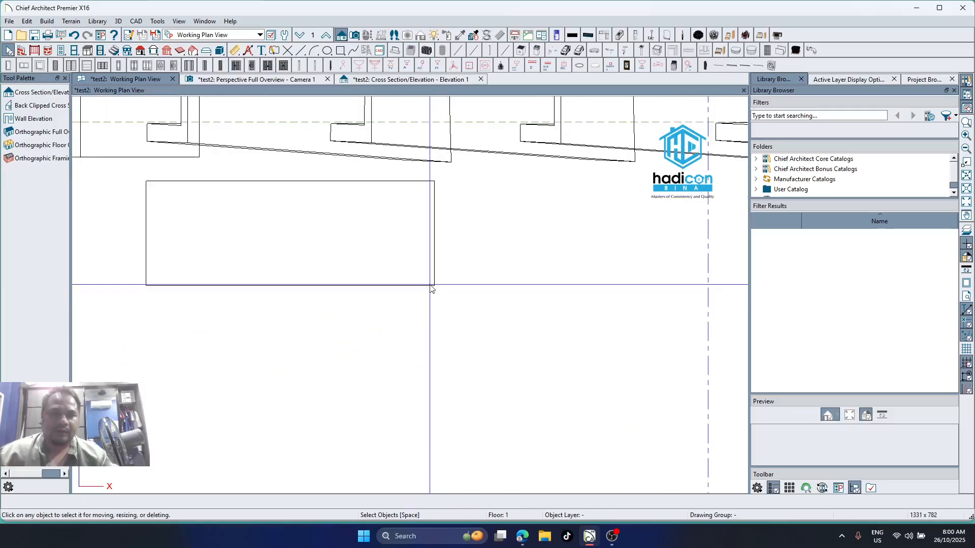
click(435, 277)
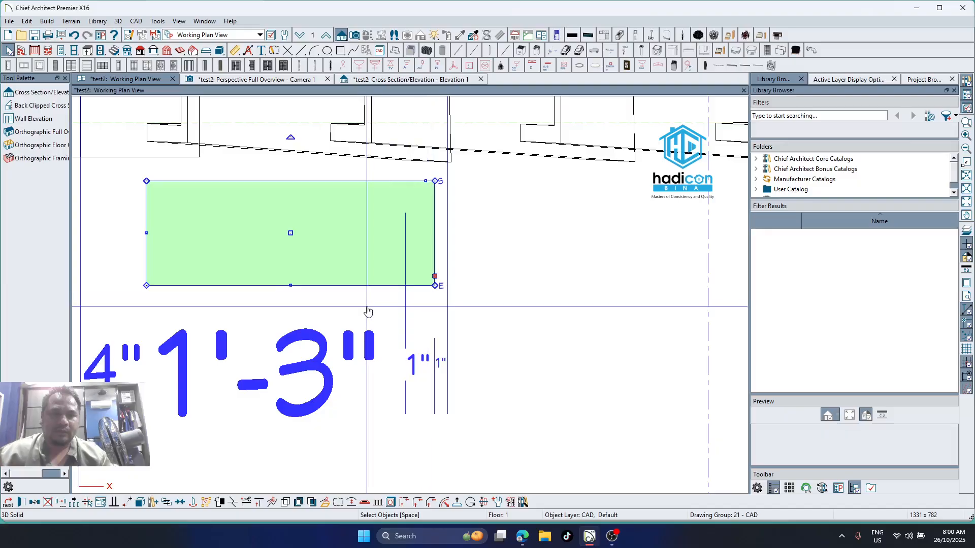
drag(435, 181, 436, 203)
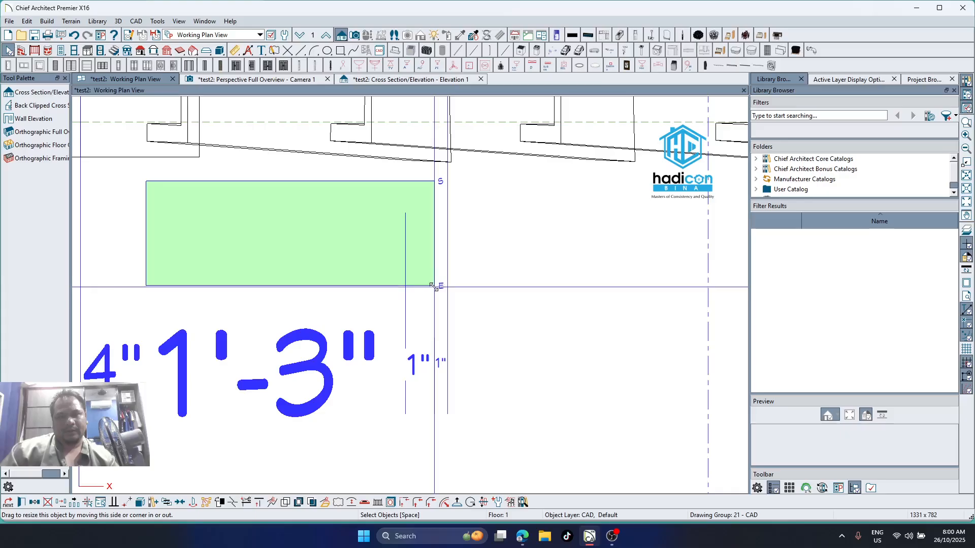
drag(434, 287, 435, 303)
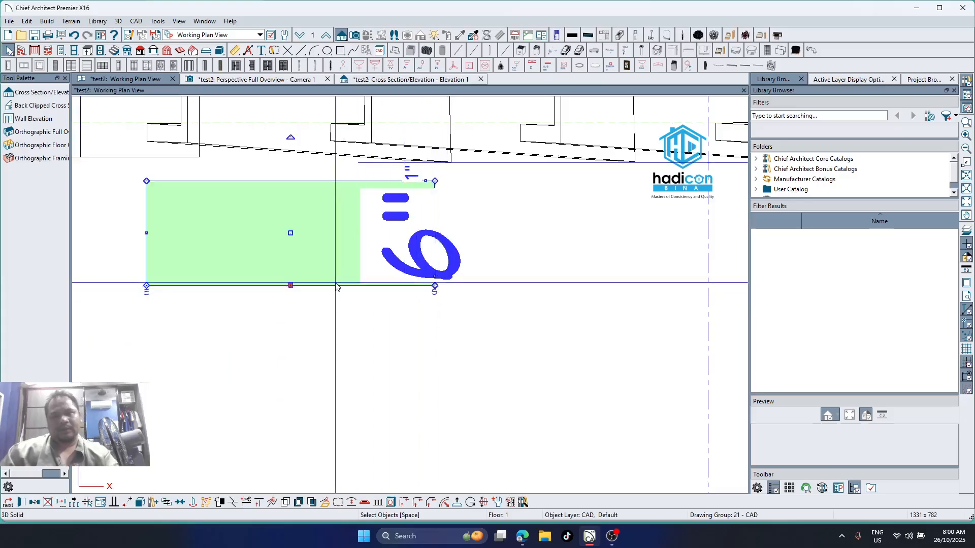
click(390, 296)
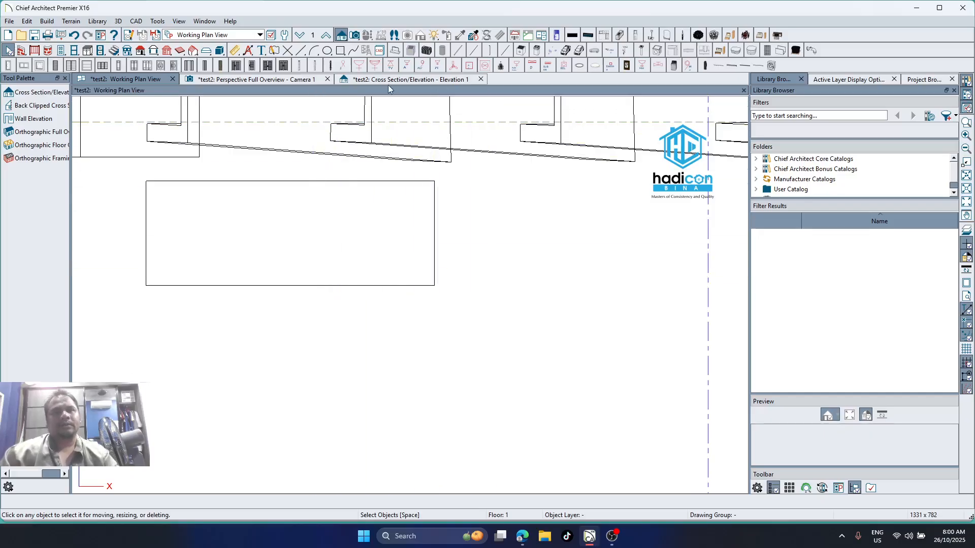
Try to reshape the L-shaped solid from its upper outer corner in the elevation view
click(362, 80)
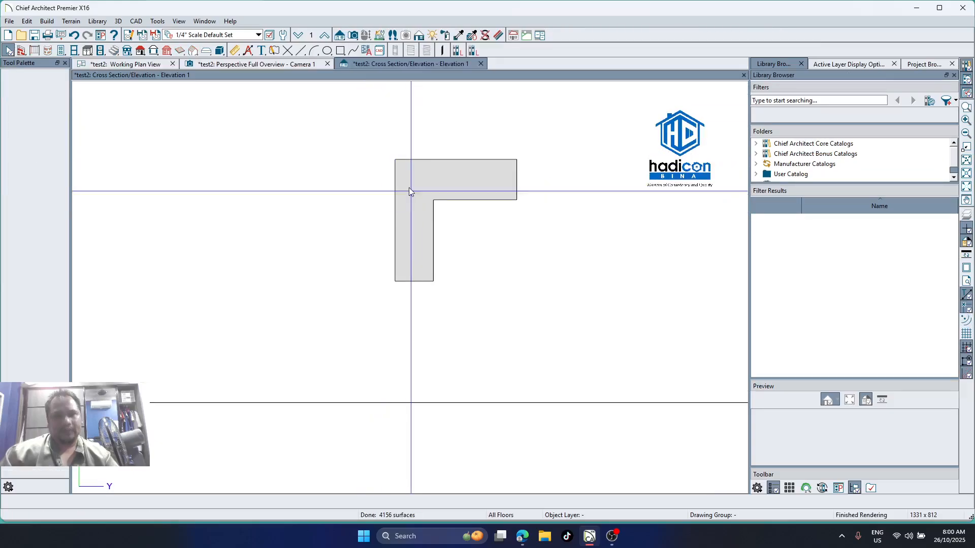
click(410, 188)
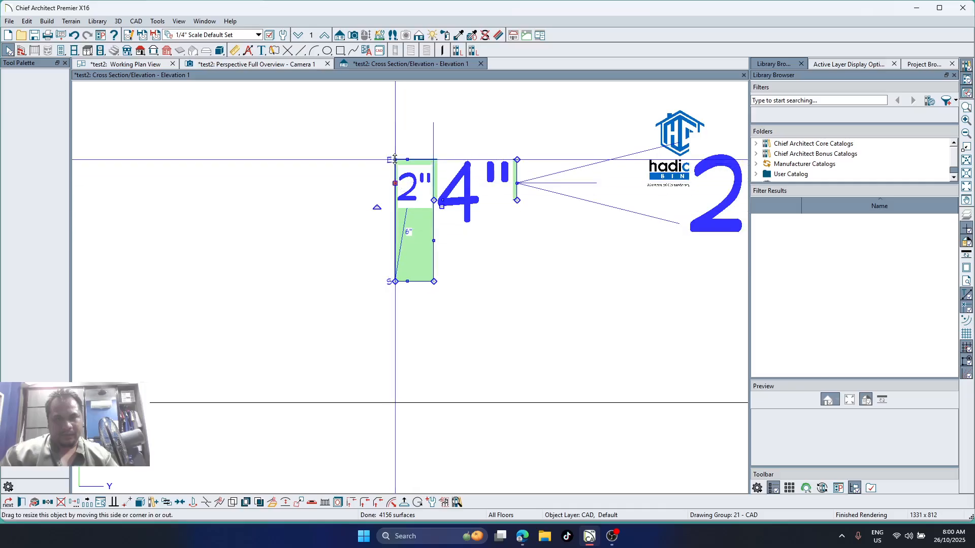
drag(379, 159, 384, 162)
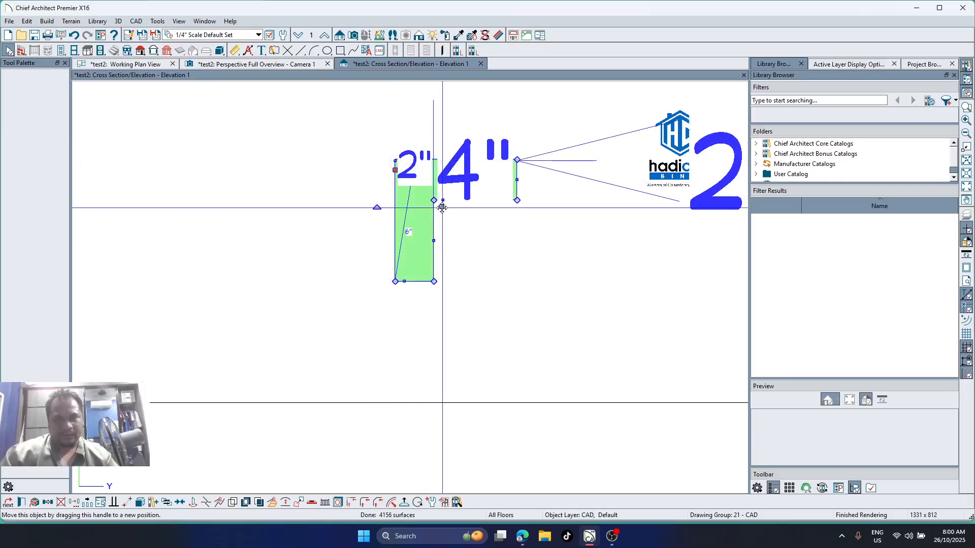
scroll(401, 297, down, 2)
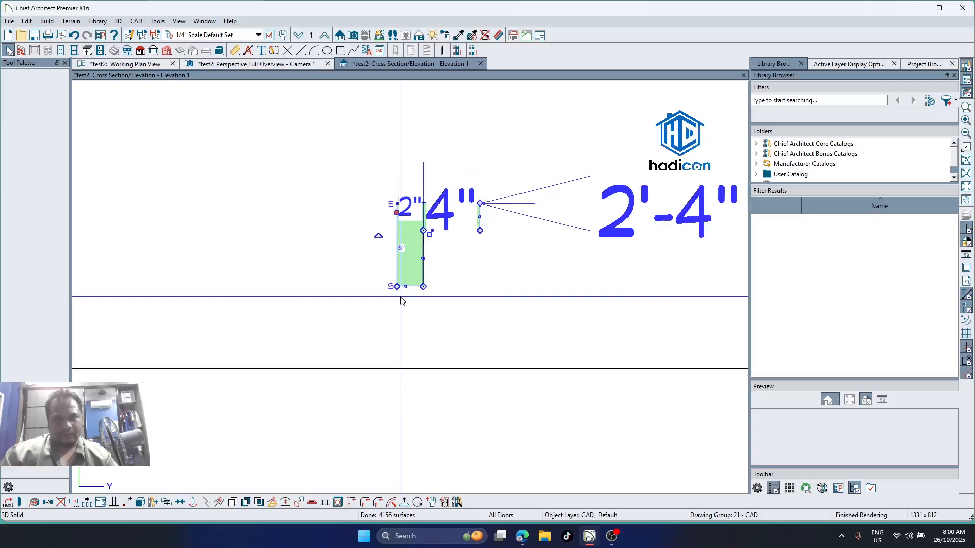
Inspect the L-shaped solid's specification from the perspective camera view without changing anything
click(263, 64)
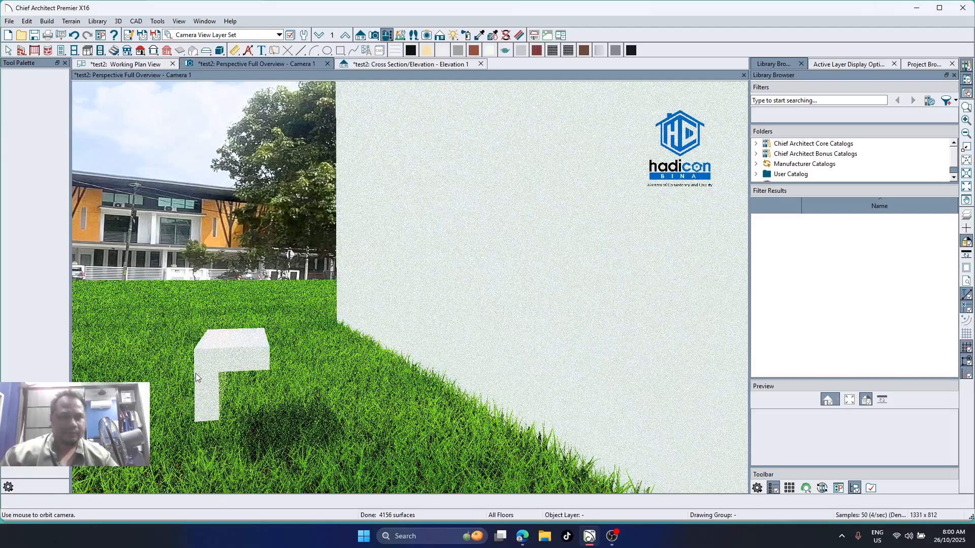
click(200, 364)
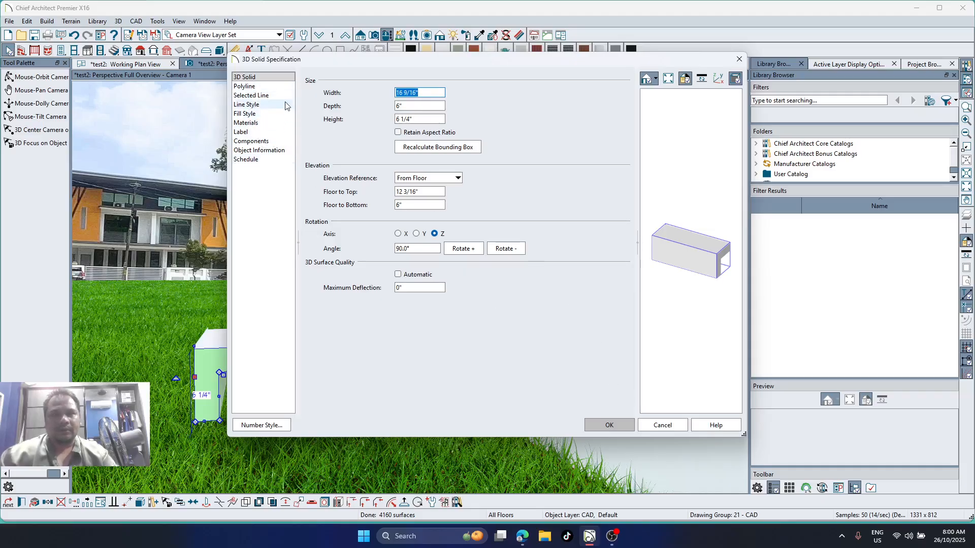
click(275, 88)
key(Up)
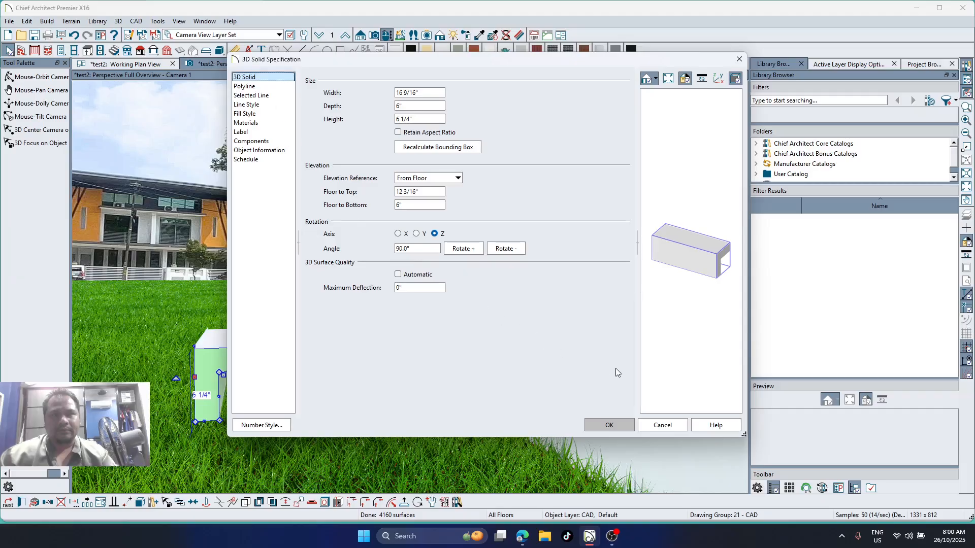
click(659, 425)
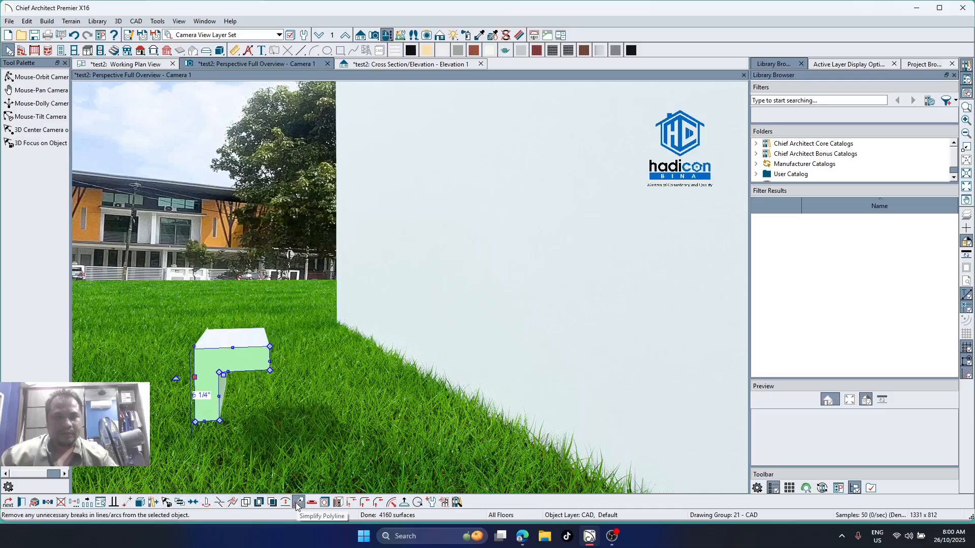
Convert the L-shaped solid in the working plan view to a plain polyline without retaining the original
click(142, 65)
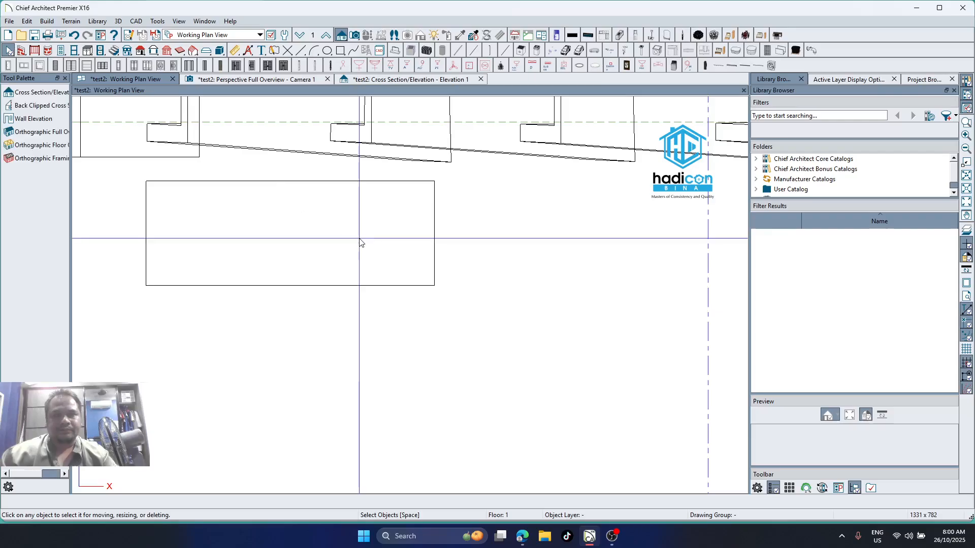
click(433, 262)
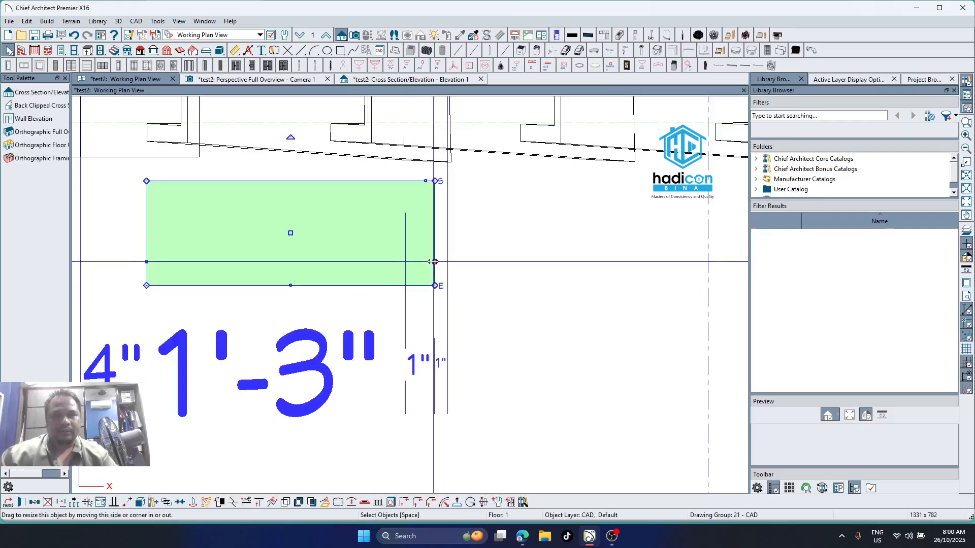
click(324, 503)
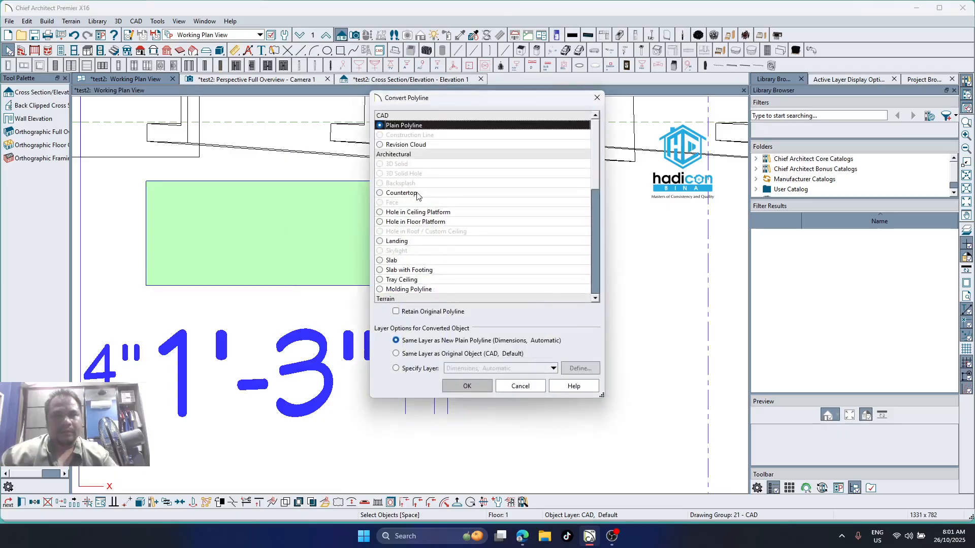
scroll(422, 196, down, 3)
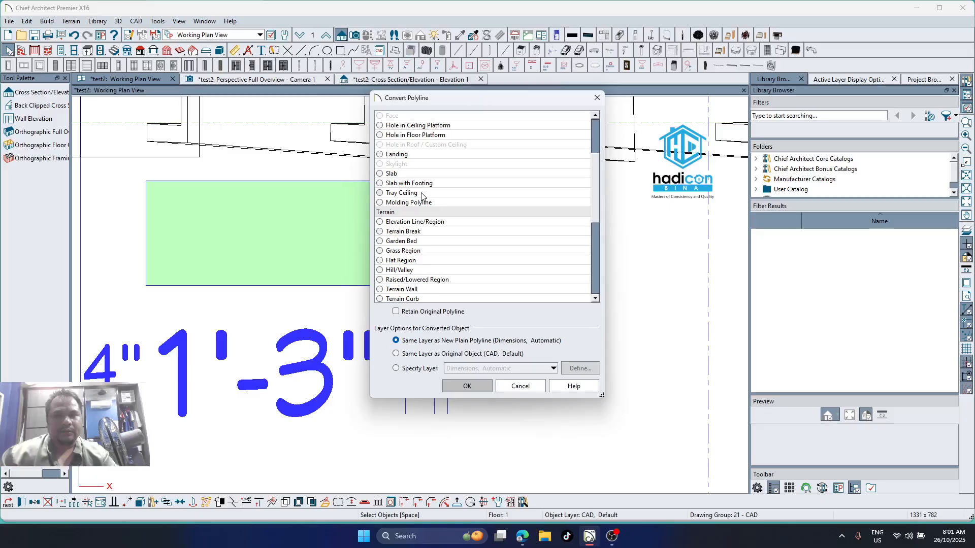
scroll(422, 198, up, 3)
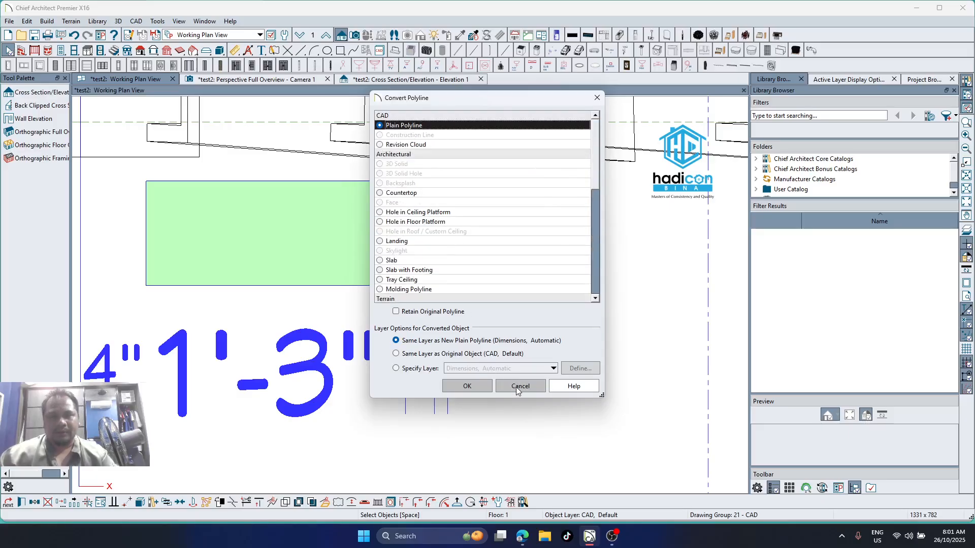
click(468, 386)
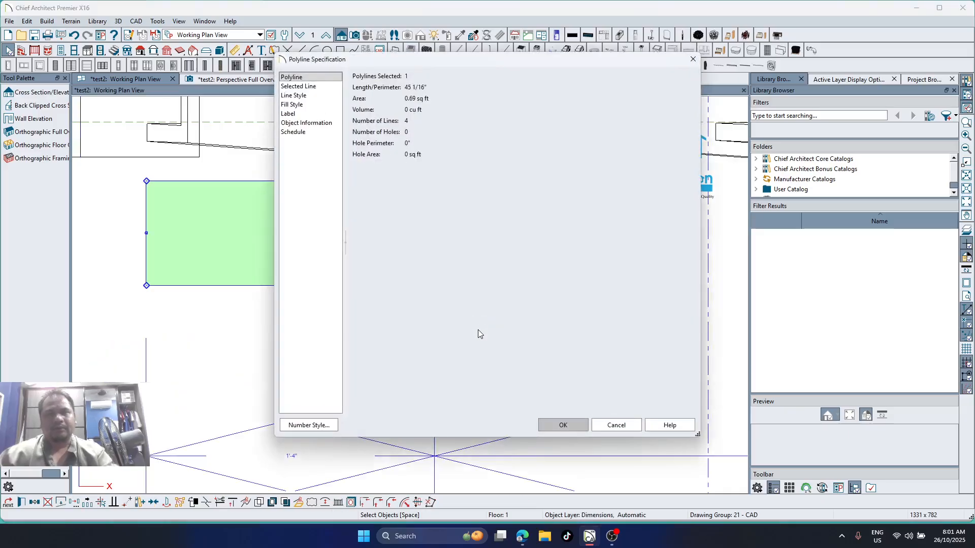
click(547, 425)
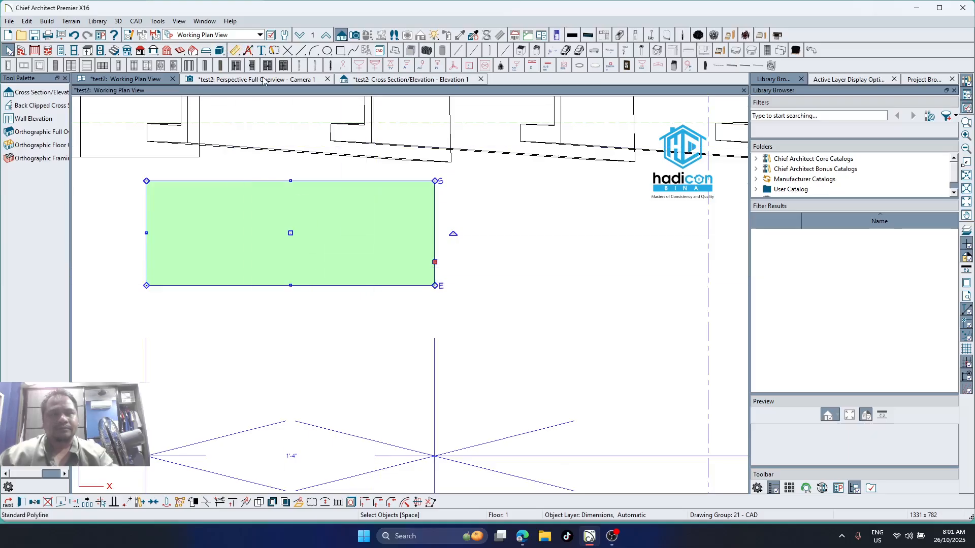
Convert the rectangular polyline to a 3D solid with a height of 2", without retaining the original
double_click(374, 285)
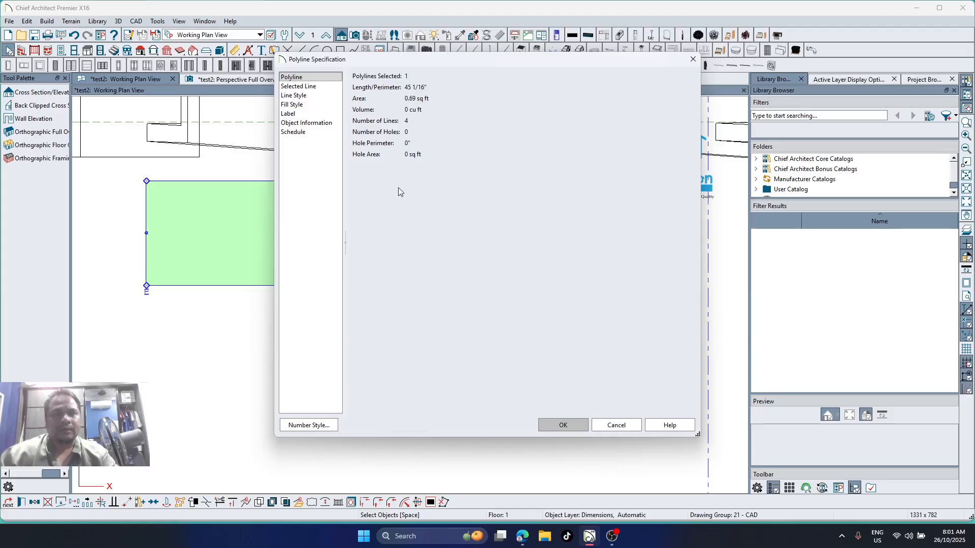
click(615, 426)
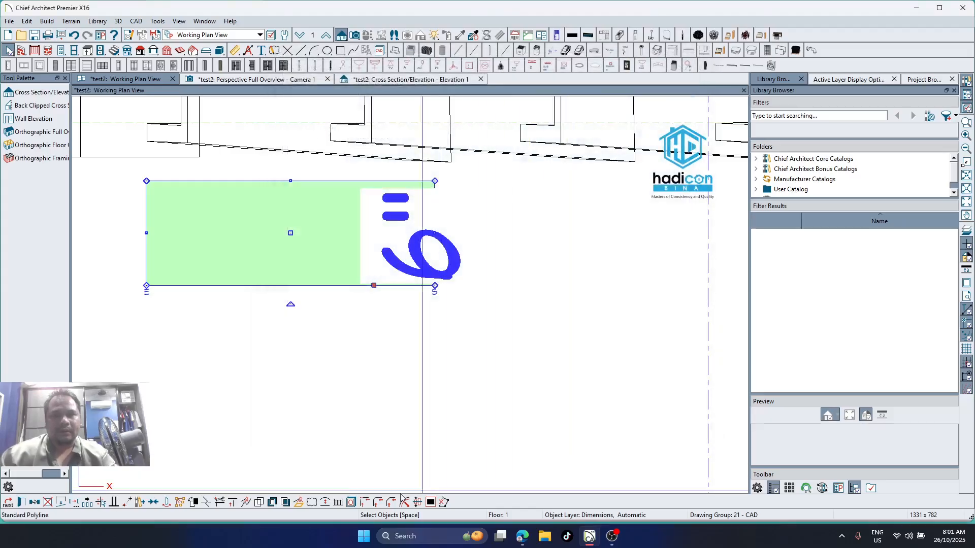
click(298, 502)
click(401, 164)
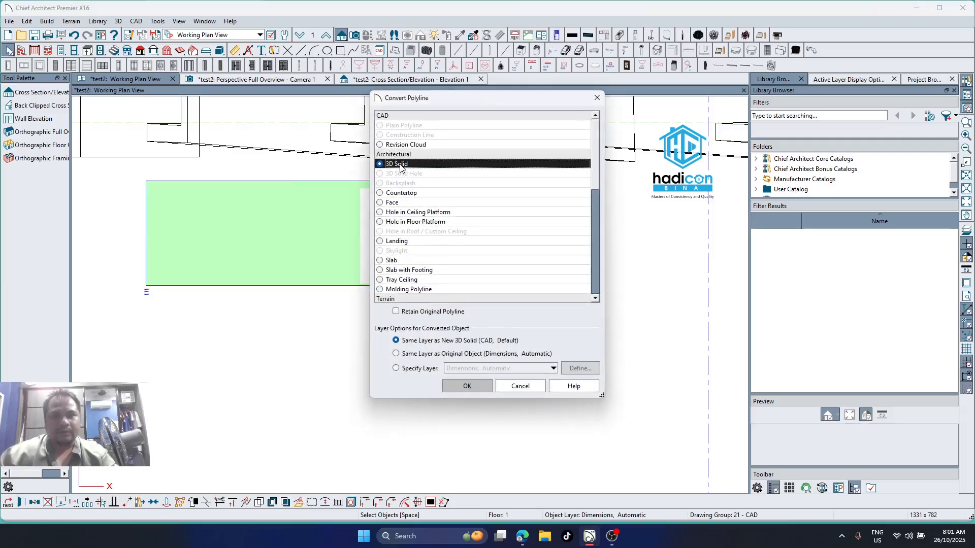
click(467, 387)
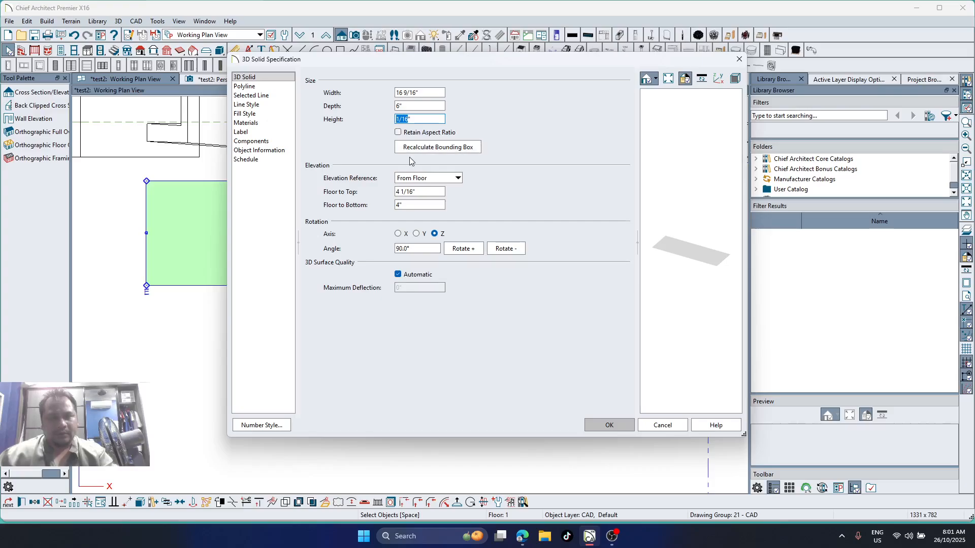
text(2)
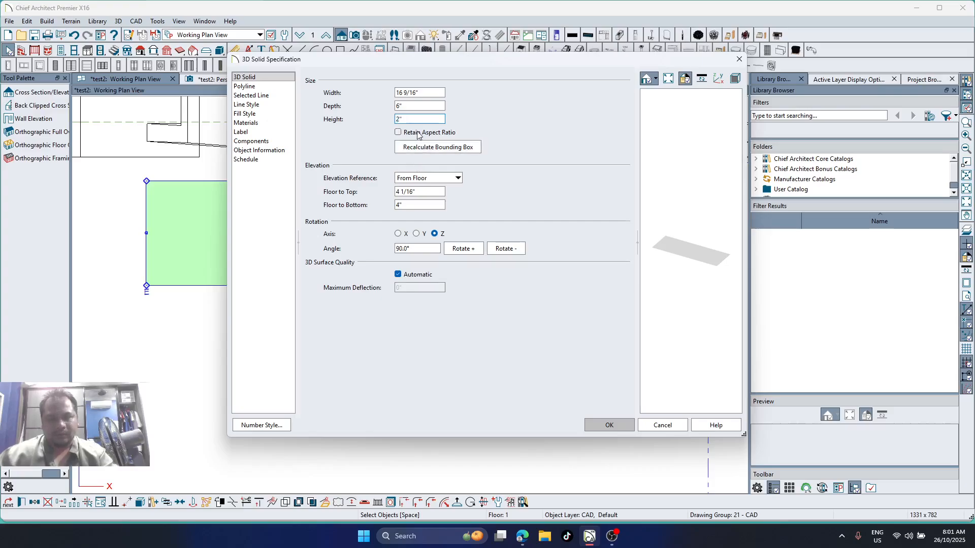
click(597, 421)
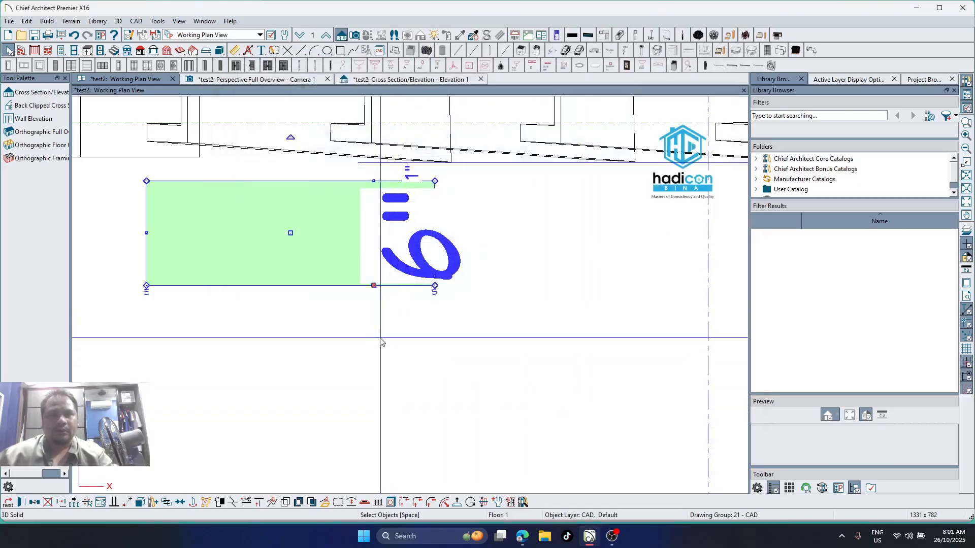
scroll(380, 338, down, 1)
key(Escape)
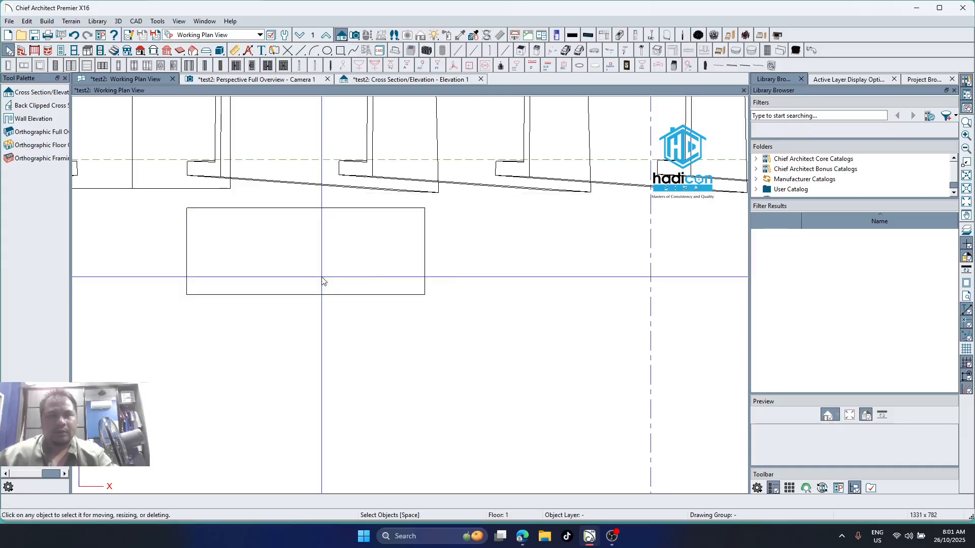
Try skewing the new solid's long outer edge by moving its end corner outward 2", and undo the change
click(322, 282)
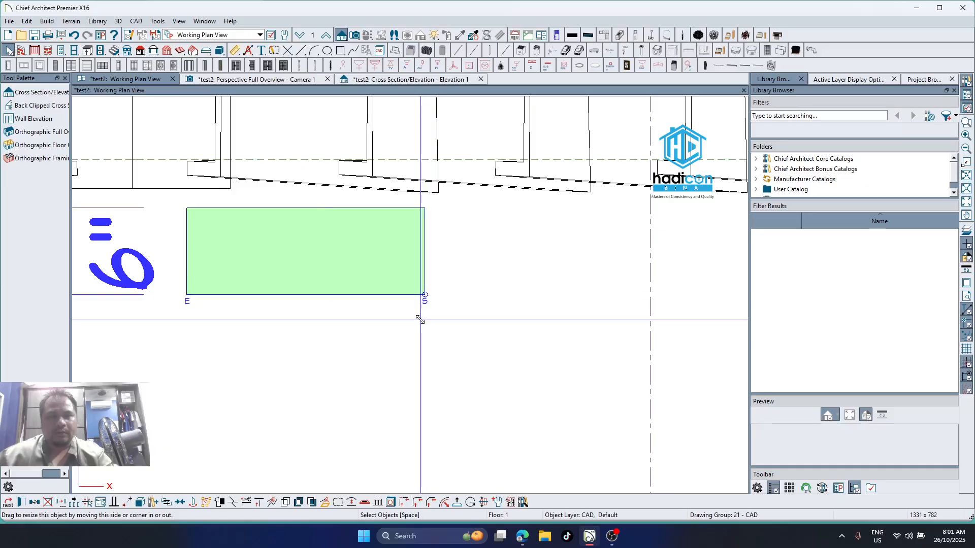
drag(425, 295, 424, 319)
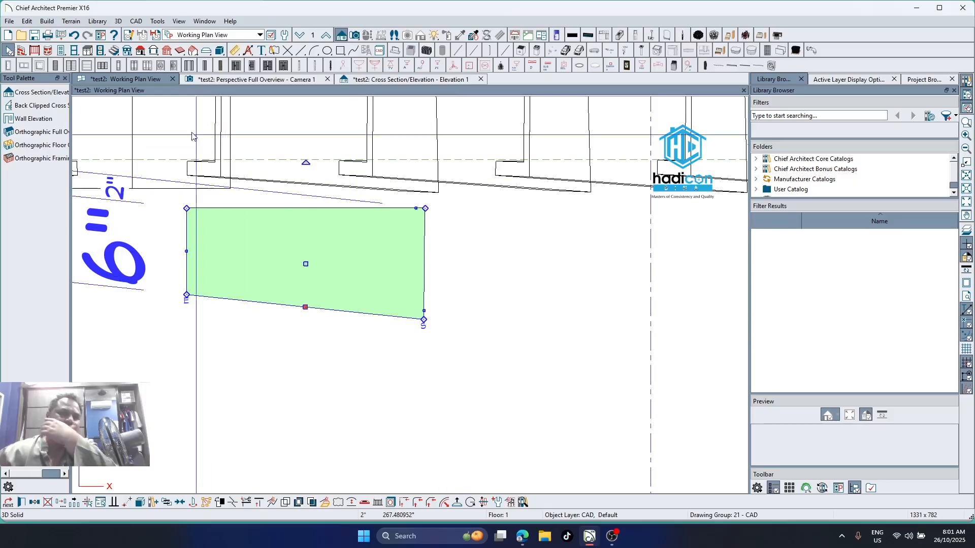
click(74, 36)
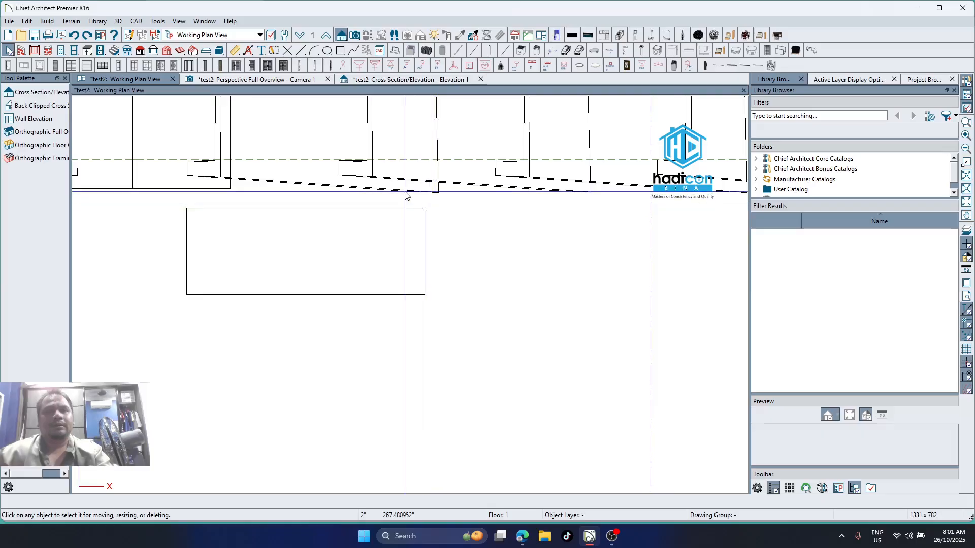
Copy the flat slab in the elevation view and shape the copy into a downward leg about 2" wide and 5 7/16" tall at its outer end
click(354, 80)
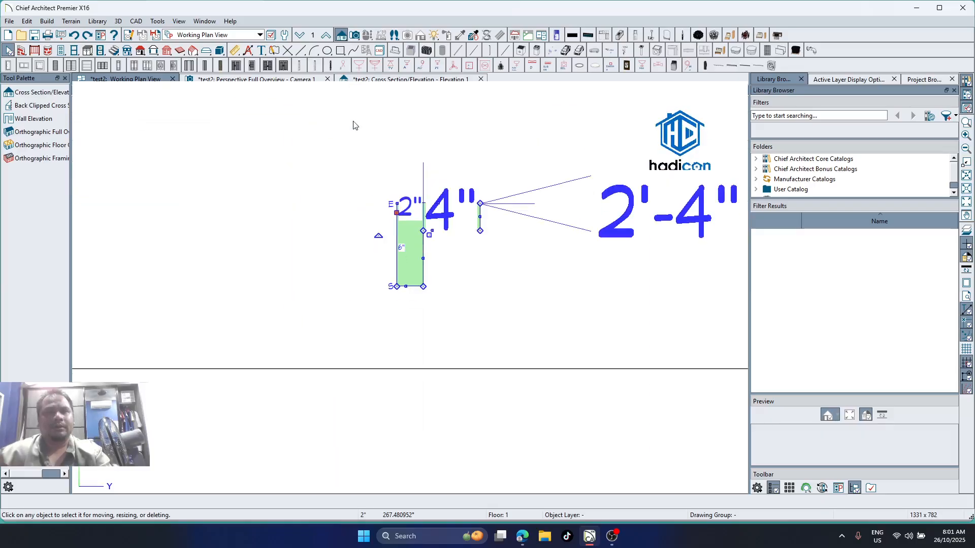
click(437, 297)
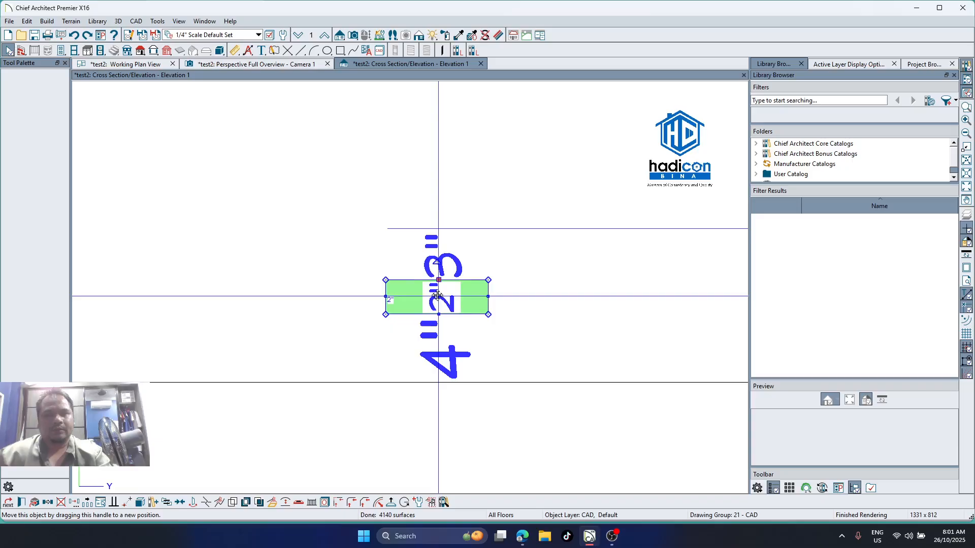
scroll(404, 256, down, 1)
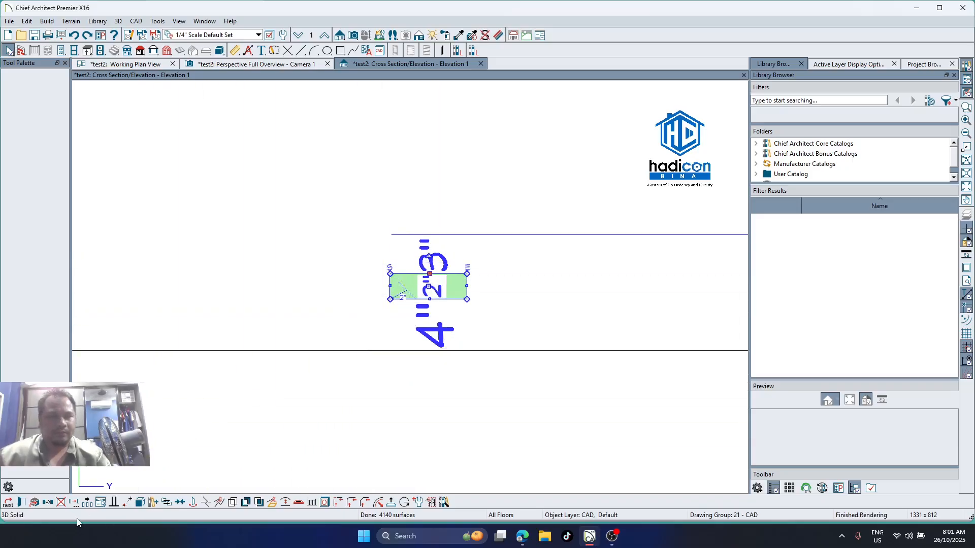
click(44, 505)
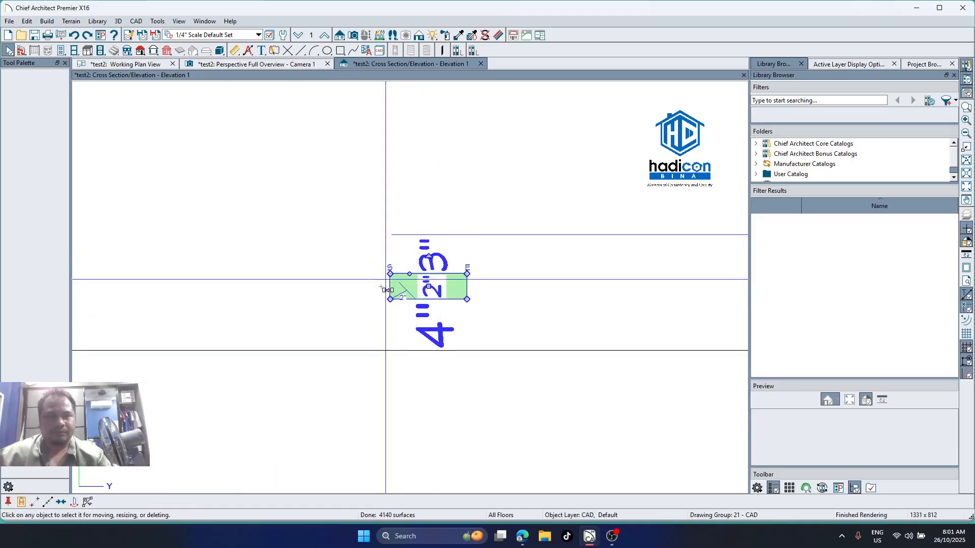
drag(431, 287, 392, 384)
scroll(396, 284, up, 3)
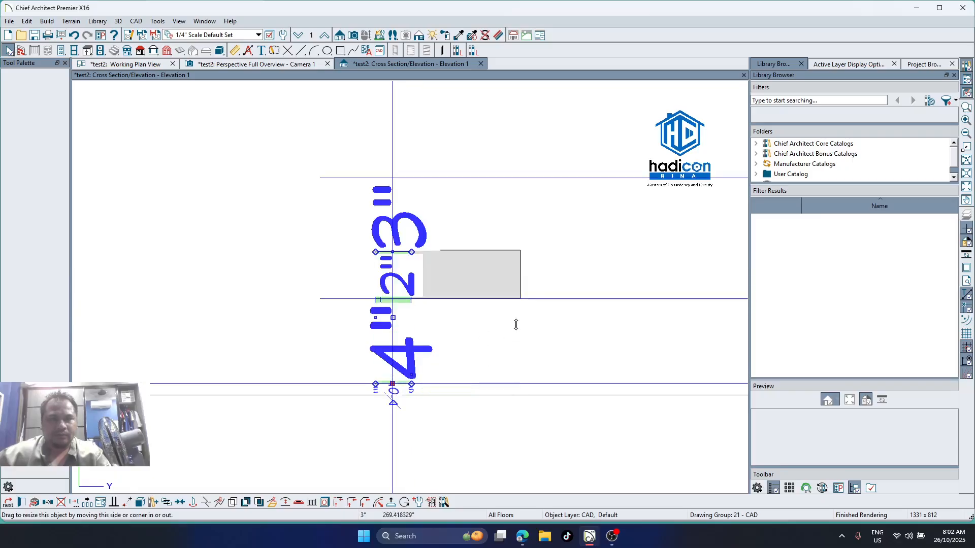
click(559, 308)
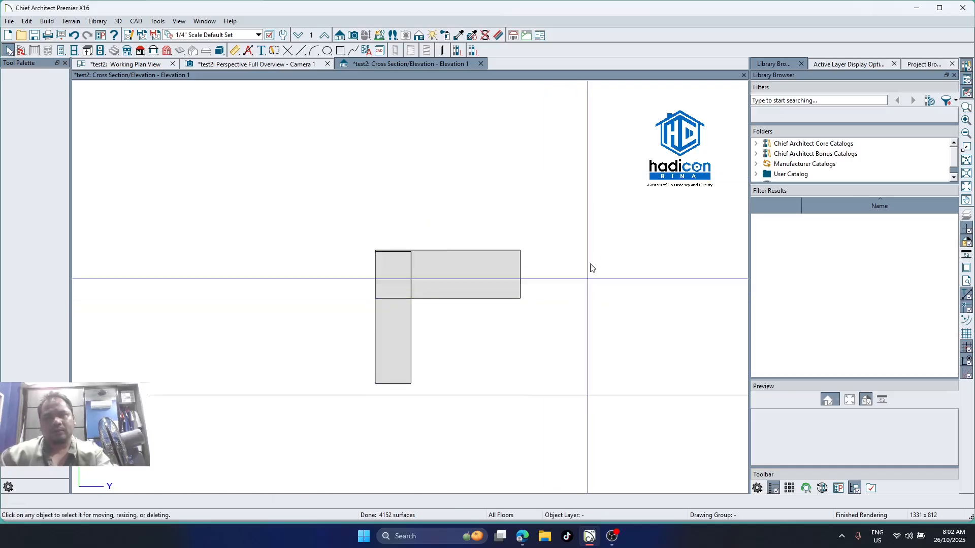
Unite the horizontal slab and the vertical leg into one L-shaped solid without retaining the originals
click(483, 275)
shift+click(397, 349)
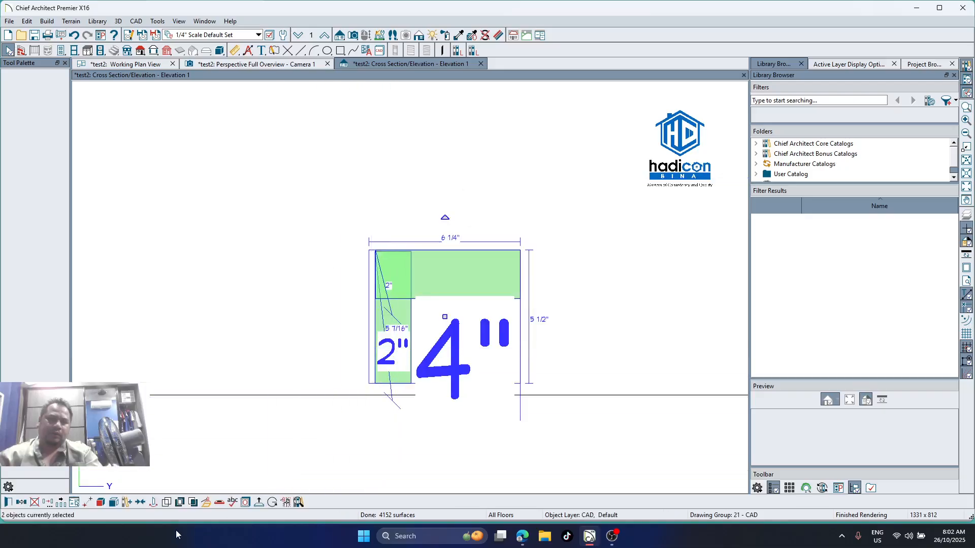
click(167, 503)
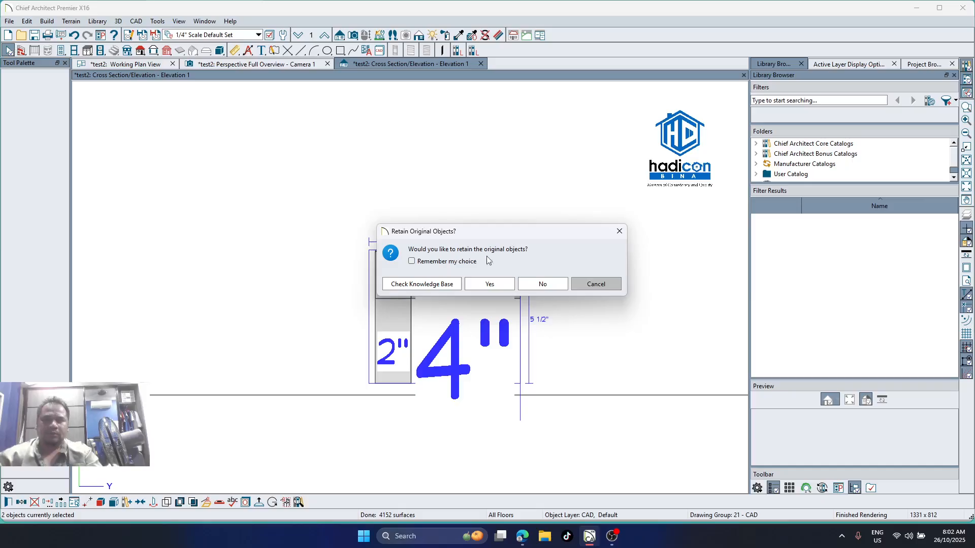
click(543, 284)
key(Escape)
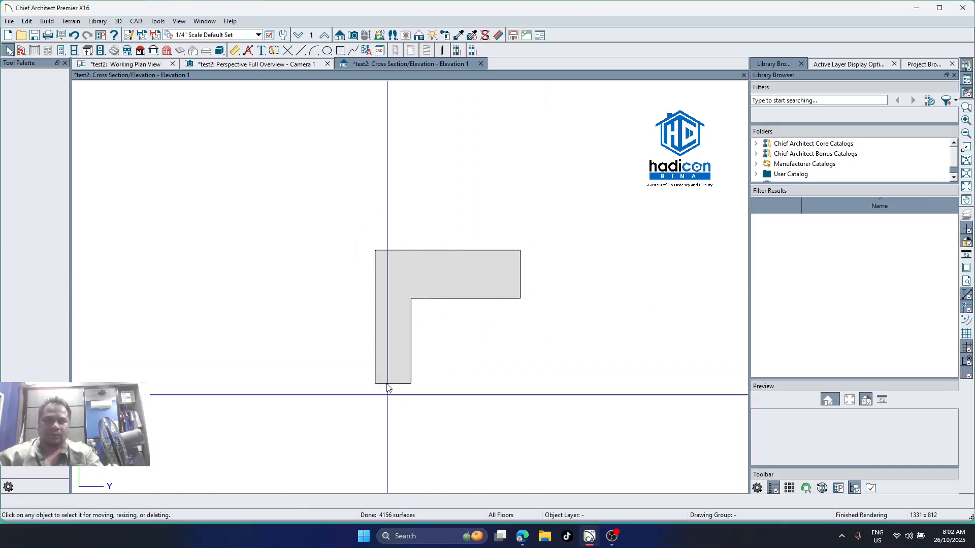
click(387, 384)
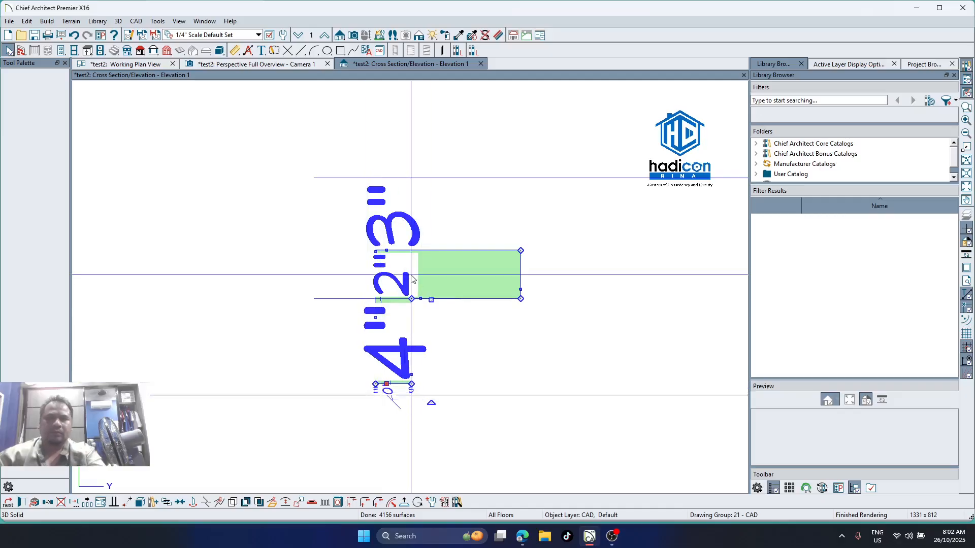
key(Escape)
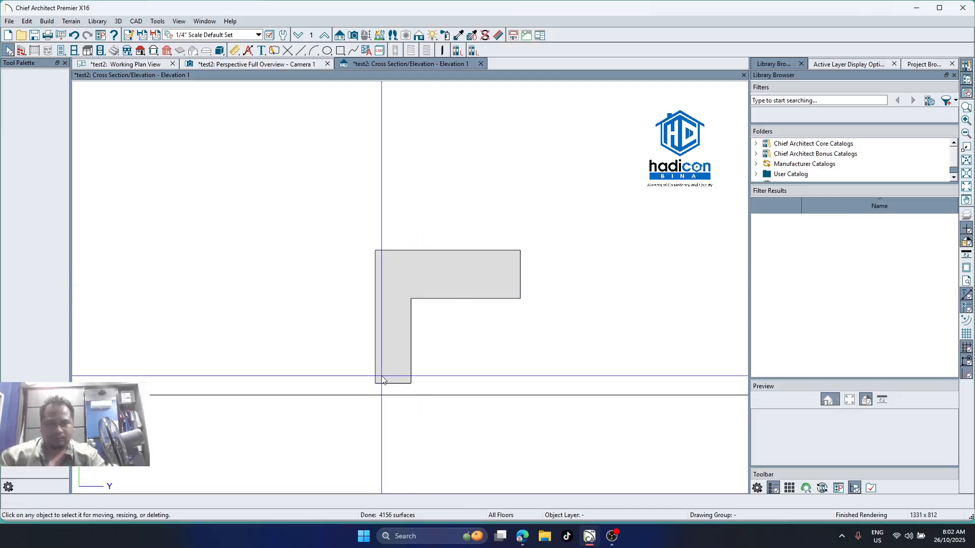
click(383, 380)
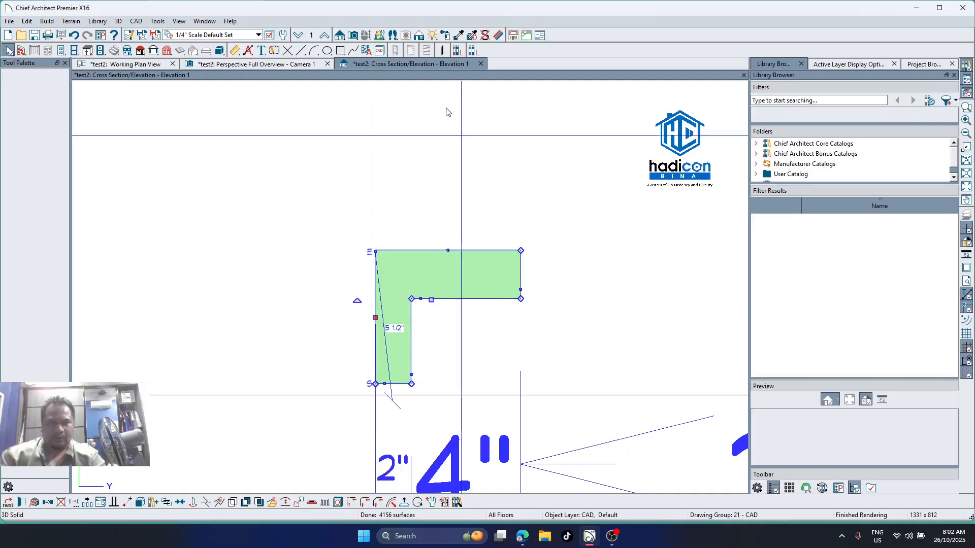
Try skewing the L-shaped solid in the working plan view by moving its corner about 2" toward the existing tiles, and undo the change
click(294, 64)
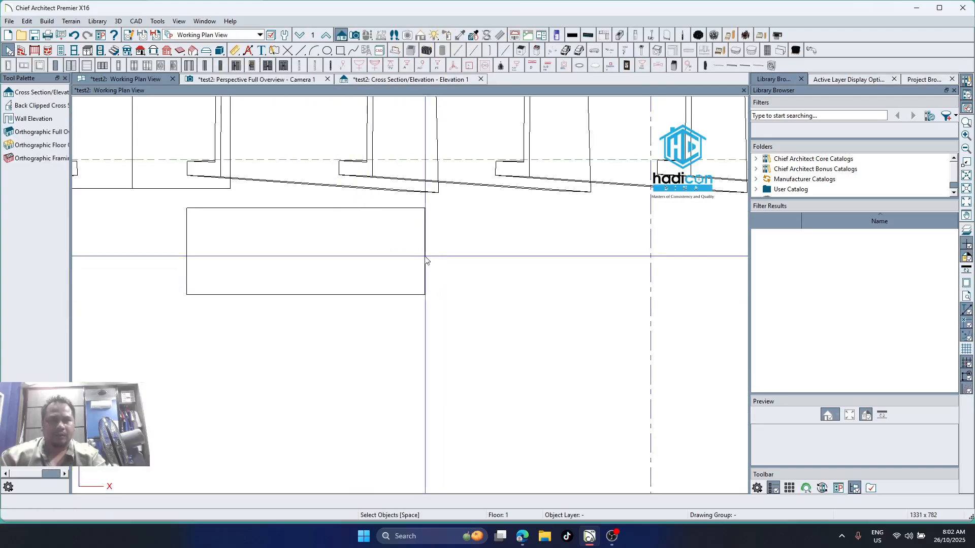
click(425, 254)
click(423, 295)
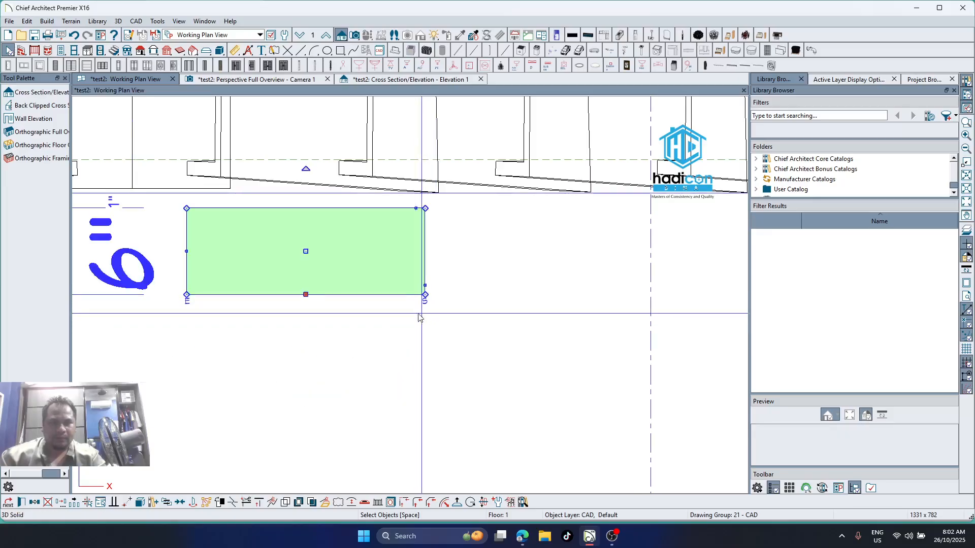
drag(425, 208, 437, 180)
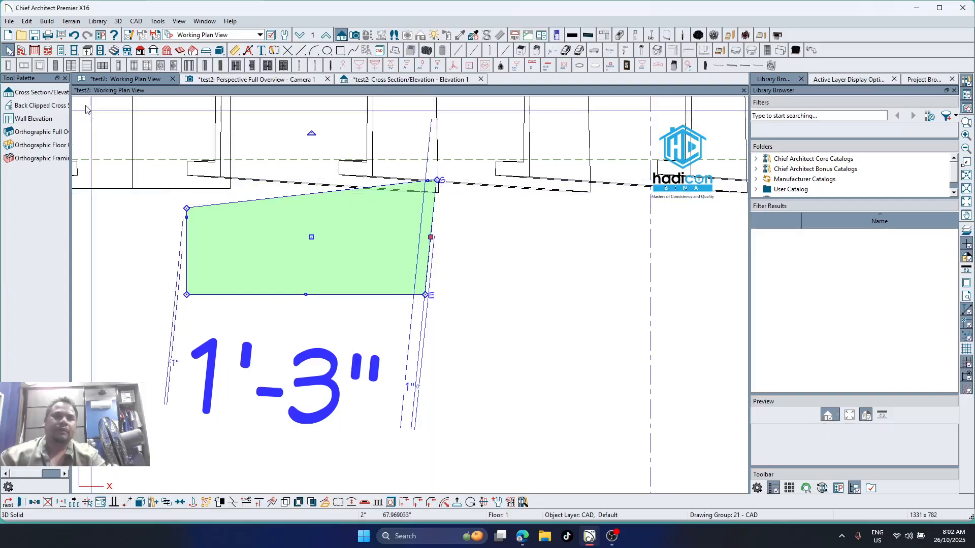
click(74, 36)
click(75, 35)
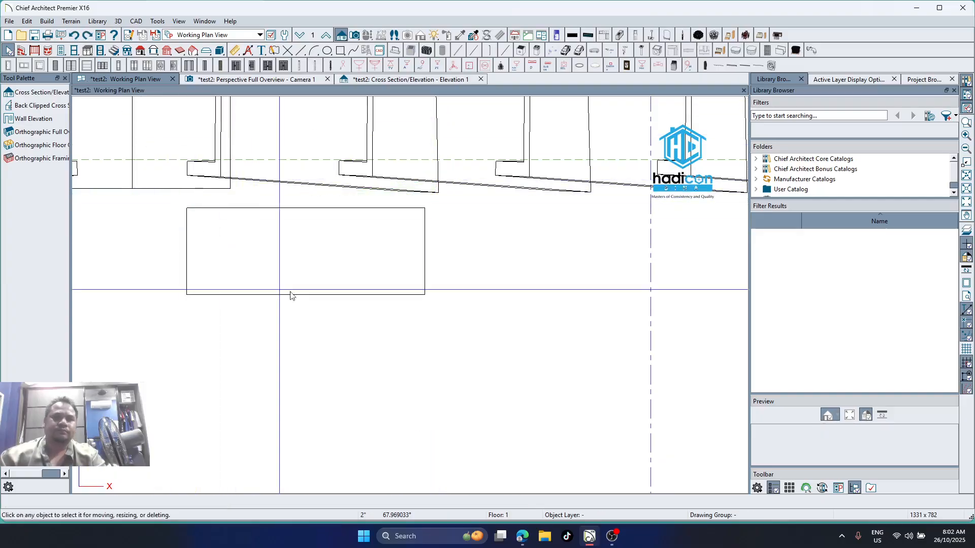
Rotate the L-shaped solid about 5° clockwise in plan to match the slanted edge of the existing tiles
click(419, 302)
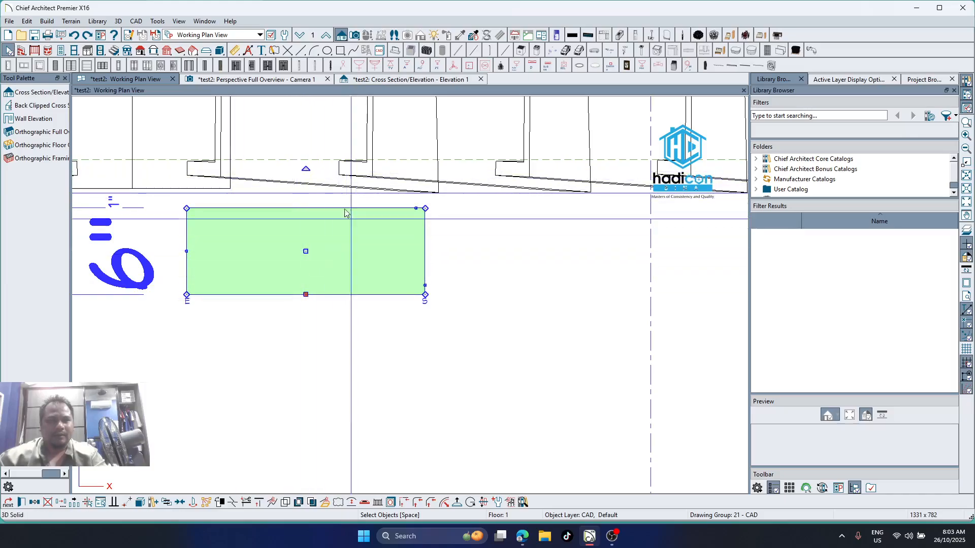
drag(307, 169, 314, 161)
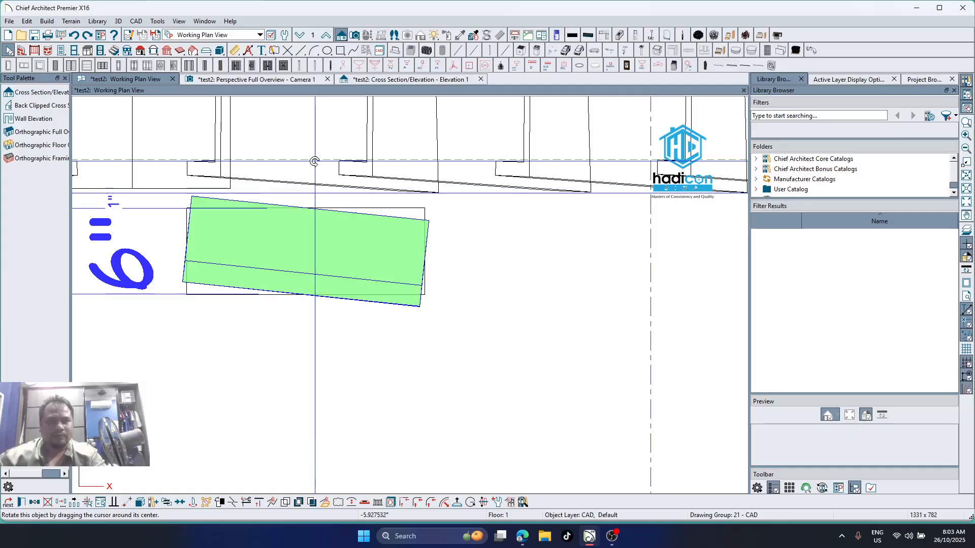
drag(314, 161, 312, 161)
key(Escape)
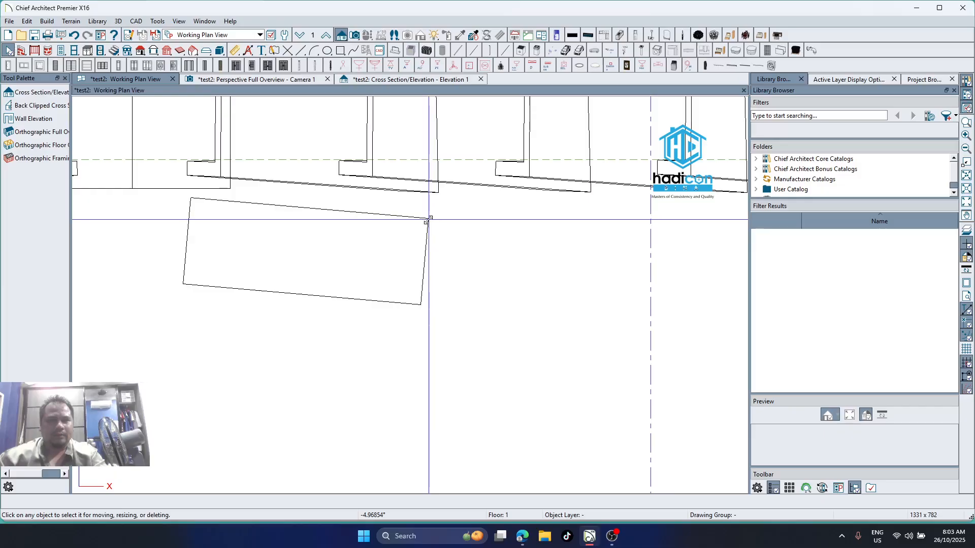
Move the rotated solid's corners in plan so the edge facing the tiles is horizontal and the wider end is vertical
click(428, 219)
drag(428, 218, 428, 199)
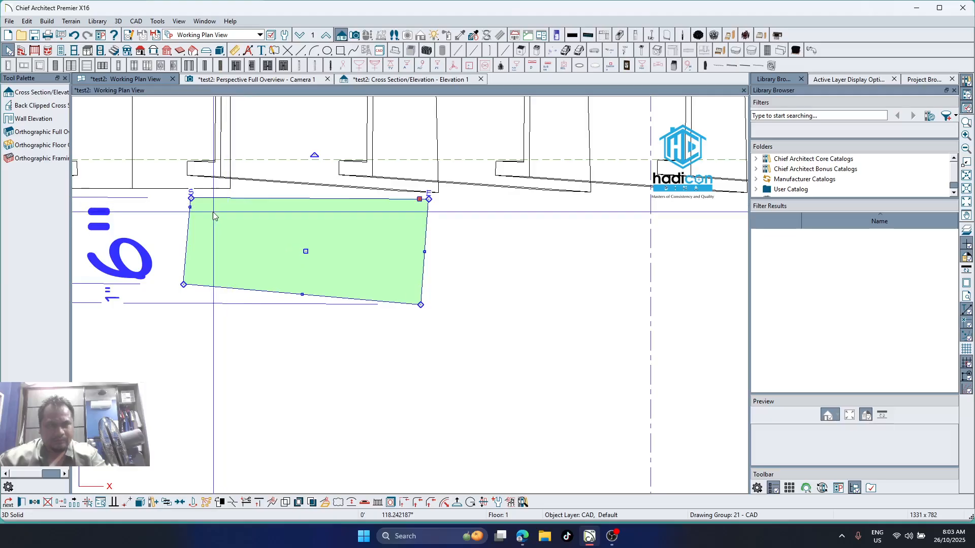
scroll(213, 210, up, 2)
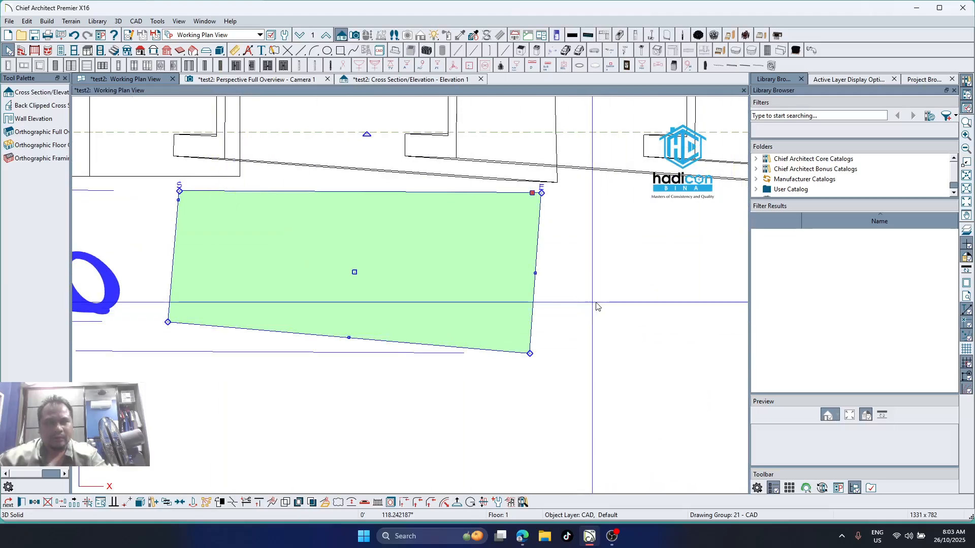
scroll(543, 247, down, 1)
drag(554, 220, 546, 219)
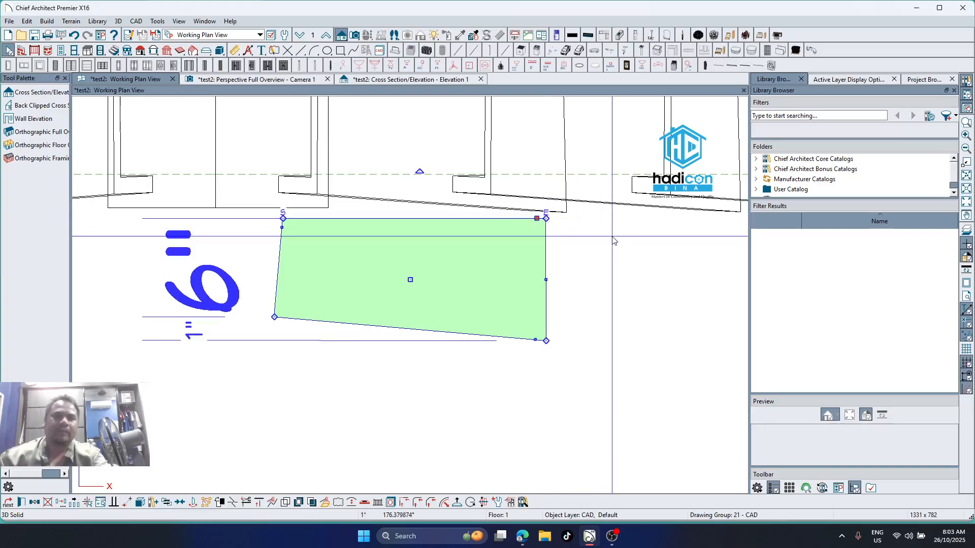
key(Escape)
Move the reshaped solid about 2" away from the existing tiles in plan
scroll(458, 300, up, 2)
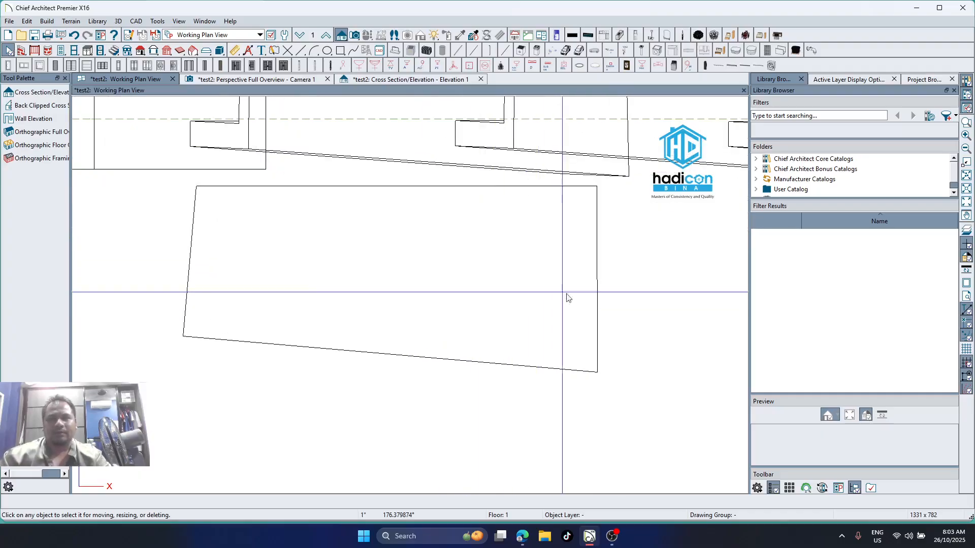
scroll(569, 295, down, 2)
click(463, 359)
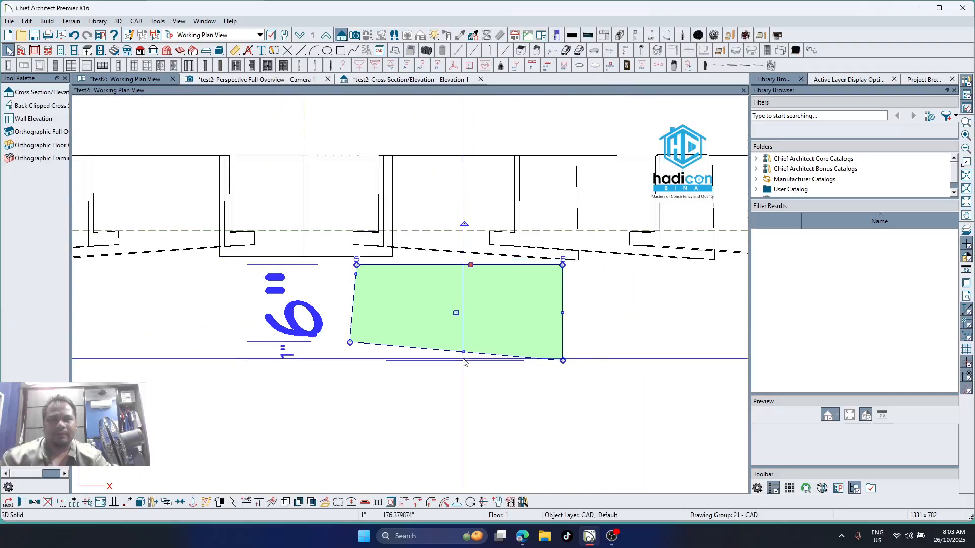
scroll(463, 359, down, 1)
mouse_move(457, 320)
mouse_down()
mouse_move(484, 251)
mouse_move(481, 229)
mouse_move(462, 337)
mouse_up()
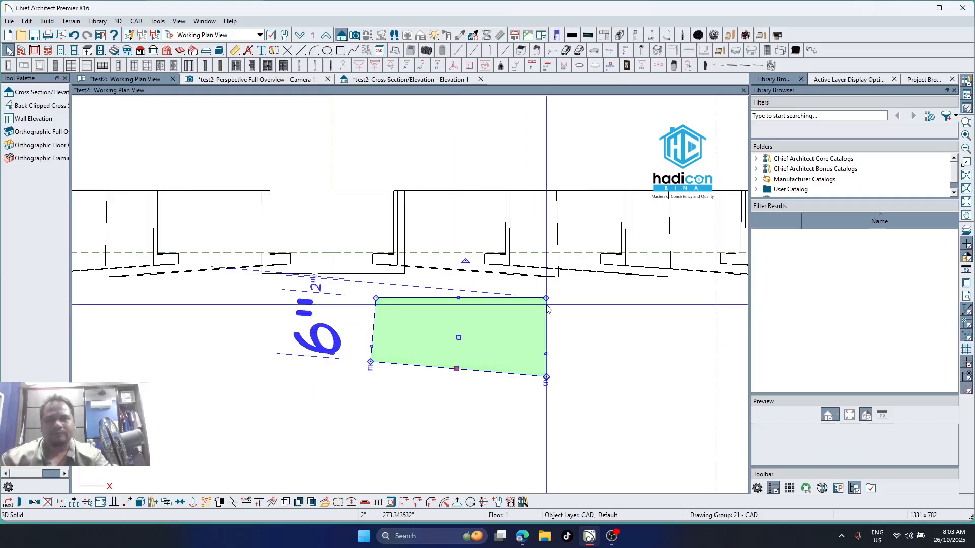
key(Escape)
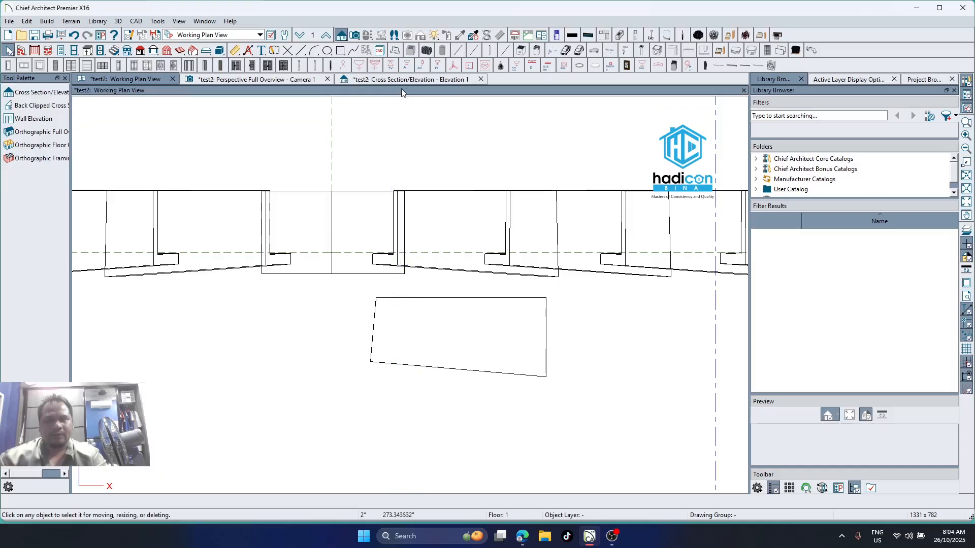
Examine the reshaped L-shaped solid's tapered form in the perspective camera and cross-section elevation views
click(242, 81)
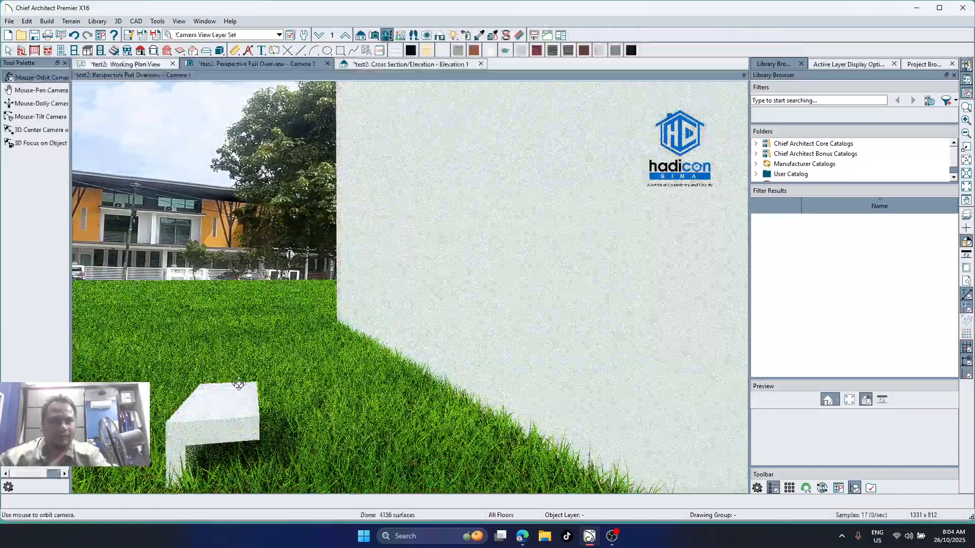
drag(251, 379, 304, 334)
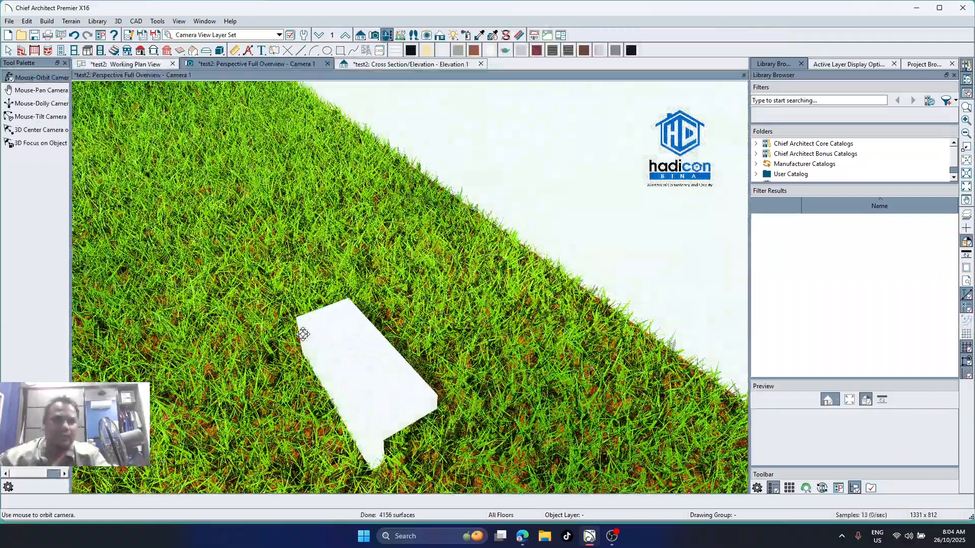
drag(315, 434, 309, 335)
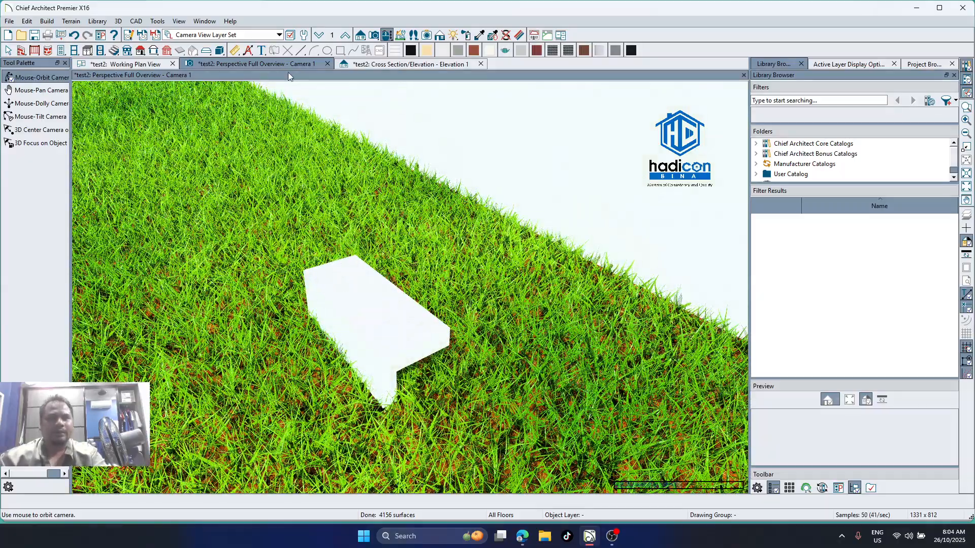
click(380, 65)
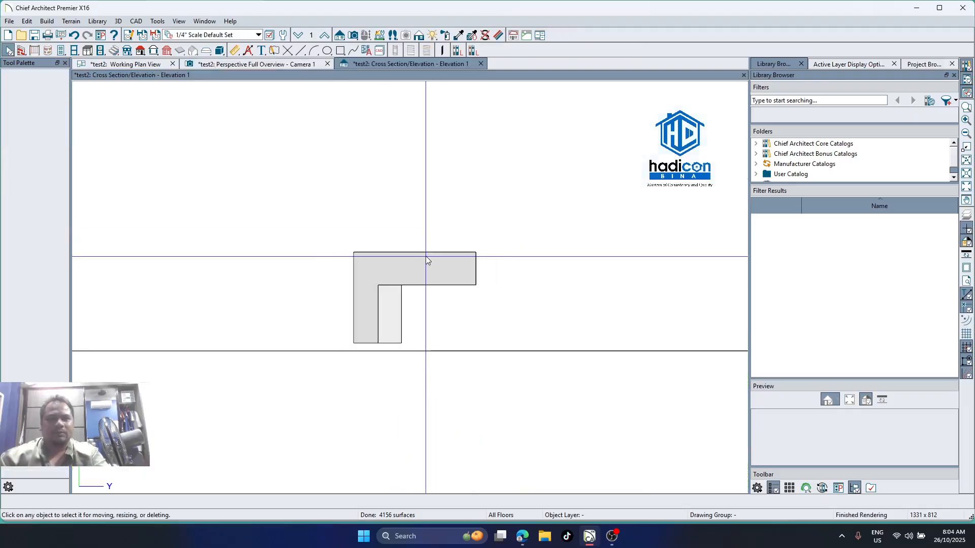
scroll(425, 253, down, 1)
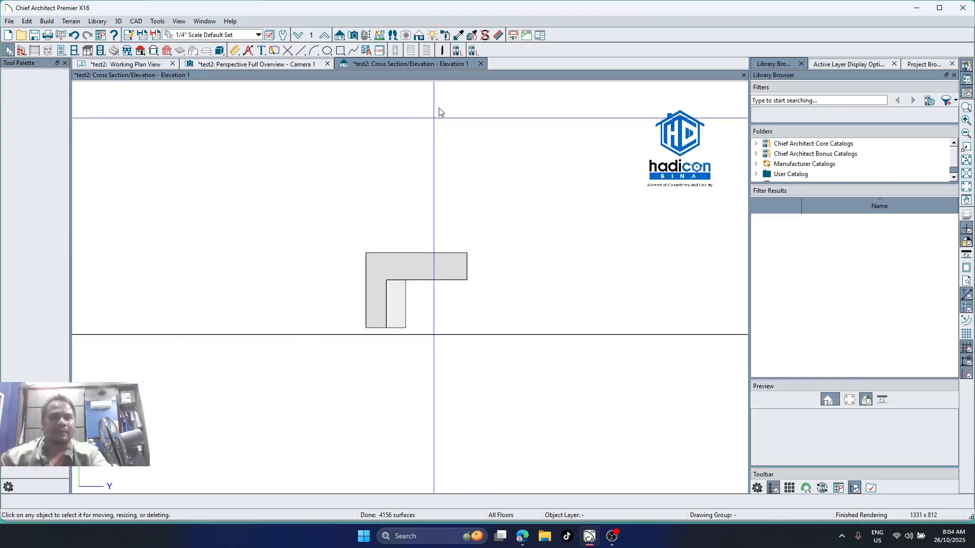
scroll(405, 272, down, 3)
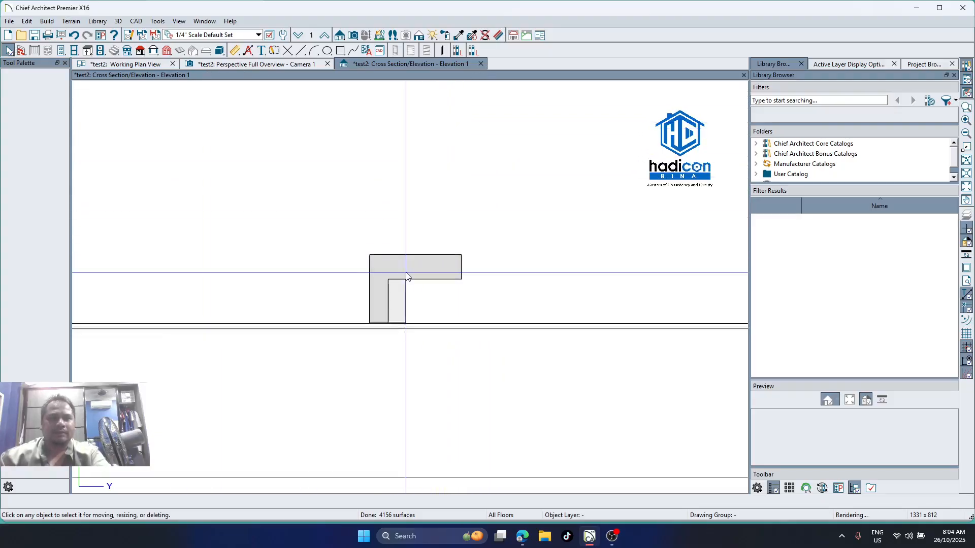
click(266, 65)
drag(404, 323, 327, 276)
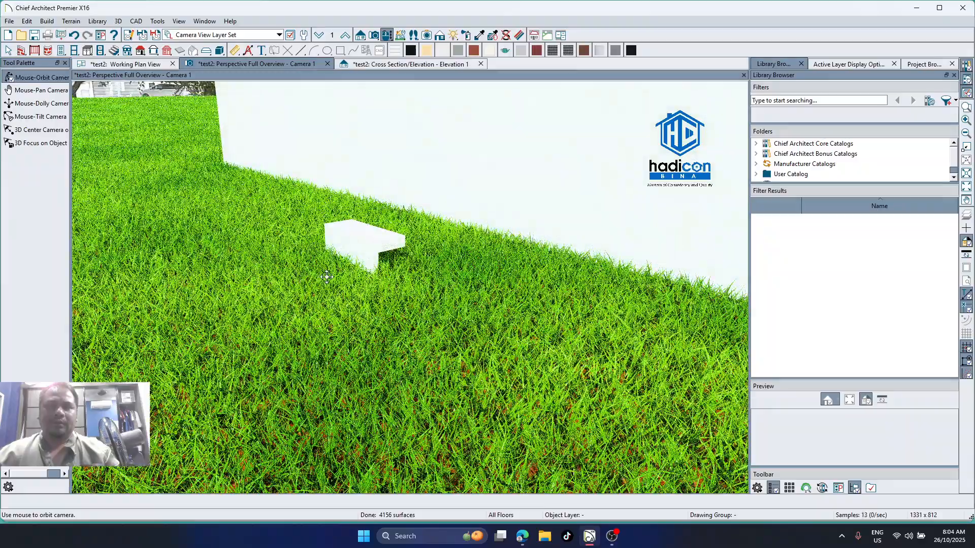
click(357, 64)
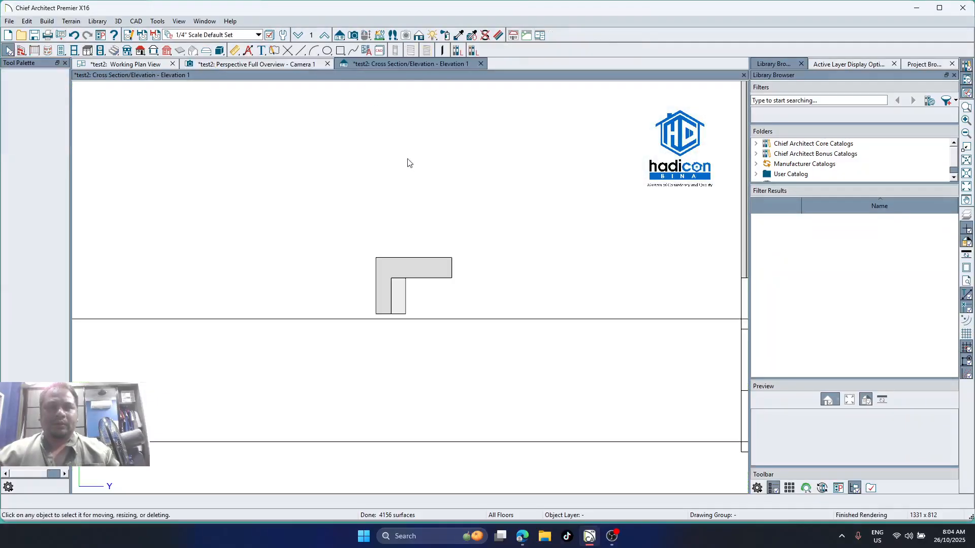
click(133, 64)
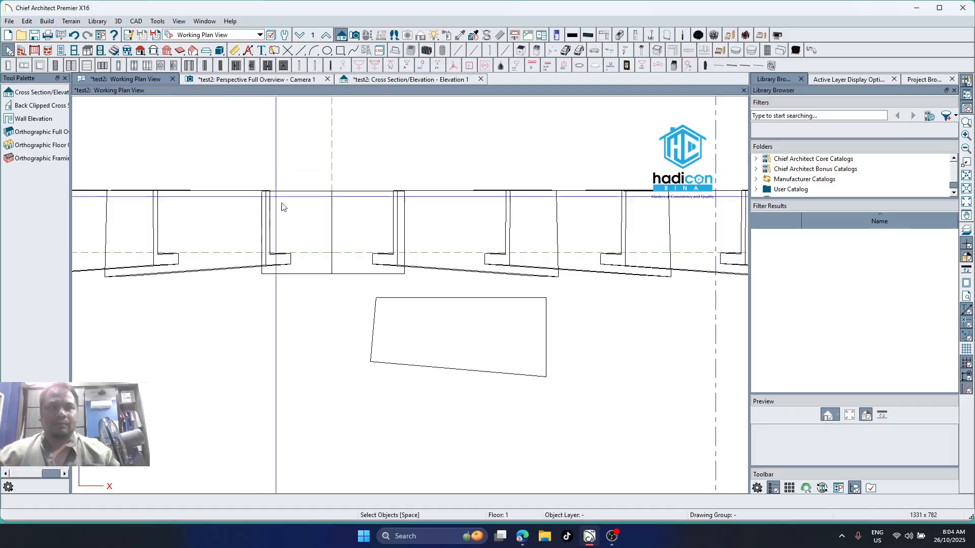
Move the tapered solid in plan about 25'-10" to the house's opposite gable end, and shift it about 3" farther outward
scroll(439, 315, up, 1)
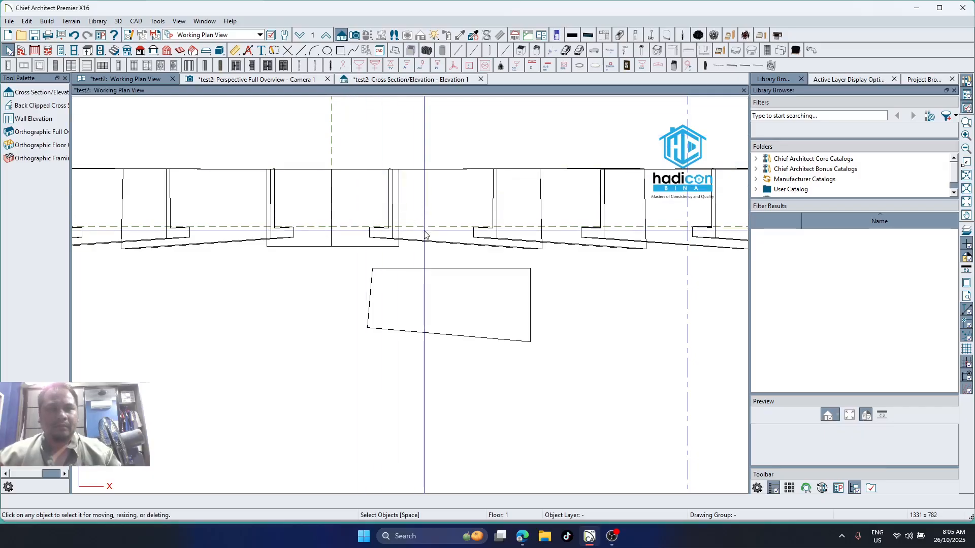
scroll(432, 170, down, 1)
scroll(432, 170, down, 4)
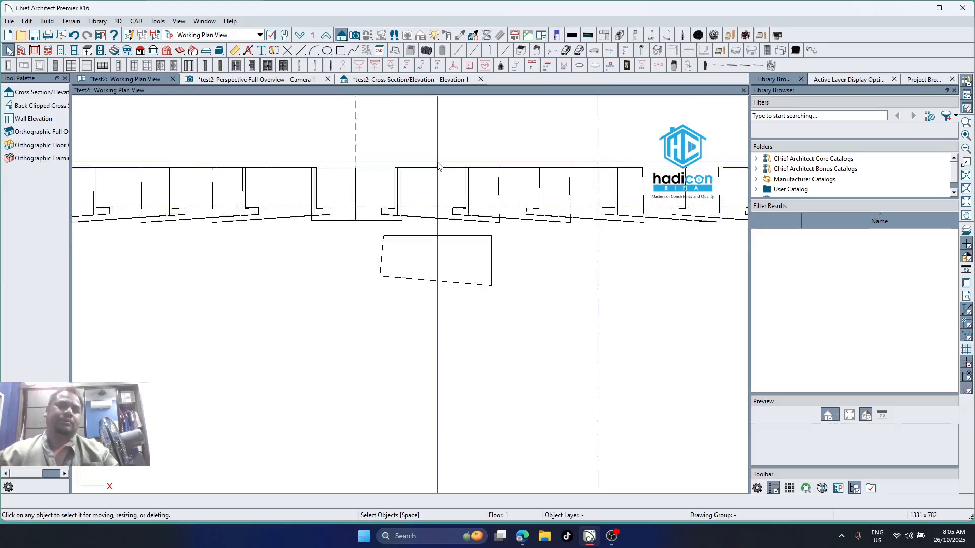
scroll(325, 311, down, 1)
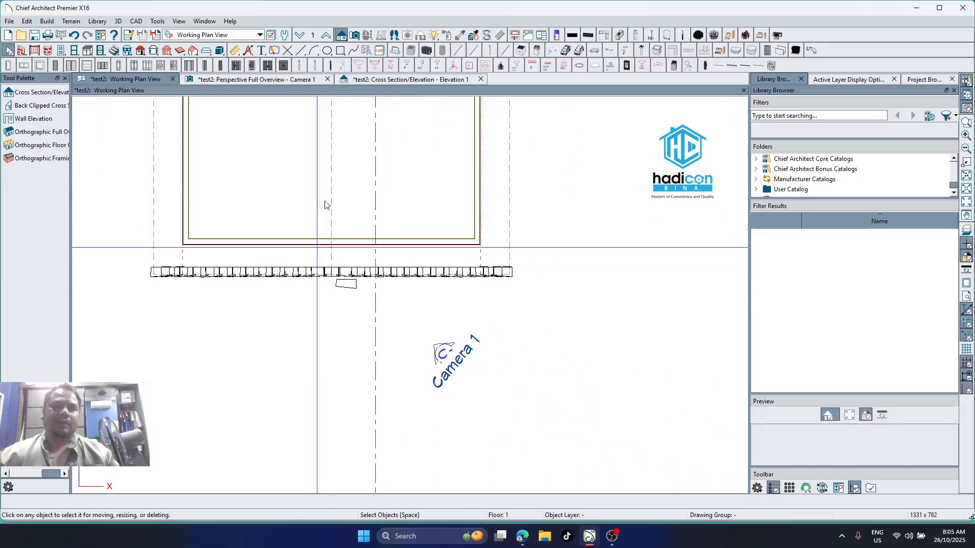
scroll(354, 333, down, 4)
scroll(352, 214, up, 2)
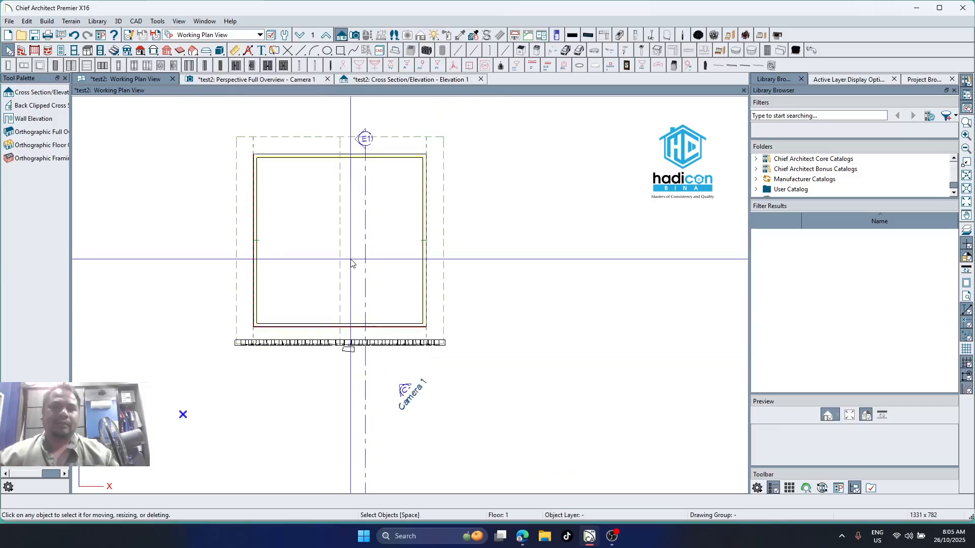
click(346, 368)
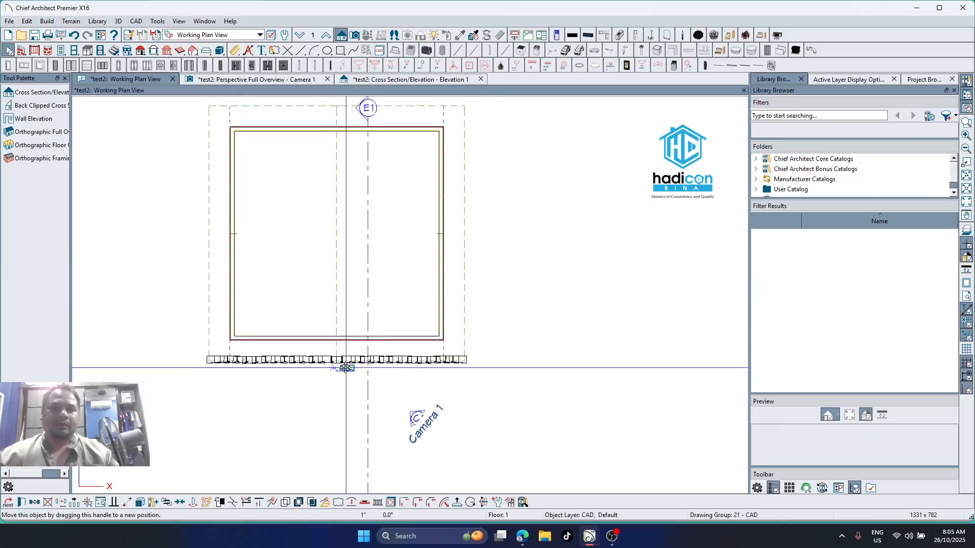
drag(346, 367, 410, 105)
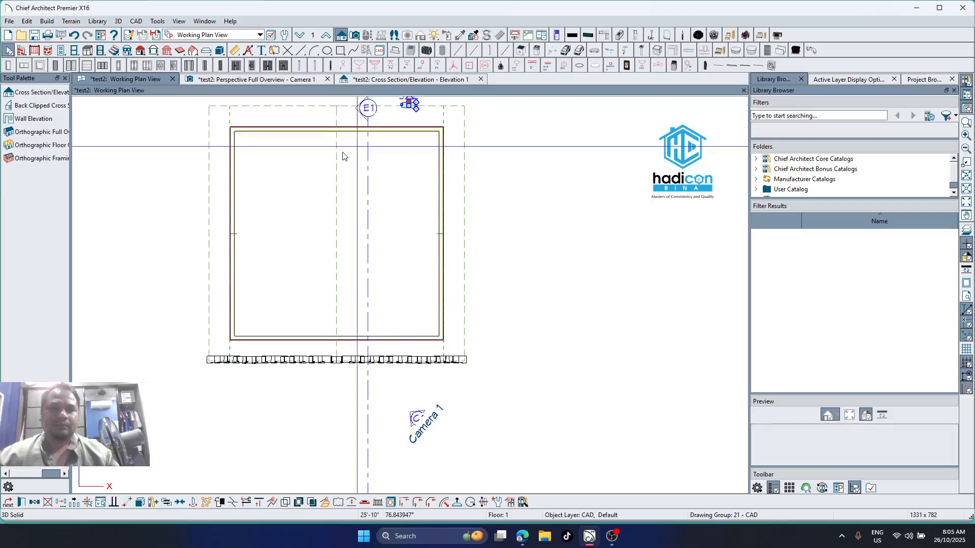
scroll(386, 162, up, 4)
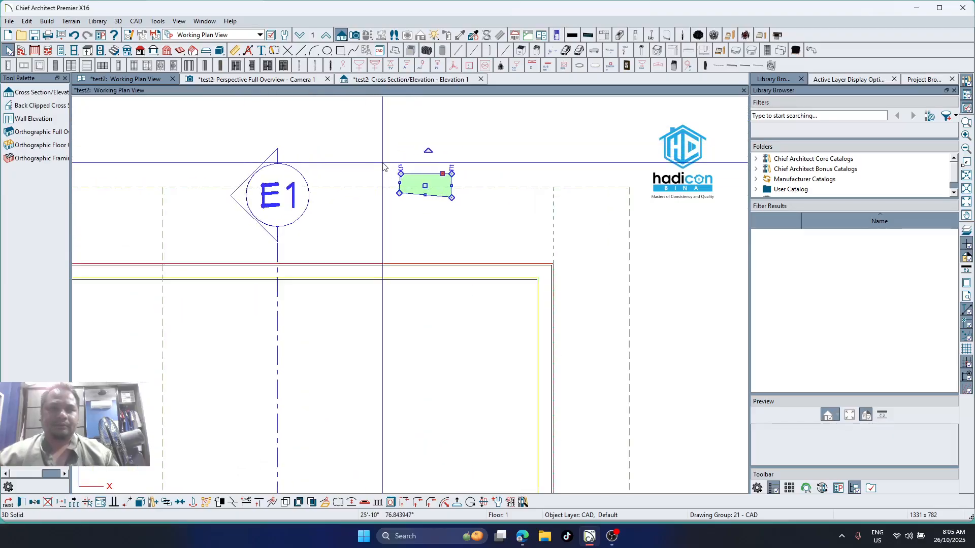
scroll(386, 163, up, 1)
drag(428, 188, 431, 178)
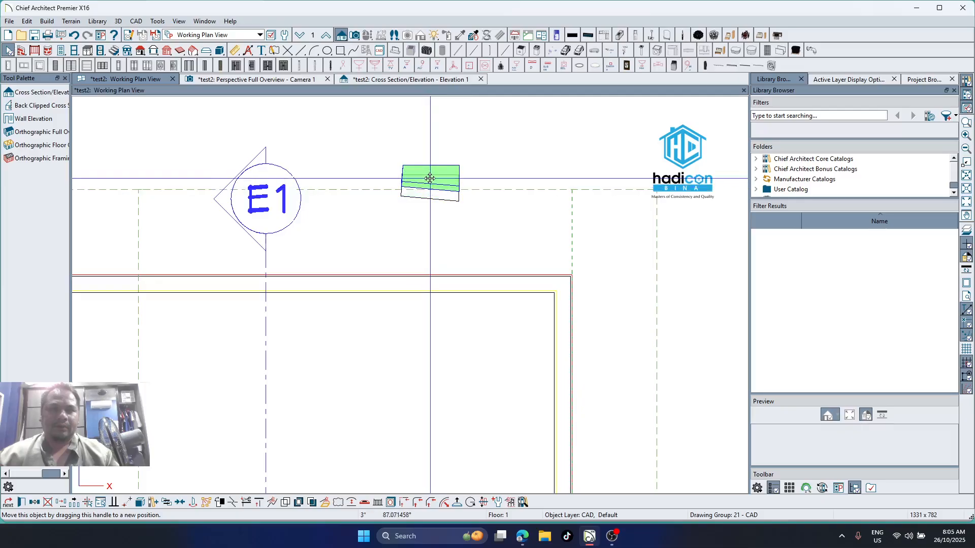
Rotate the tapered solid about 180° in plan and move it about 7'-7" along the gable end to the ridge line
drag(433, 140, 425, 228)
scroll(501, 208, down, 1)
scroll(220, 198, up, 1)
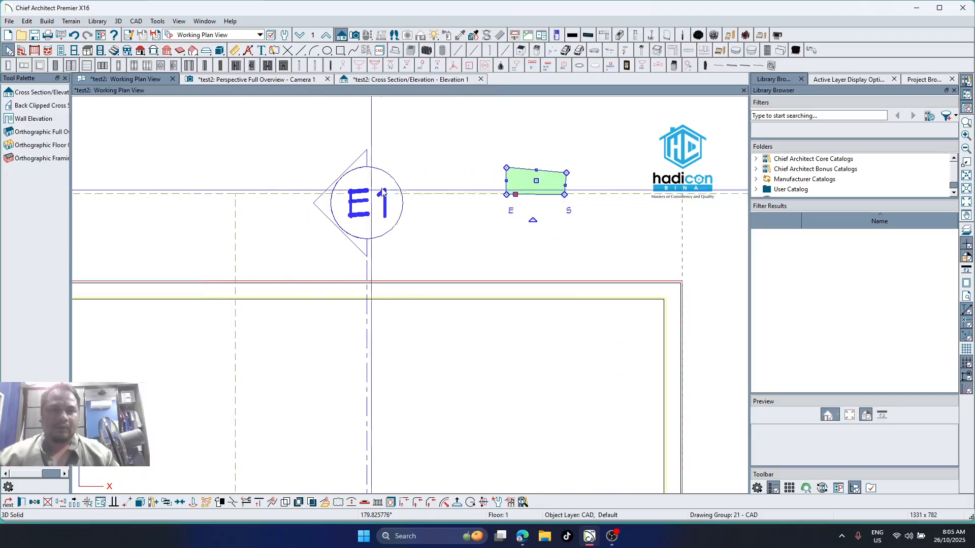
scroll(546, 178, down, 1)
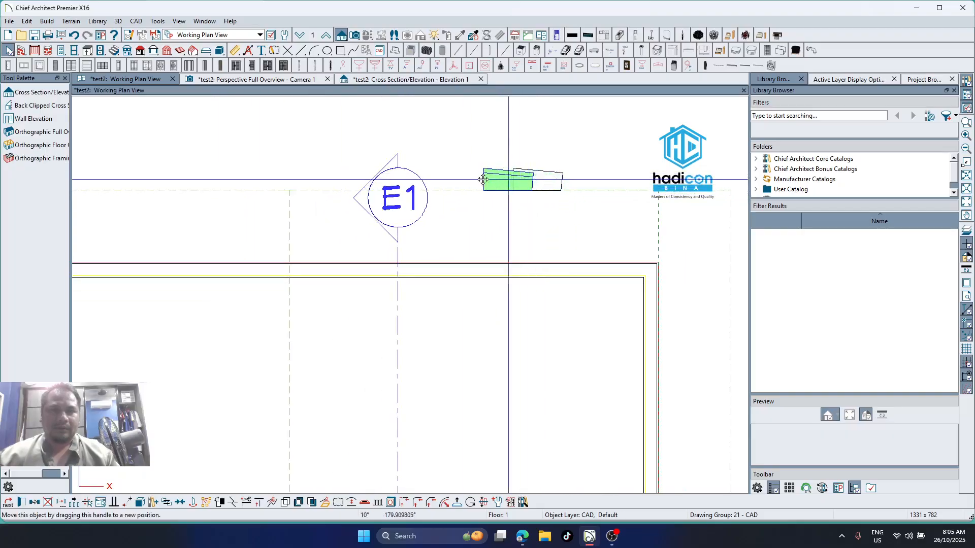
drag(483, 180, 263, 178)
scroll(323, 284, down, 3)
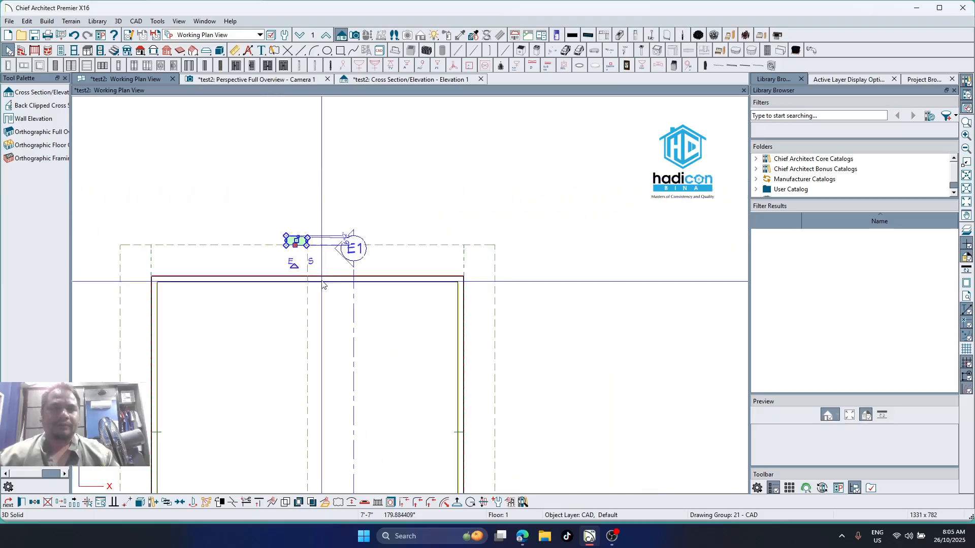
Create an elevation view facing the opposite gable and raise the solid about 16'-5" onto the roof slope beside the ridge
click(340, 35)
drag(335, 125, 338, 163)
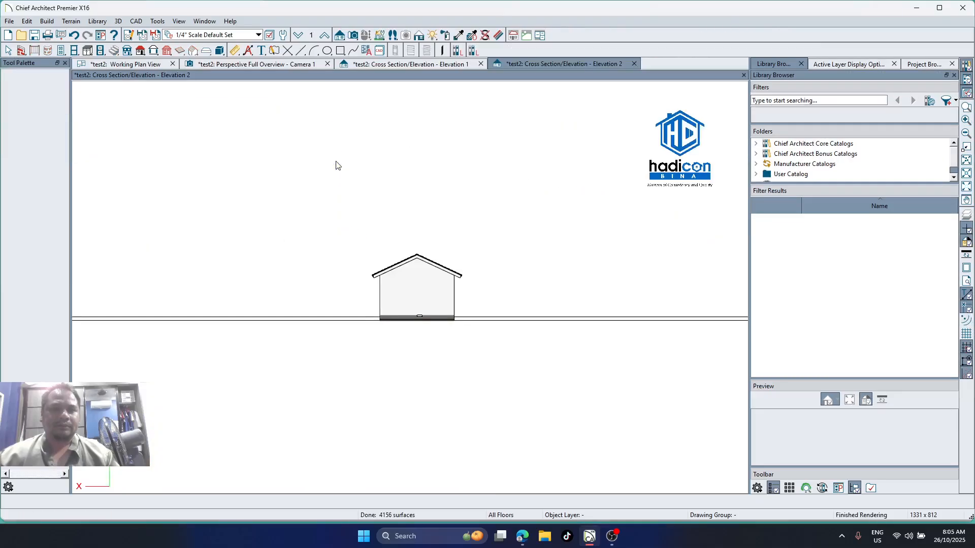
scroll(415, 303, up, 8)
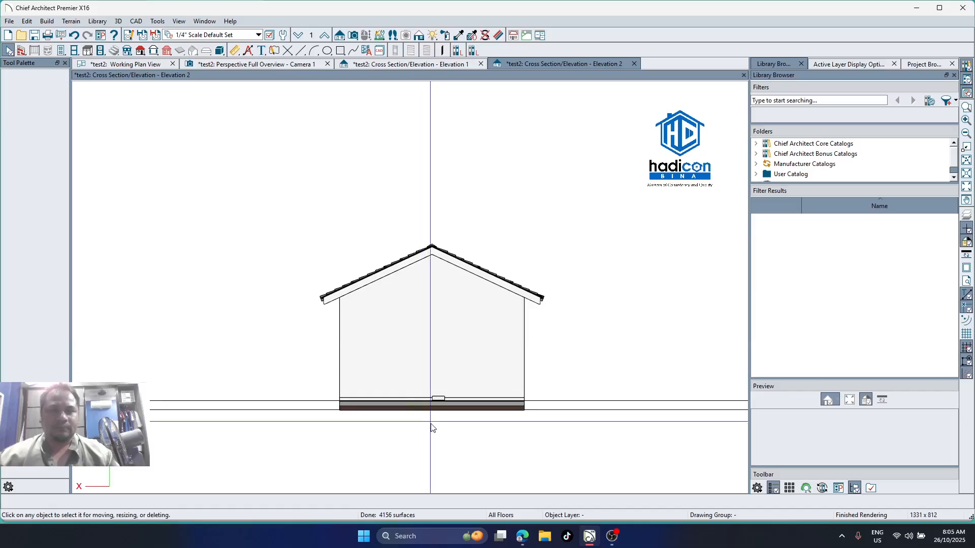
scroll(431, 403, down, 3)
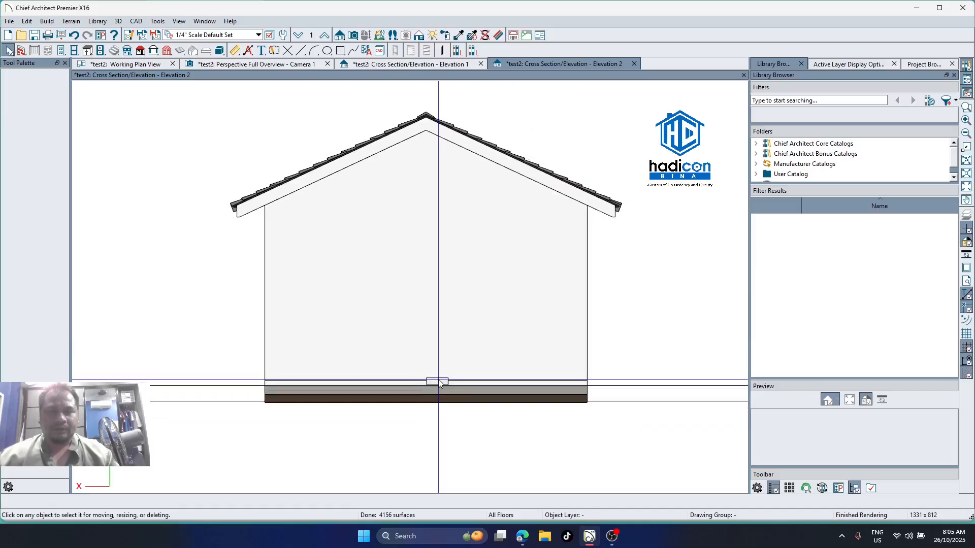
click(438, 387)
drag(438, 381, 445, 121)
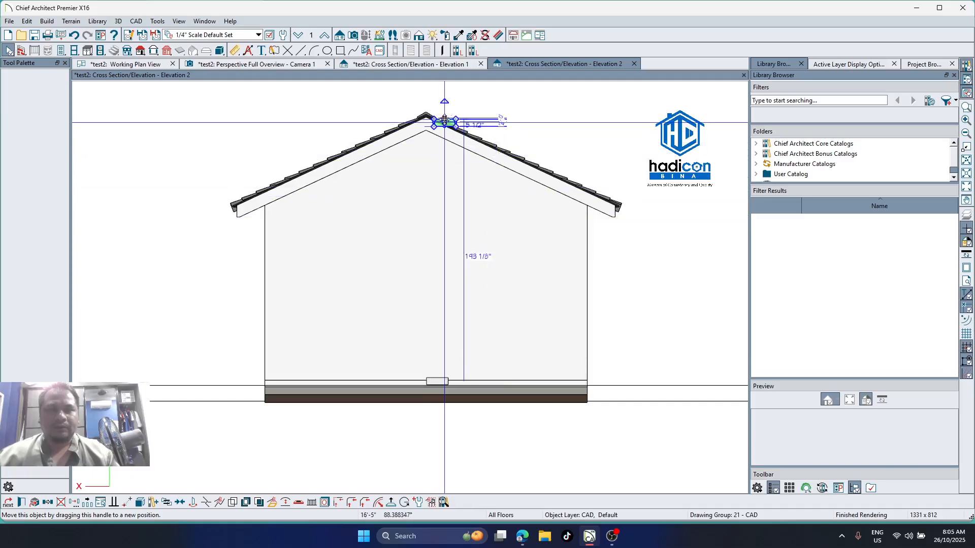
Rotate the solid in the gable elevation so its long edges follow the roof slope beside the ridge
scroll(444, 120, up, 5)
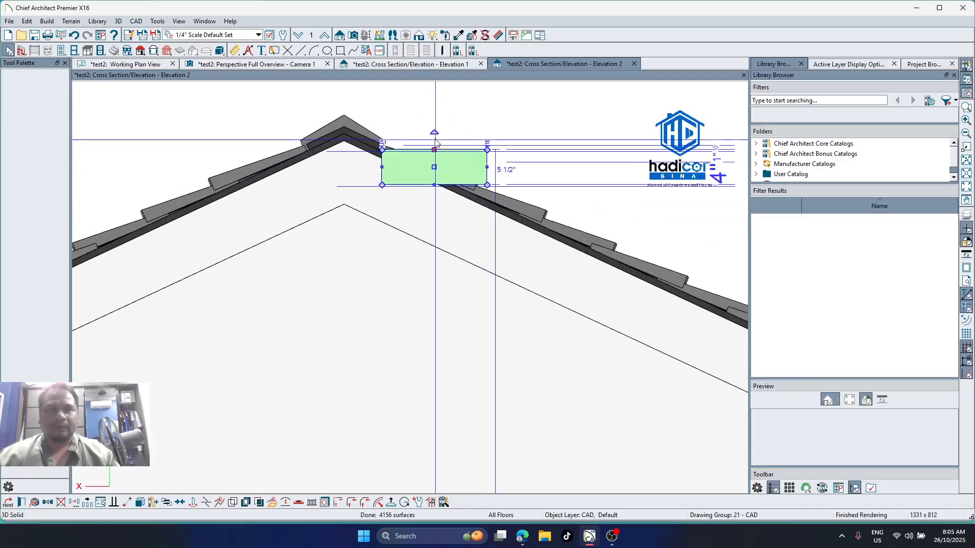
drag(434, 132, 451, 130)
scroll(459, 133, up, 3)
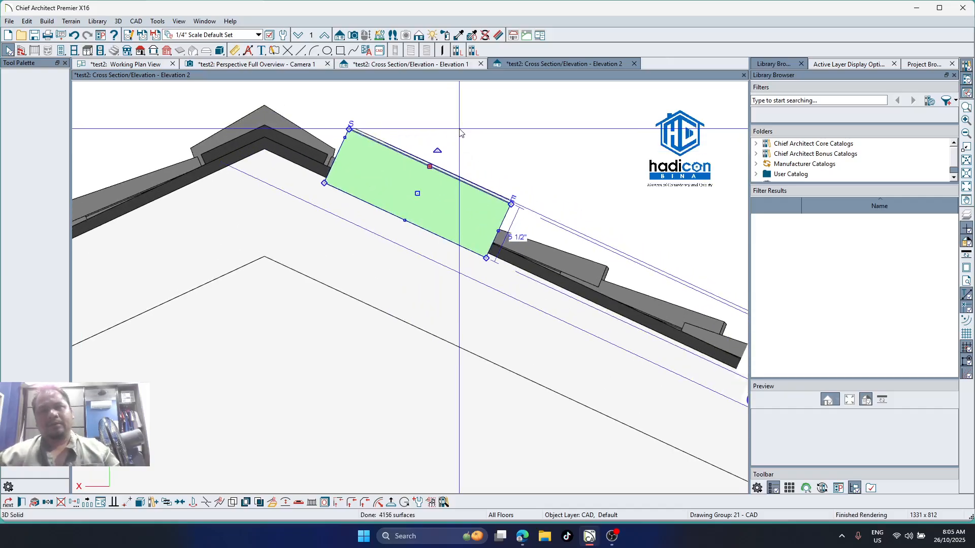
key(Escape)
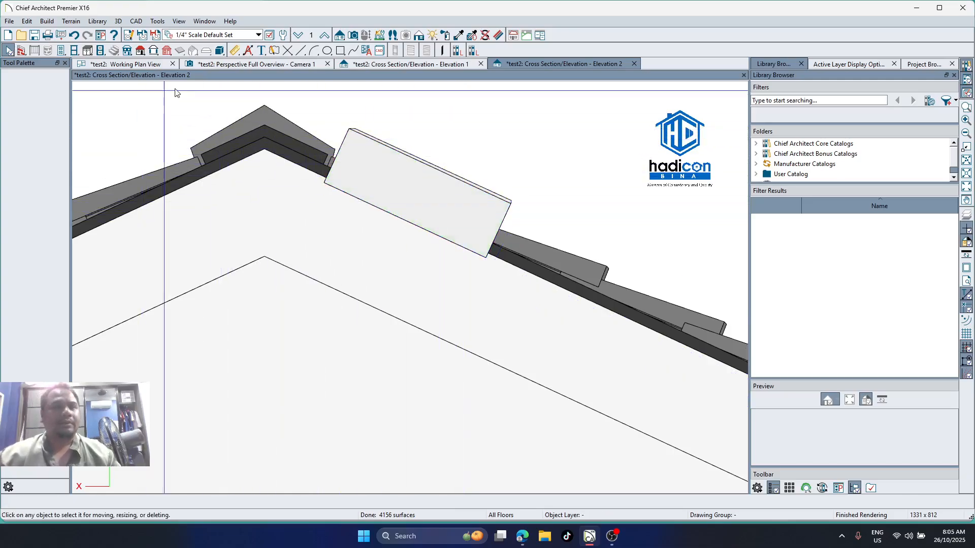
Draw a line along the sloping gable board's lower edge from apex to eave, and move it about 4" toward the tiles
click(300, 50)
scroll(231, 214, down, 1)
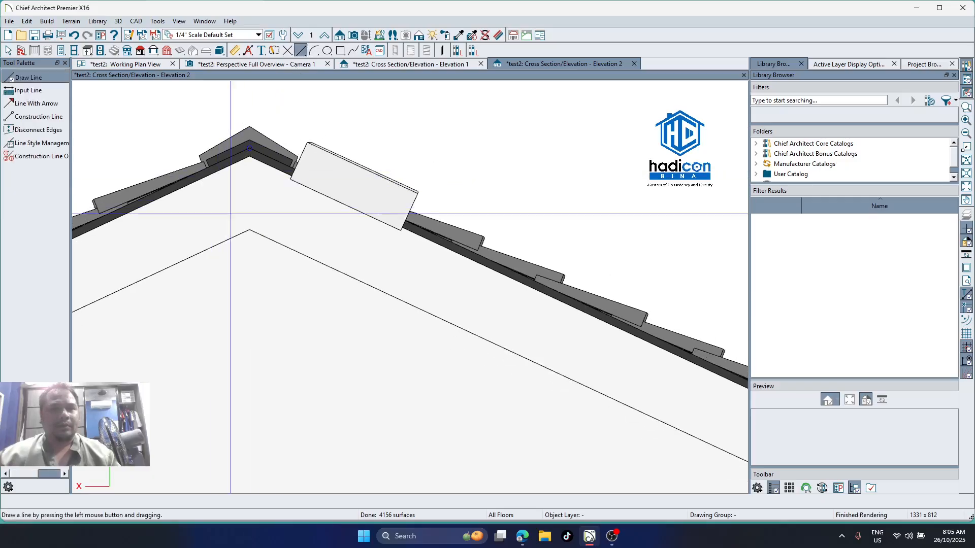
scroll(250, 230, down, 3)
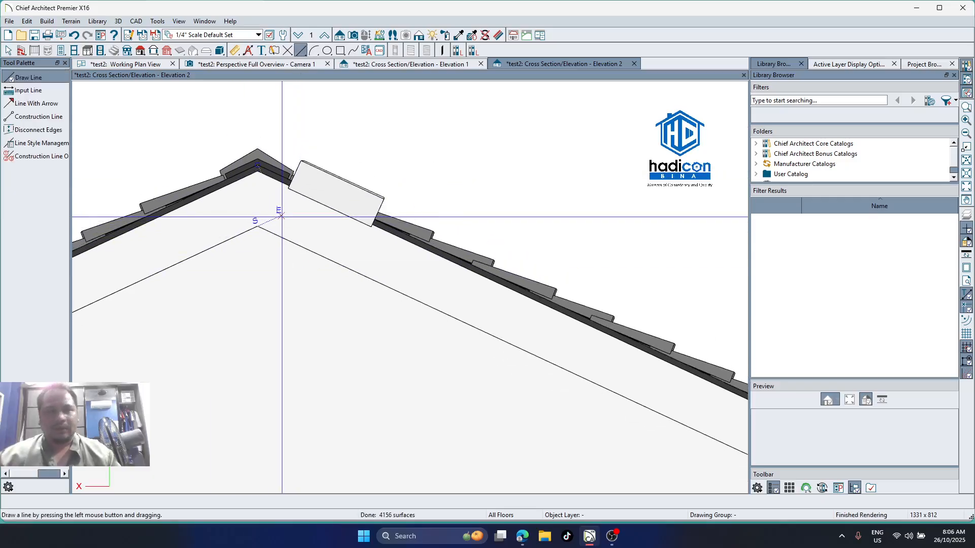
mouse_move(275, 220)
mouse_down()
mouse_move(295, 243)
mouse_move(582, 391)
mouse_move(611, 375)
mouse_up()
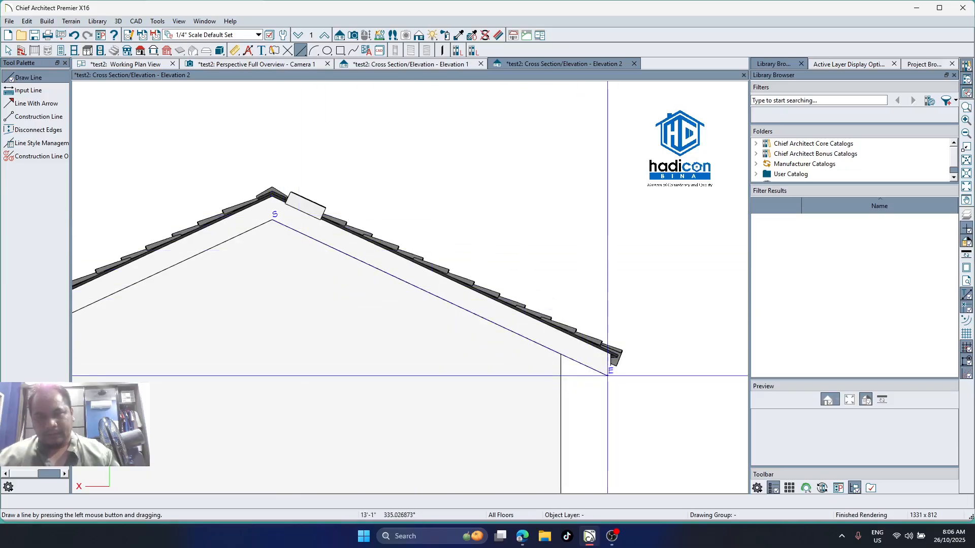
drag(608, 376, 609, 376)
scroll(388, 288, up, 1)
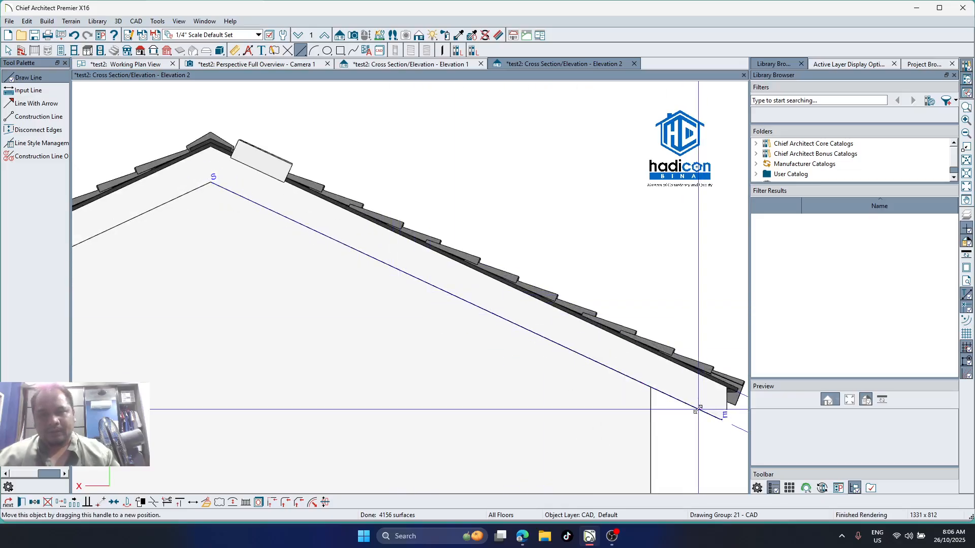
drag(698, 410, 704, 397)
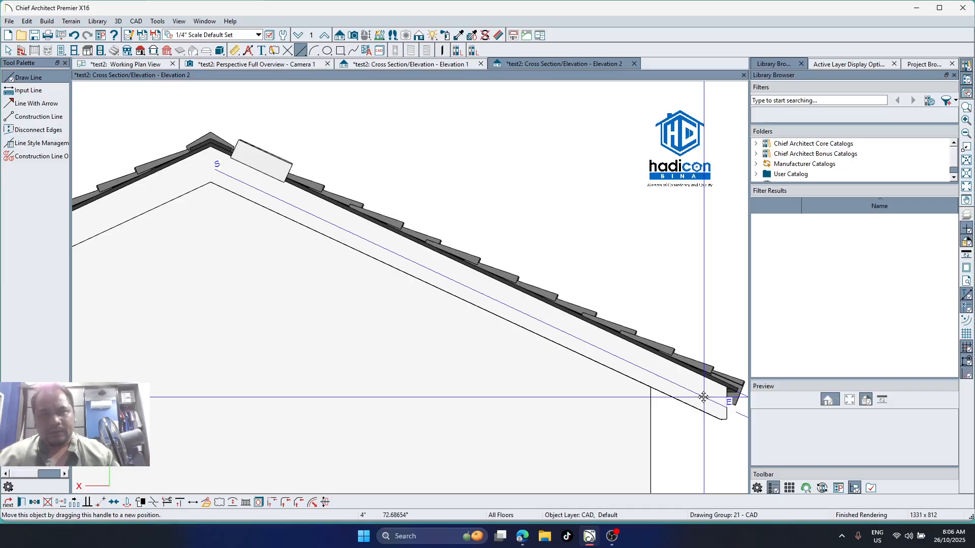
scroll(254, 170, up, 4)
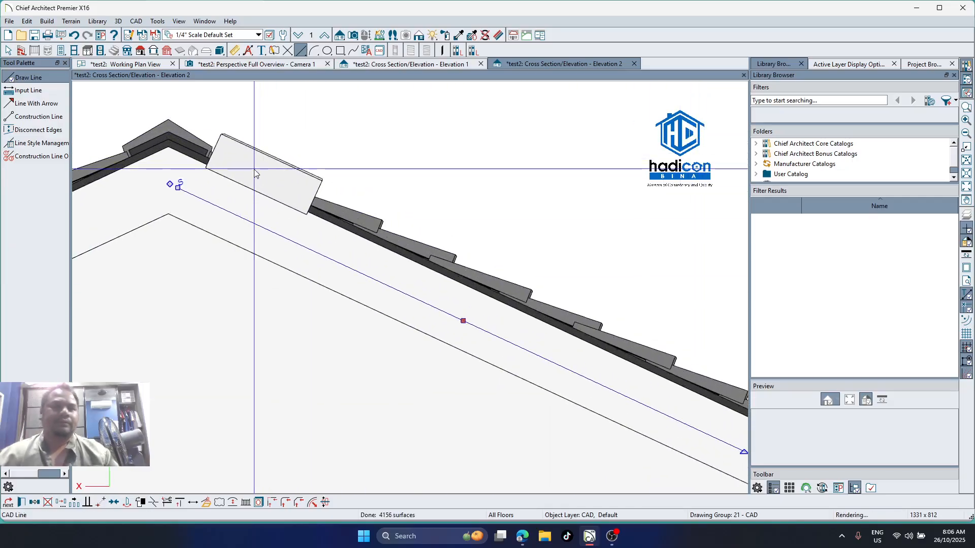
Select the tilted solid by its lower edge, the one facing the sloping reference line
key(space)
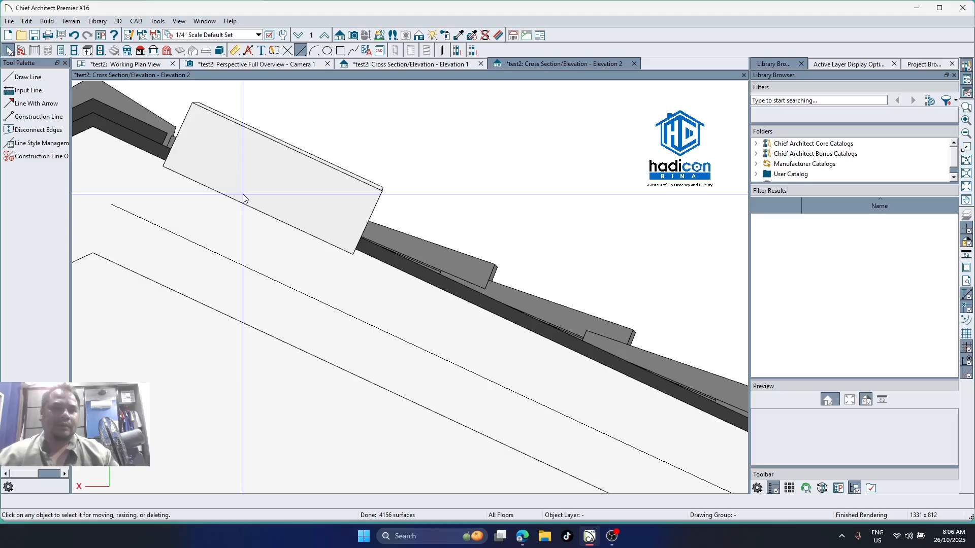
click(244, 198)
scroll(287, 221, down, 1)
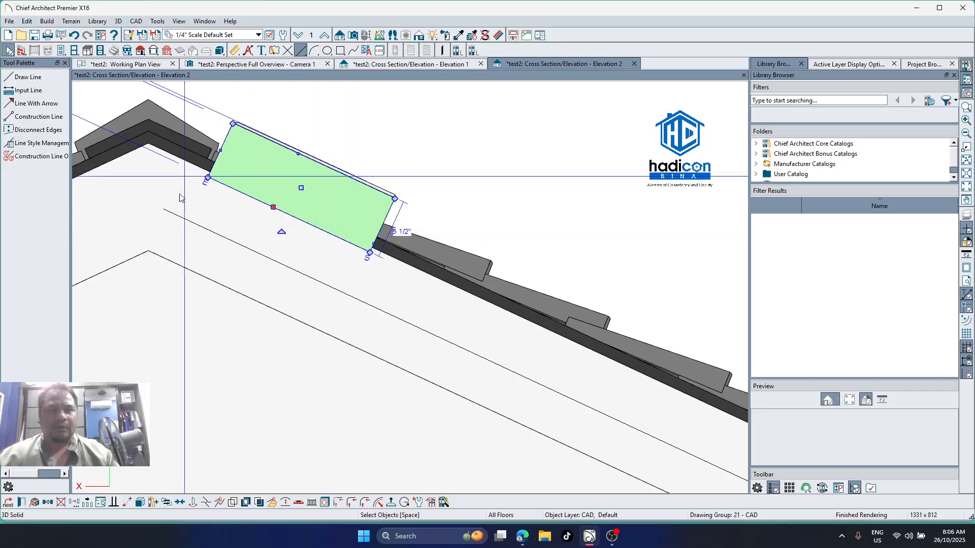
scroll(207, 233, down, 1)
scroll(231, 315, down, 1)
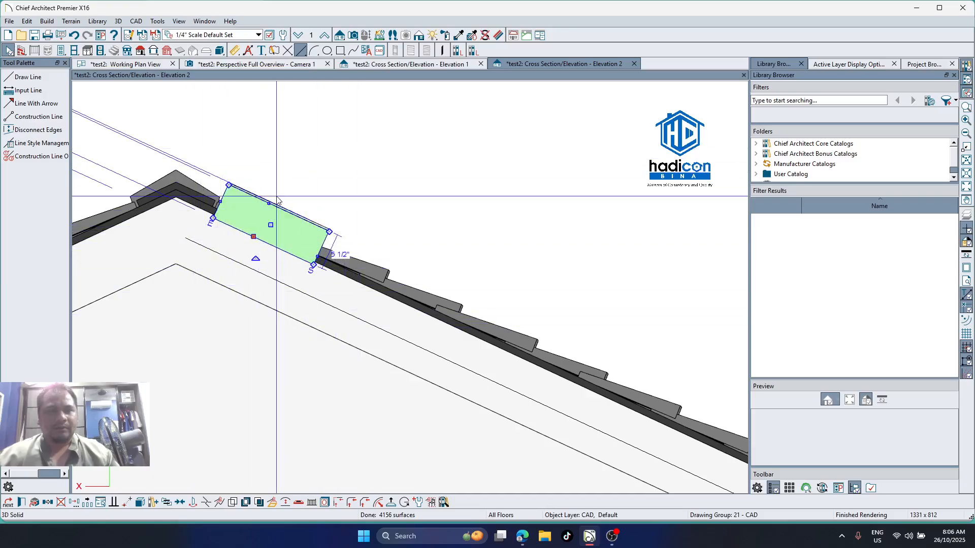
Examine the tilted solid's placement against the ridge and roof tiles in the perspective camera, and return to the gable elevation
click(361, 65)
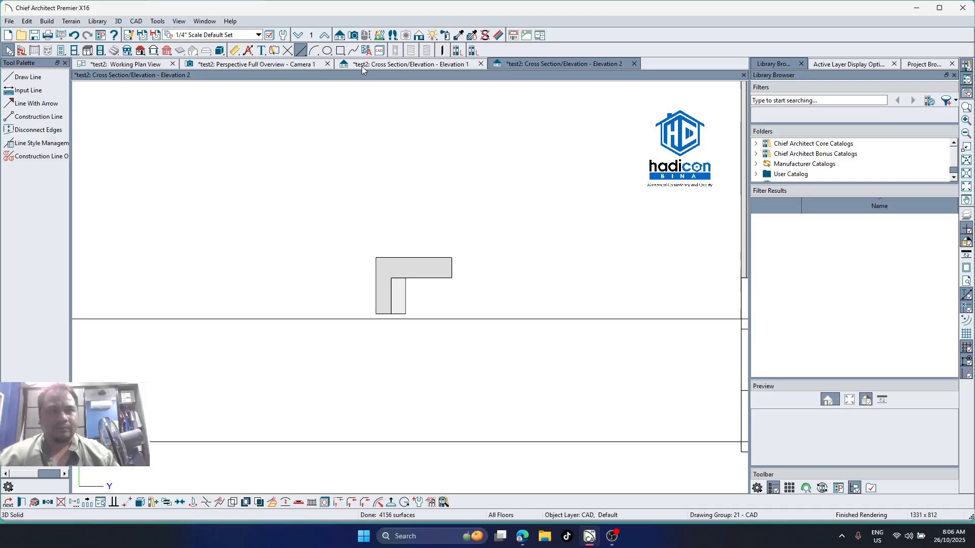
scroll(418, 233, down, 3)
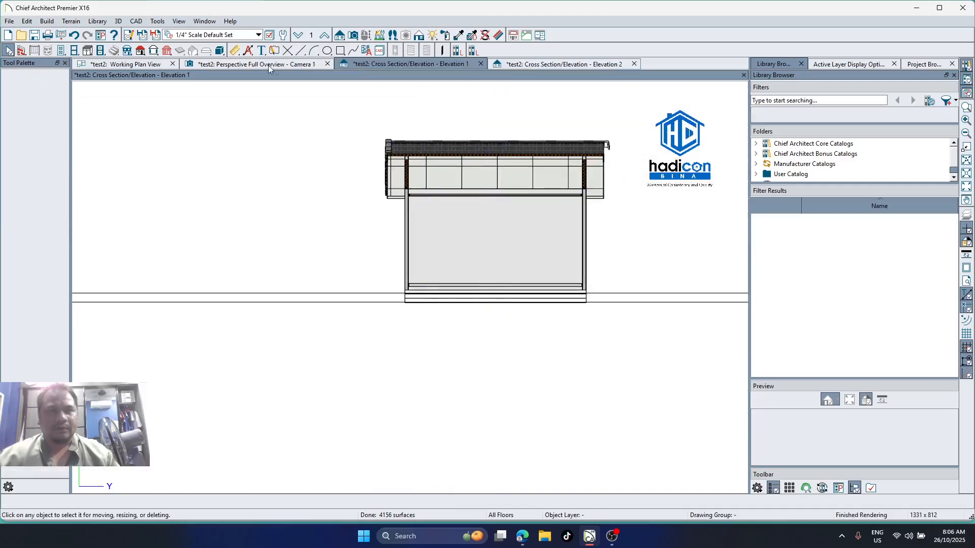
click(217, 64)
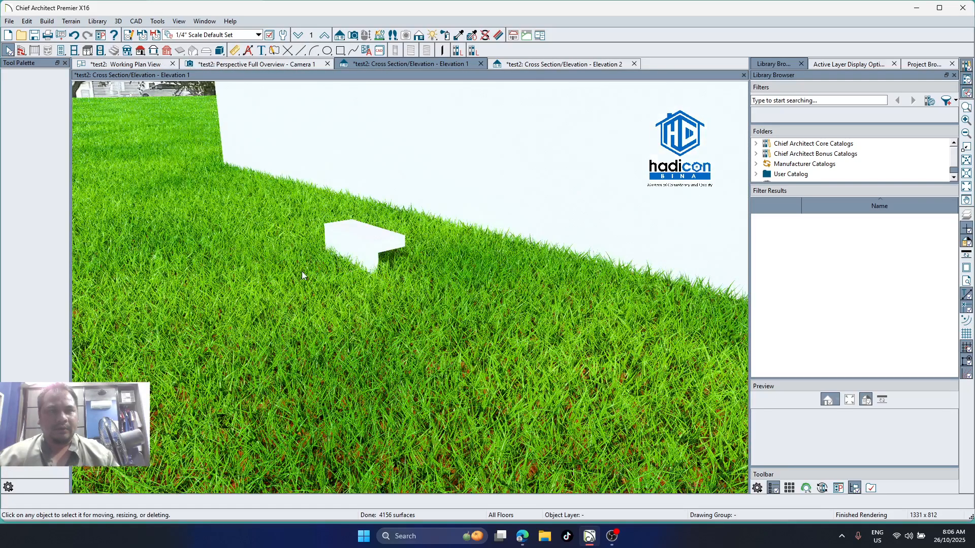
scroll(286, 265, down, 5)
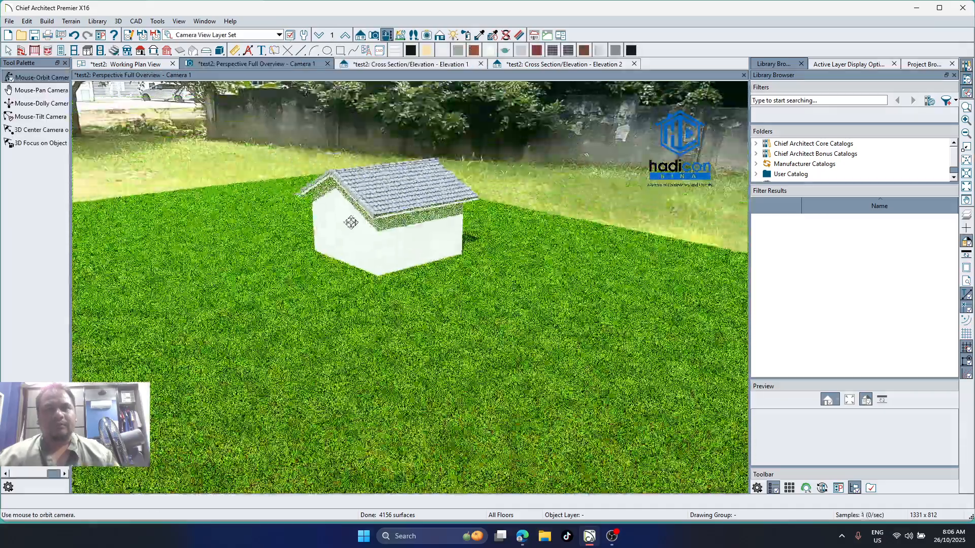
scroll(357, 185, up, 4)
drag(362, 184, 462, 157)
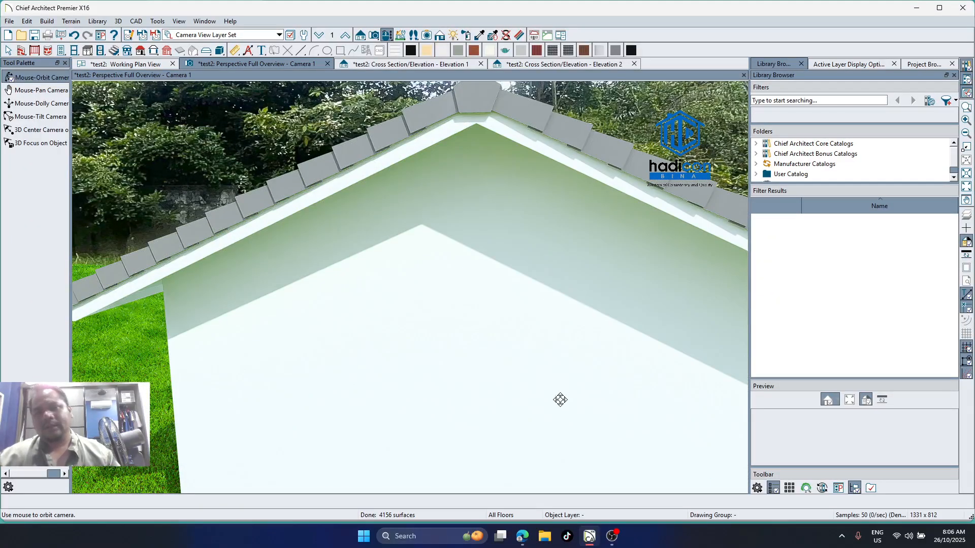
drag(565, 215, 331, 205)
scroll(335, 208, up, 4)
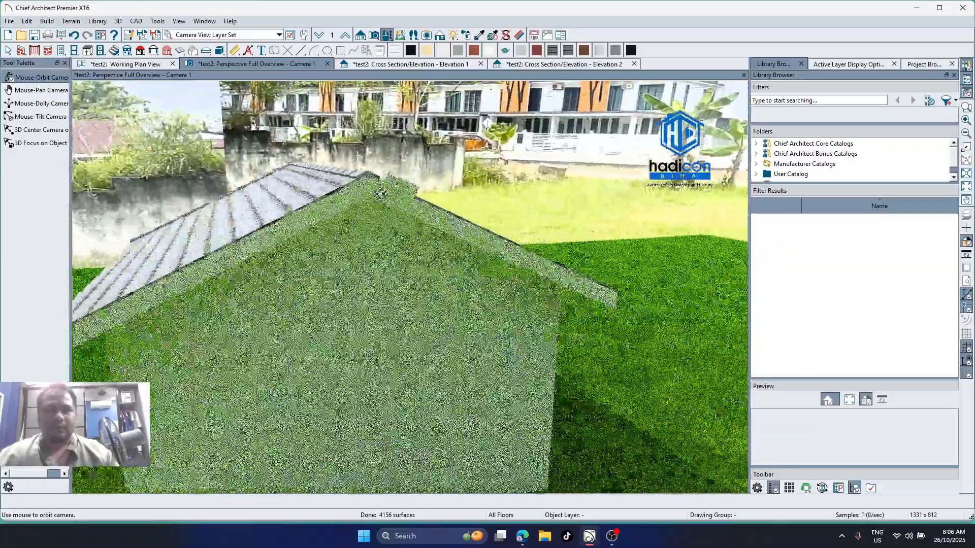
drag(470, 219, 431, 206)
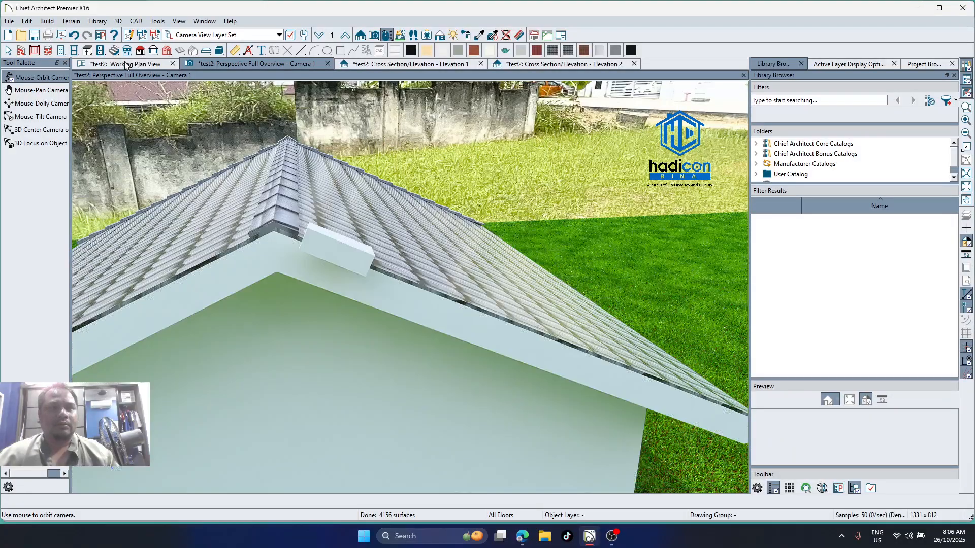
click(513, 65)
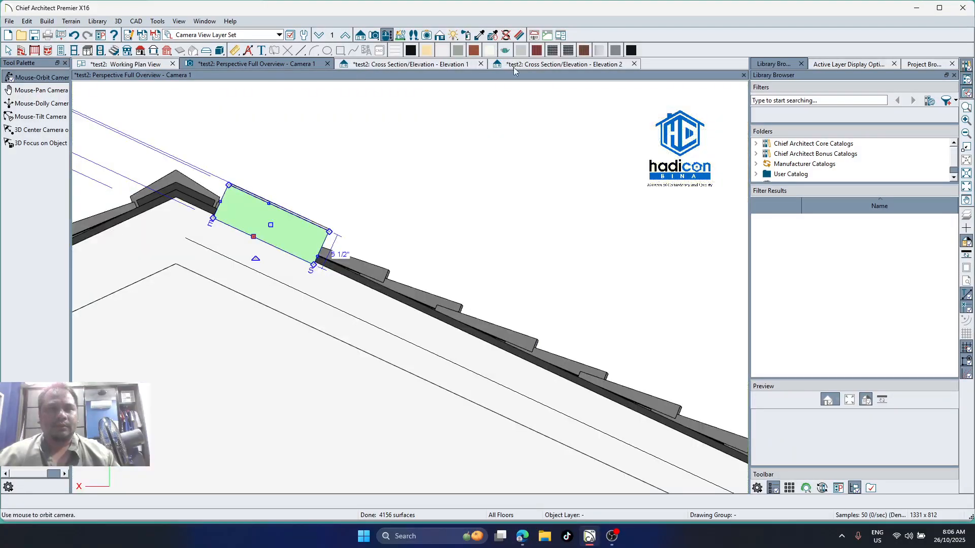
Rotate the tilted solid back to horizontal in the gable elevation and move it clear above the roof tiles
click(284, 228)
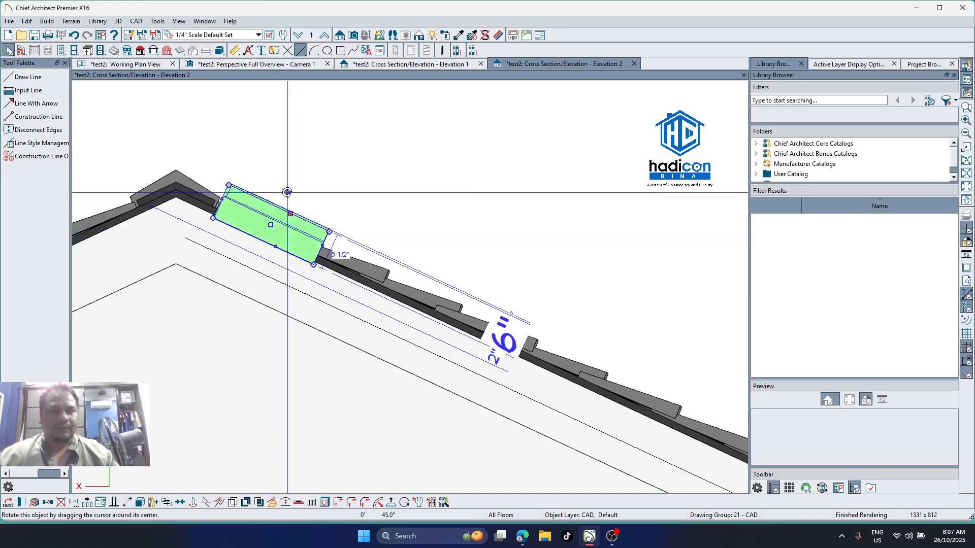
drag(287, 192, 269, 157)
drag(271, 225, 356, 183)
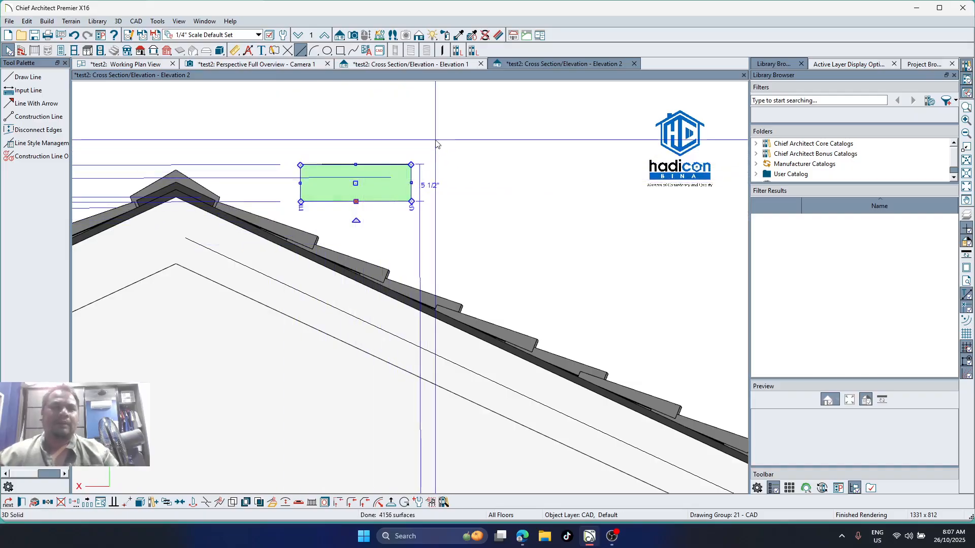
click(440, 174)
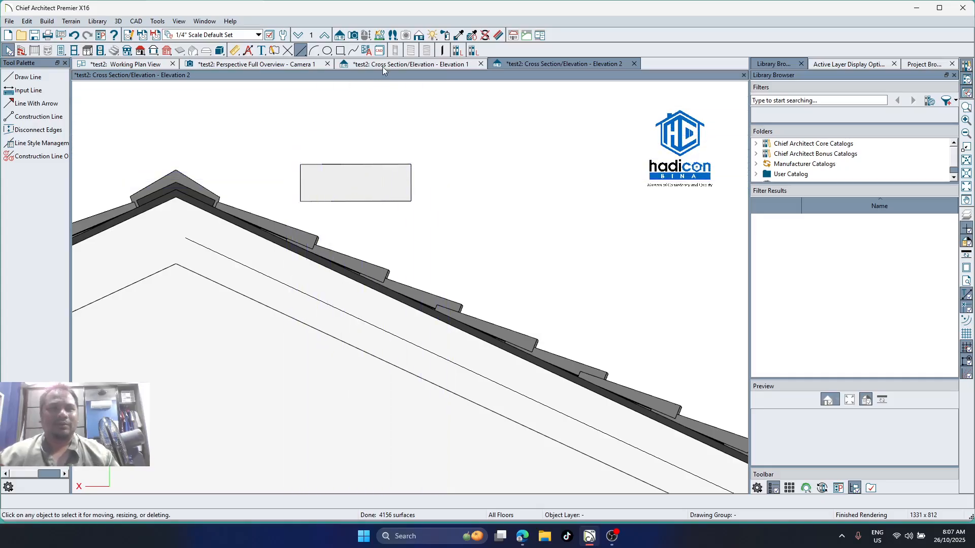
Create a side cross section/elevation from the plan view facing the solid and roof, and check the solid's L-shaped profile in it
click(133, 65)
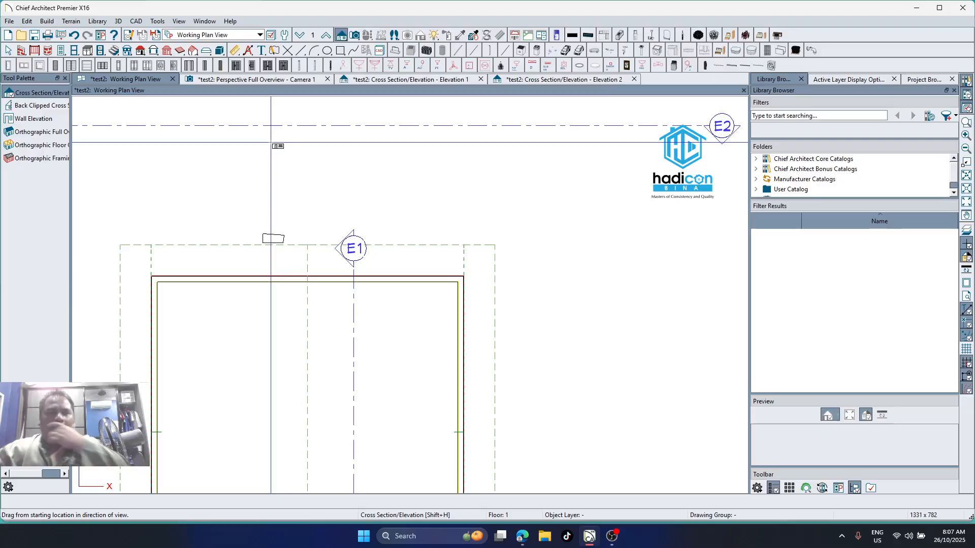
scroll(306, 137, down, 1)
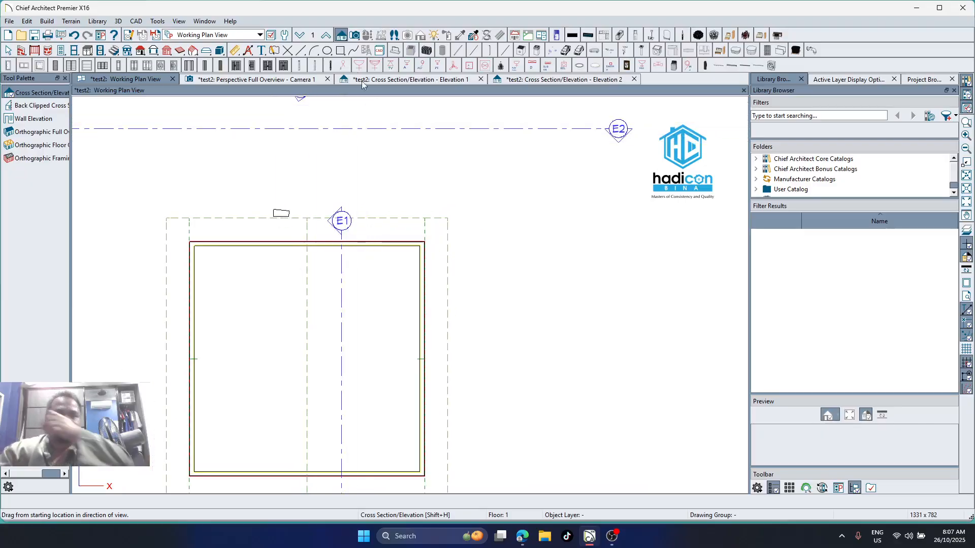
drag(128, 197, 148, 197)
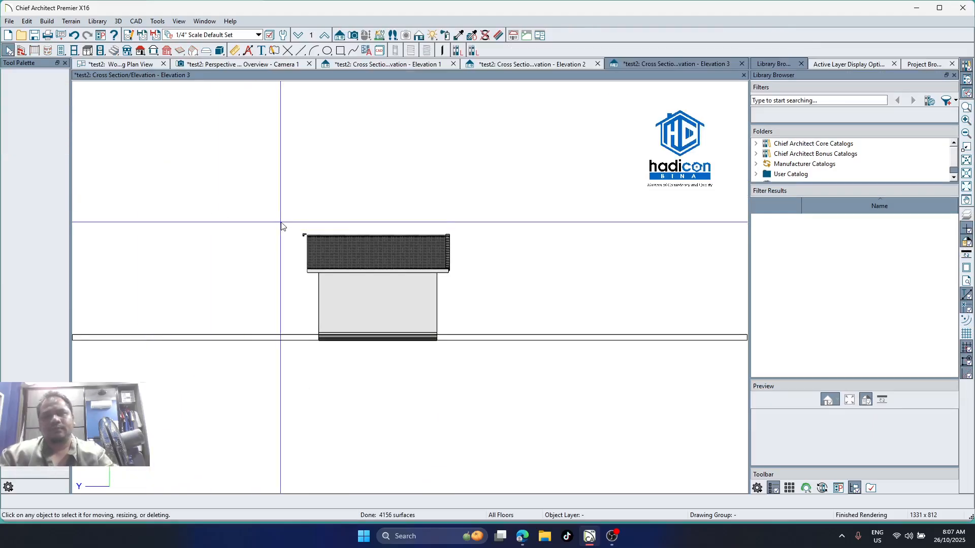
scroll(309, 236, up, 5)
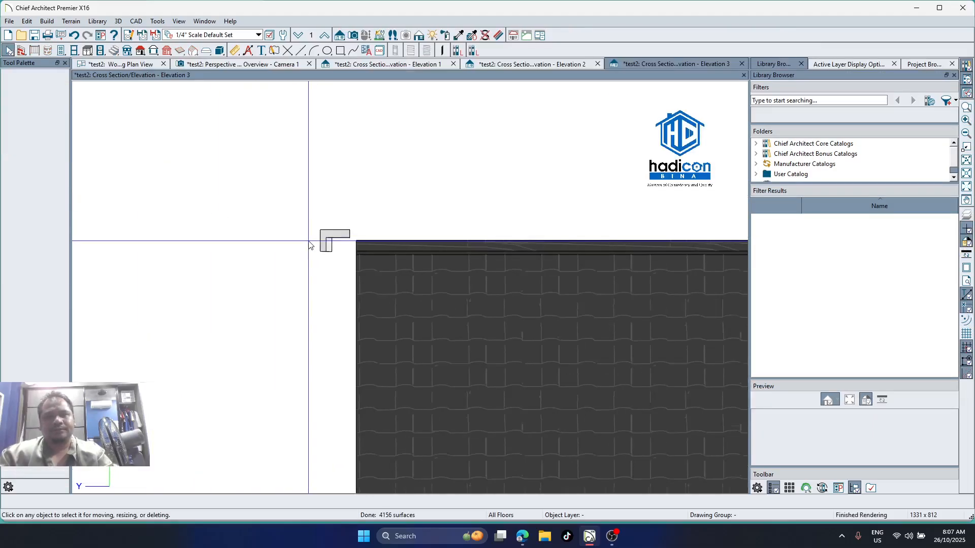
scroll(309, 245, up, 2)
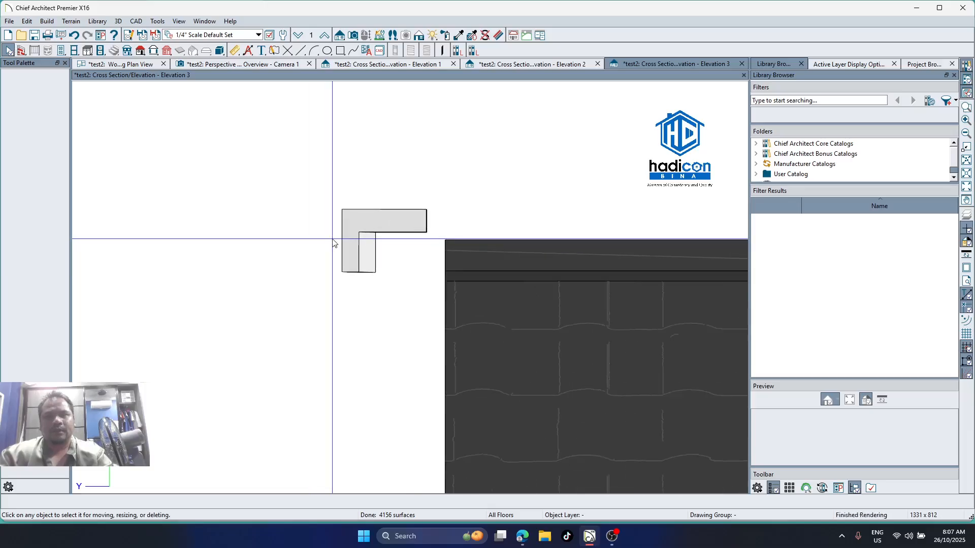
scroll(333, 243, up, 2)
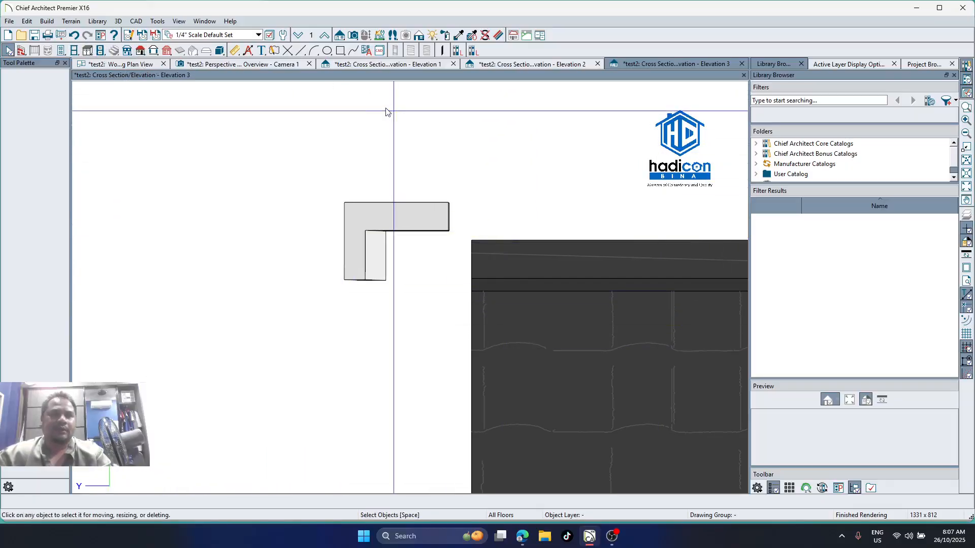
Return to the gable elevation, dismiss the authentication error, and select the horizontal solid beside the ridge
click(502, 66)
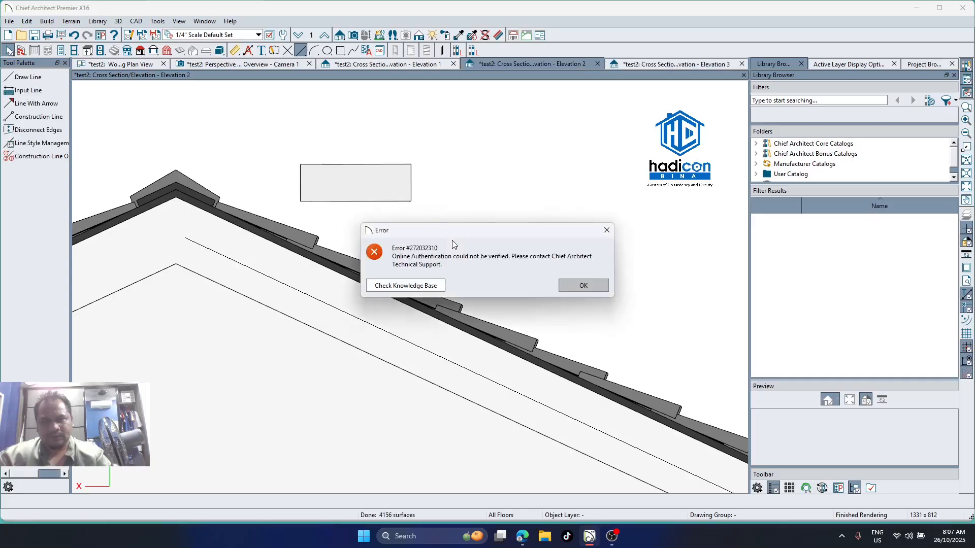
click(567, 284)
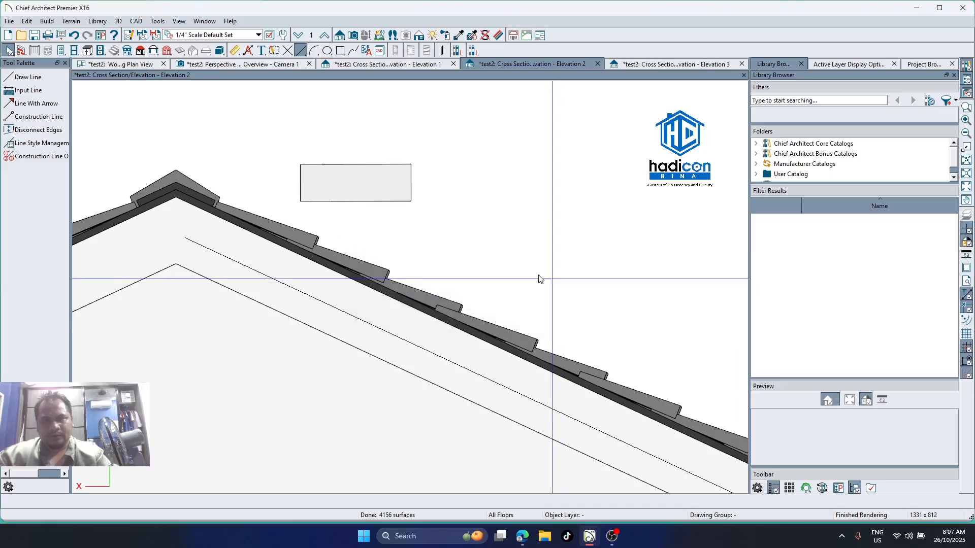
click(366, 182)
scroll(462, 257, down, 1)
scroll(462, 256, down, 3)
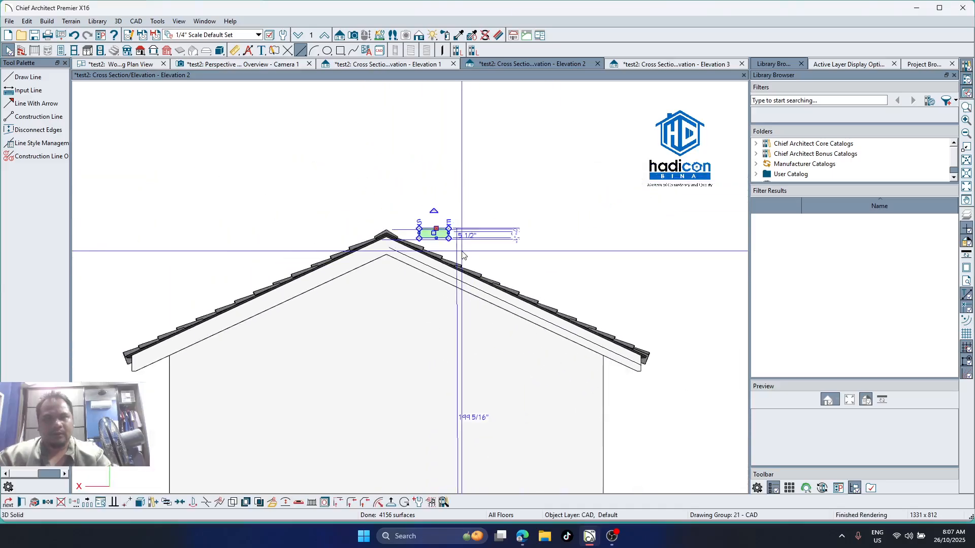
scroll(462, 256, up, 5)
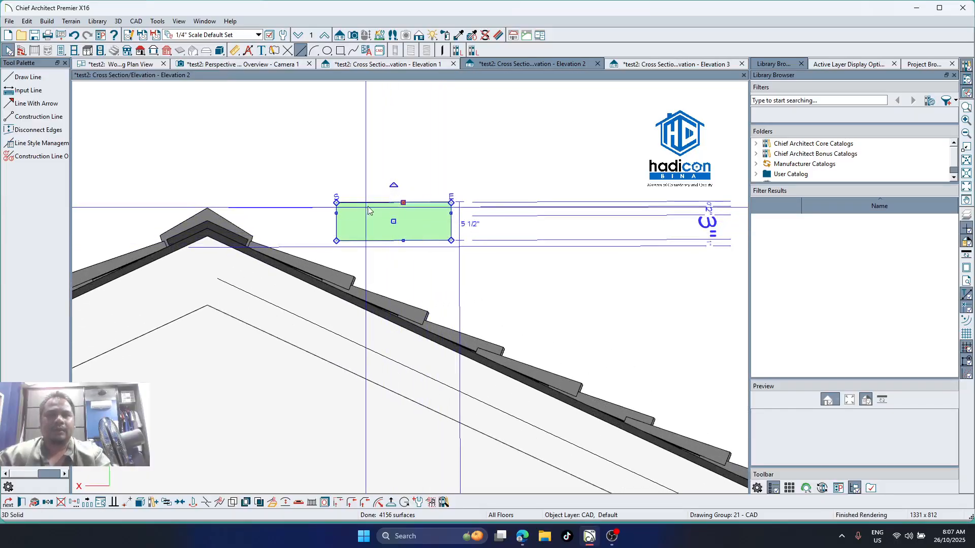
Taper the solid's upper surface in the perspective camera so one end is higher, and check the shape in the side elevation
click(252, 64)
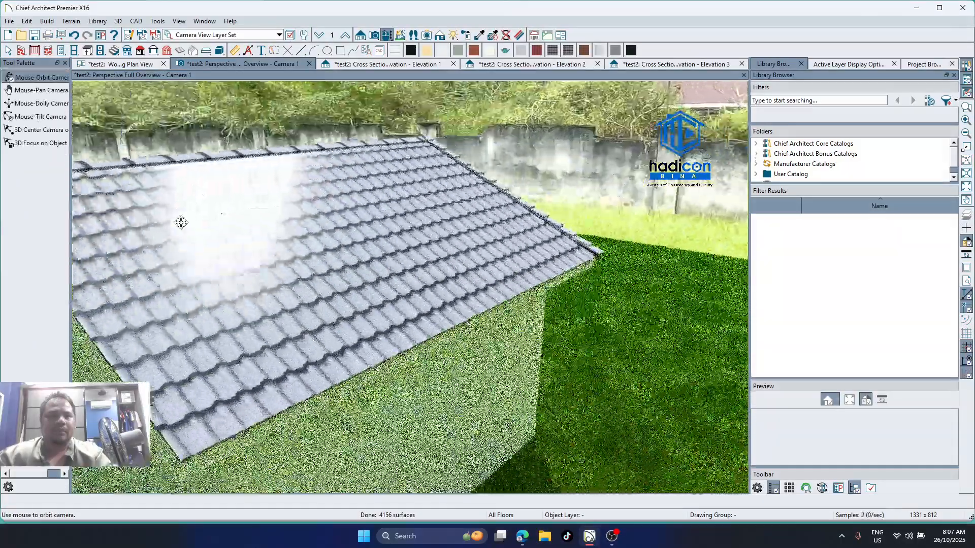
drag(181, 223, 574, 246)
click(596, 297)
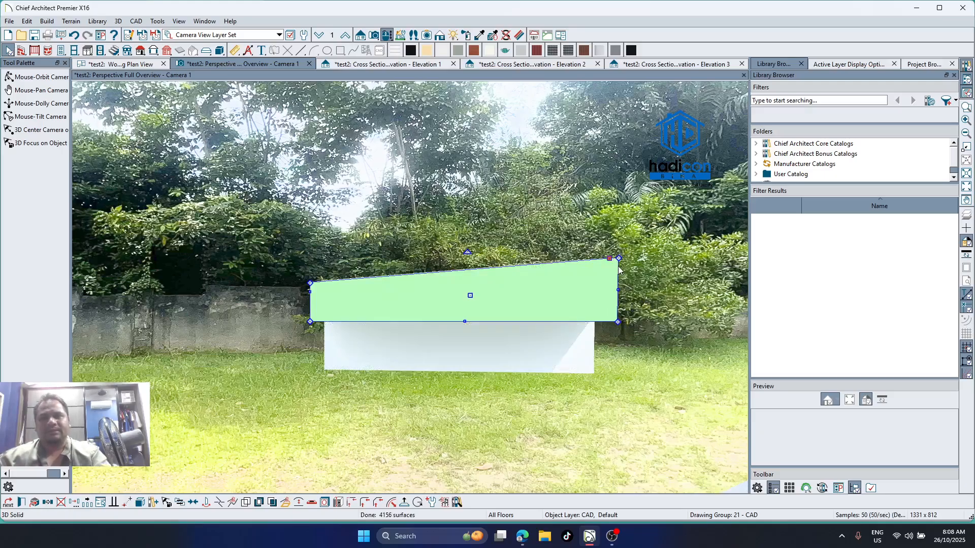
key(Escape)
middle_drag(553, 291, 583, 314)
drag(582, 314, 274, 283)
drag(565, 317, 679, 276)
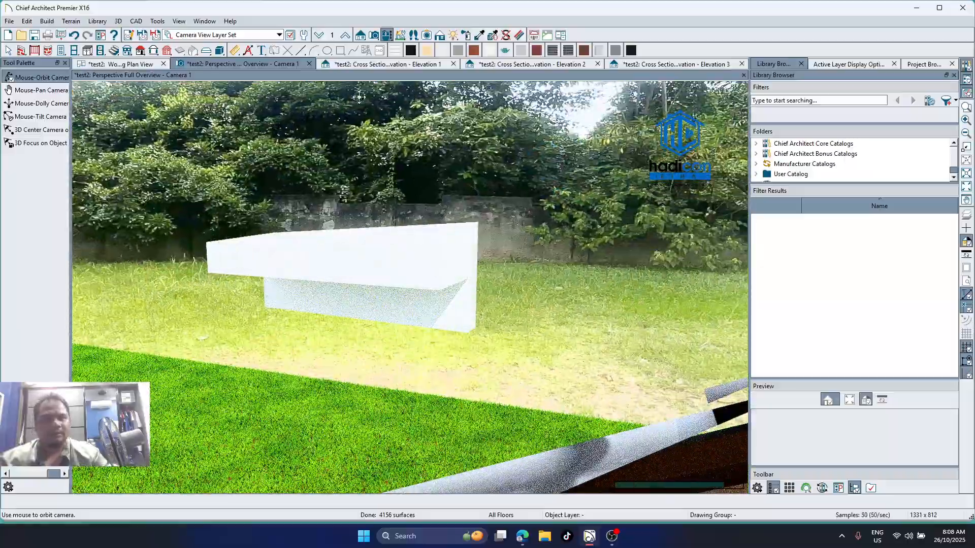
click(629, 63)
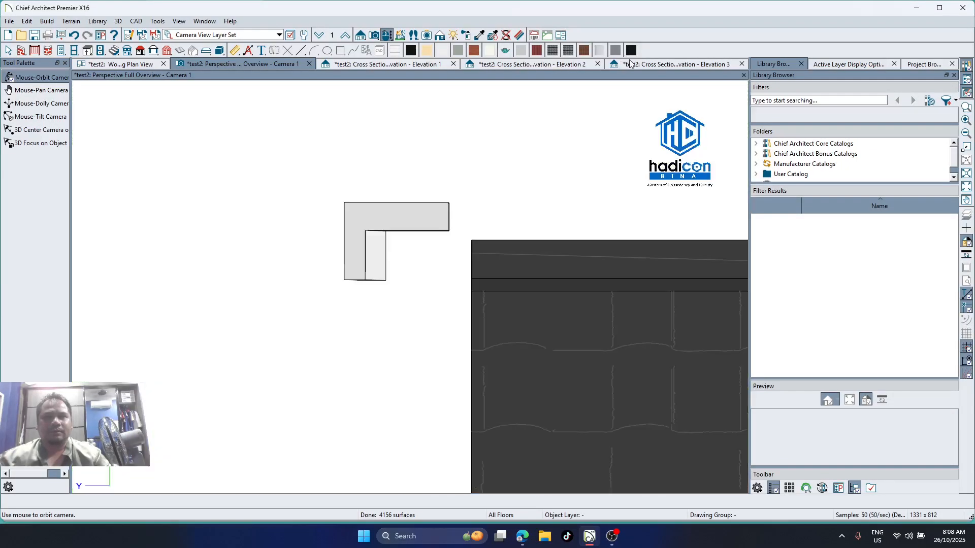
scroll(376, 217, down, 6)
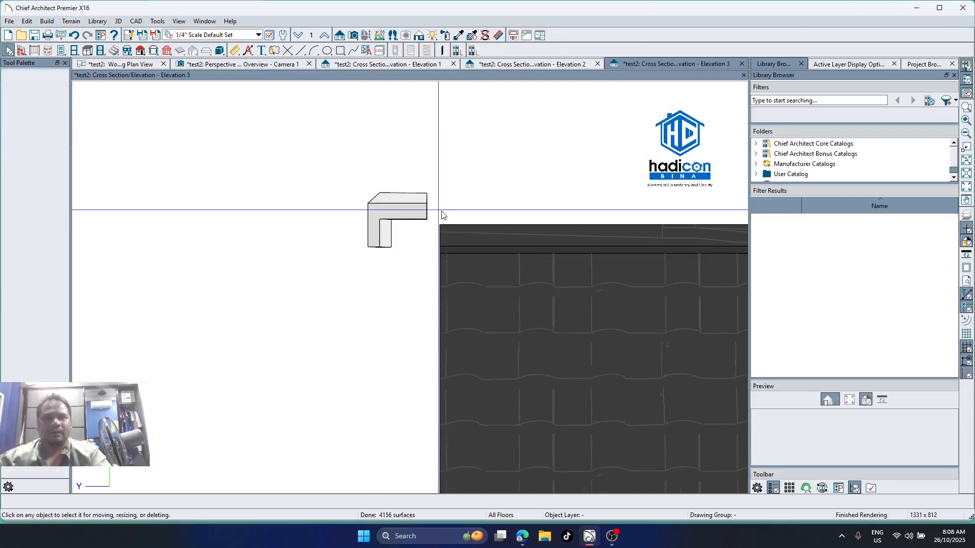
Move the tapered solid in the gable elevation across the ridge to the left roof slope, with its narrow end beside the ridge tile
click(557, 64)
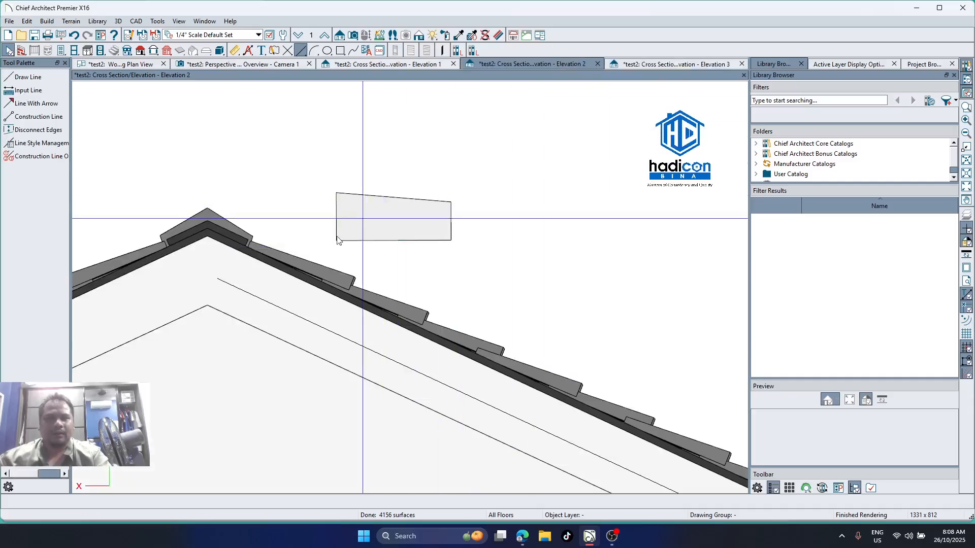
scroll(337, 239, up, 2)
scroll(503, 259, down, 2)
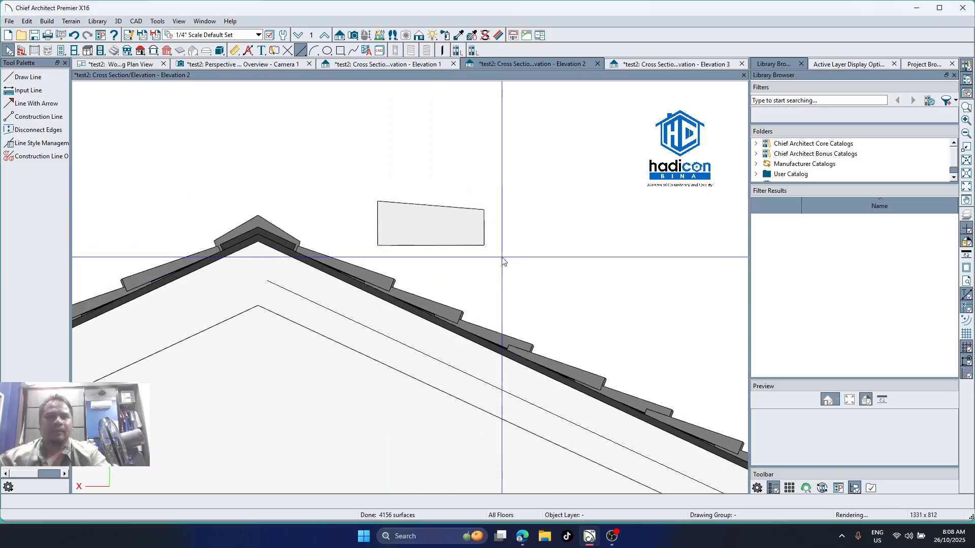
scroll(422, 249, up, 1)
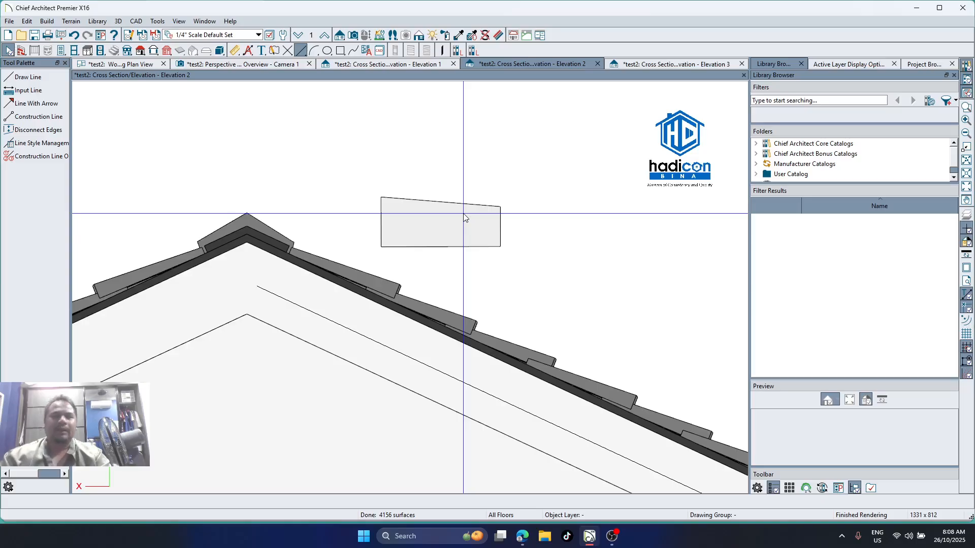
scroll(546, 211, down, 2)
scroll(399, 211, up, 2)
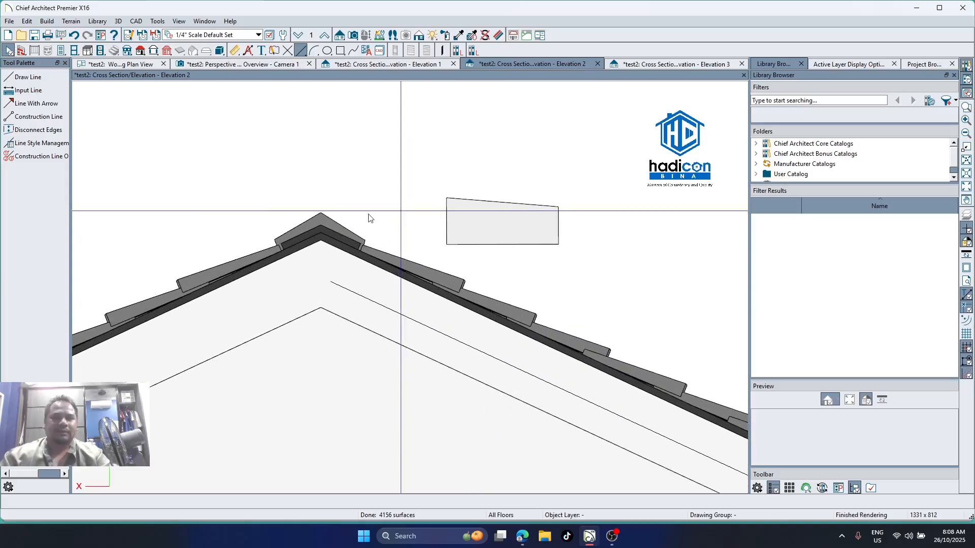
click(509, 230)
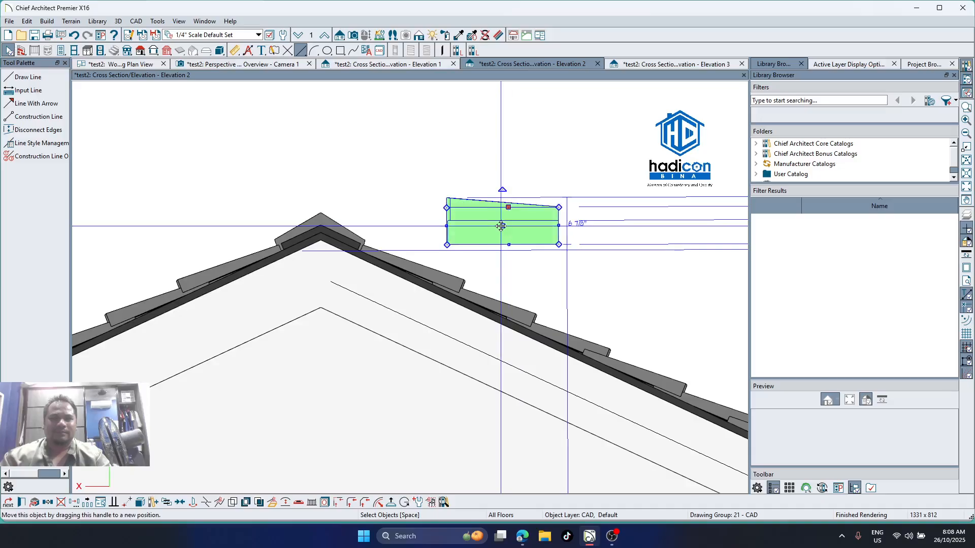
drag(503, 226, 244, 240)
scroll(667, 196, down, 3)
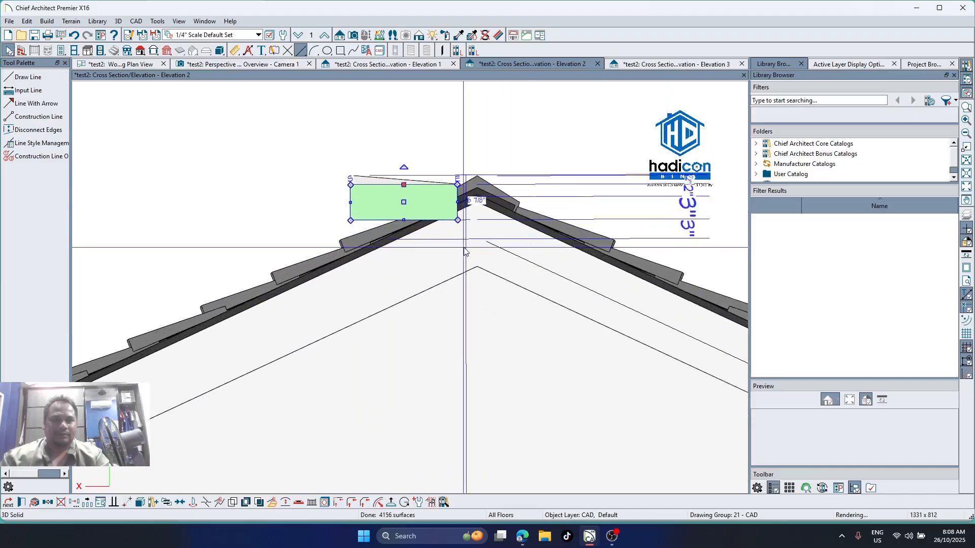
key(Escape)
Draw a vertical CAD line through the gable apex, extending above the ridge tile
scroll(450, 257, up, 3)
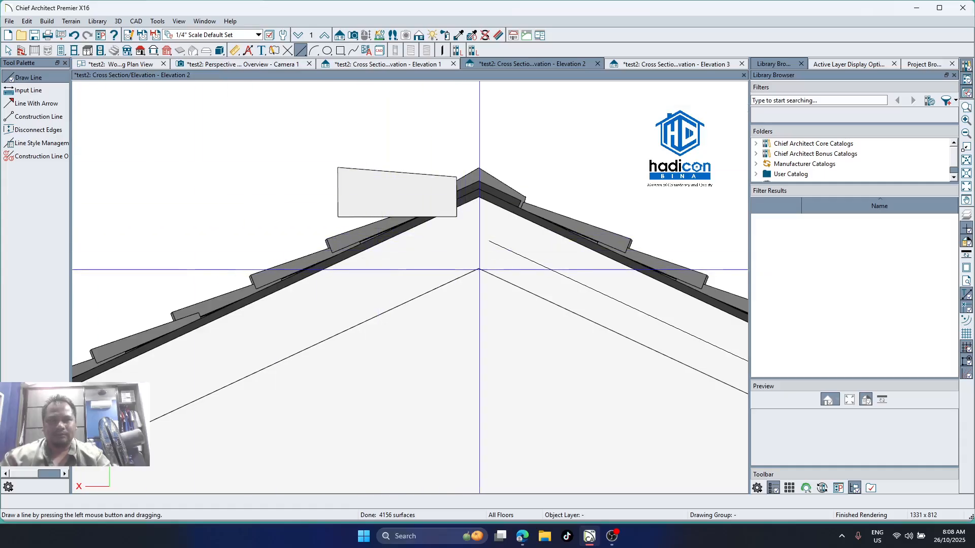
drag(478, 265, 483, 117)
key(space)
Extend the sloping reference line past the vertical line and make a mirrored copy of it about that line for the left slope
click(497, 248)
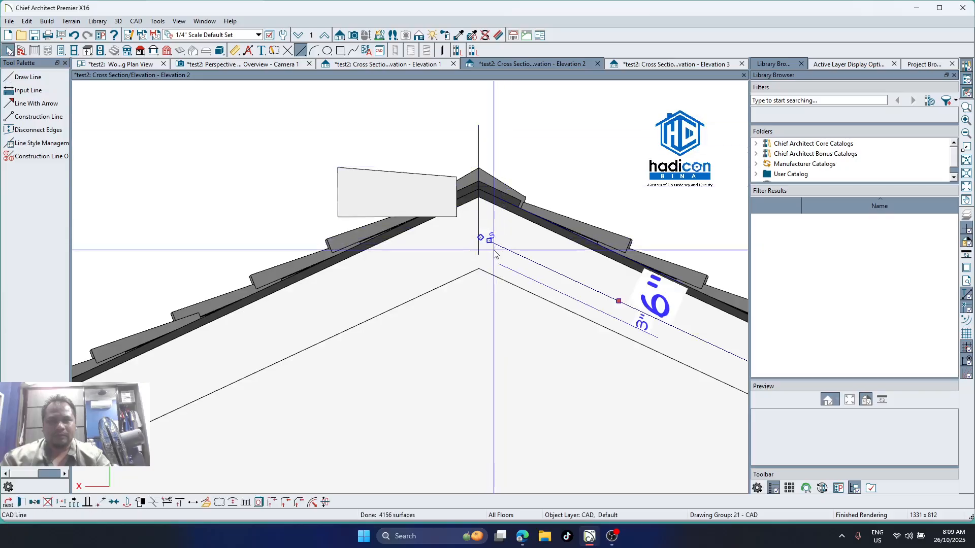
scroll(489, 240, up, 2)
drag(469, 231, 444, 218)
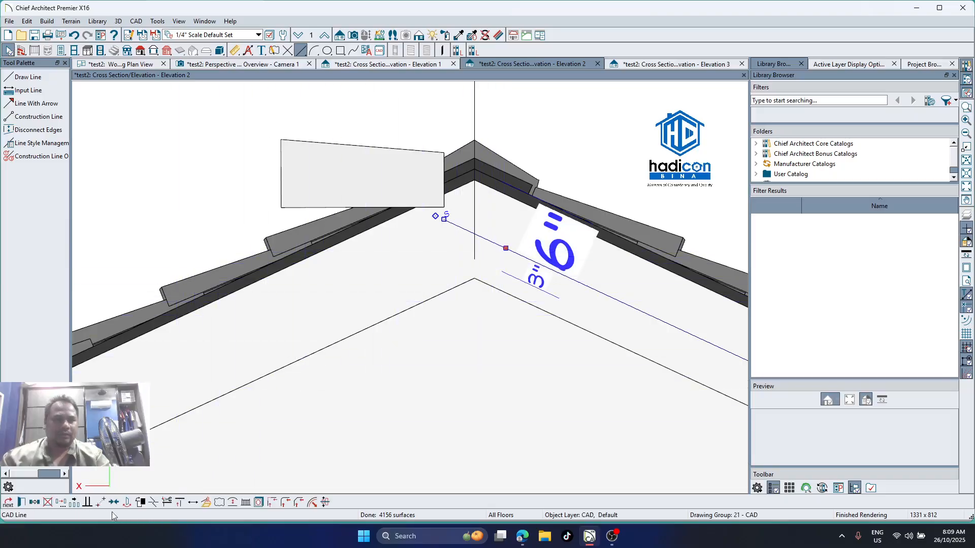
click(32, 503)
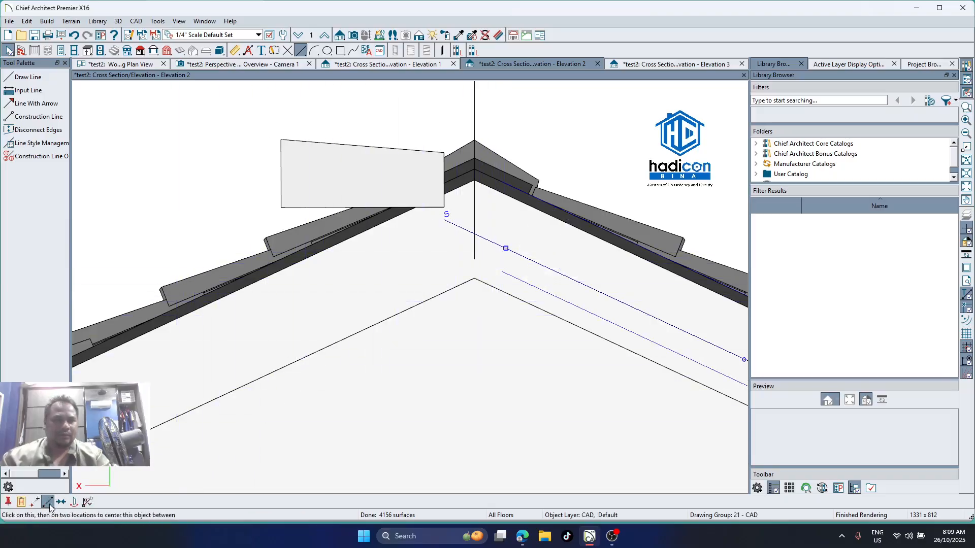
click(74, 502)
click(476, 197)
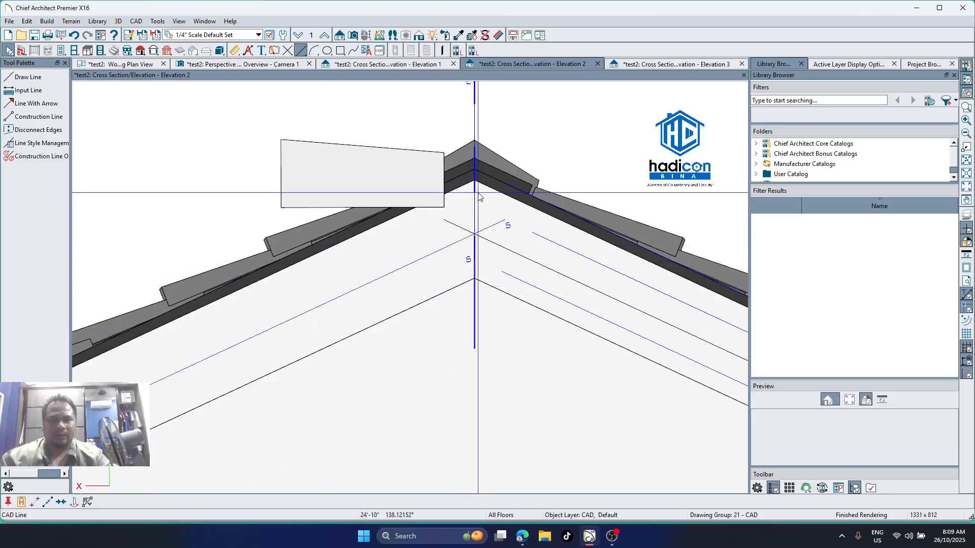
key(Escape)
Rotate the tapered solid so its lower edge follows the left roof slope
scroll(584, 218, down, 3)
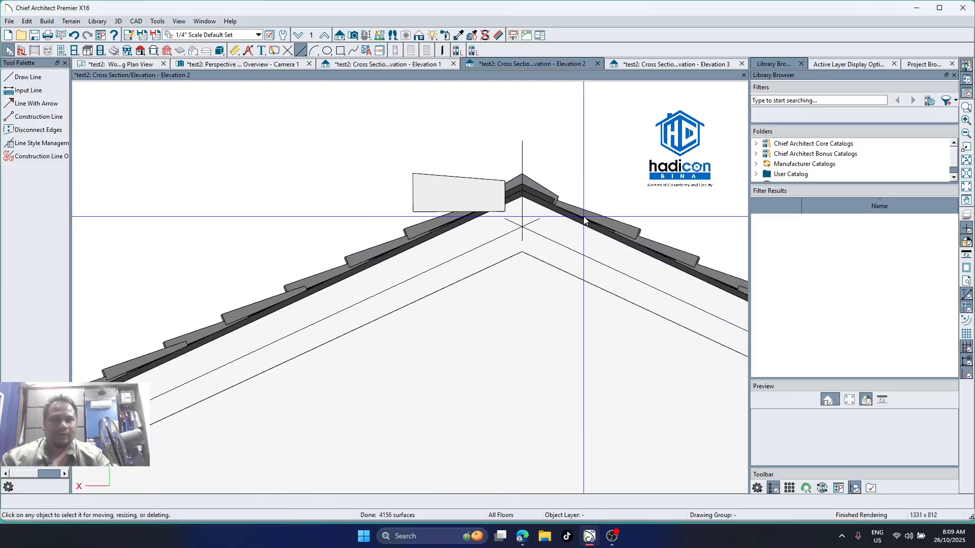
scroll(573, 219, down, 4)
scroll(546, 197, up, 4)
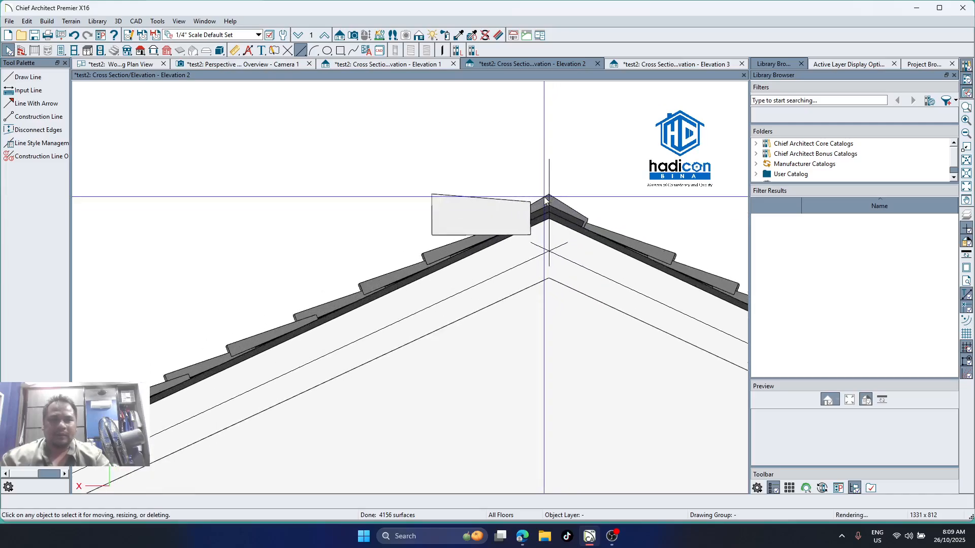
scroll(544, 196, up, 1)
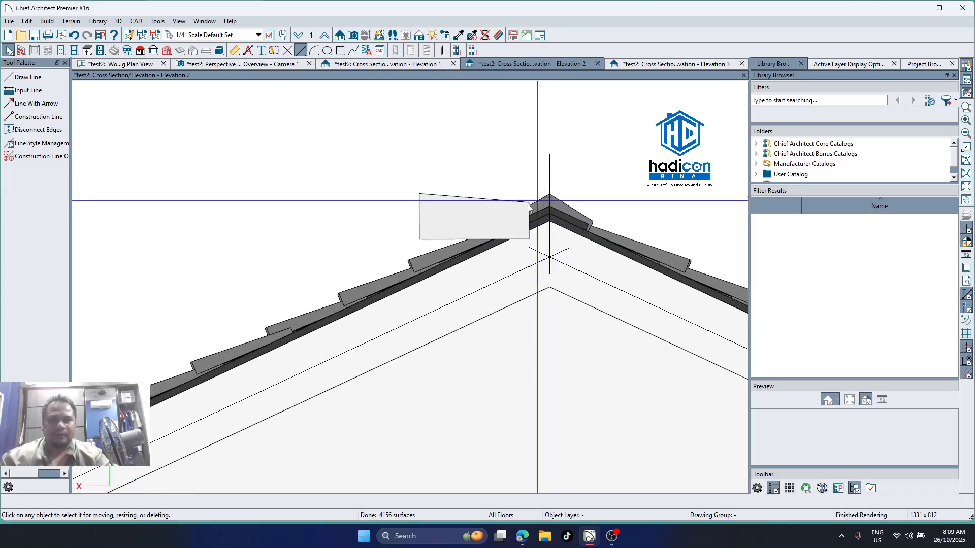
click(454, 218)
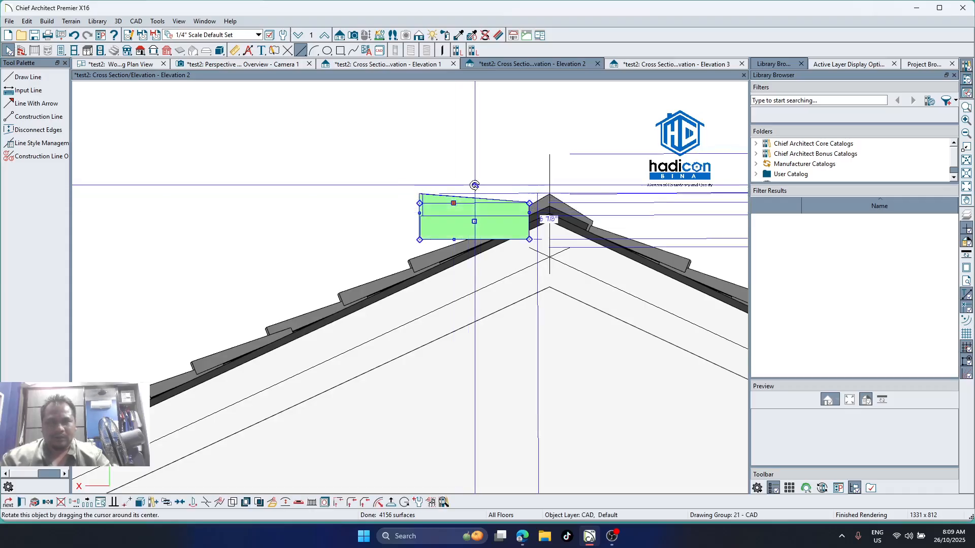
drag(475, 187, 461, 192)
Move the rotated solid down onto the left slope beside the ridge tile, bringing its lower edge closer to the mirrored reference line
scroll(503, 205, up, 3)
drag(461, 226, 490, 230)
click(504, 166)
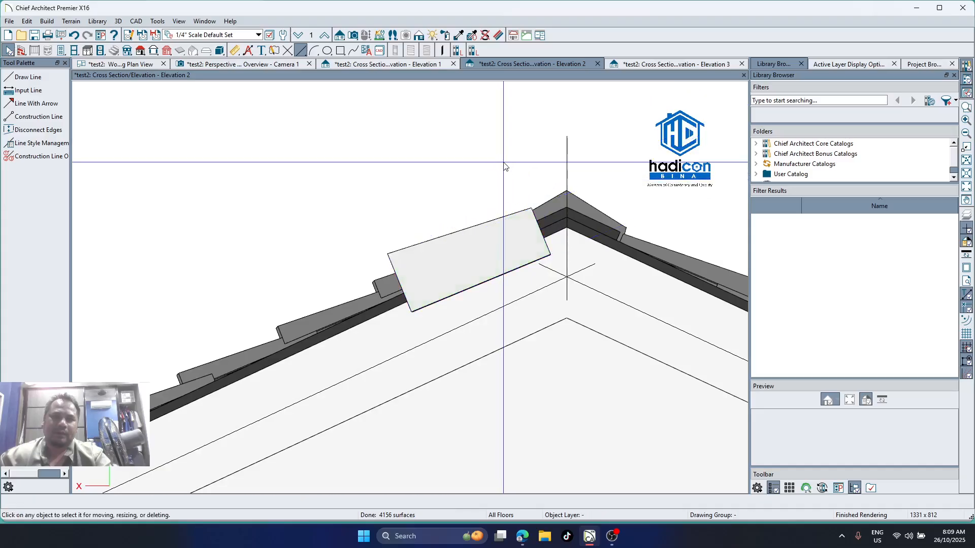
click(474, 260)
drag(473, 260, 463, 267)
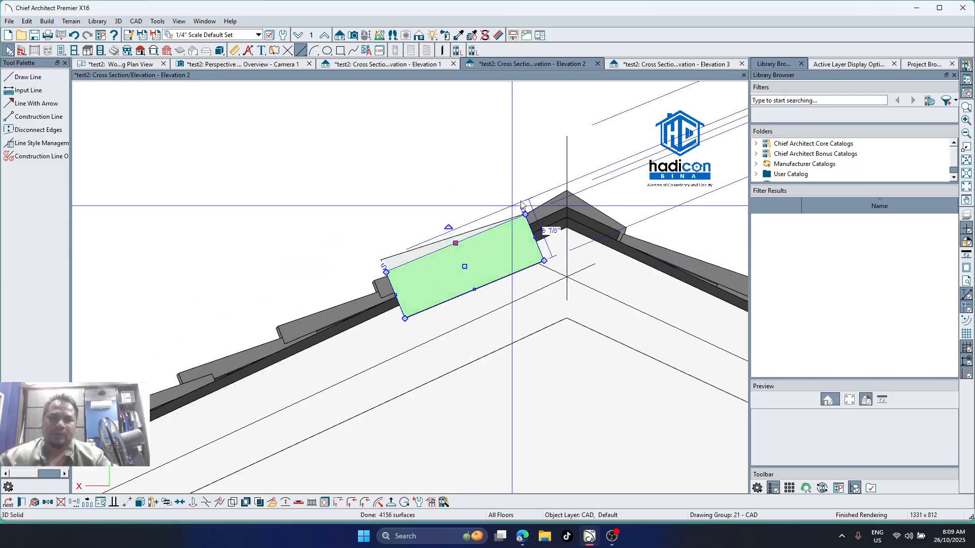
Stretch the tapered solid's lower edge down to make it 10" deep, and rotate it slightly toward the left slope reference line
click(525, 178)
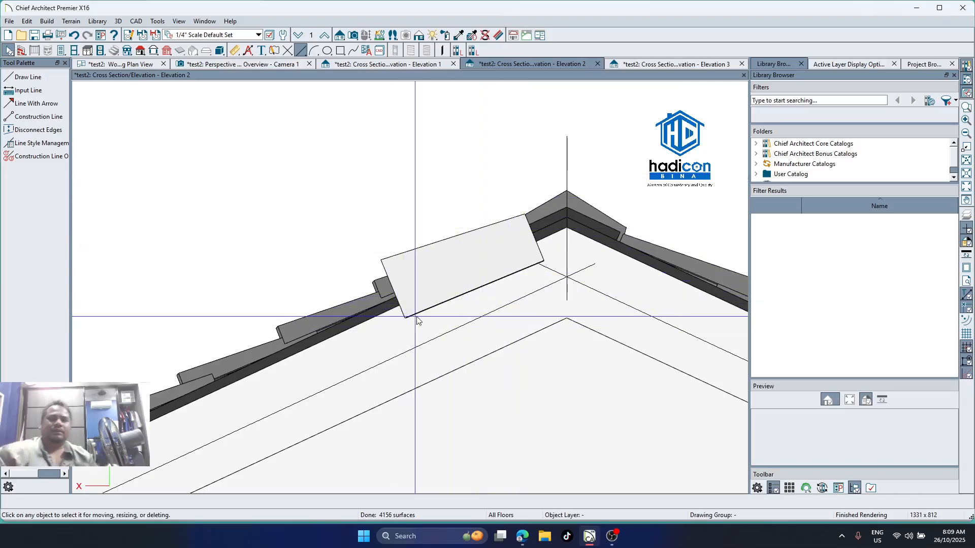
click(447, 280)
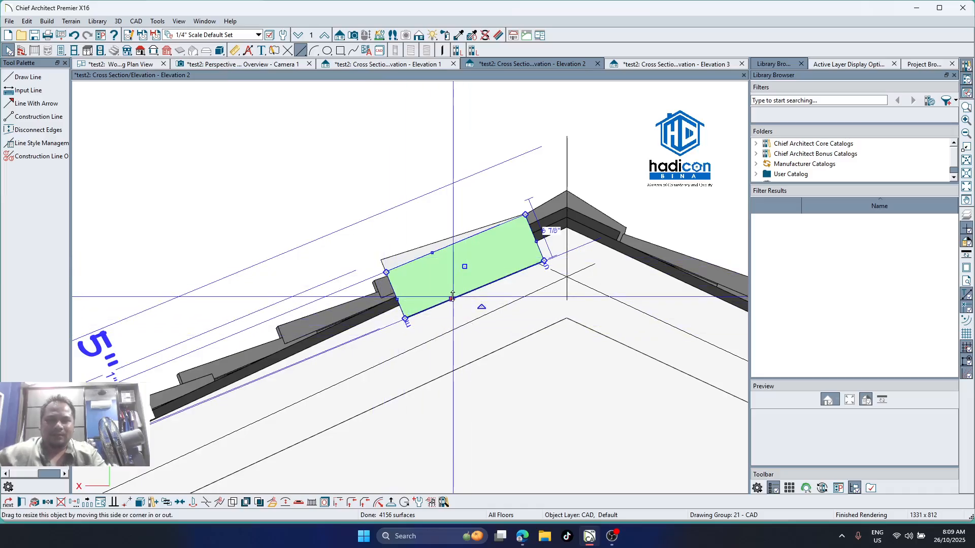
drag(453, 297, 458, 327)
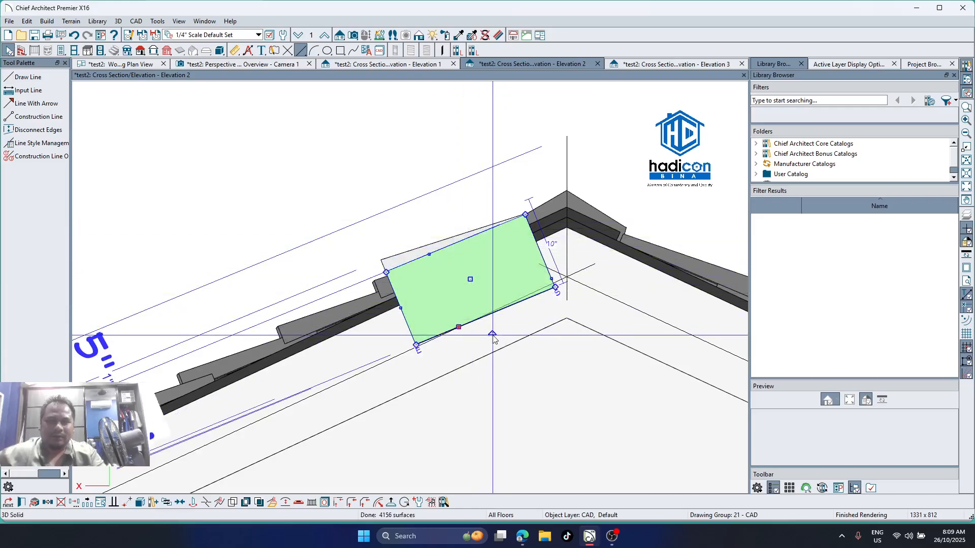
drag(493, 334, 495, 333)
scroll(516, 280, up, 3)
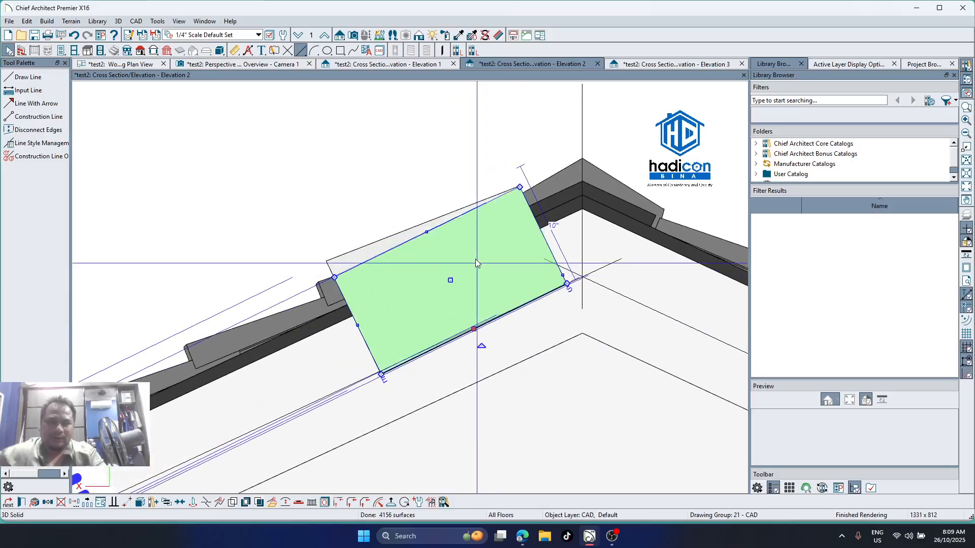
key(Escape)
scroll(574, 291, up, 1)
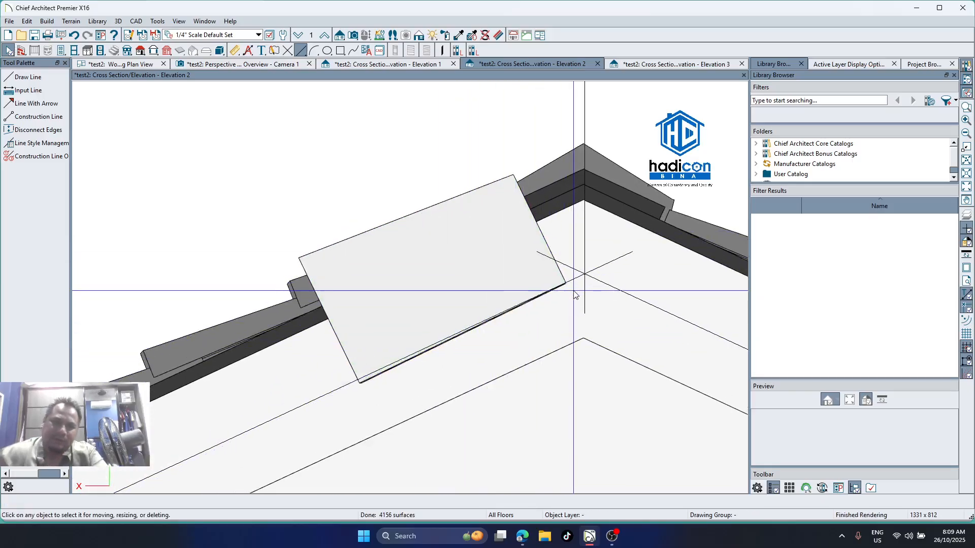
scroll(574, 292, up, 2)
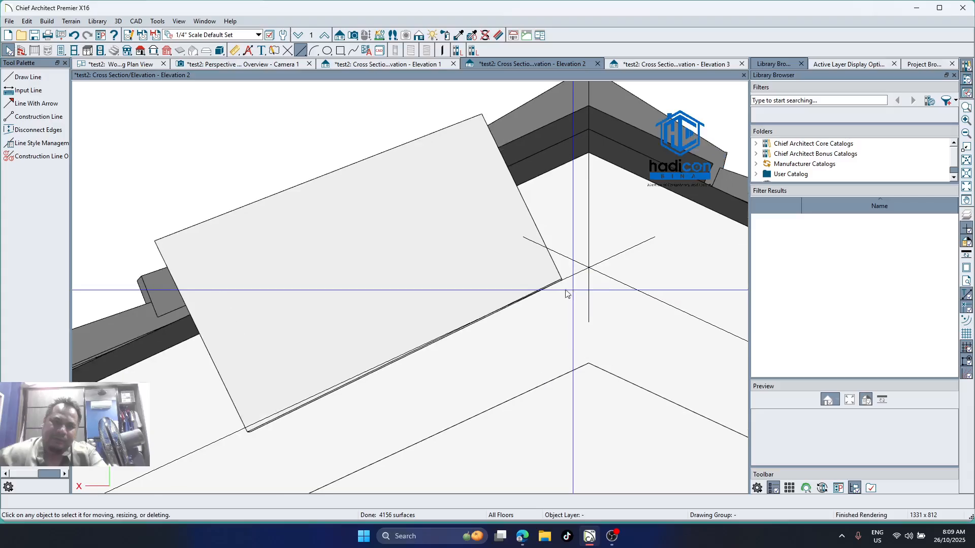
Rotate the tile solid slightly further so its lower edge runs closer to the left roof slope
click(346, 174)
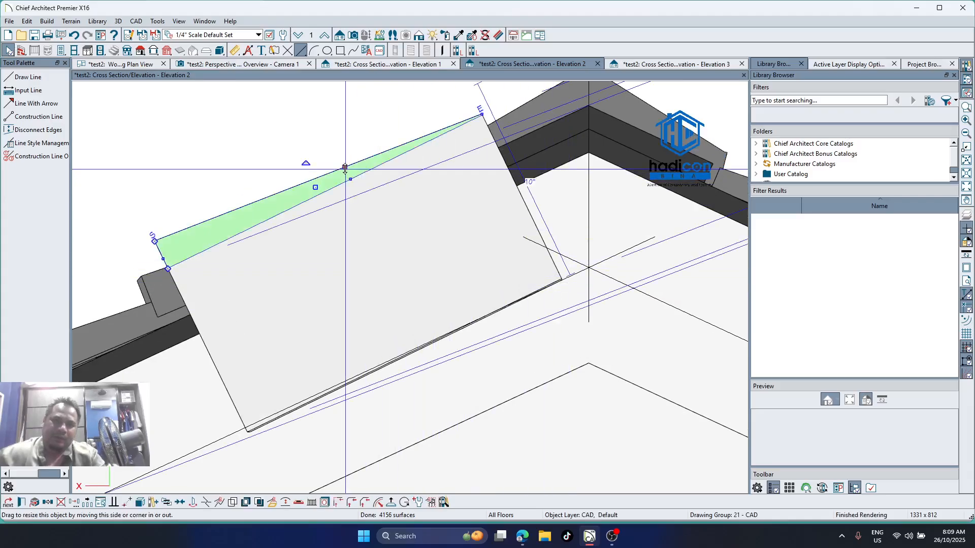
click(204, 343)
scroll(296, 301, down, 1)
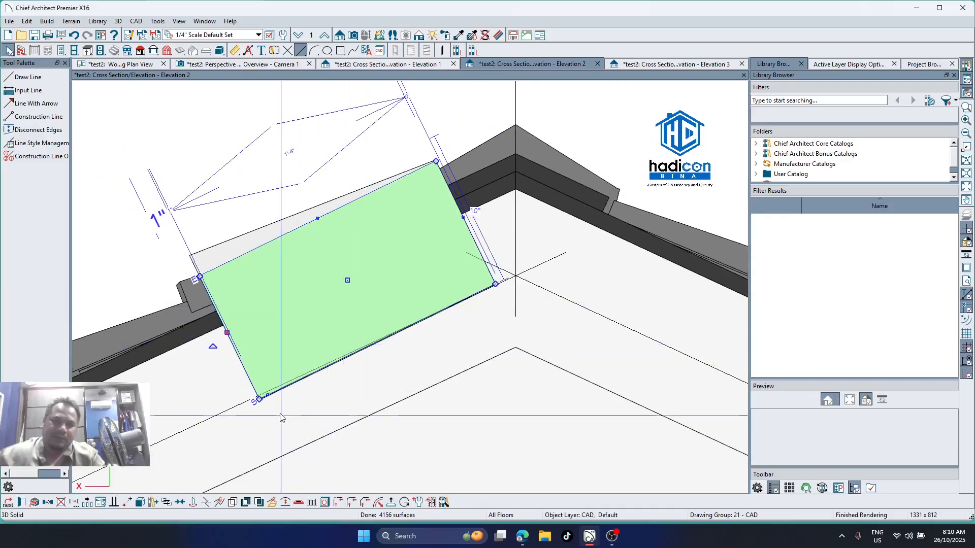
drag(213, 346, 229, 345)
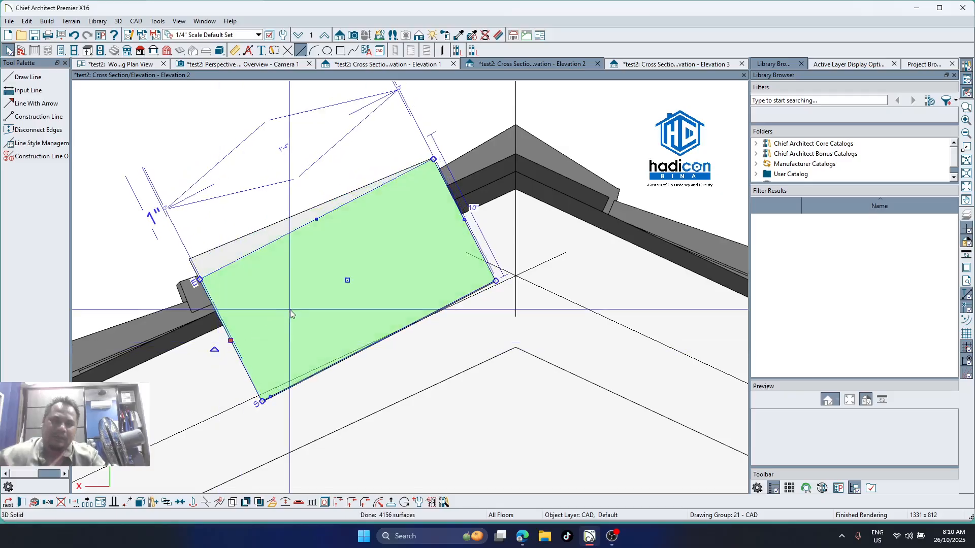
key(Escape)
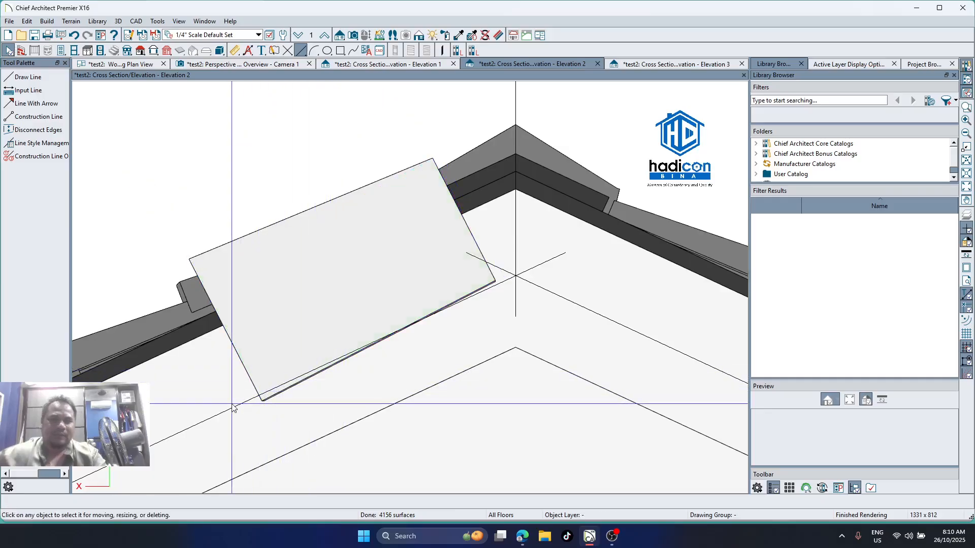
Move the left slope reference line point to point so it passes through the lower corner of the tile solid nearest the ridge
drag(233, 409, 565, 253)
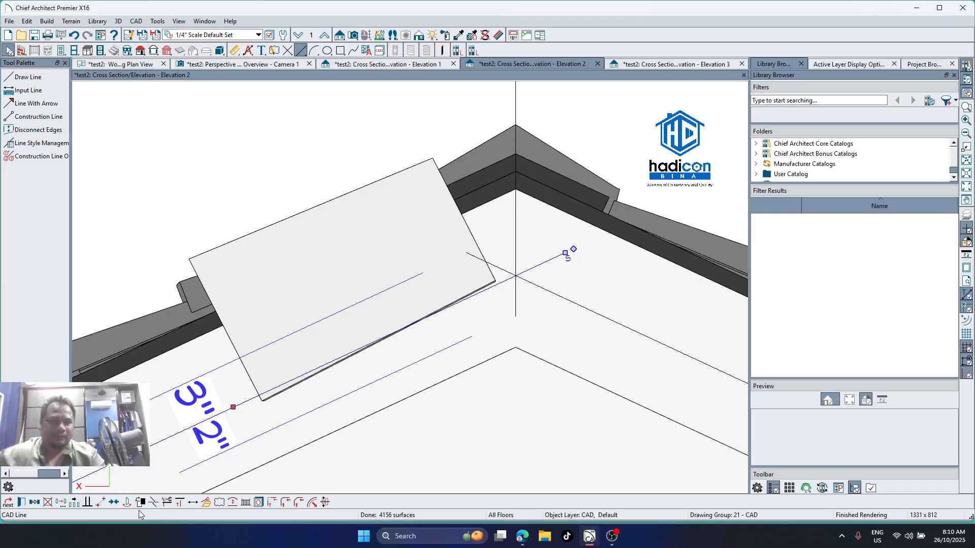
scroll(531, 369, down, 2)
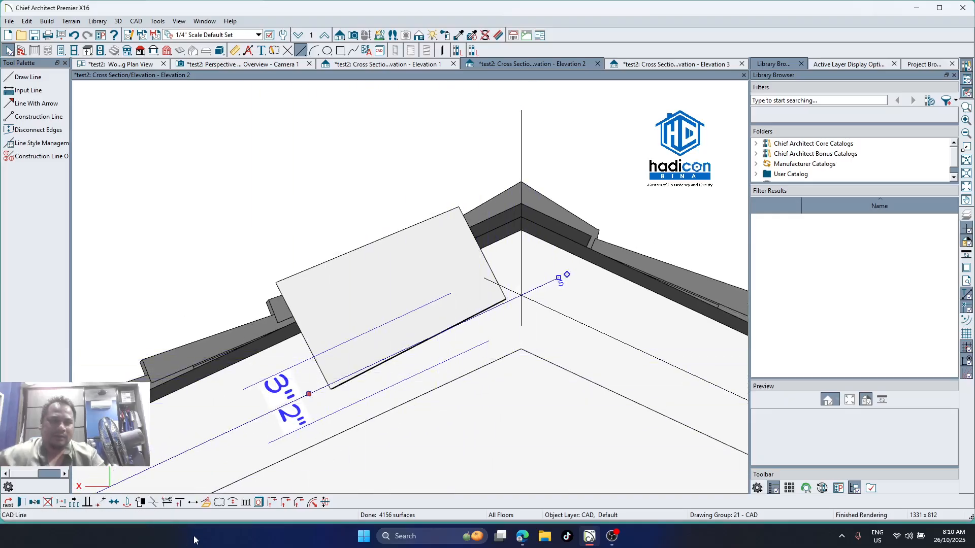
click(104, 504)
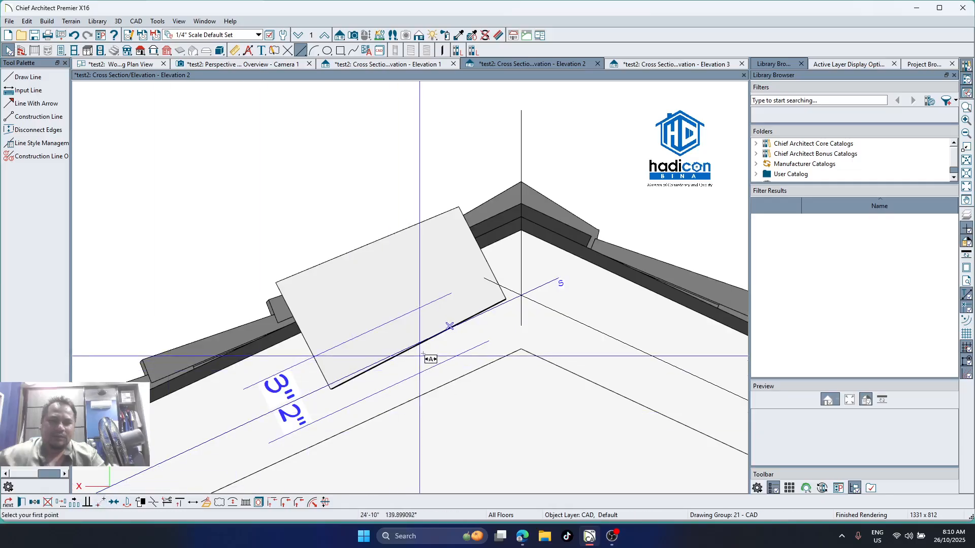
scroll(496, 321, up, 4)
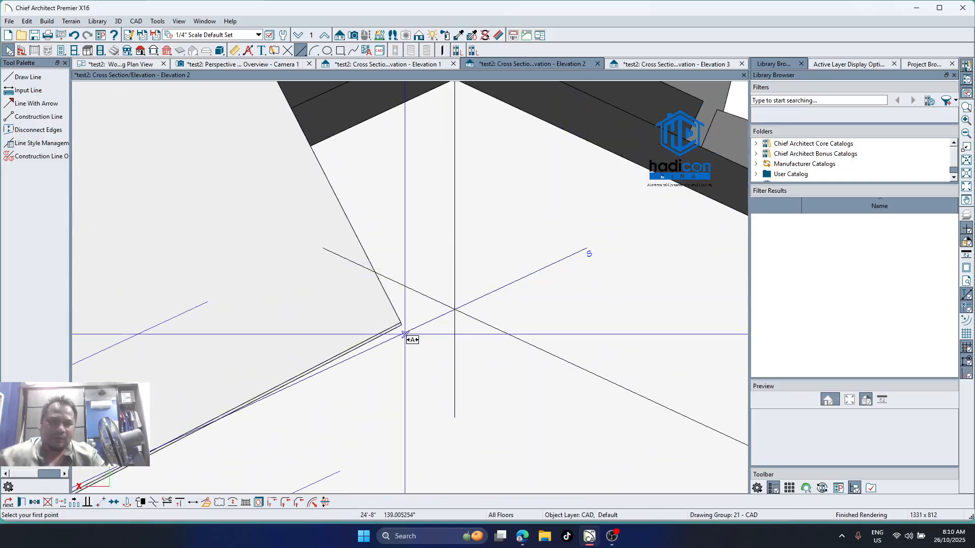
click(404, 333)
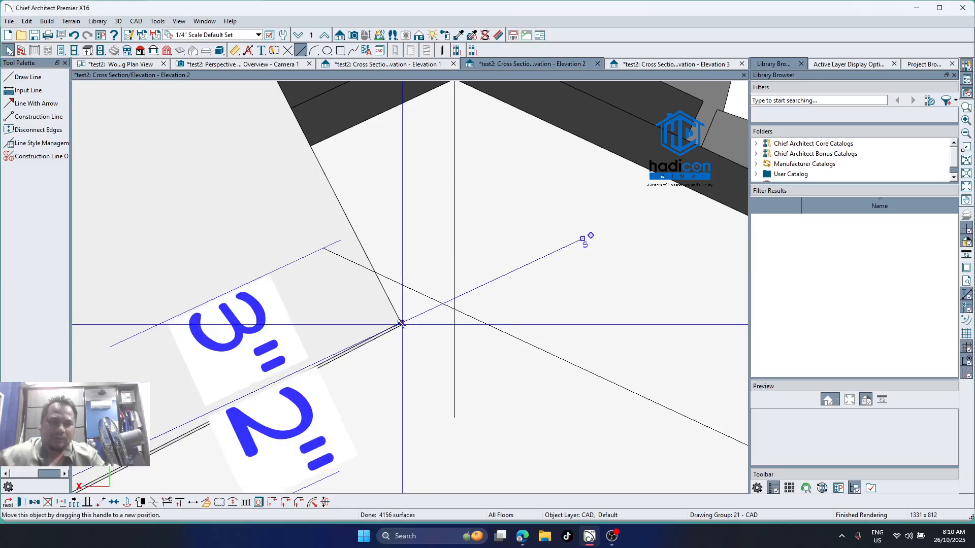
scroll(417, 315, up, 2)
scroll(346, 325, down, 2)
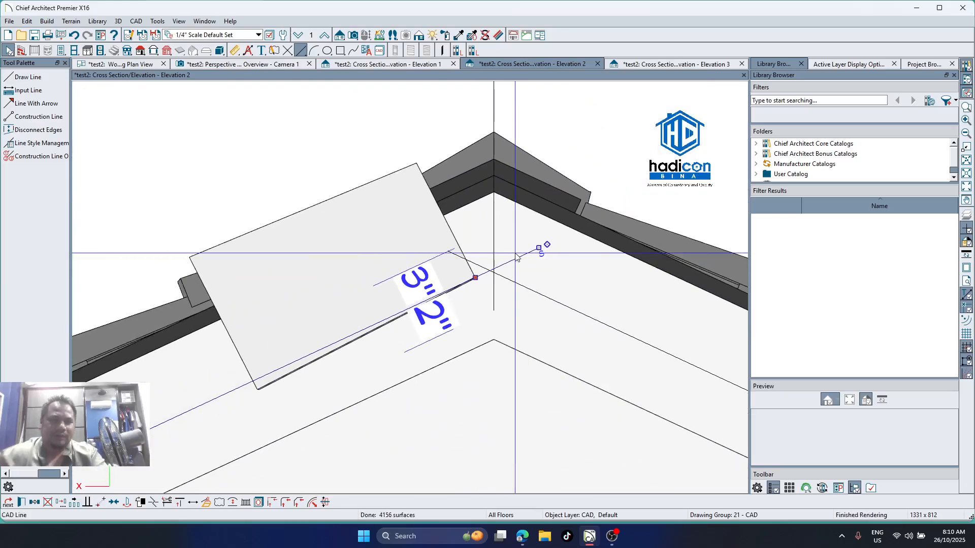
scroll(440, 275, down, 2)
key(Escape)
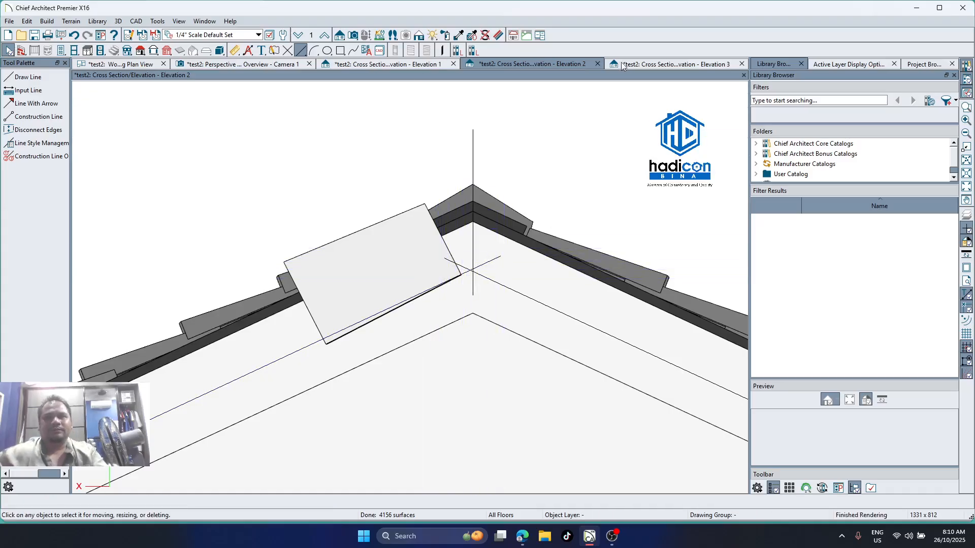
Check the tile in 3D, then shift the solid slightly down in Elevation 2 and pull its lower edge back toward the reference line
click(218, 64)
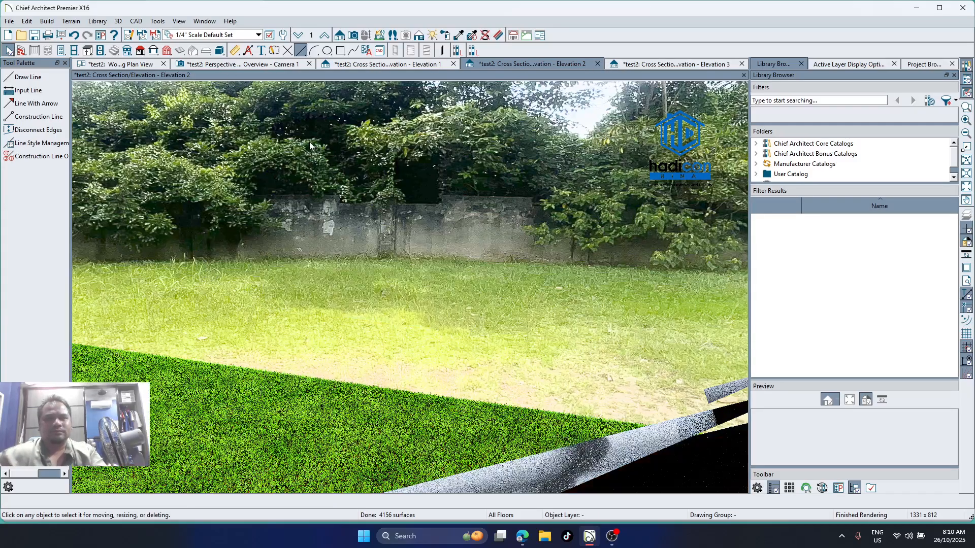
drag(403, 208, 236, 238)
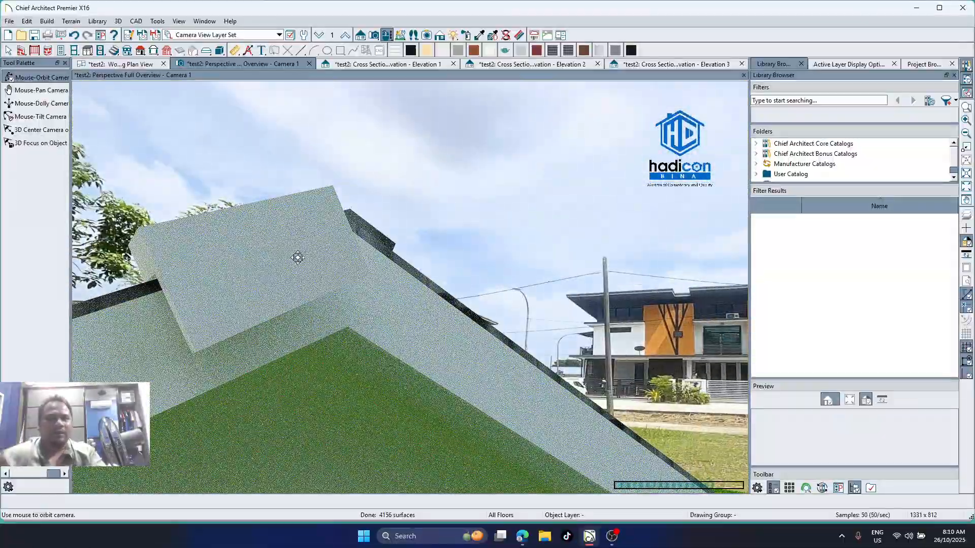
drag(298, 258, 399, 168)
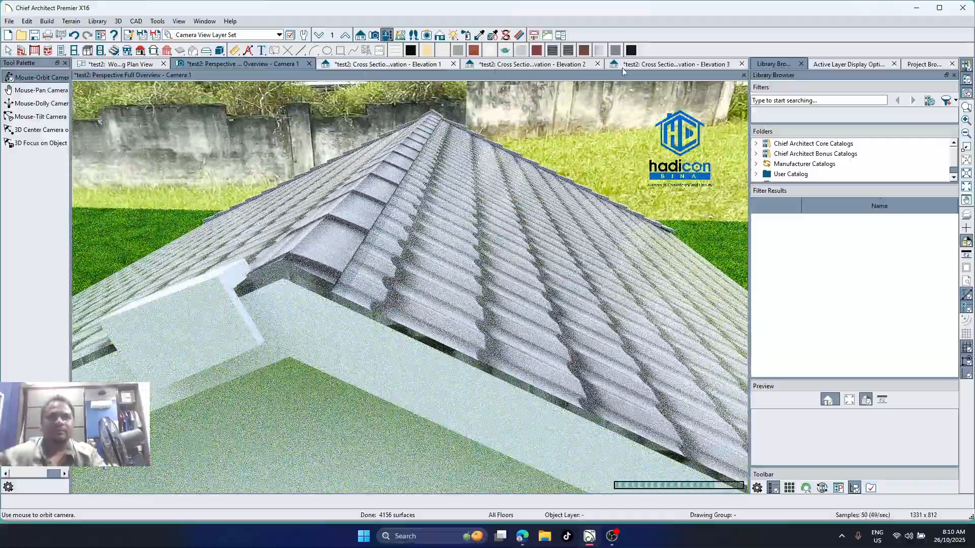
click(623, 68)
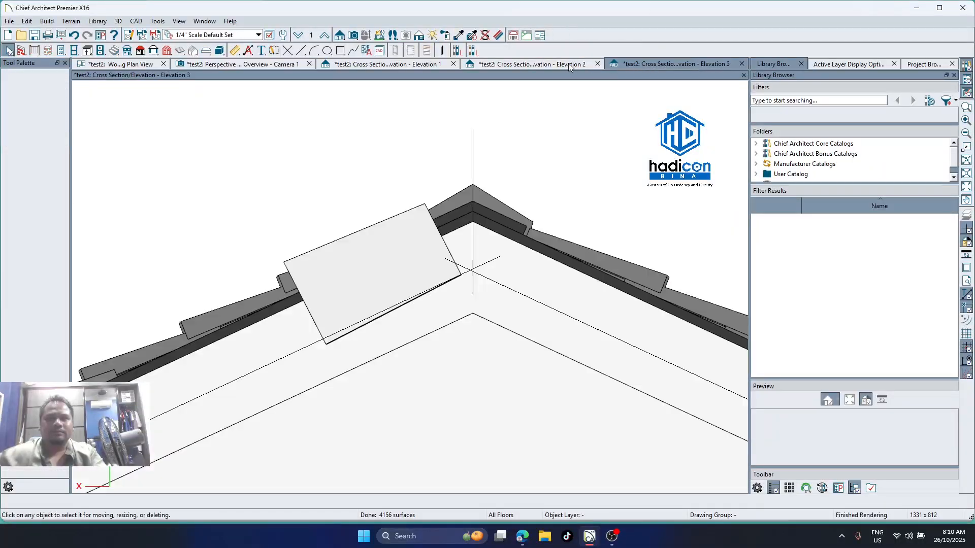
click(569, 63)
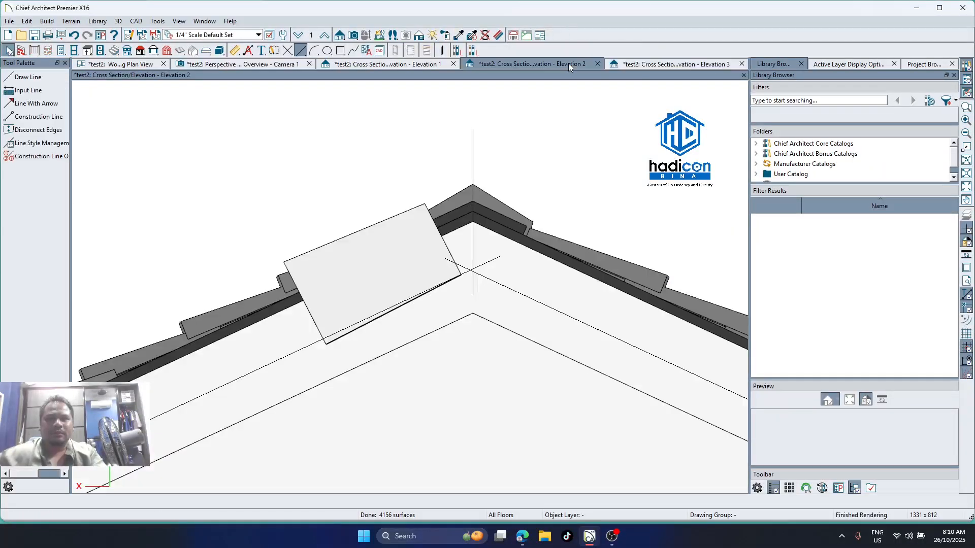
click(375, 255)
scroll(375, 255, up, 2)
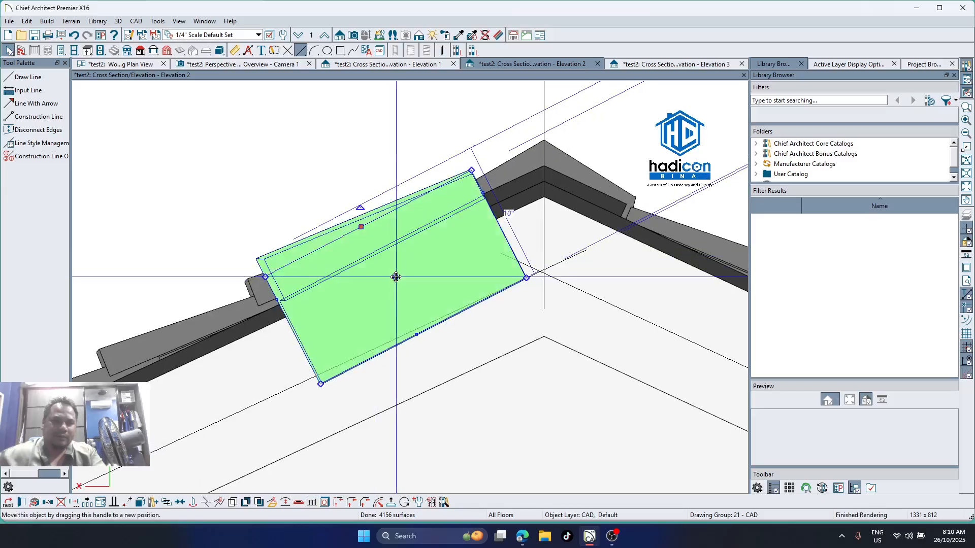
drag(396, 276, 399, 284)
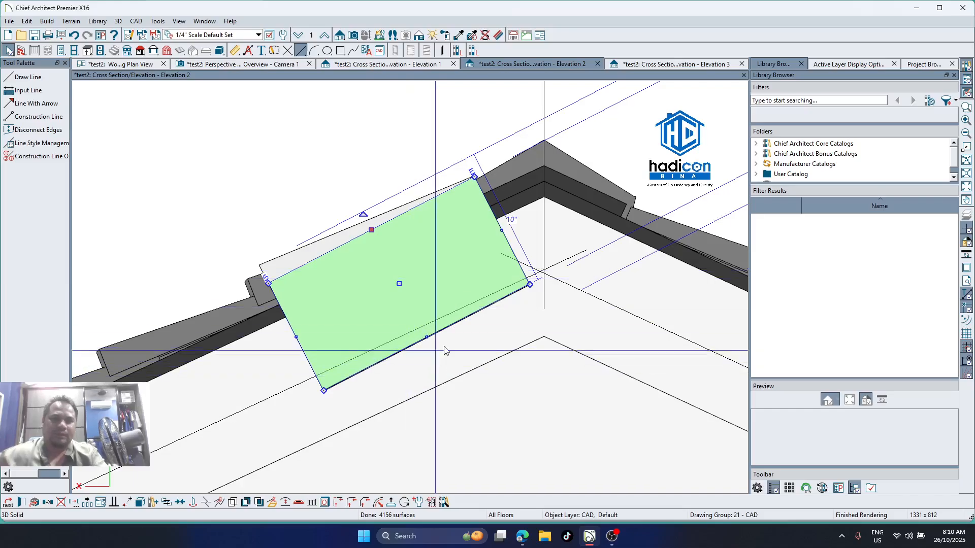
scroll(467, 339, up, 1)
drag(406, 335, 405, 327)
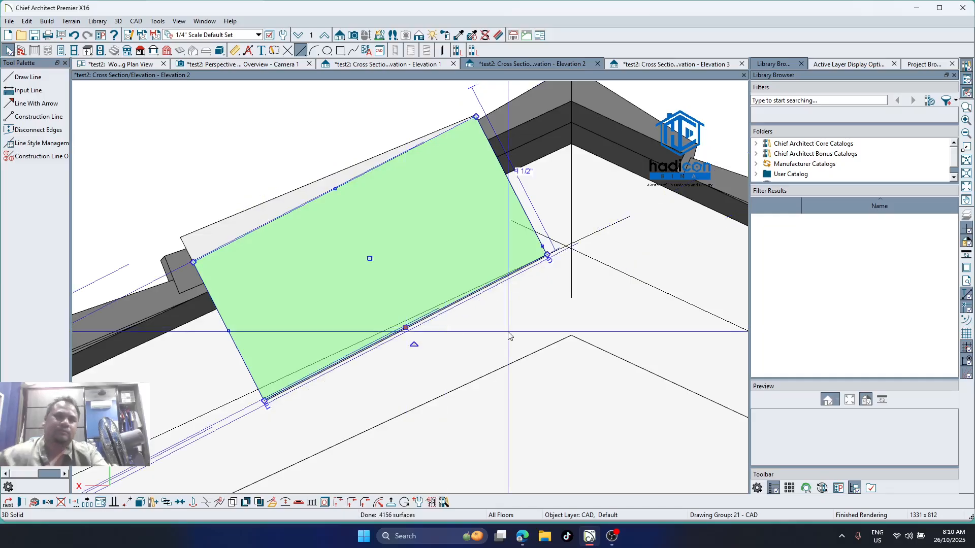
key(Escape)
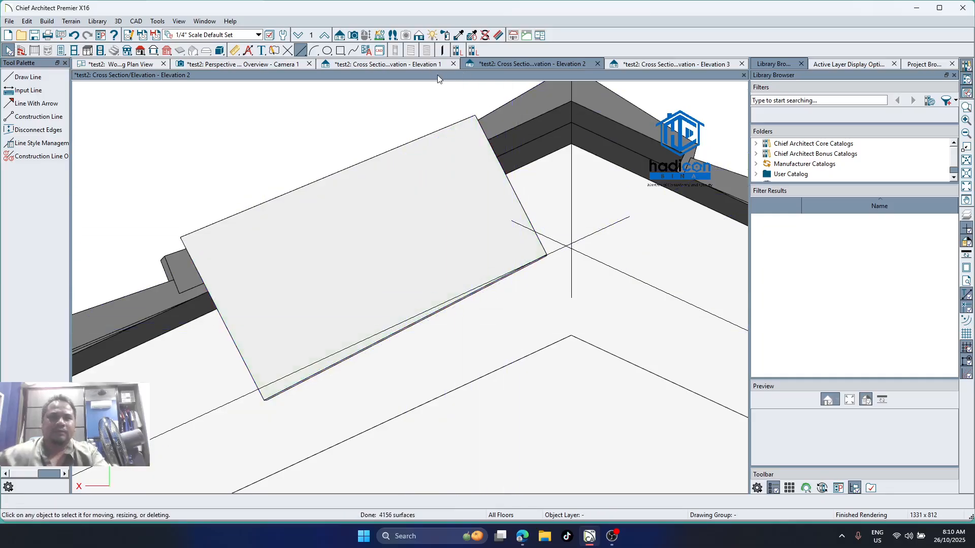
Check the tile from the ridge side in 3D, then move it 4" straight down in plan so its inner corner meets the dashed roof edge
click(201, 65)
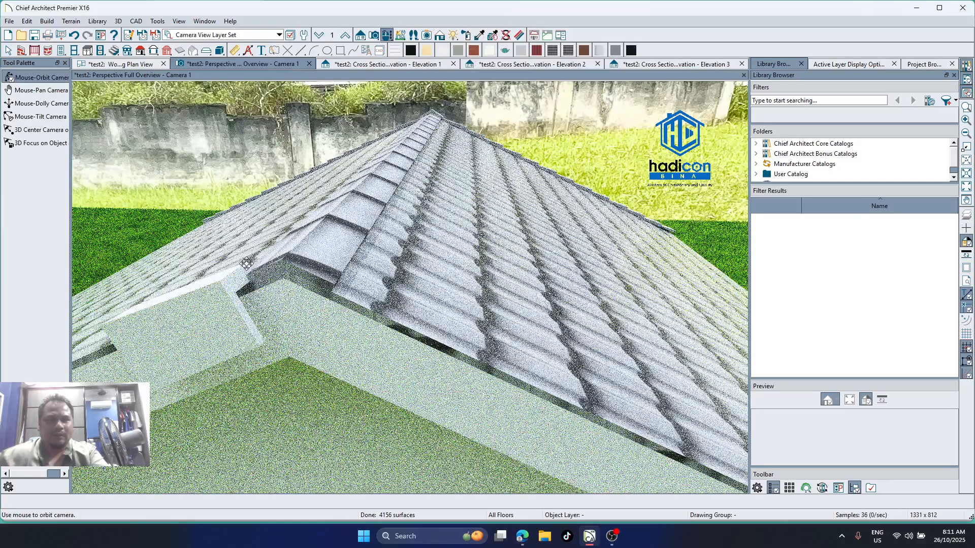
drag(246, 264, 135, 266)
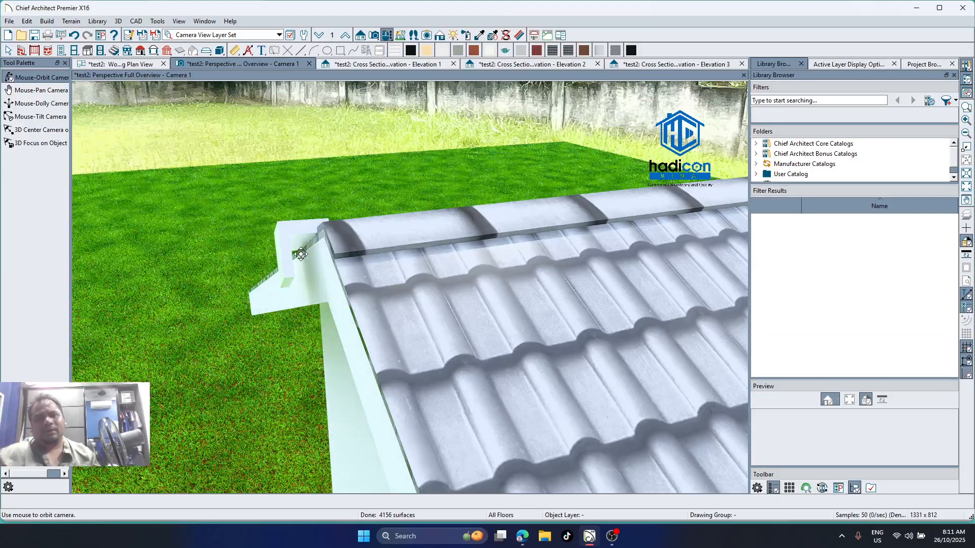
drag(329, 255, 316, 251)
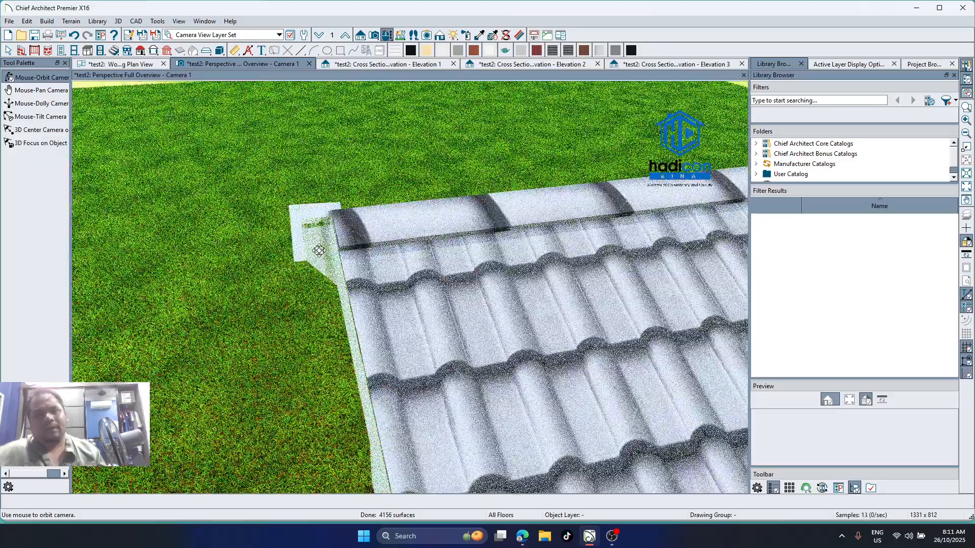
click(133, 66)
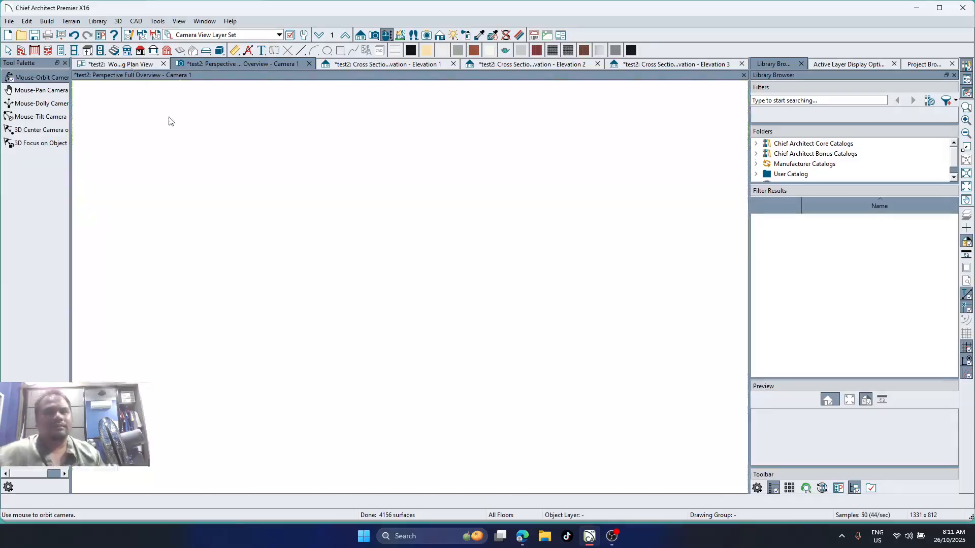
scroll(371, 213, up, 10)
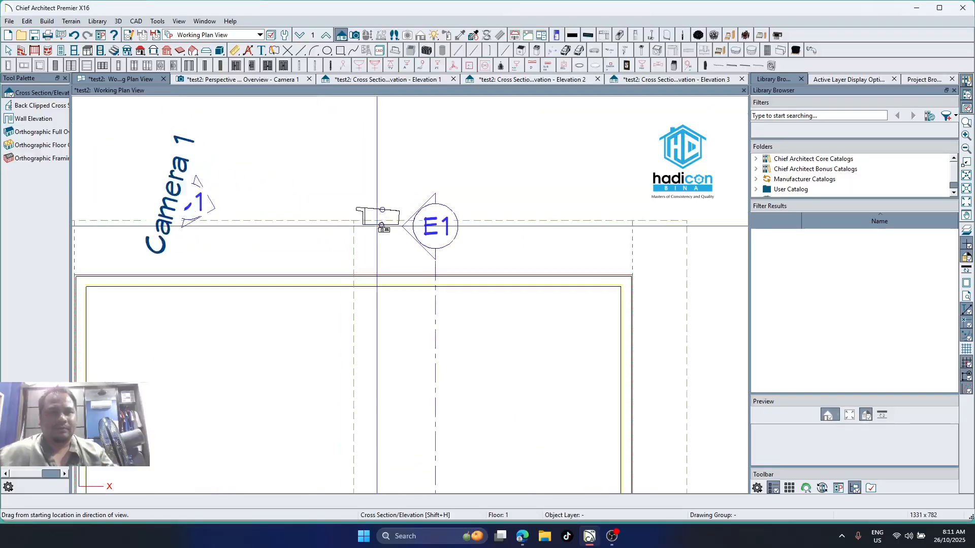
key(space)
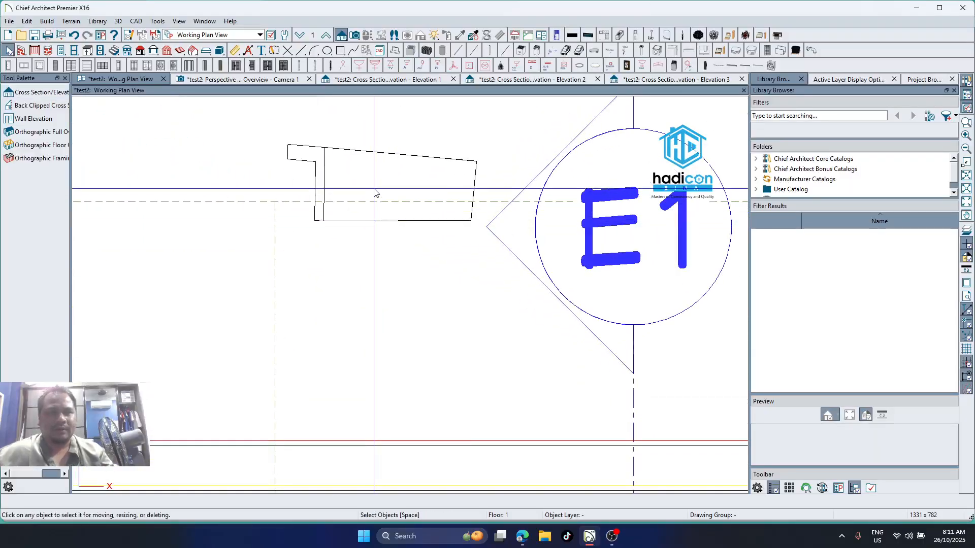
click(367, 208)
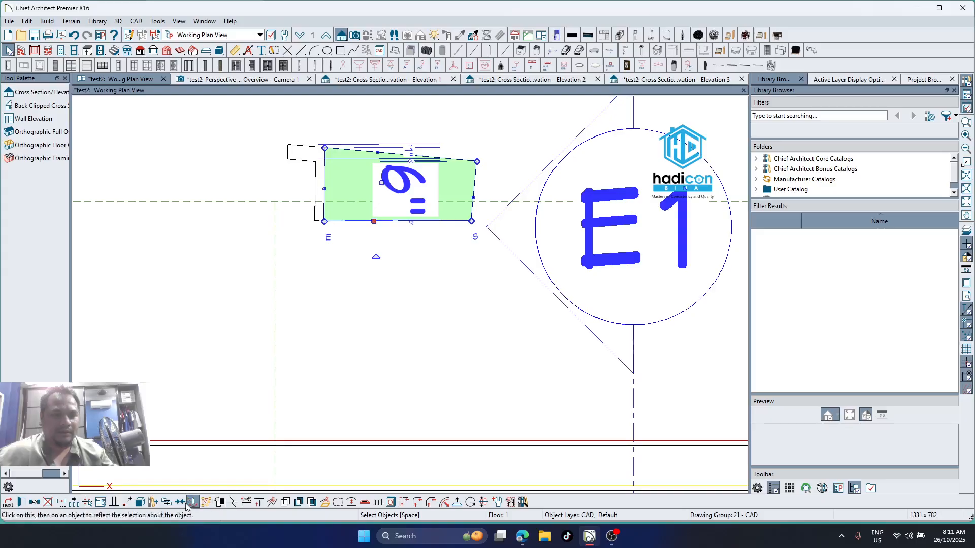
click(131, 505)
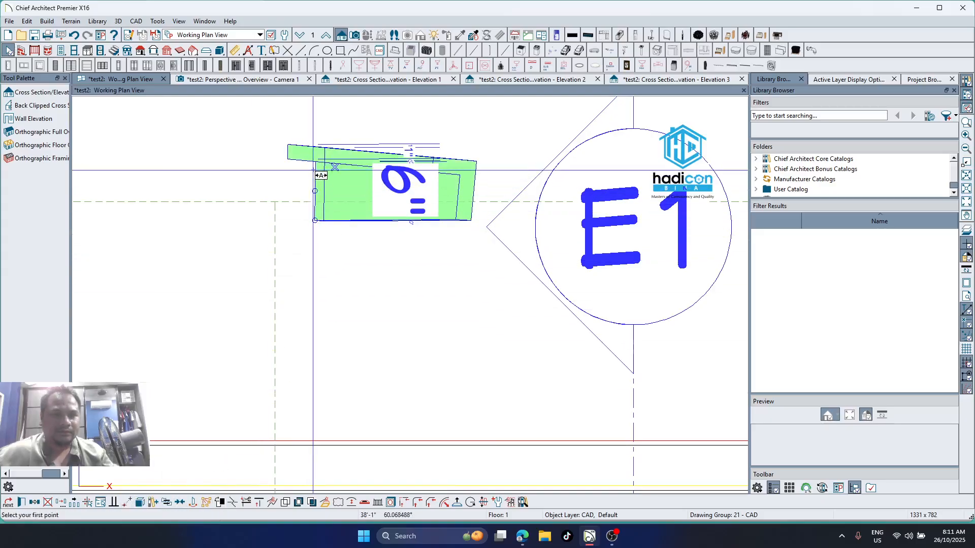
click(316, 162)
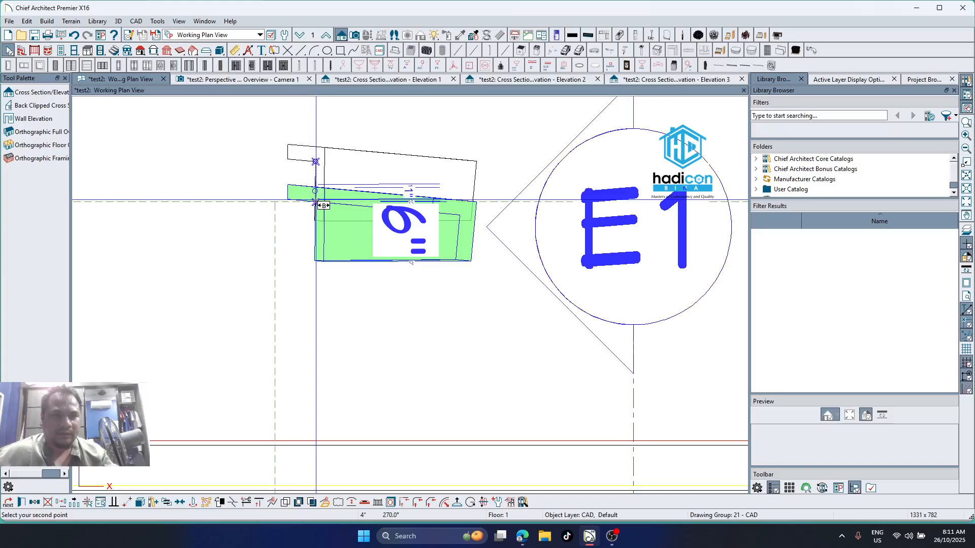
click(325, 188)
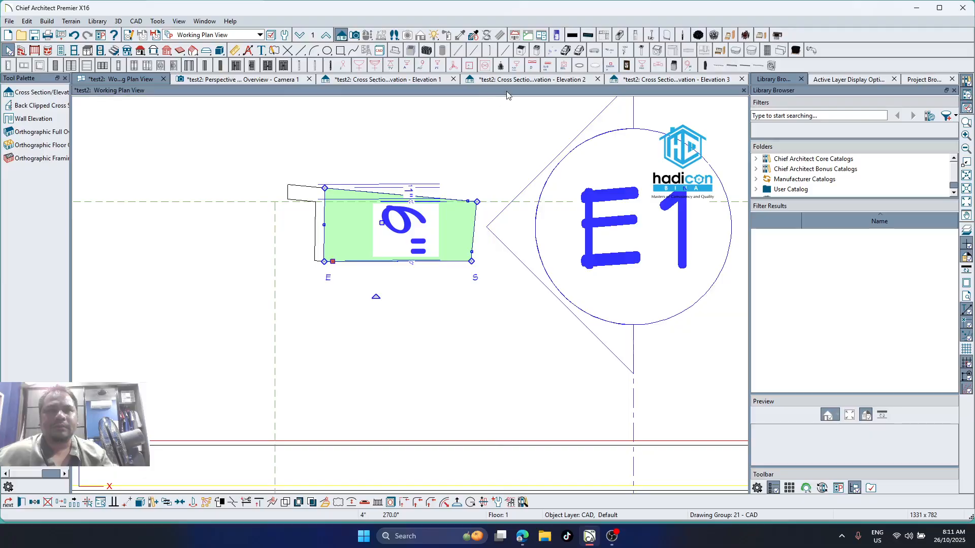
Check the moved tile from the gable side in 3D, and try to reshape the tile solid's upper ridge-side corner in plan
click(205, 80)
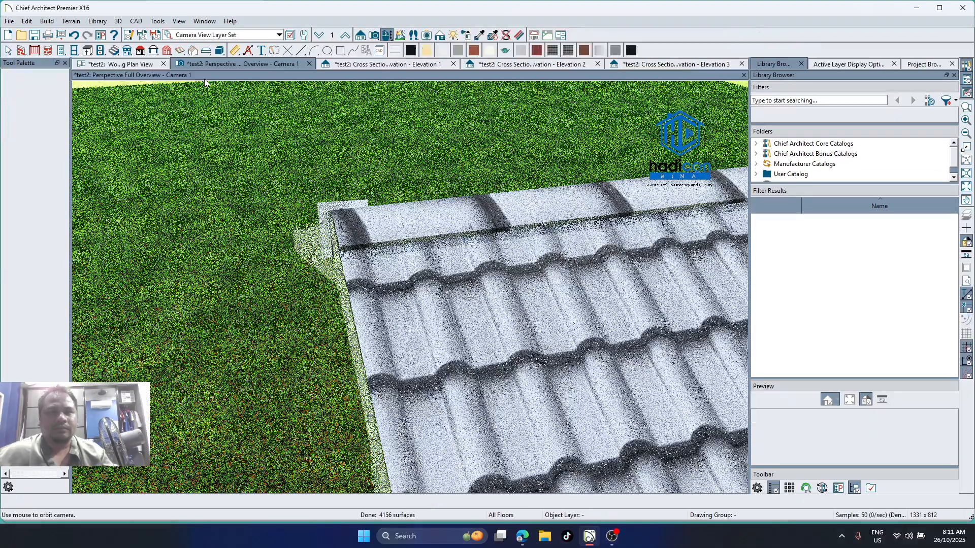
drag(317, 222, 376, 309)
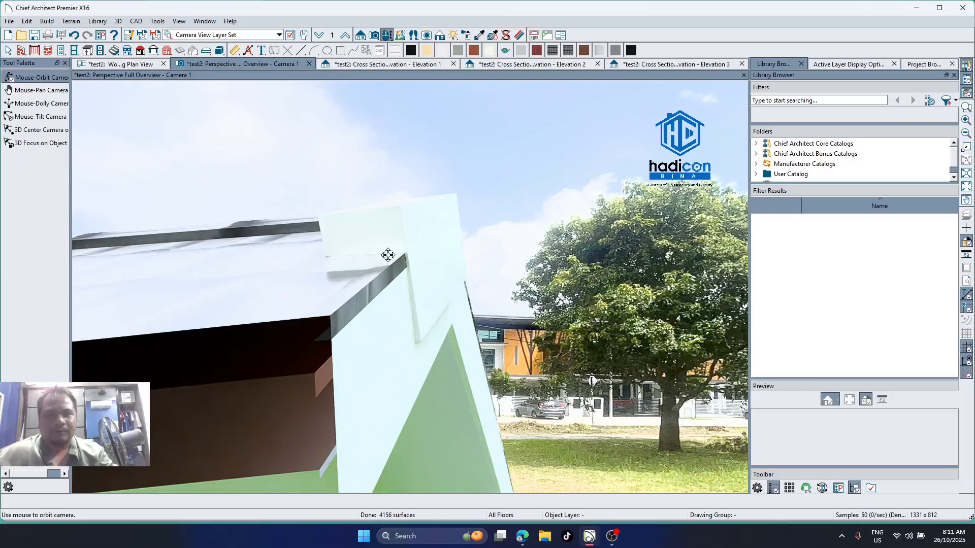
click(135, 65)
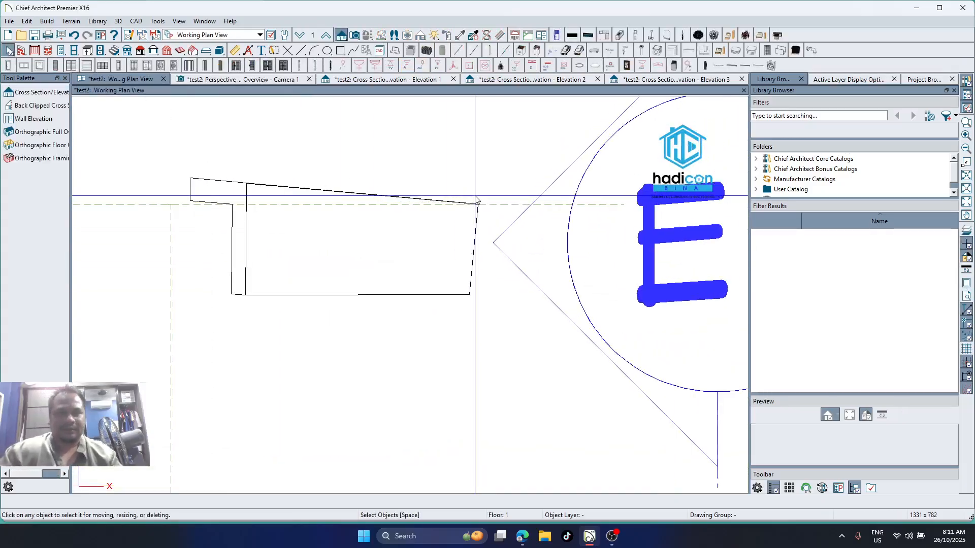
click(283, 188)
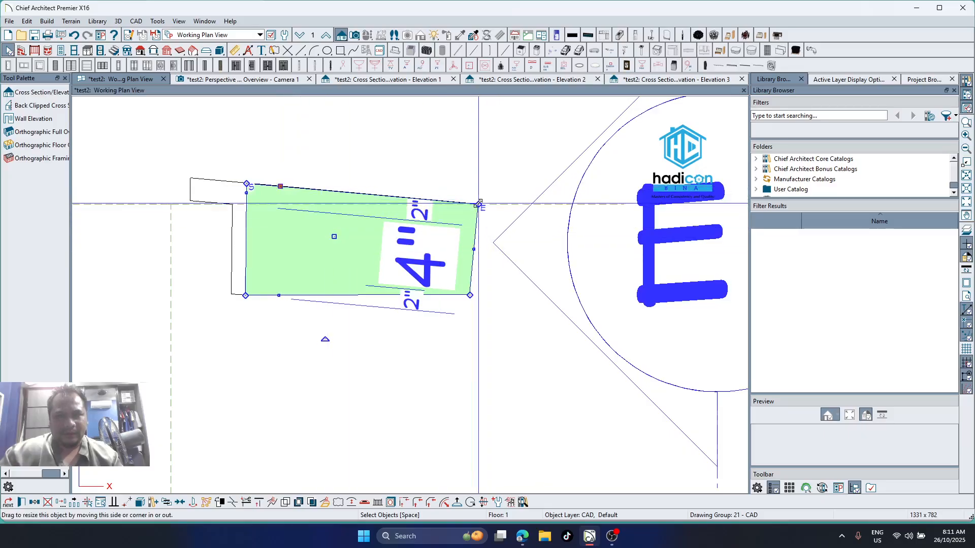
mouse_move(479, 203)
mouse_down()
mouse_move(450, 200)
mouse_move(479, 203)
mouse_move(470, 195)
mouse_up()
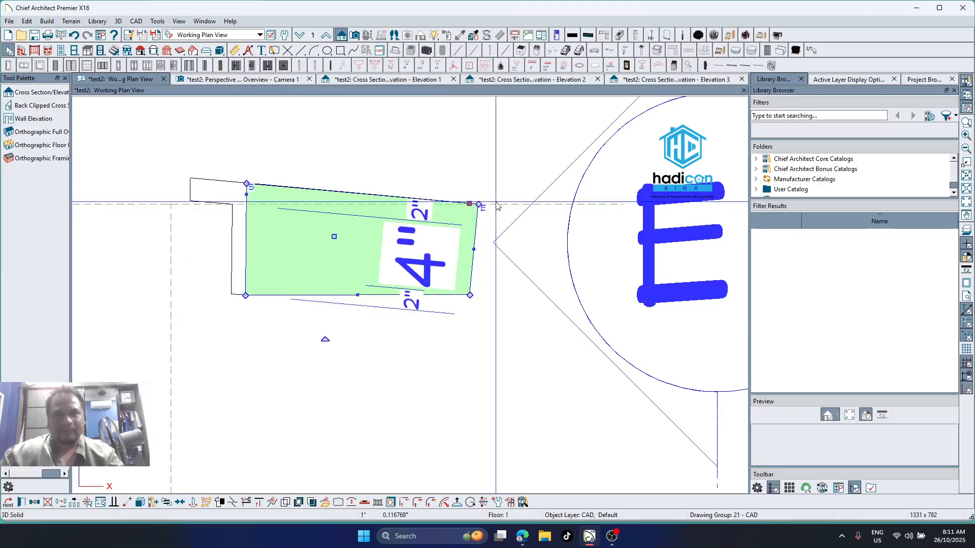
click(472, 311)
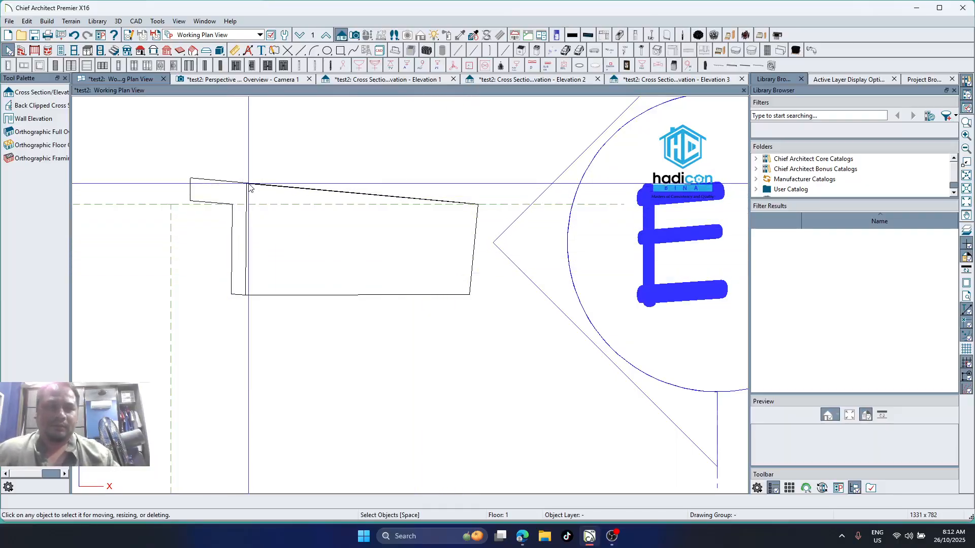
Rotate the tile solids about 4° counterclockwise in plan and shift them about 1" up against the dashed roof edge
click(253, 207)
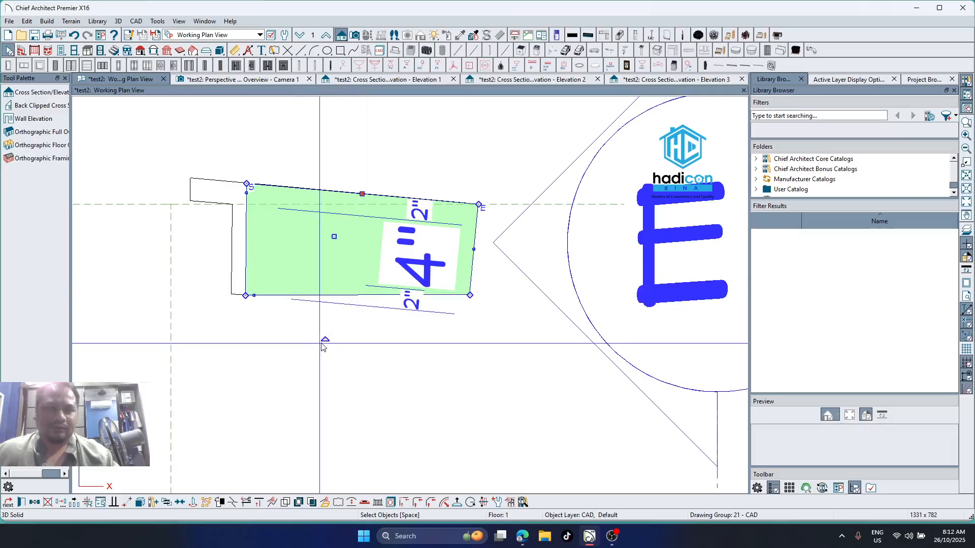
drag(326, 338, 330, 339)
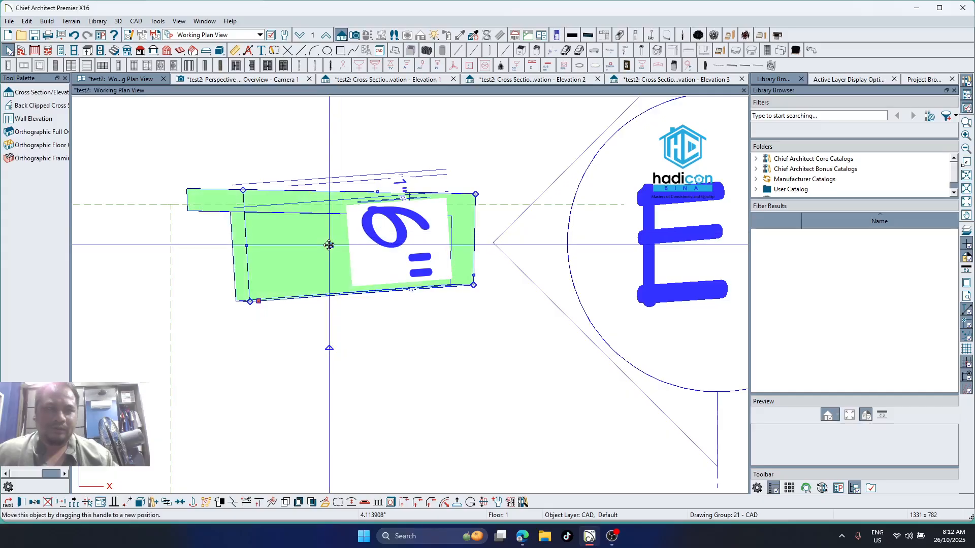
drag(330, 243, 333, 237)
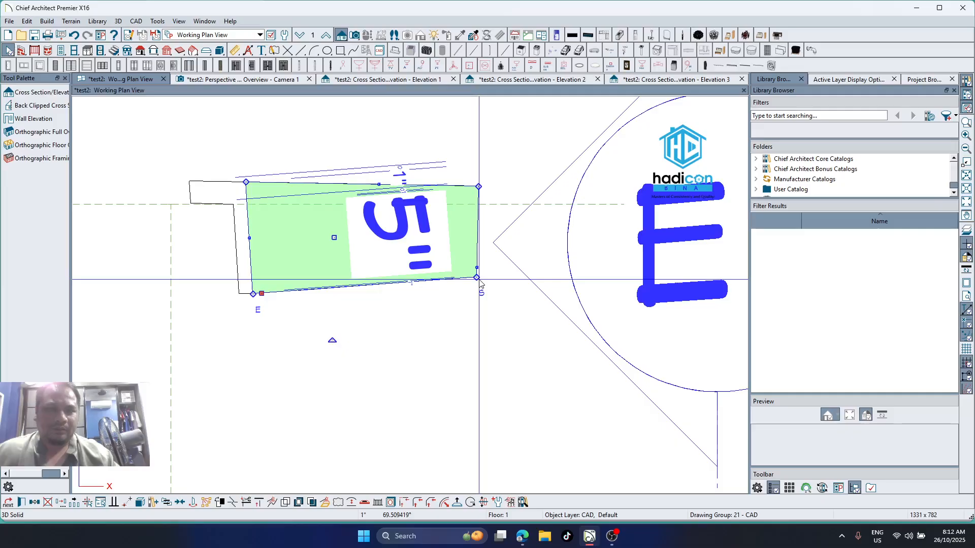
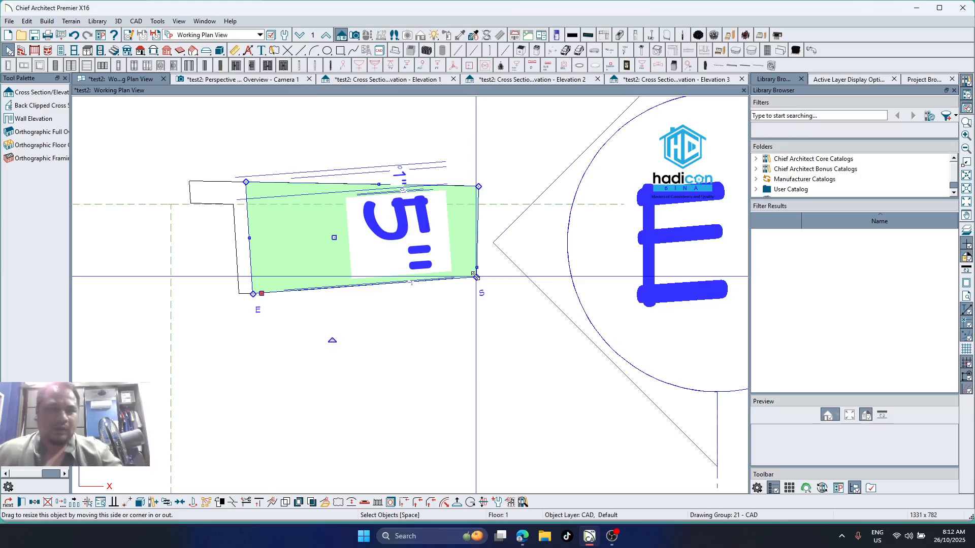
Draw a 2' horizontal reference line from the tile solid's lower left corner and bring its lower right corner onto that line
drag(475, 276, 480, 294)
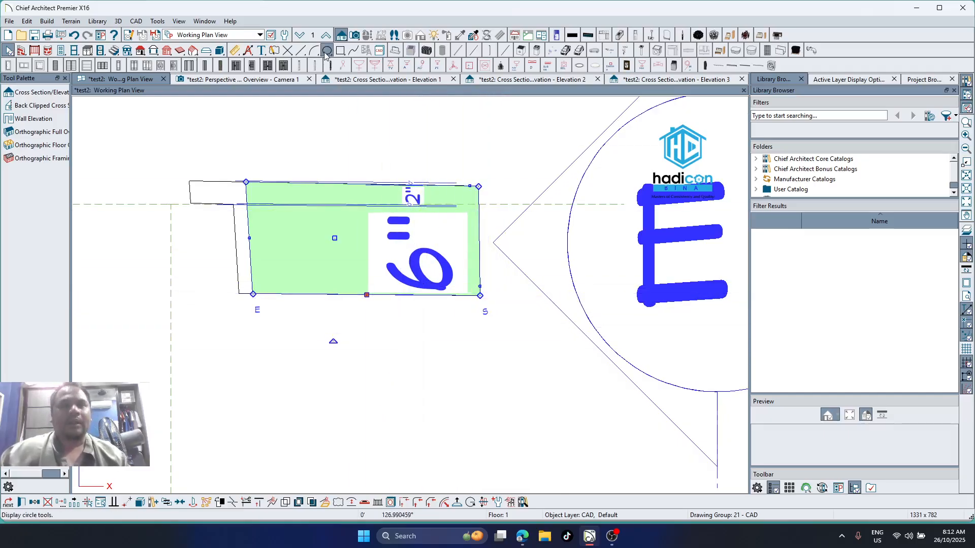
click(299, 50)
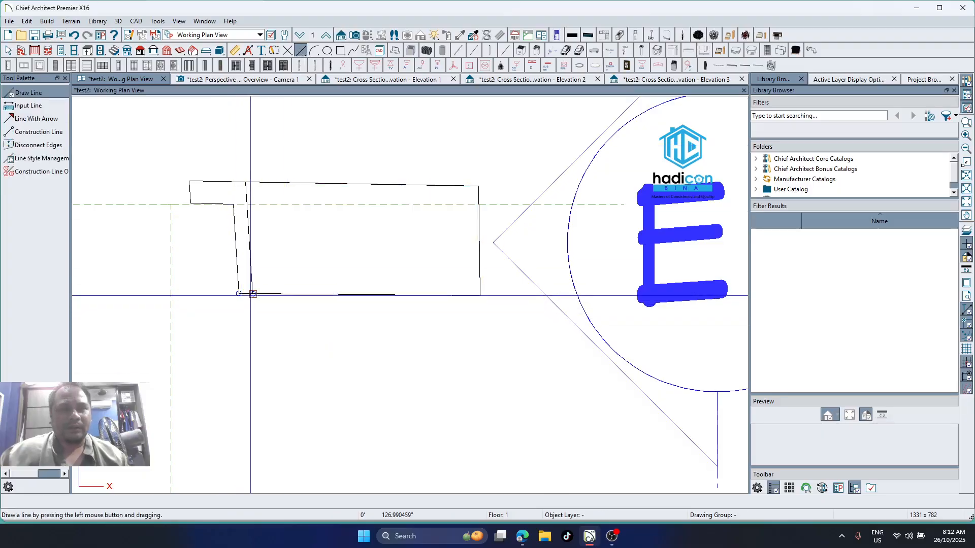
mouse_move(253, 294)
mouse_down()
mouse_move(575, 302)
mouse_move(617, 294)
mouse_up()
scroll(463, 266, up, 5)
key(space)
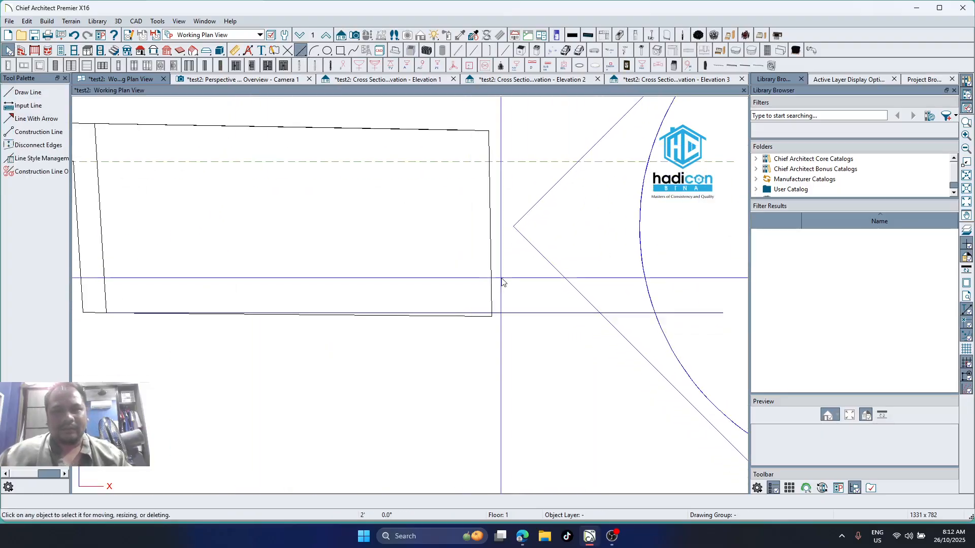
click(486, 283)
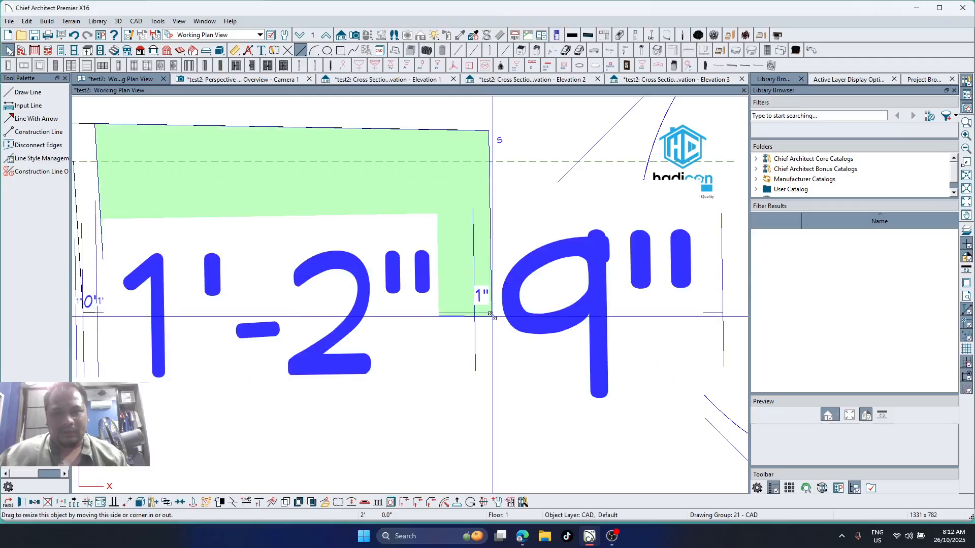
drag(491, 315, 492, 314)
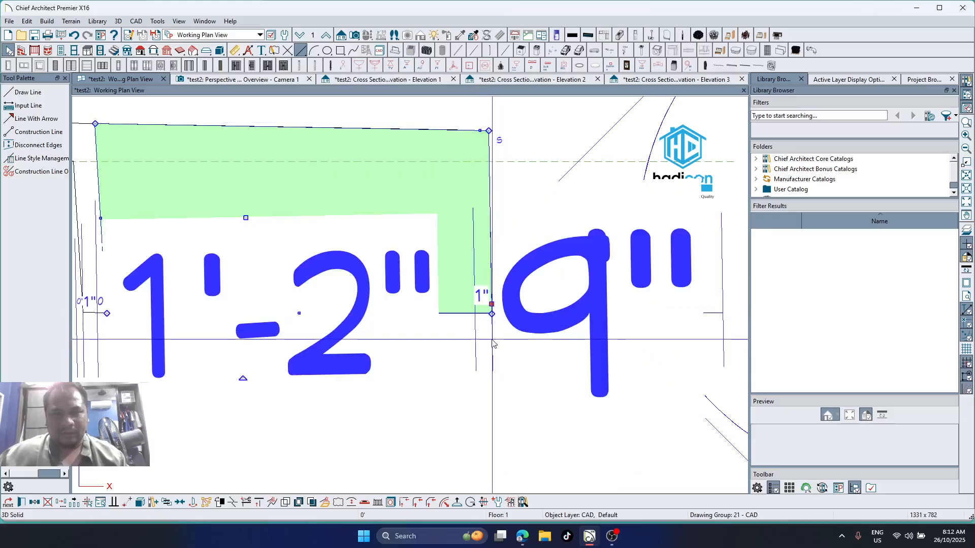
scroll(468, 329, down, 1)
key(Escape)
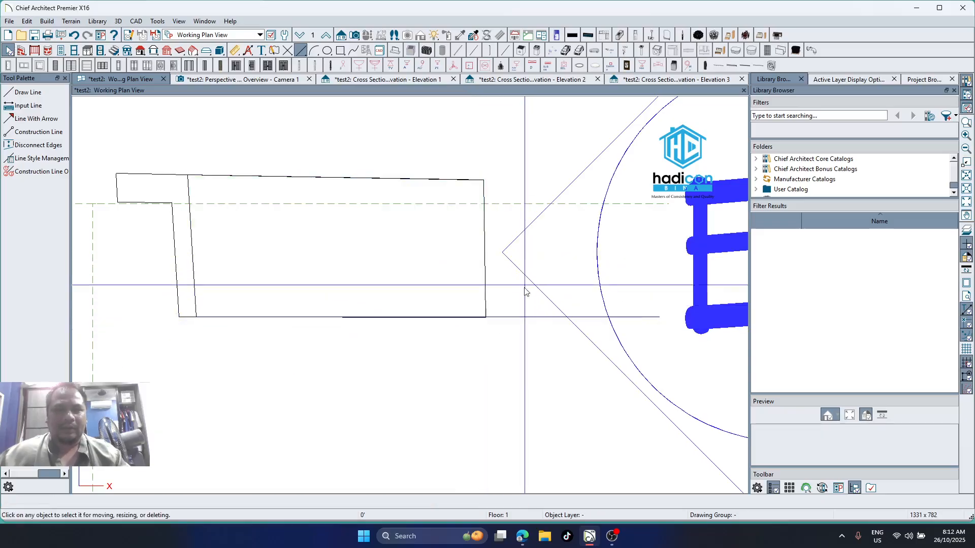
Draw a 1' vertical reference line up from the tile solid's lower right corner and pull its upper right corner onto the line
click(25, 92)
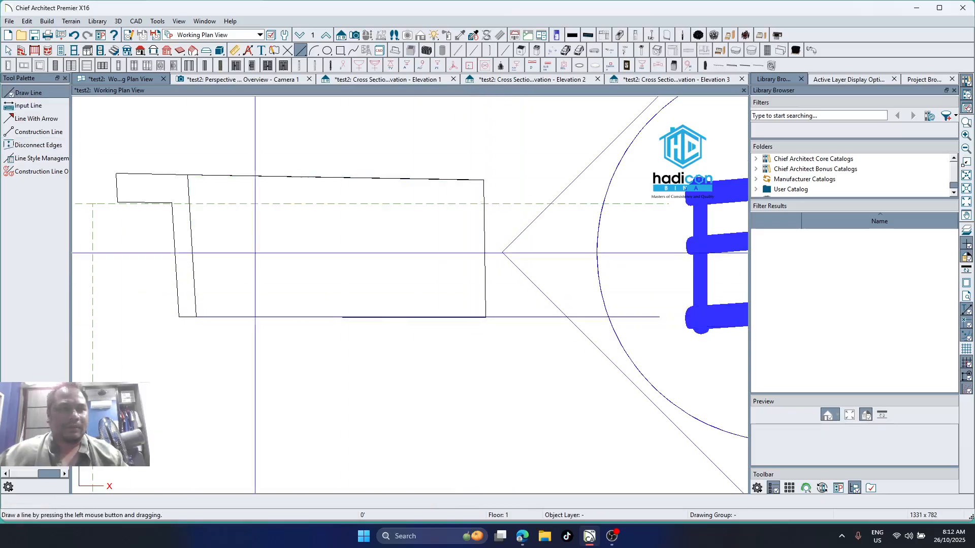
drag(485, 317, 483, 132)
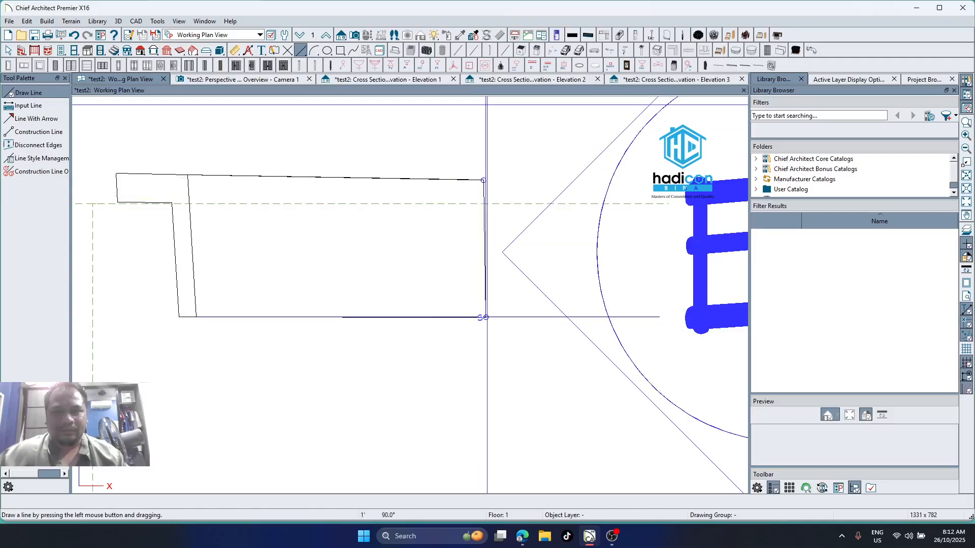
key(Escape)
scroll(479, 183, up, 3)
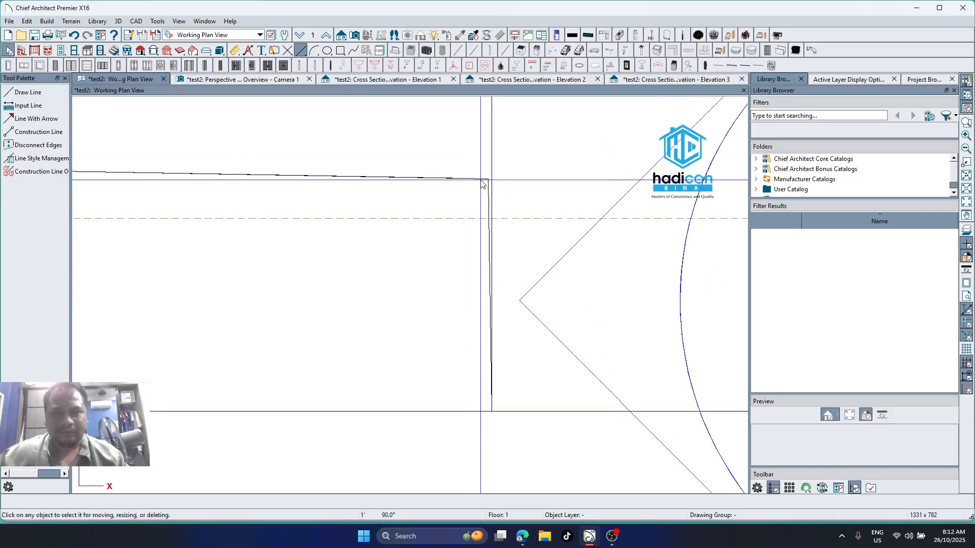
click(483, 182)
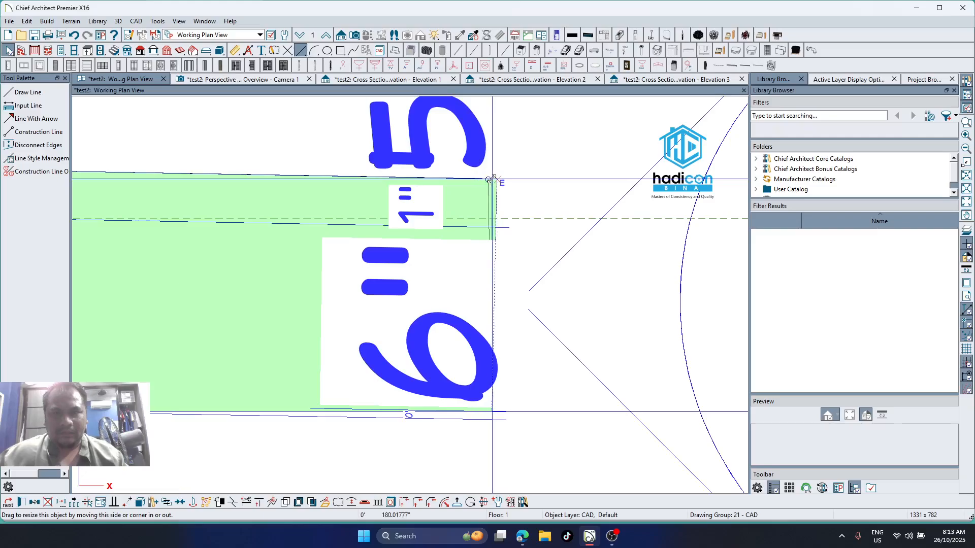
drag(490, 179, 491, 180)
scroll(515, 173, down, 3)
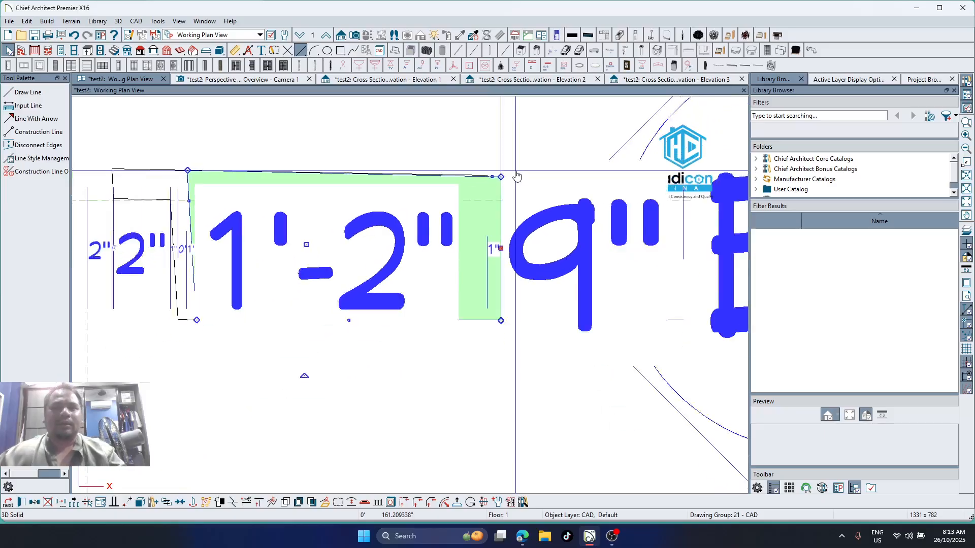
key(Escape)
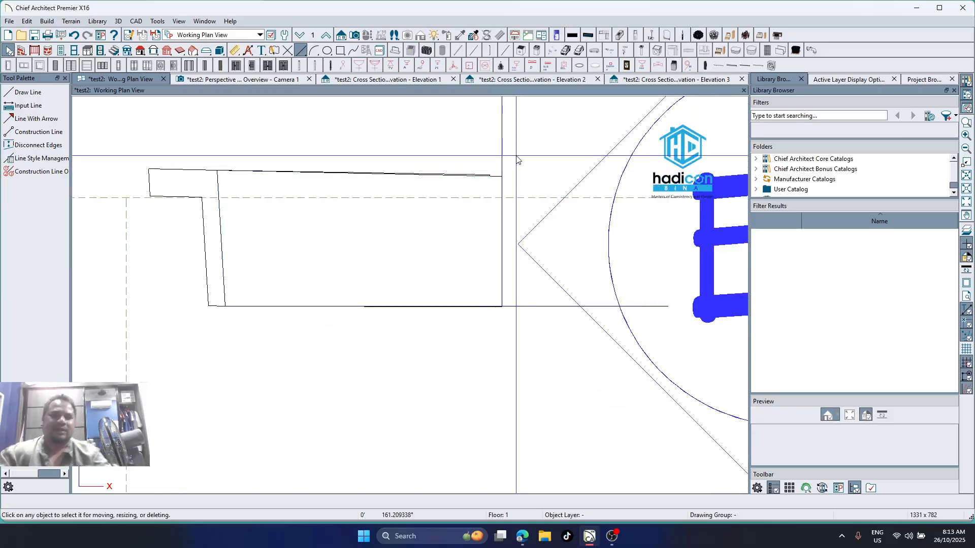
Delete the horizontal reference line along the tile's lower edge and cancel saving the elevation window
click(521, 305)
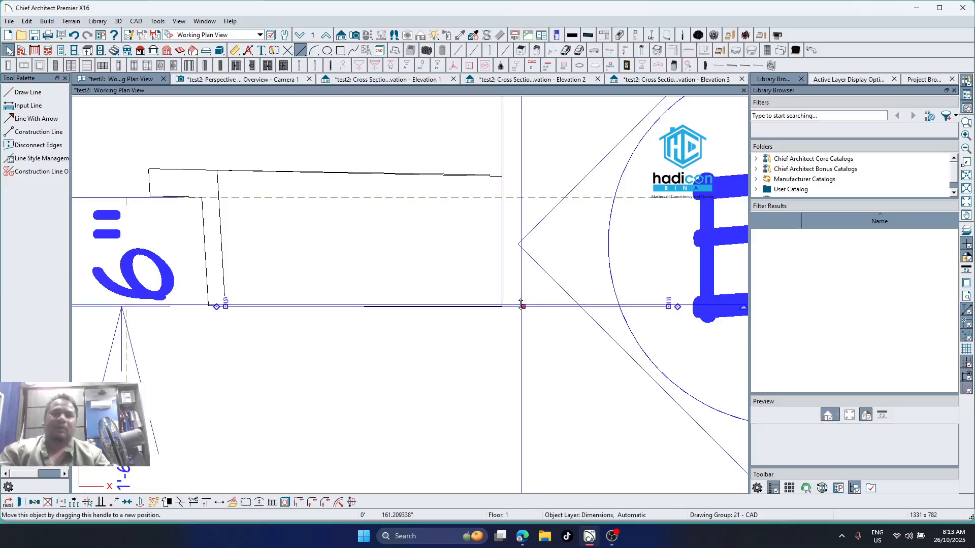
key(Delete)
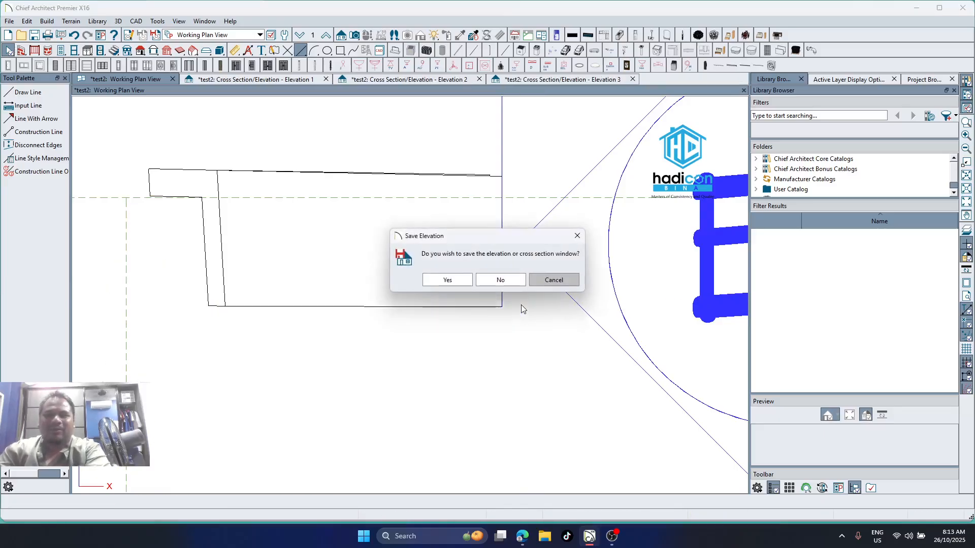
click(542, 285)
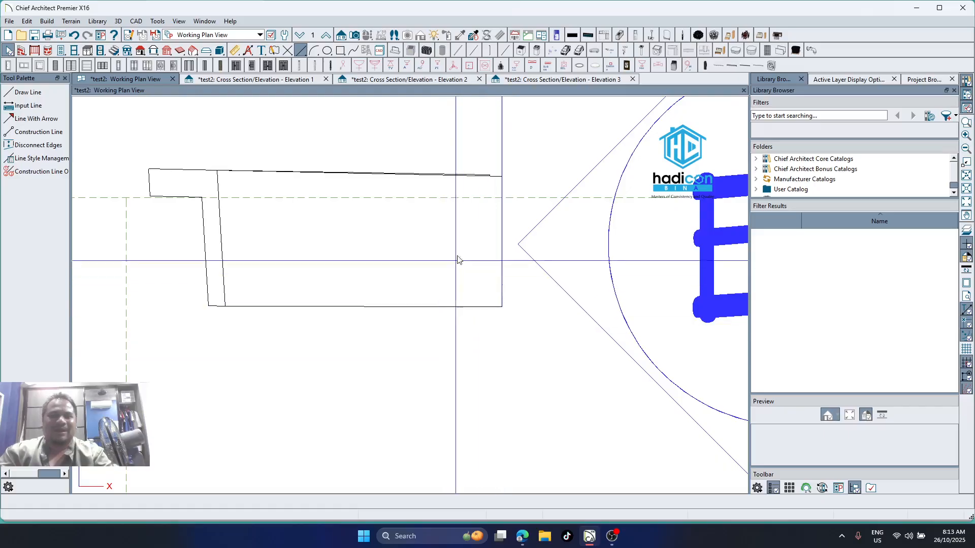
Delete the vertical reference line along the tile's right edge and cancel saving the elevation window
click(500, 142)
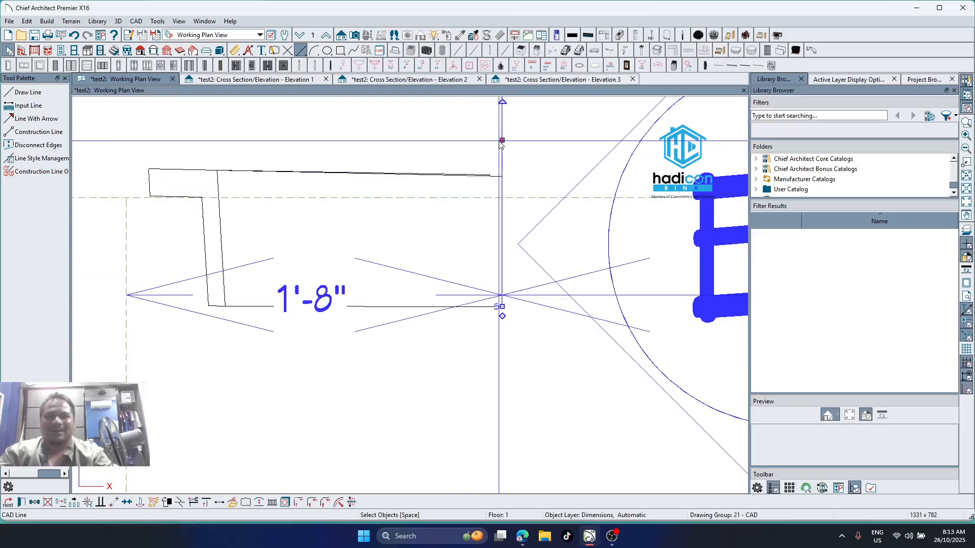
key(Delete)
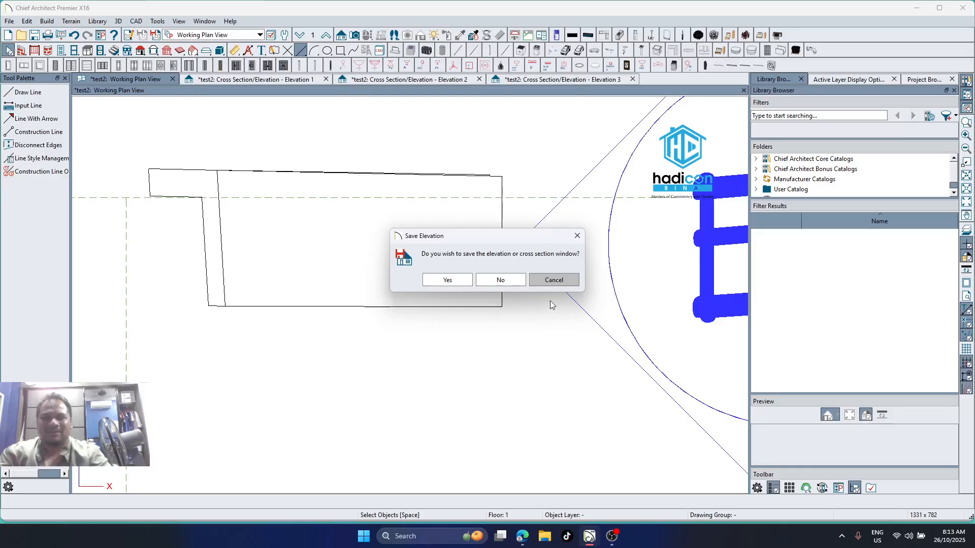
click(554, 280)
Rotate the tile solids together slightly clockwise in plan, so their right end tilts down
scroll(287, 345, down, 3)
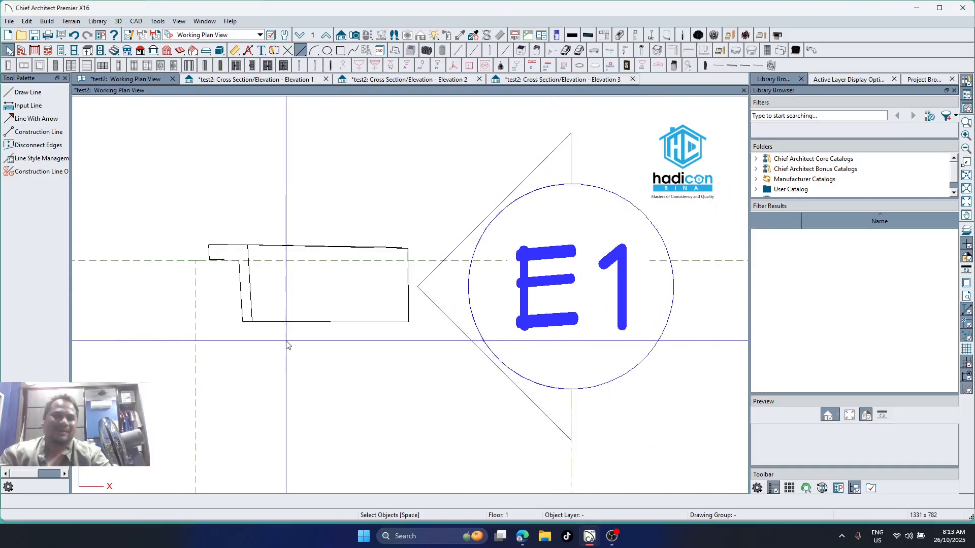
scroll(283, 340, down, 2)
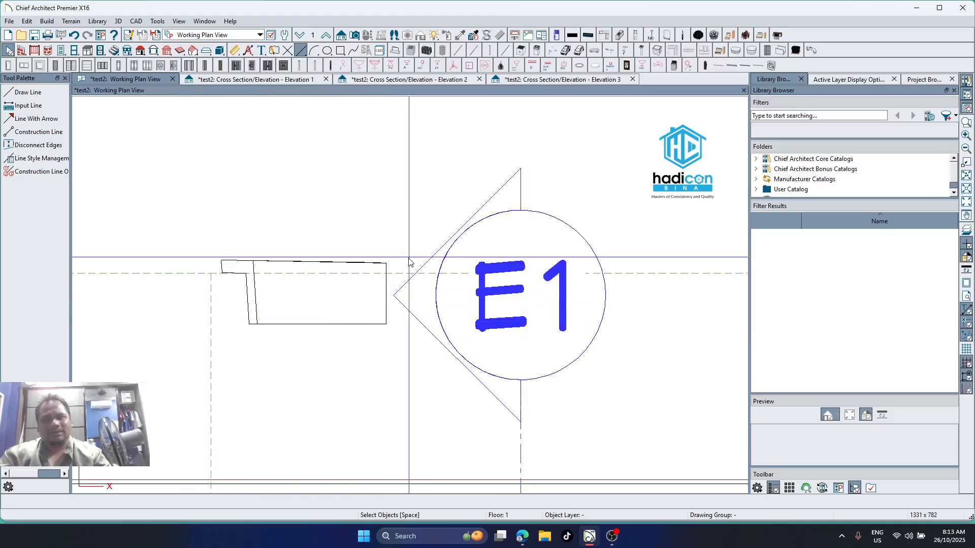
scroll(380, 272, up, 2)
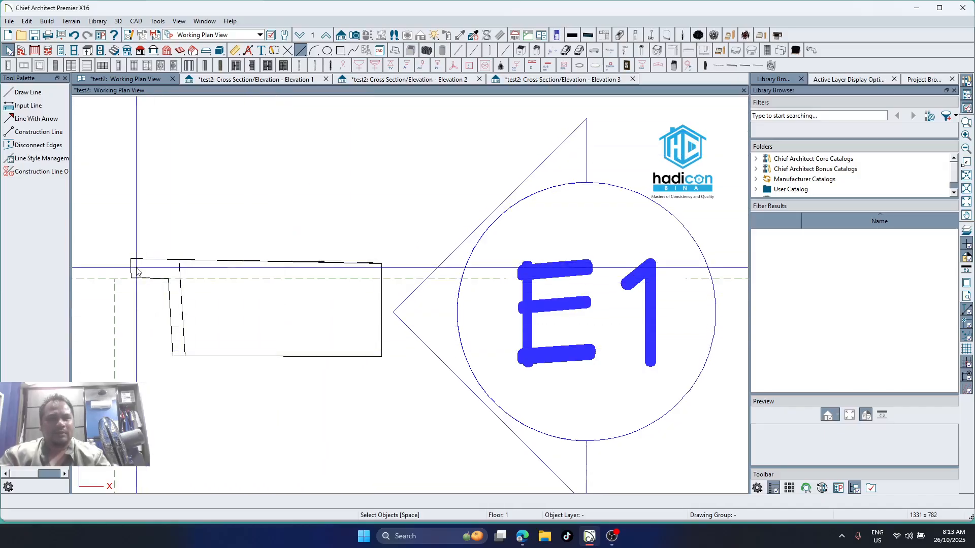
click(202, 342)
mouse_move(255, 397)
mouse_down()
mouse_move(281, 327)
mouse_move(254, 311)
mouse_up()
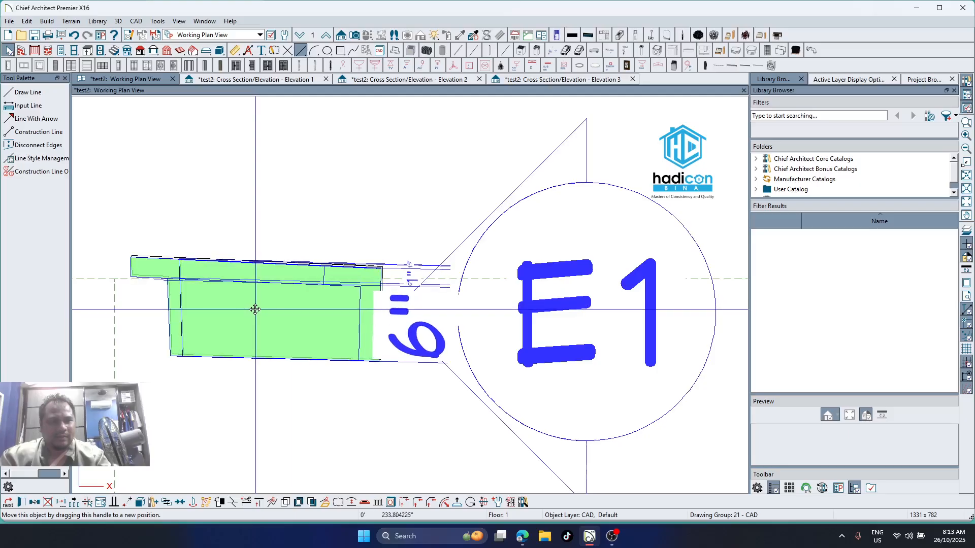
click(346, 375)
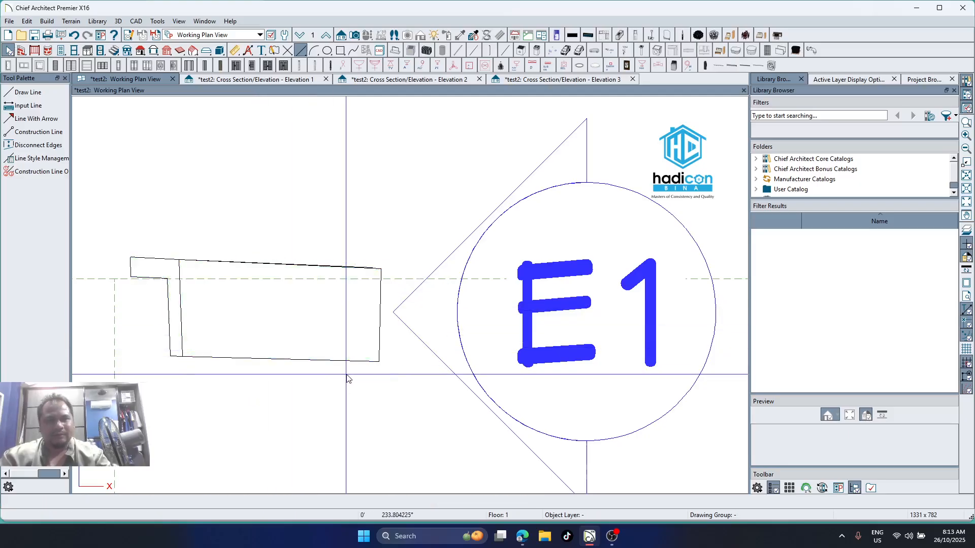
Pull the larger tile solid's lower right corner up until its lower edge is nearly level with its lower left corner
scroll(382, 371, up, 2)
click(380, 362)
drag(376, 358, 379, 349)
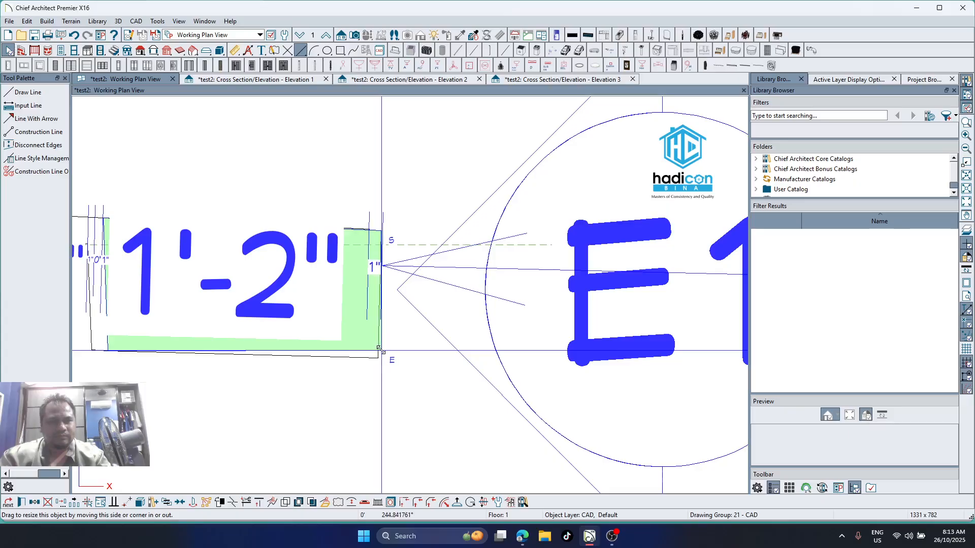
drag(378, 349, 380, 350)
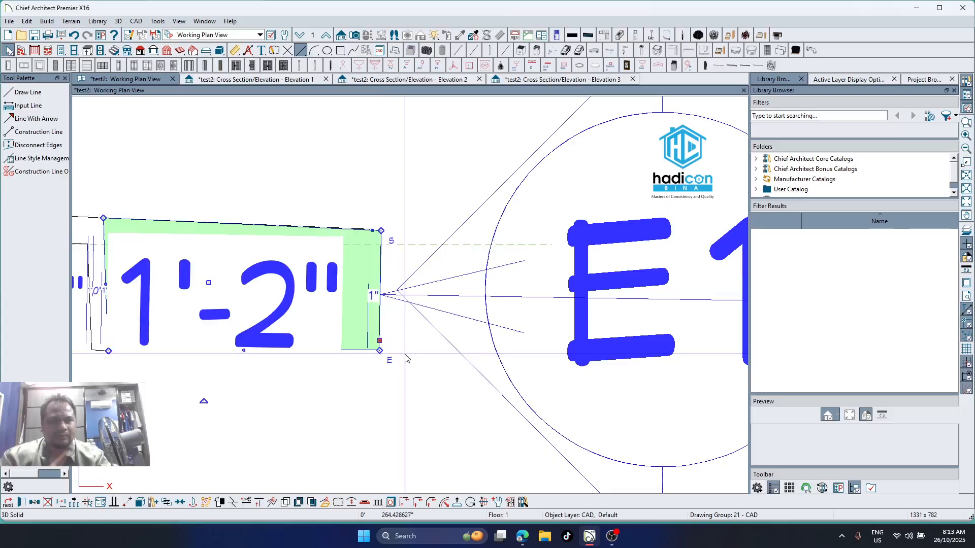
click(406, 359)
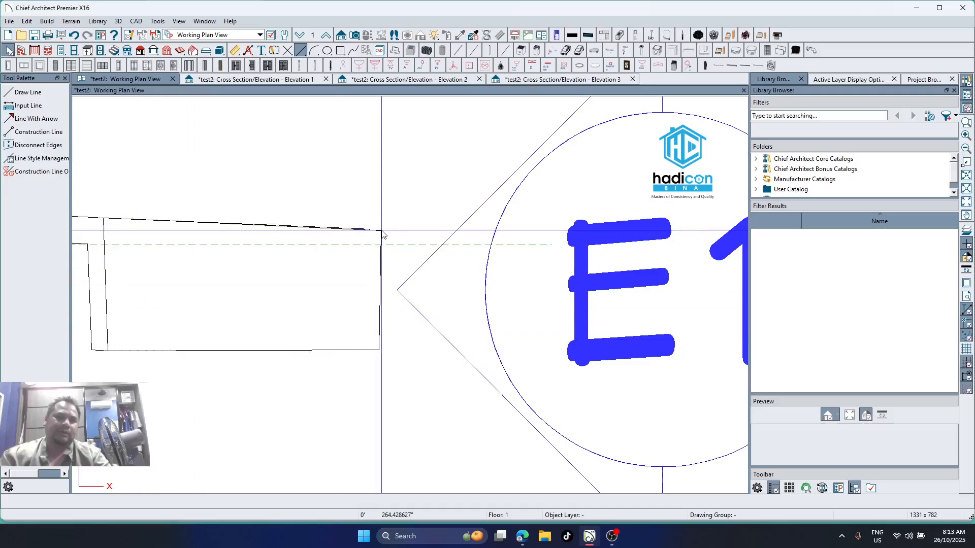
Open a perspective full overview and inspect the solid piece beside the ridge at the gable end
scroll(416, 317, down, 1)
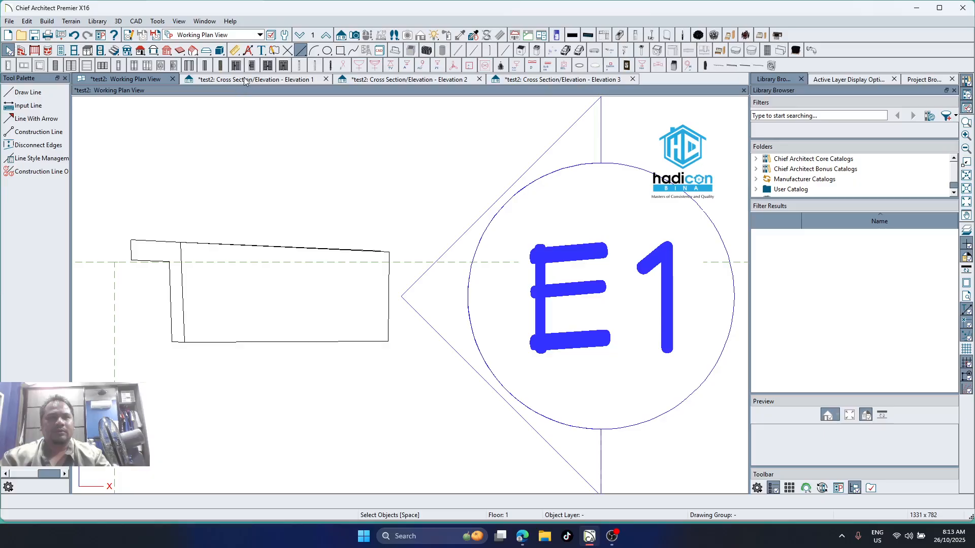
click(355, 34)
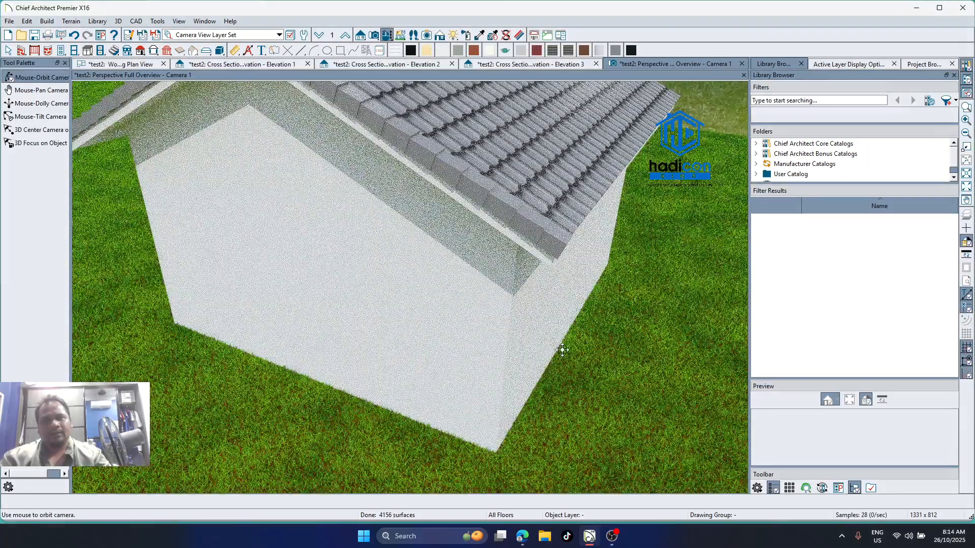
scroll(562, 350, down, 3)
drag(562, 350, 327, 196)
scroll(356, 238, up, 2)
scroll(355, 237, up, 5)
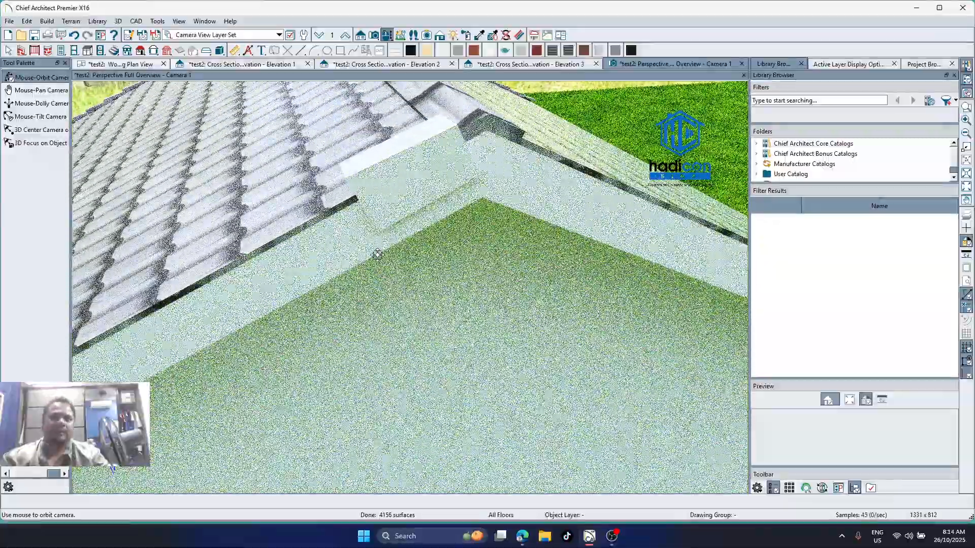
mouse_move(396, 128)
mouse_down()
mouse_move(387, 109)
mouse_move(346, 230)
mouse_move(342, 217)
mouse_up()
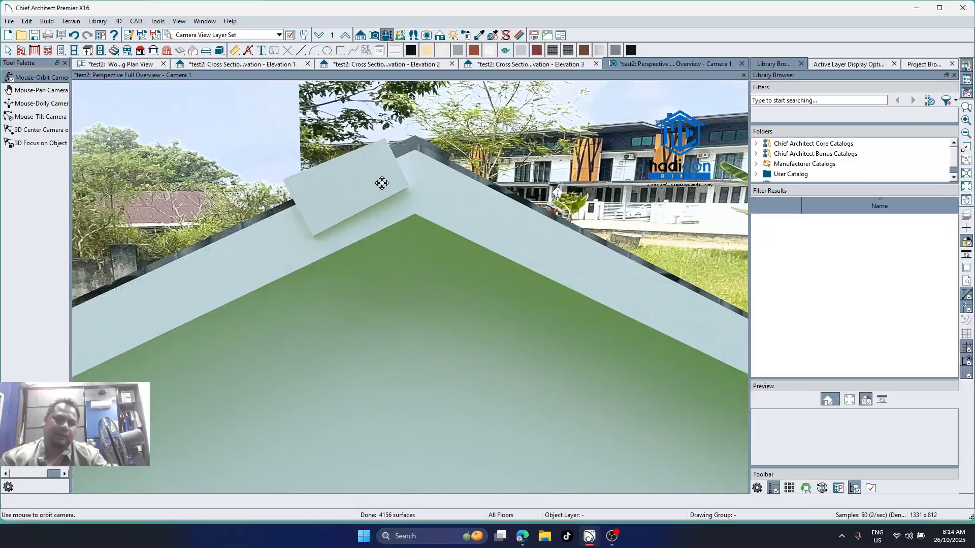
In Elevation 2, adjust the lower edge and downslope end of the rectangular solid beside the ridge
click(376, 65)
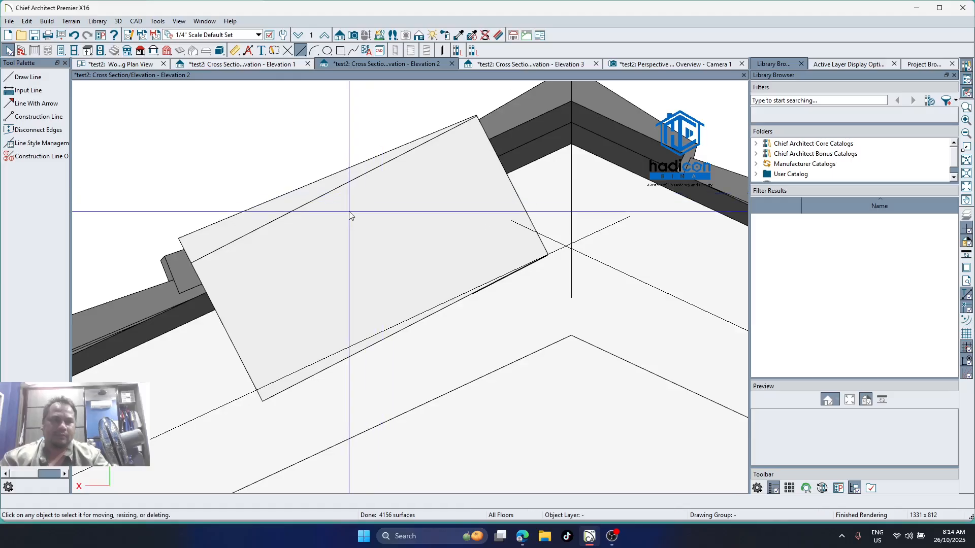
key(l)
mouse_move(548, 255)
mouse_down()
mouse_move(271, 398)
mouse_move(258, 389)
mouse_move(270, 399)
mouse_up()
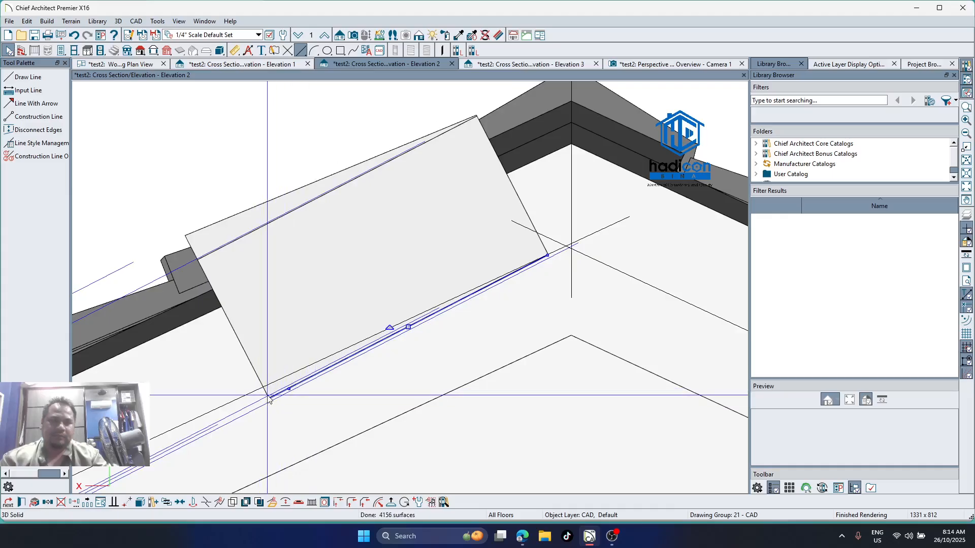
click(233, 335)
click(256, 371)
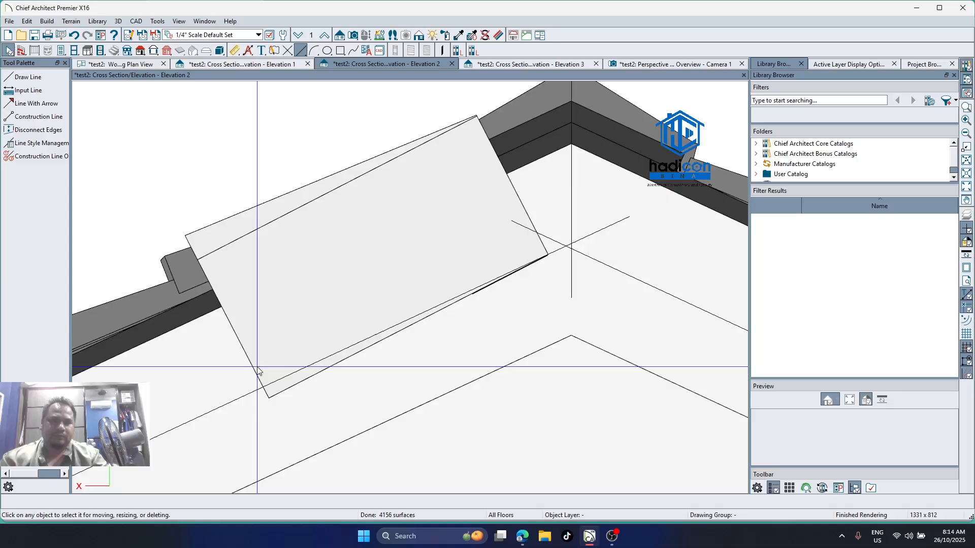
drag(258, 374, 252, 374)
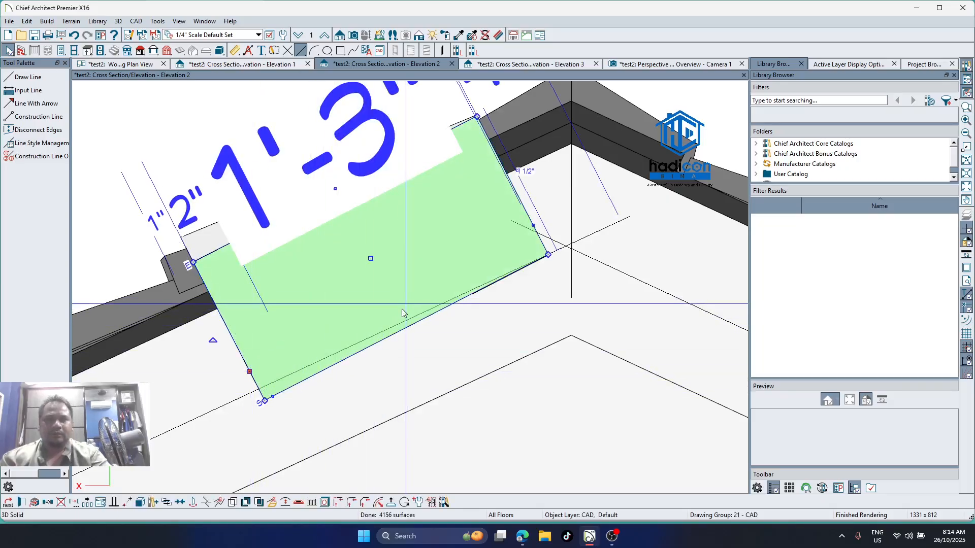
key(Escape)
scroll(200, 366, down, 2)
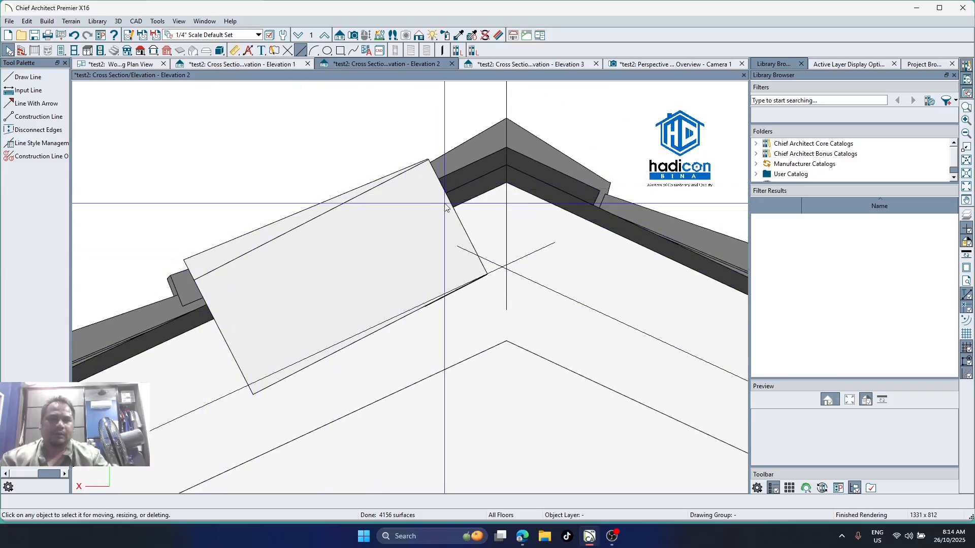
Rotate the rectangular solid slightly so its lower edge follows the slope of the roof reference line
click(474, 194)
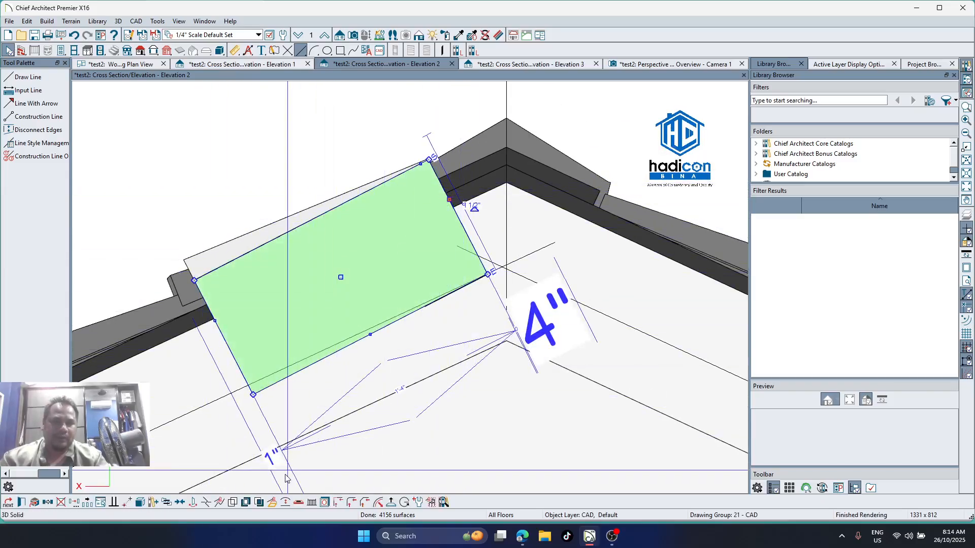
scroll(223, 317, down, 2)
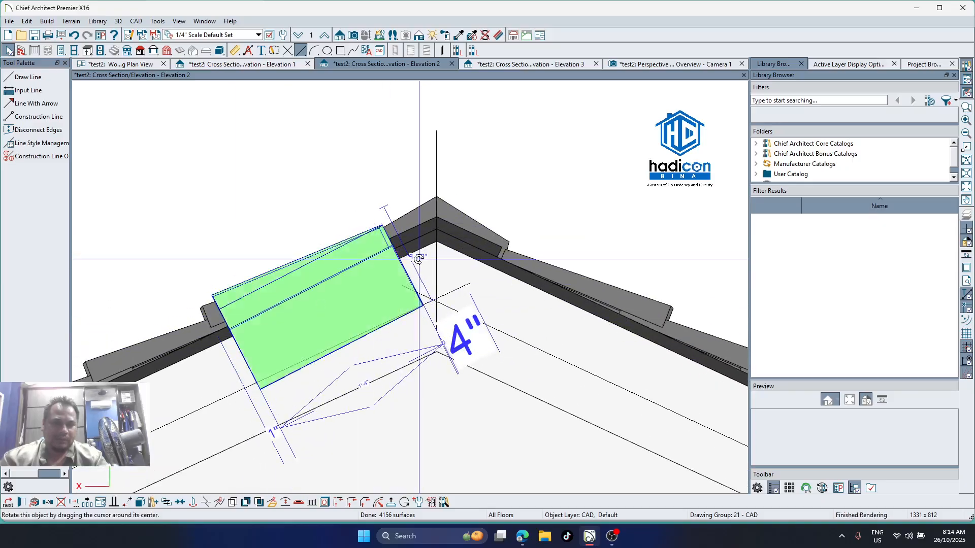
drag(420, 260, 422, 261)
scroll(382, 295, up, 2)
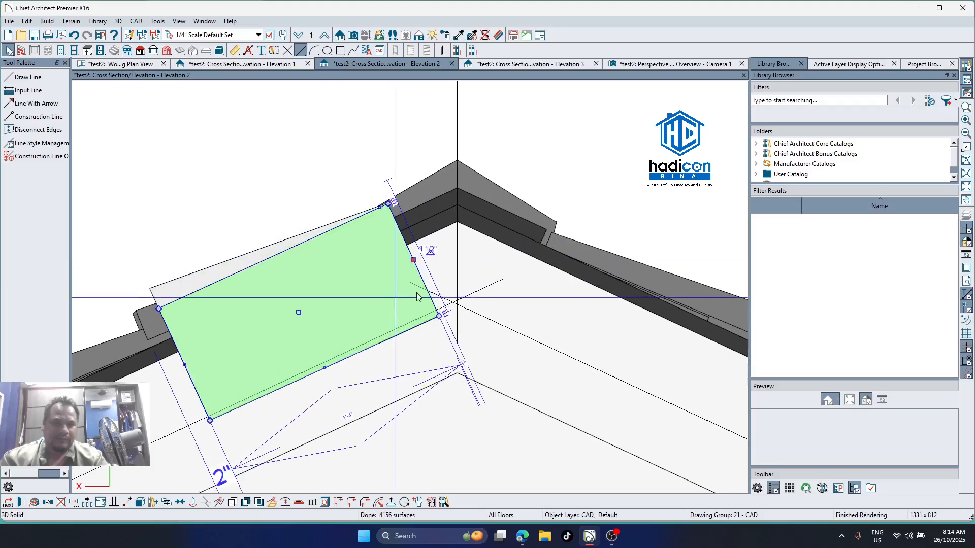
scroll(418, 332, up, 1)
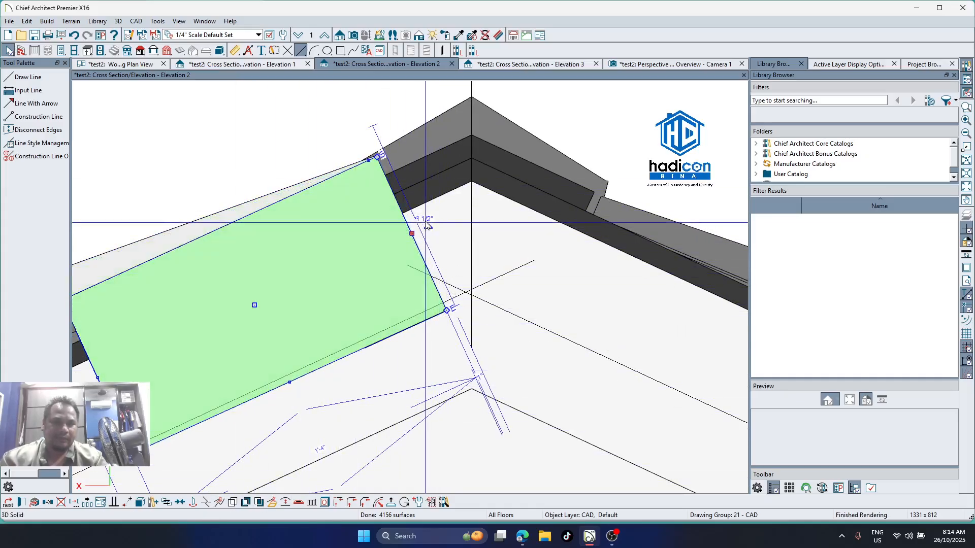
drag(427, 225, 426, 217)
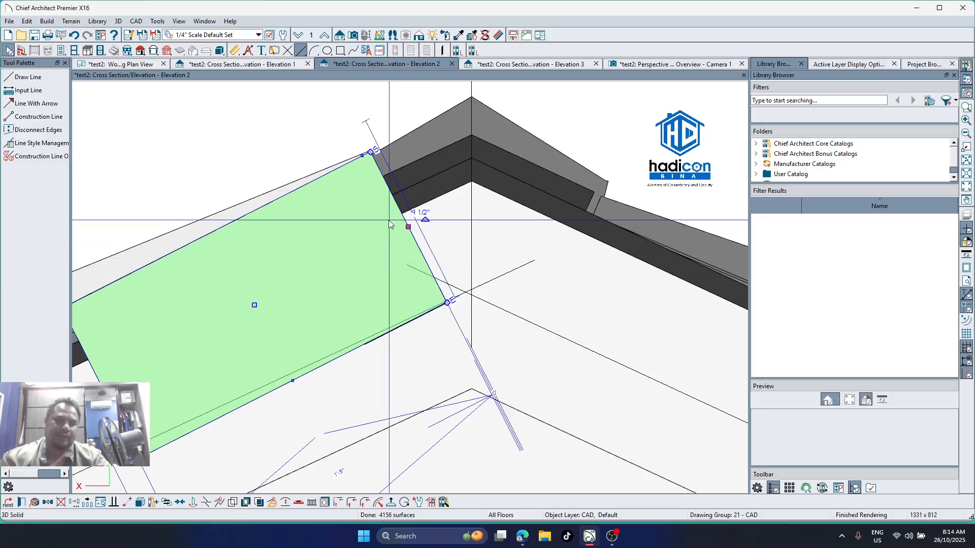
drag(425, 220, 427, 225)
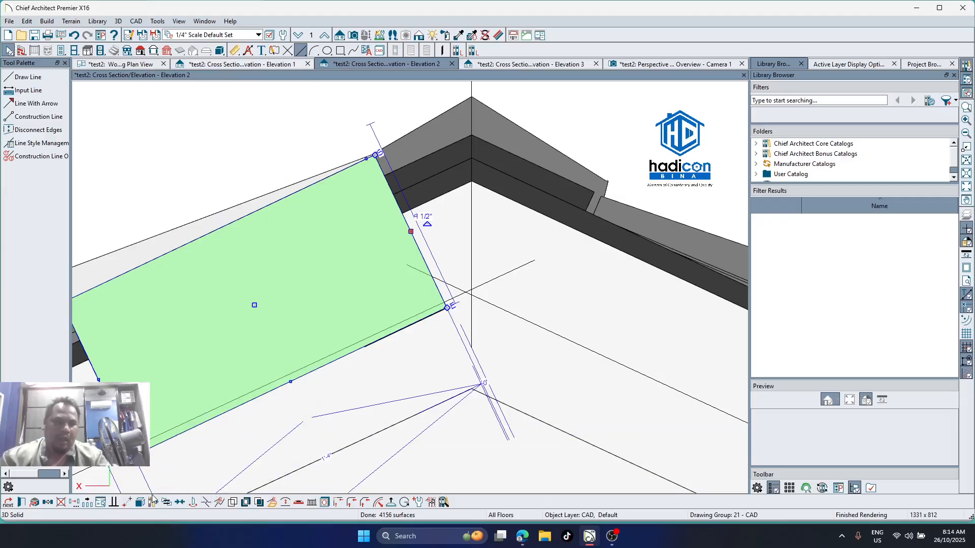
Move the rectangular solid point to point from its lower ridge-side corner onto the sloped reference line
click(126, 503)
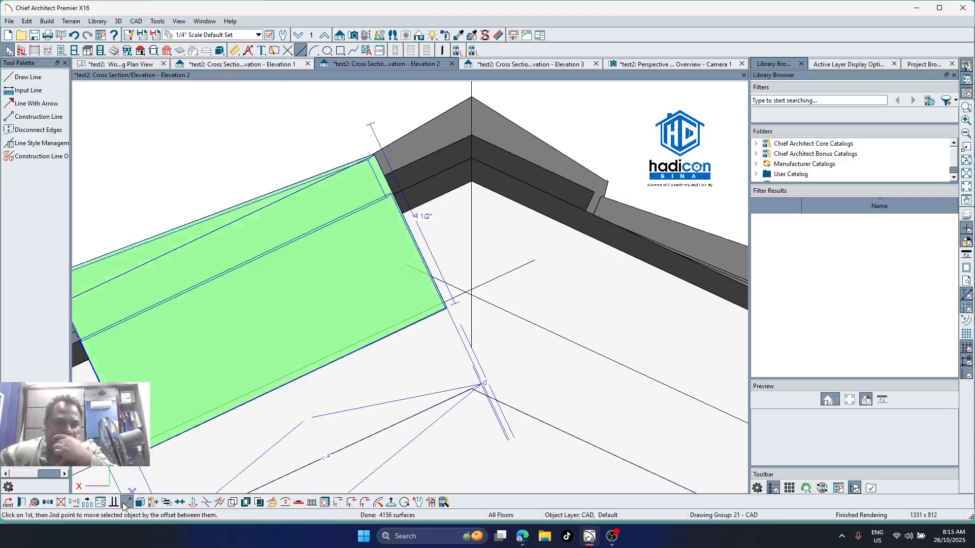
click(447, 307)
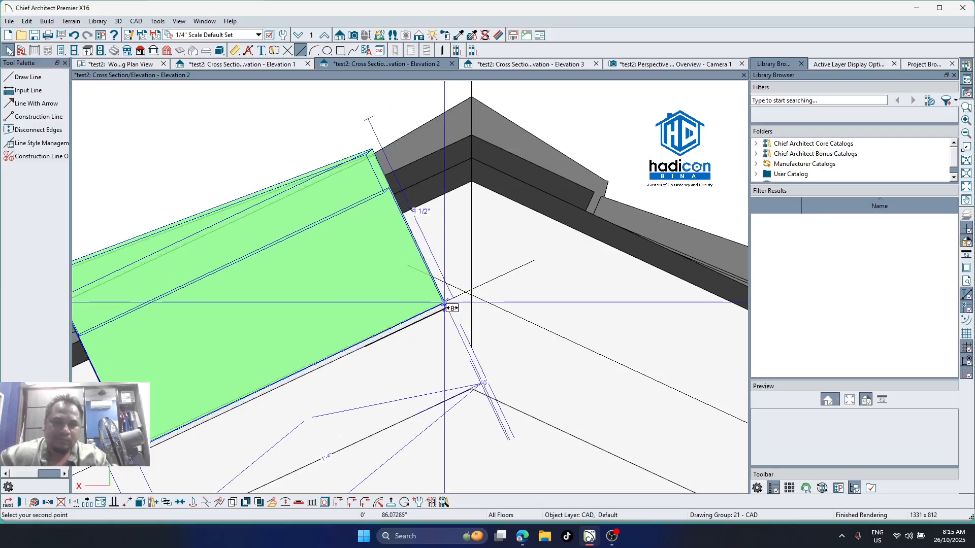
click(446, 306)
scroll(500, 283, down, 3)
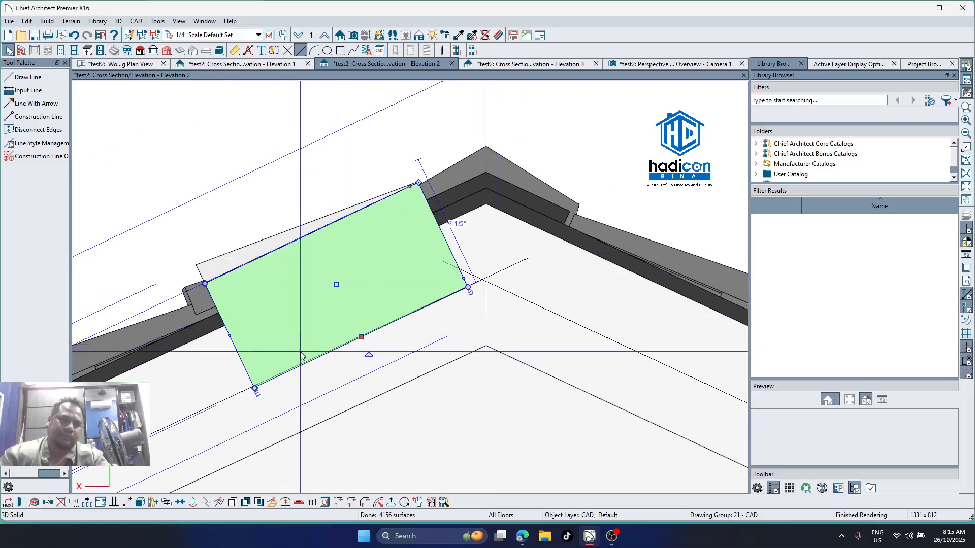
scroll(253, 405, up, 2)
key(Escape)
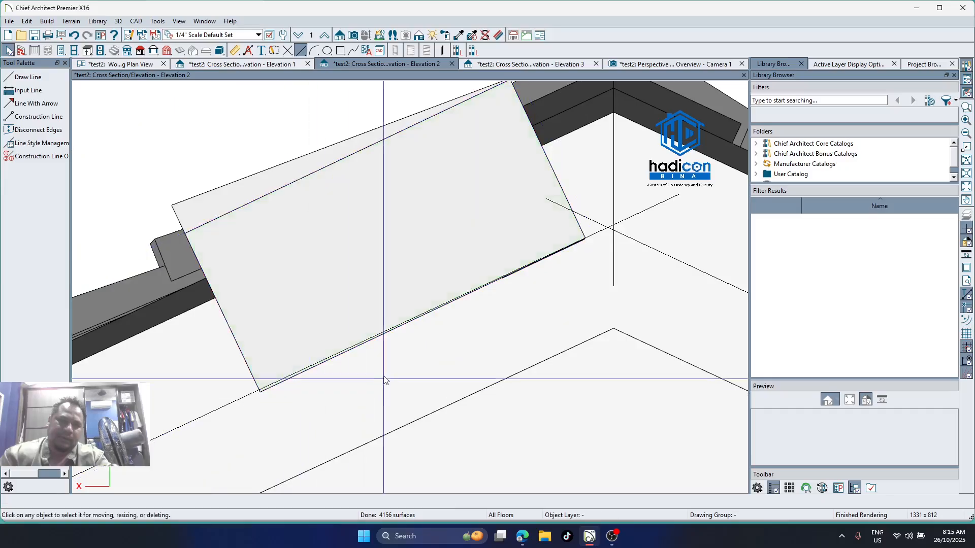
Fine-tune the solid's lower downslope corner against the sloped reference line
scroll(245, 361, up, 2)
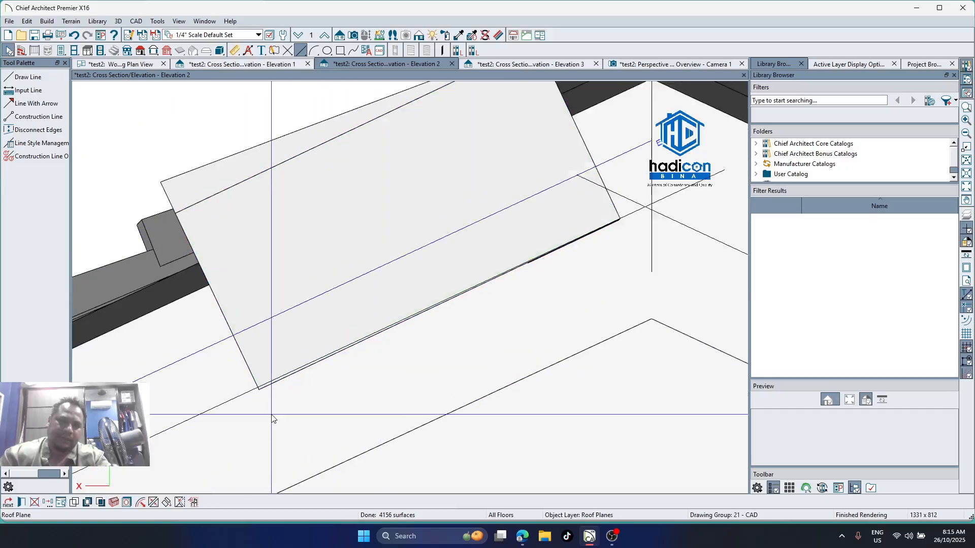
click(253, 389)
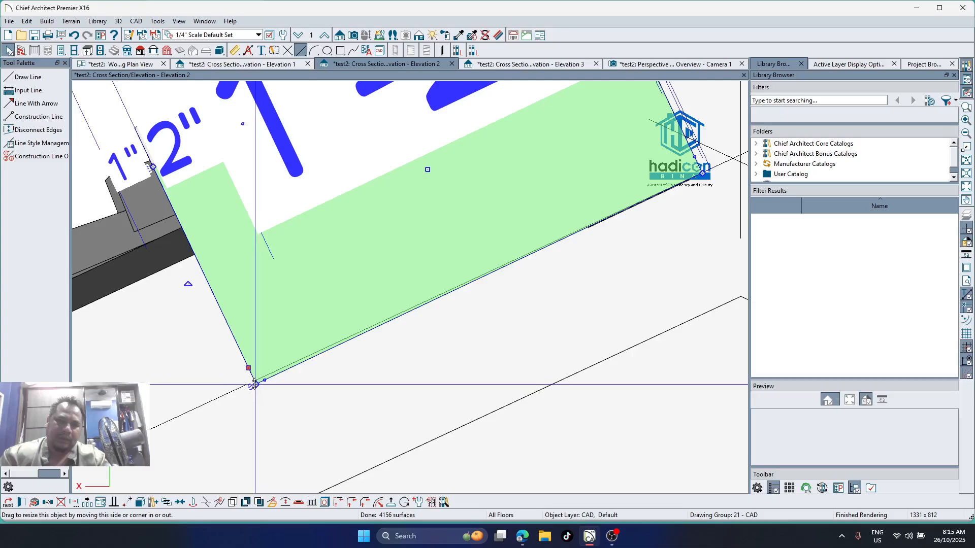
drag(255, 385, 259, 390)
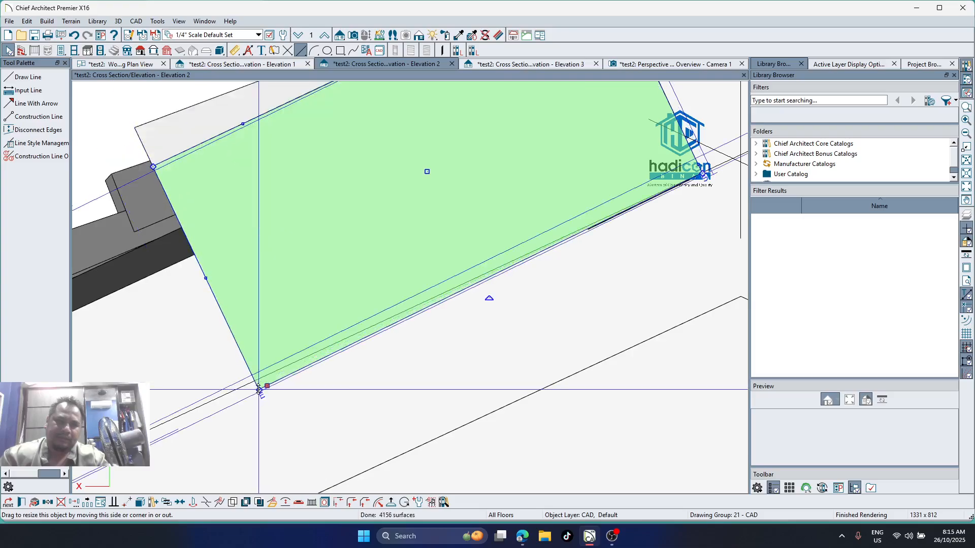
click(354, 394)
scroll(457, 312, down, 3)
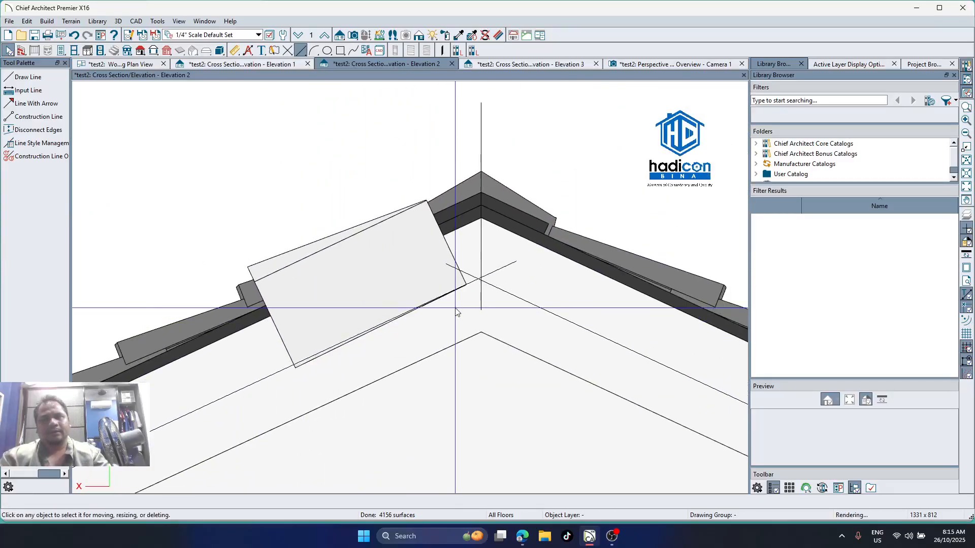
scroll(456, 312, down, 1)
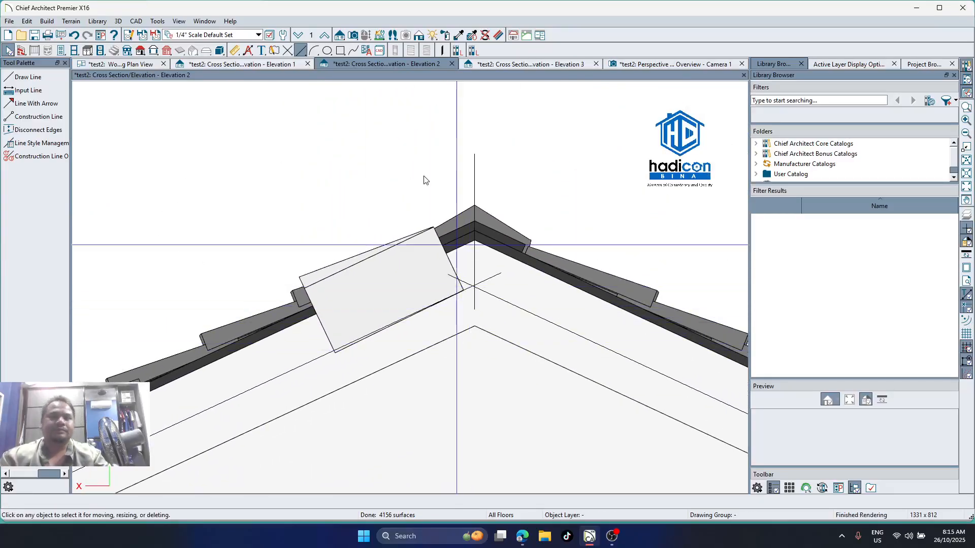
In the perspective view, raise the solid's lower edge slightly on the gable fascia
click(629, 65)
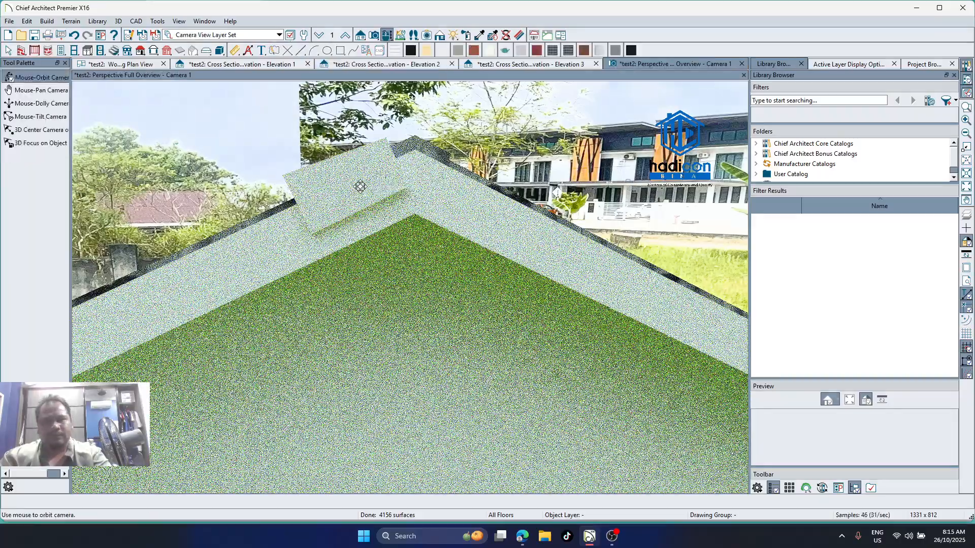
mouse_move(359, 184)
mouse_down()
mouse_move(417, 189)
mouse_move(343, 186)
mouse_move(369, 178)
mouse_move(368, 194)
mouse_up()
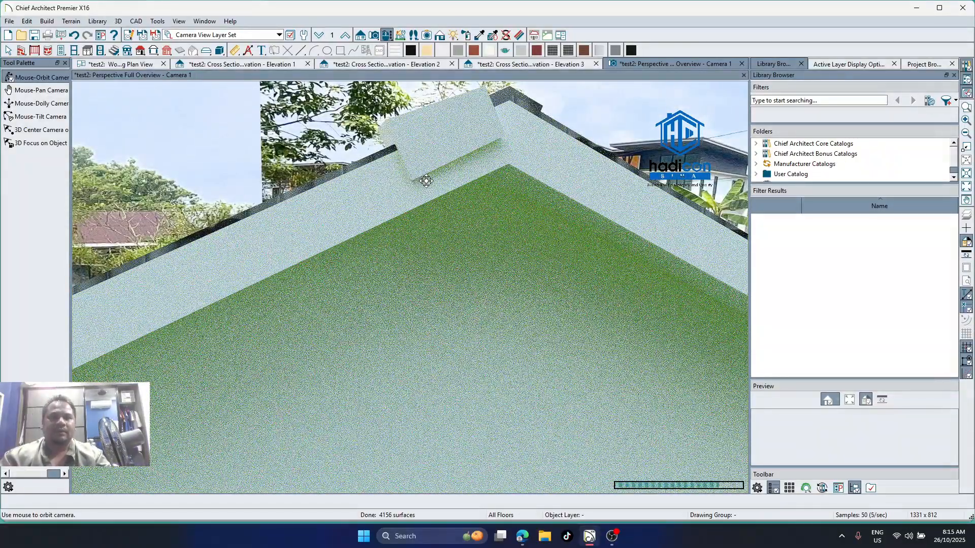
click(453, 147)
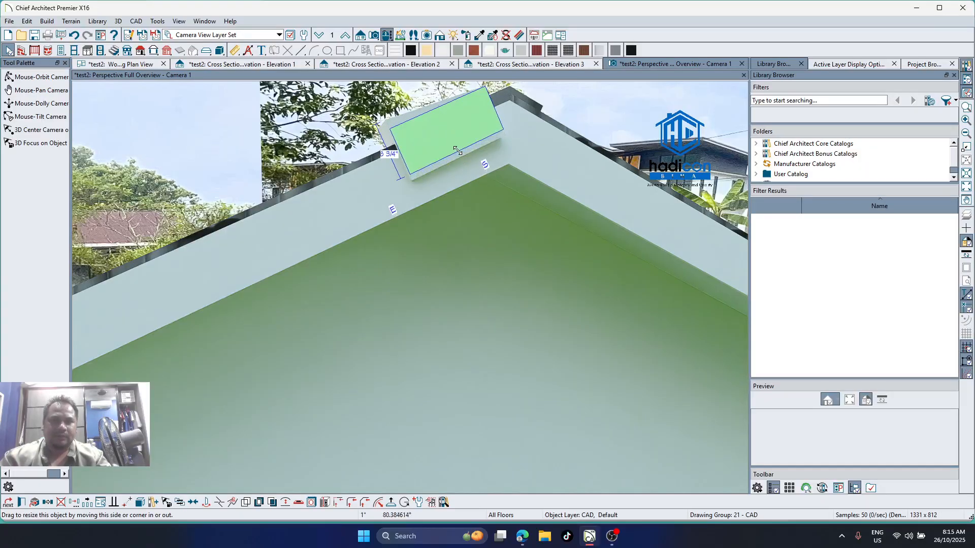
click(458, 151)
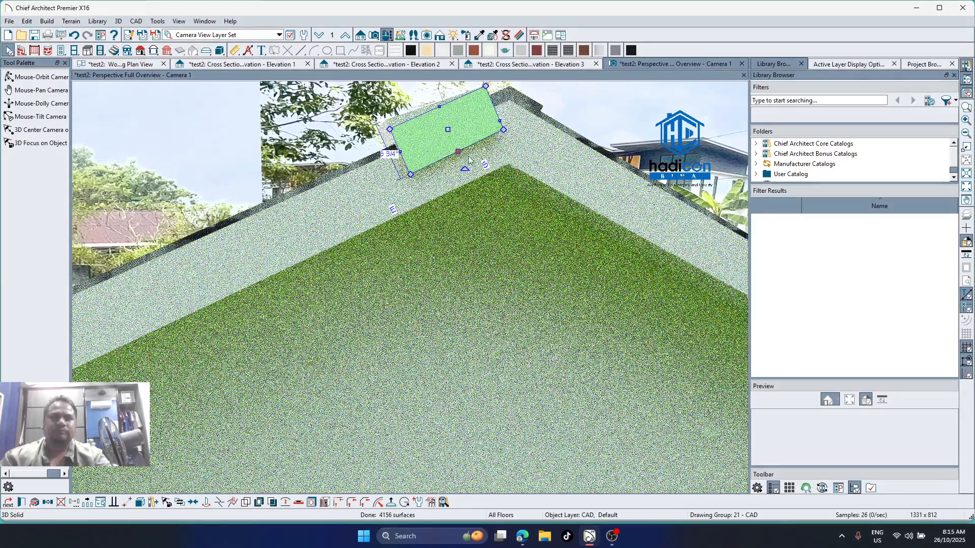
key(Escape)
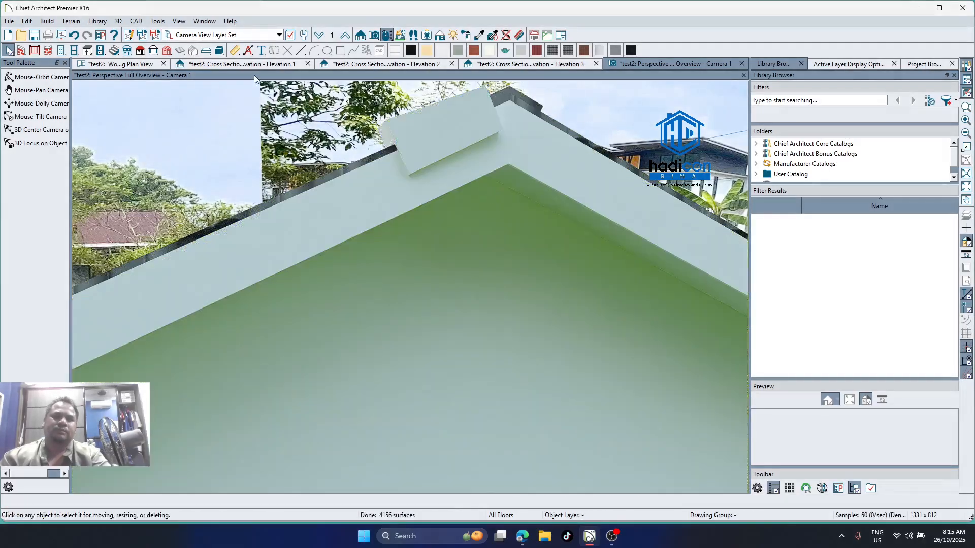
Return to Elevation 2 and move the sloped reference line up to the solid's lower ridge-side corner
click(486, 64)
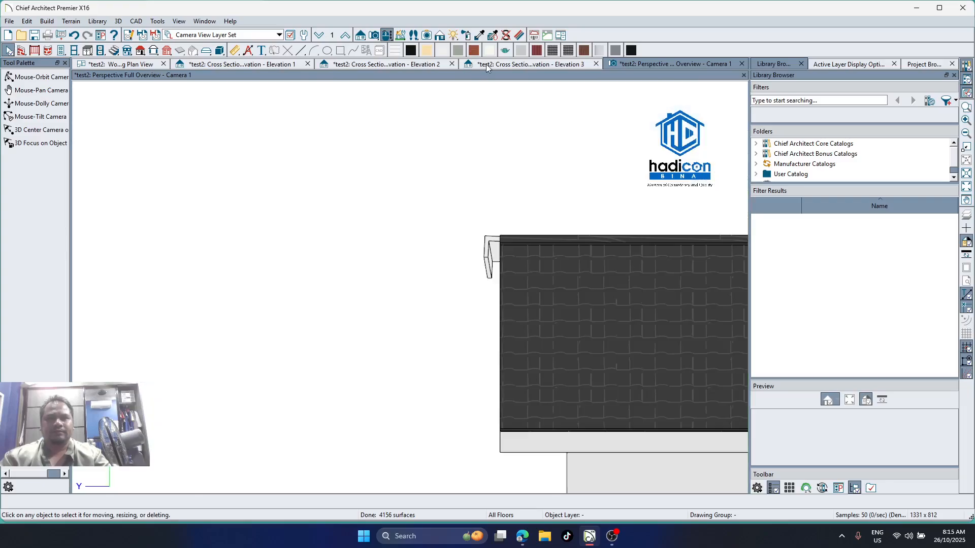
click(379, 65)
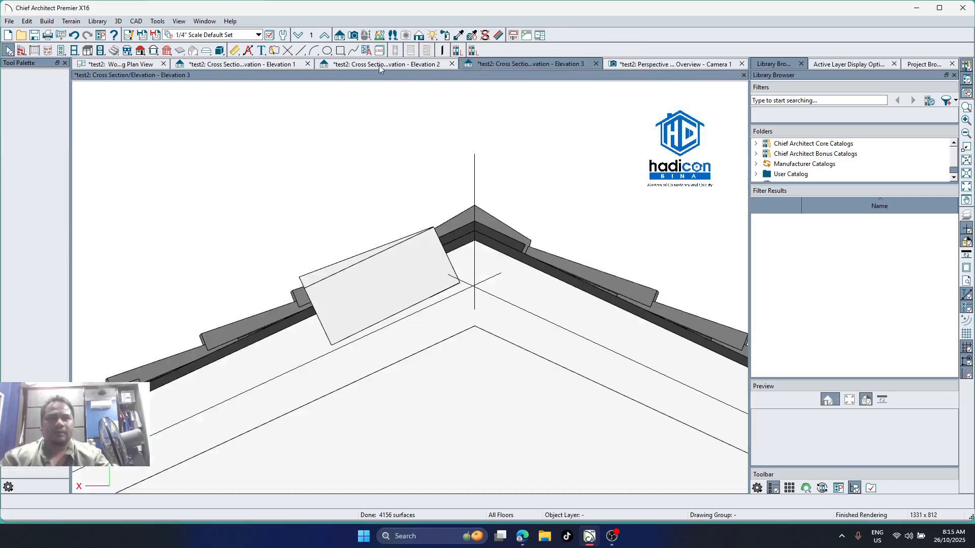
key(/)
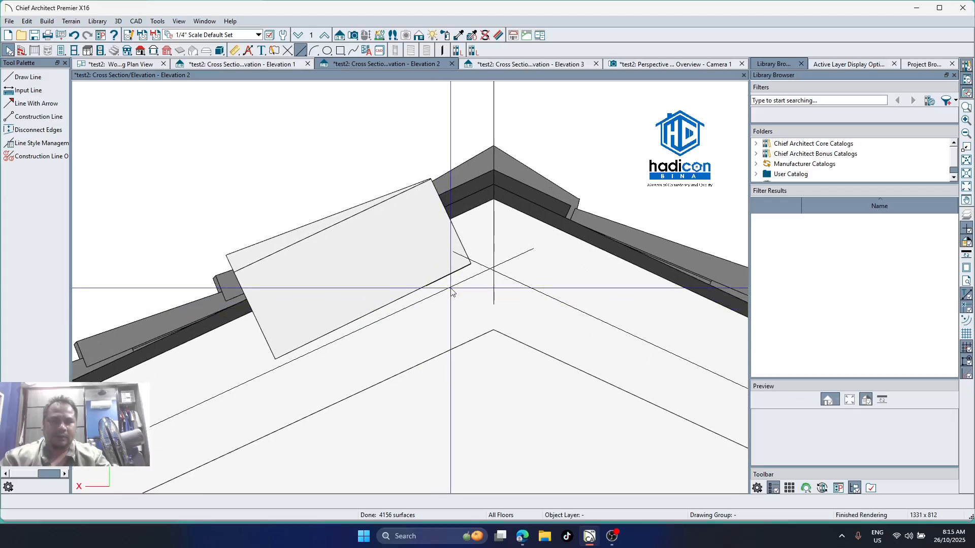
click(450, 287)
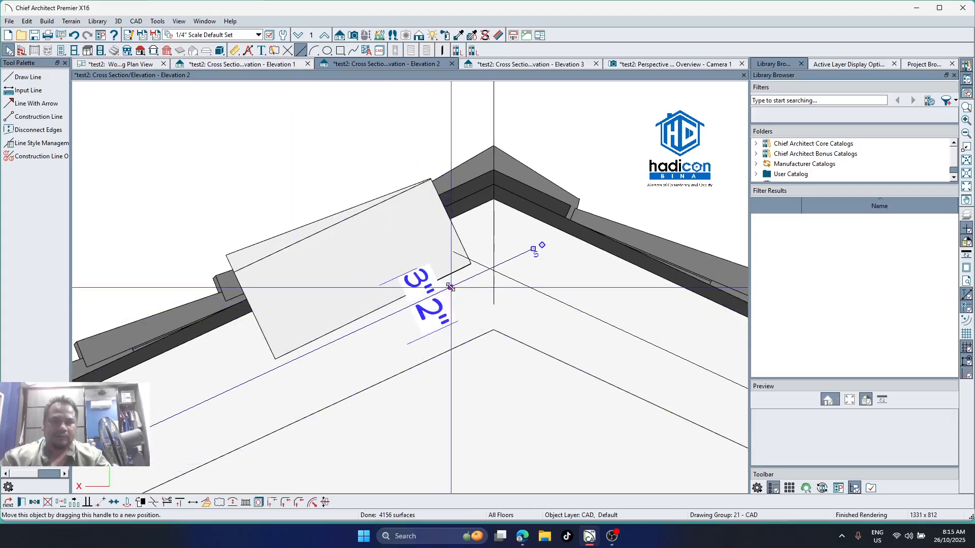
drag(451, 287, 470, 264)
key(Escape)
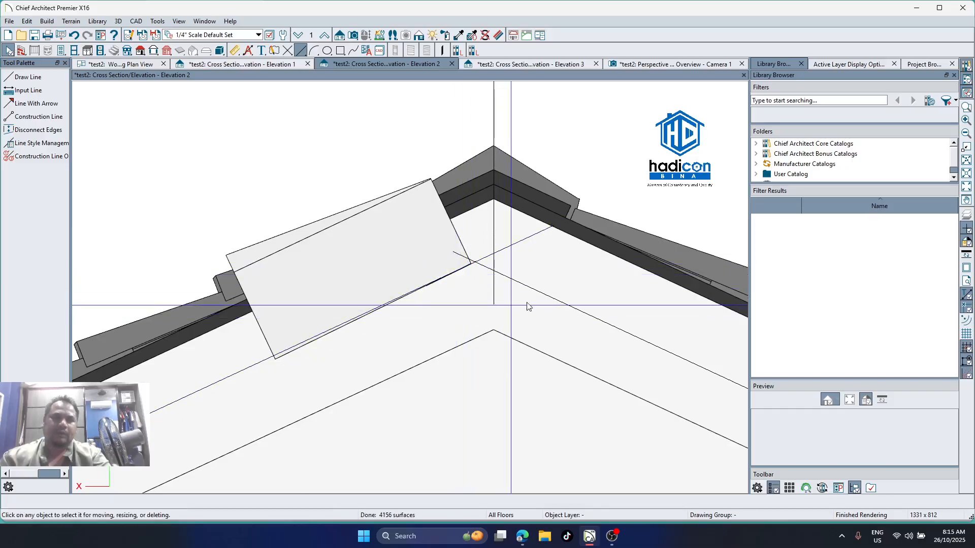
scroll(600, 293, down, 2)
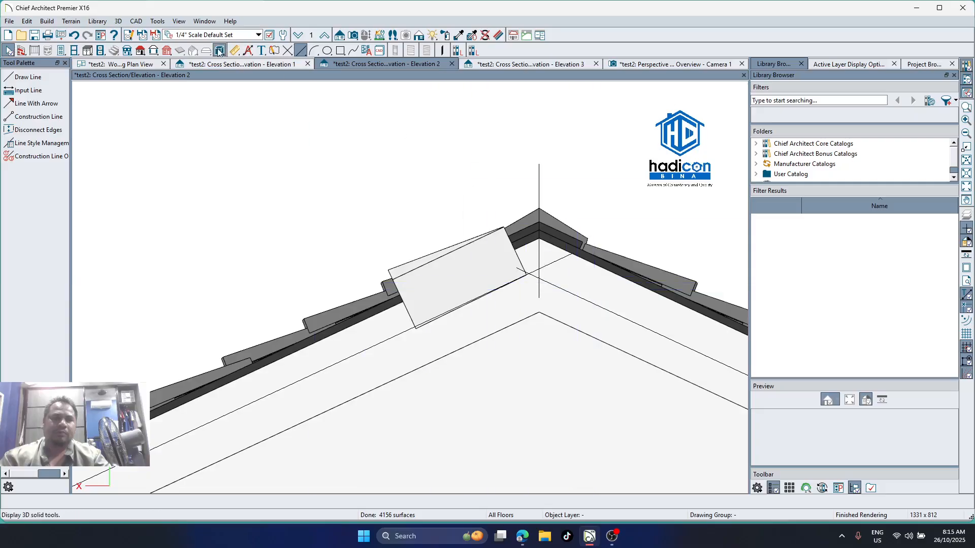
Select the ridge-end trim solid in Elevation 2 and set its multiple-copy primary offset to 12"
scroll(607, 217, down, 3)
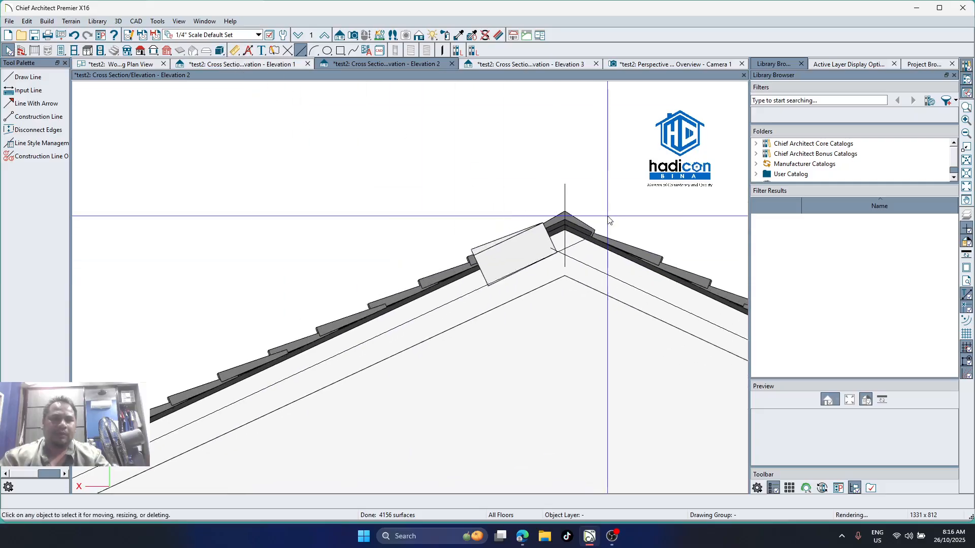
click(540, 255)
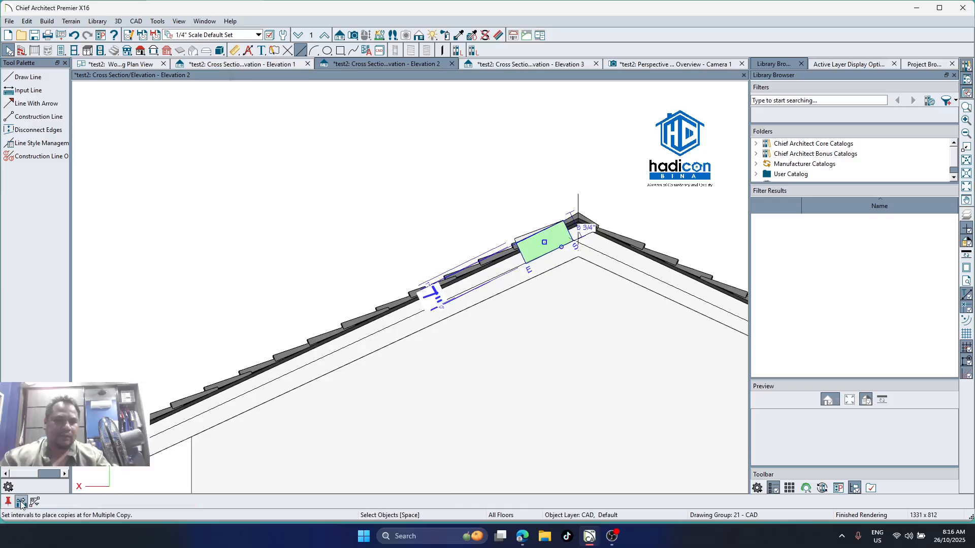
click(21, 502)
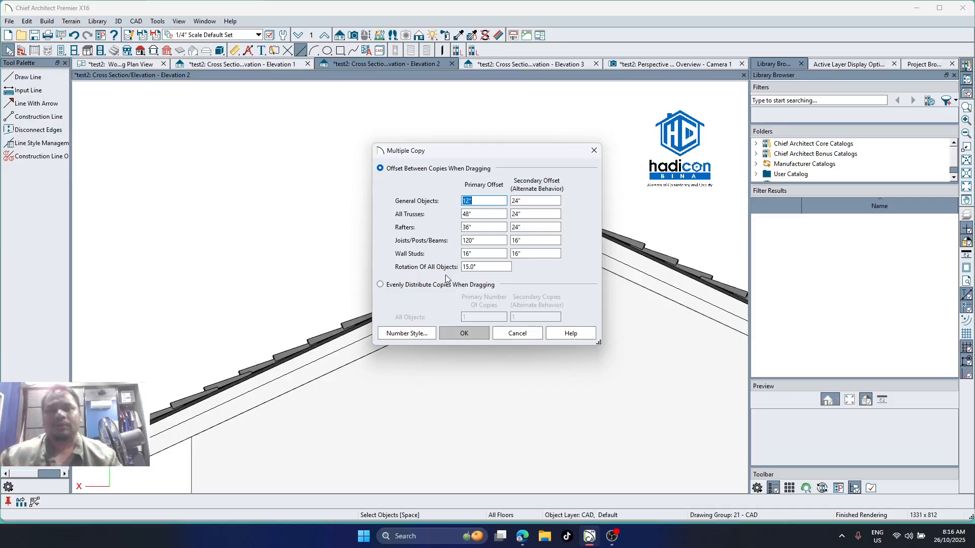
click(452, 335)
Copy the trim solid at 12" intervals down the roof slope to the eave end
drag(551, 244, 261, 351)
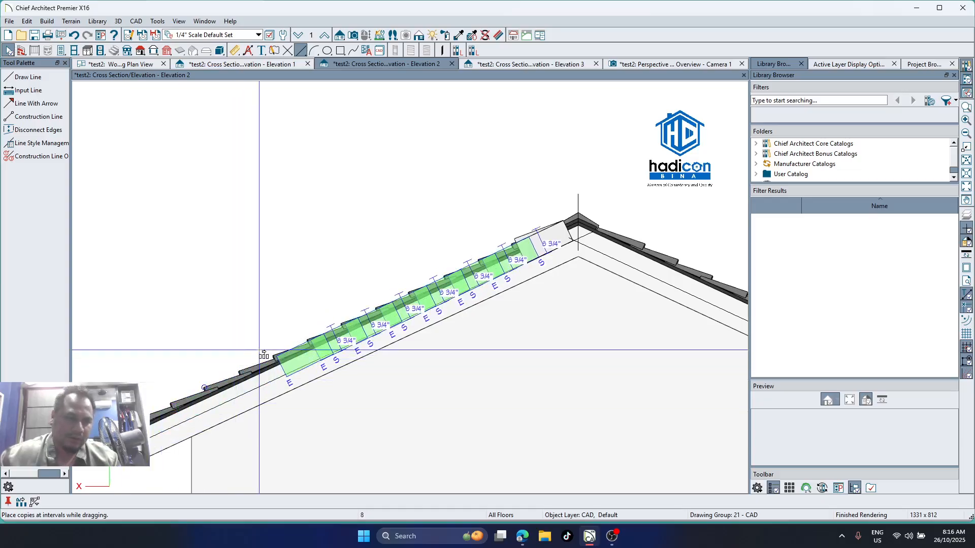
key(Escape)
scroll(262, 350, up, 2)
scroll(703, 161, down, 3)
scroll(463, 296, up, 2)
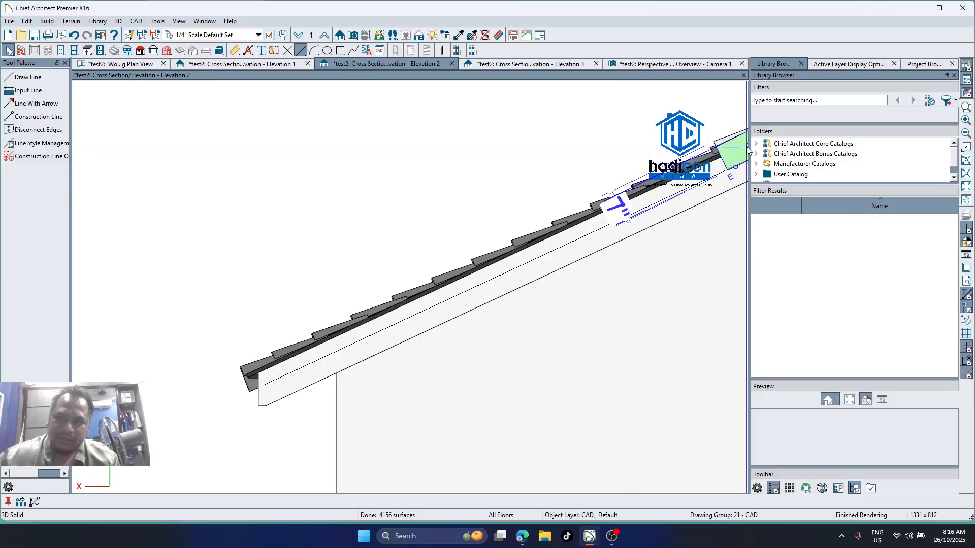
drag(746, 147, 245, 385)
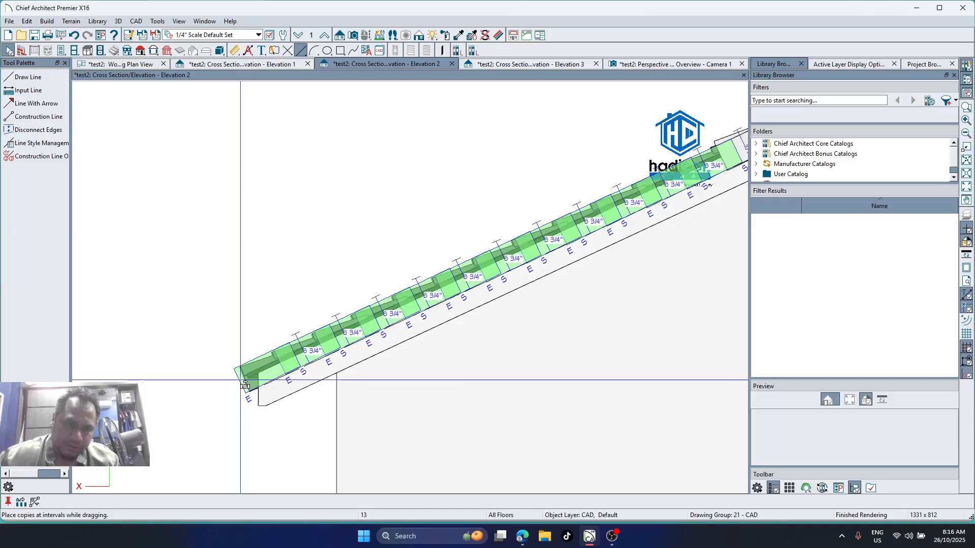
drag(239, 381, 239, 382)
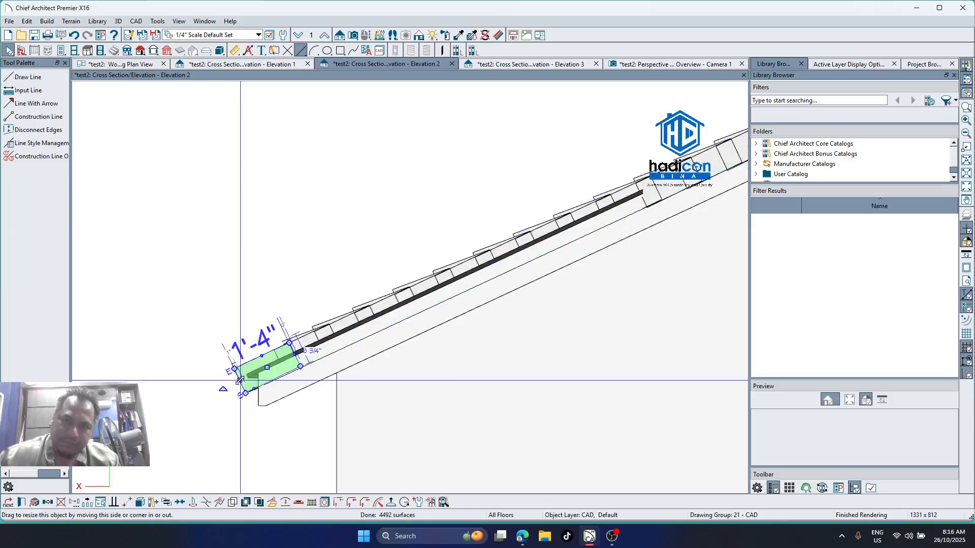
key(Escape)
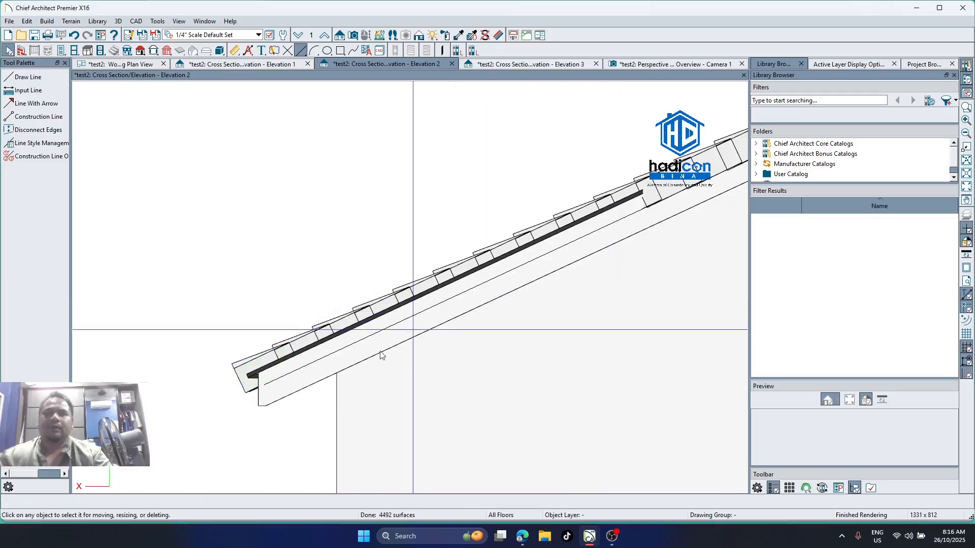
scroll(365, 381, down, 2)
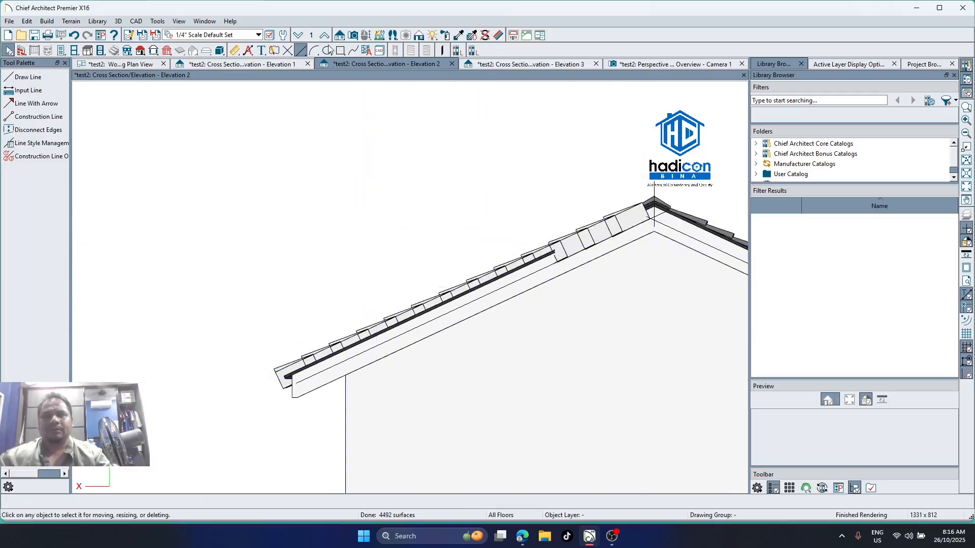
Open the Working Plan View and examine the row of trim copies along the gable edge
click(208, 65)
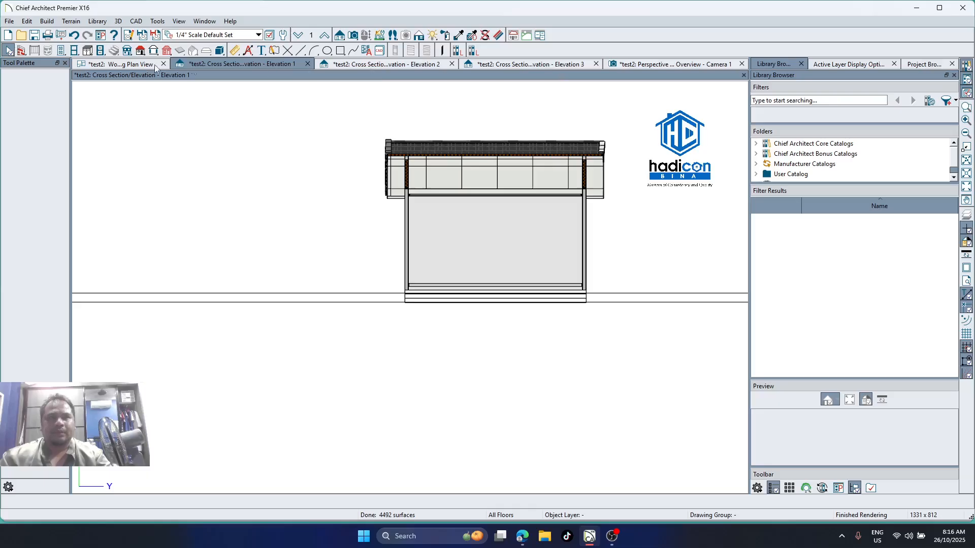
click(108, 65)
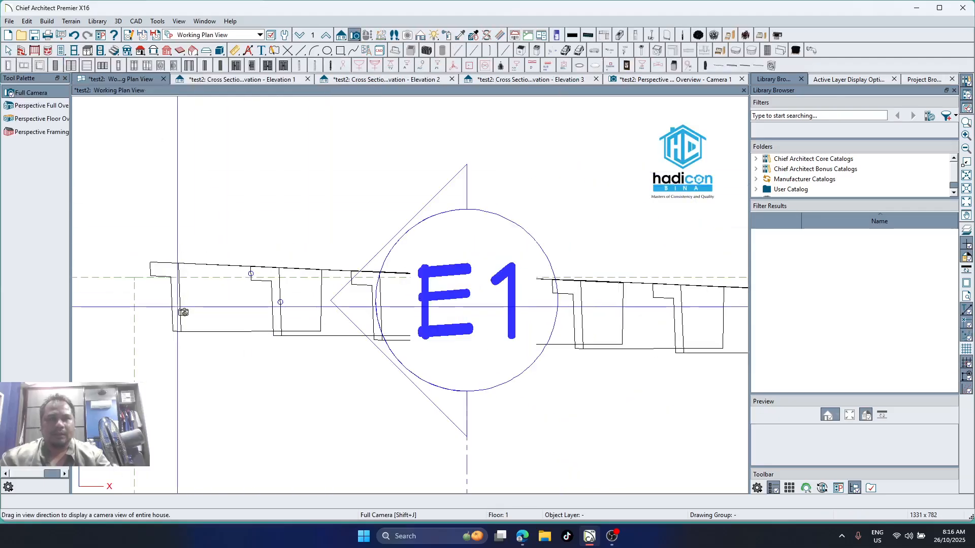
scroll(183, 312, down, 2)
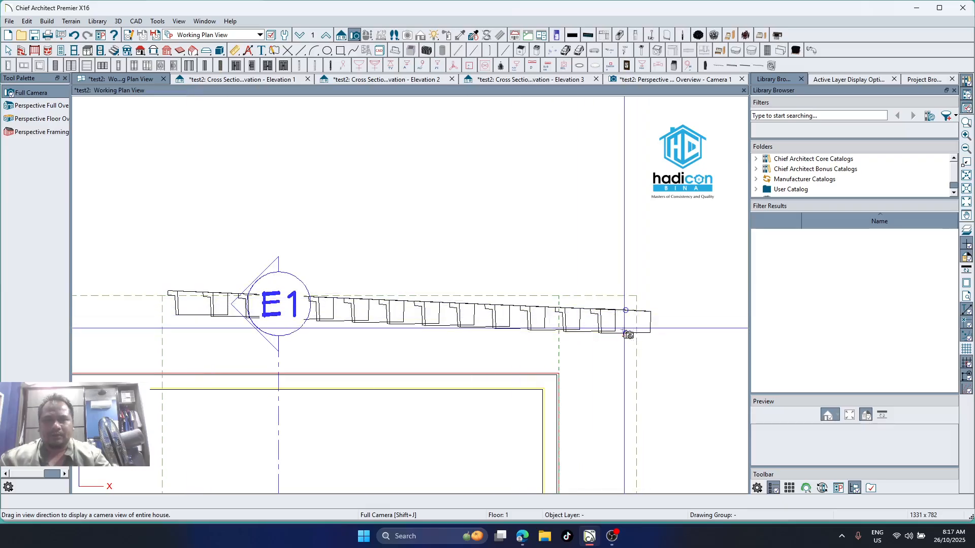
scroll(197, 276, up, 1)
scroll(206, 284, up, 2)
key(space)
scroll(213, 299, up, 3)
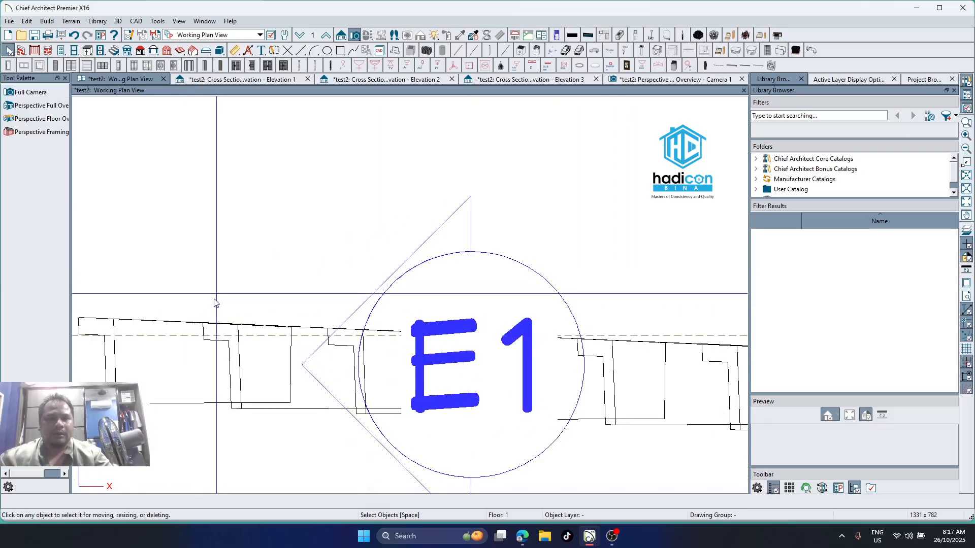
scroll(182, 355, up, 1)
scroll(183, 335, down, 2)
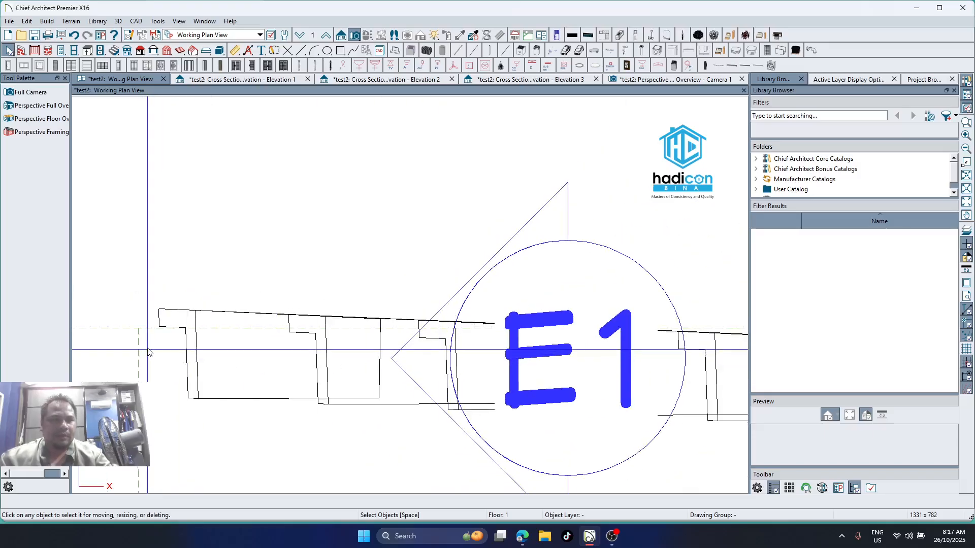
scroll(181, 333, up, 3)
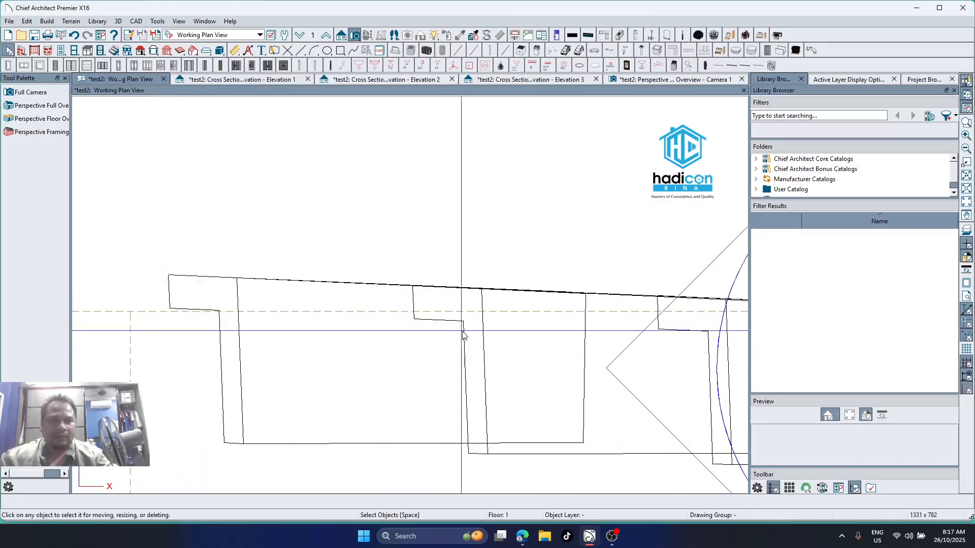
Move the second trim copy from the eave end point to point so its edges line up with the outermost copy
click(502, 338)
key(Escape)
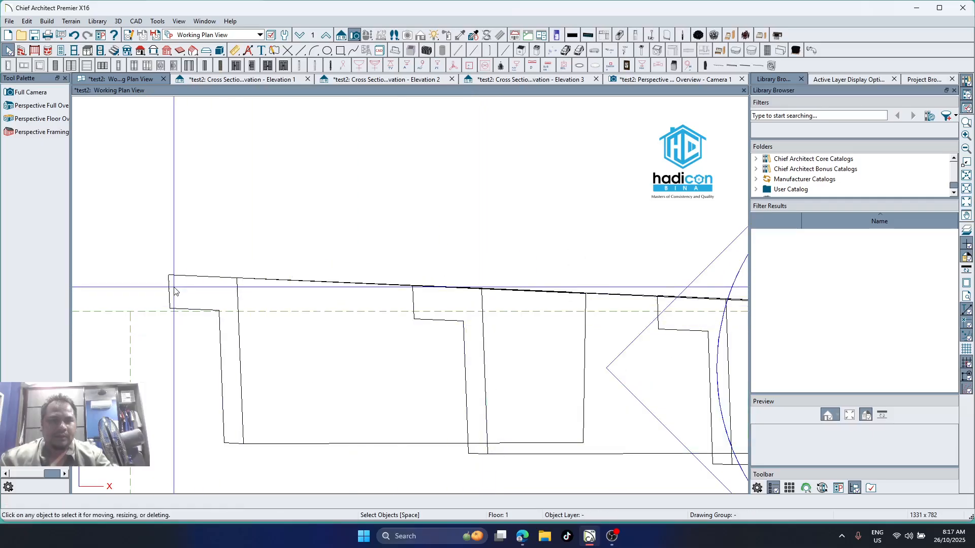
click(175, 291)
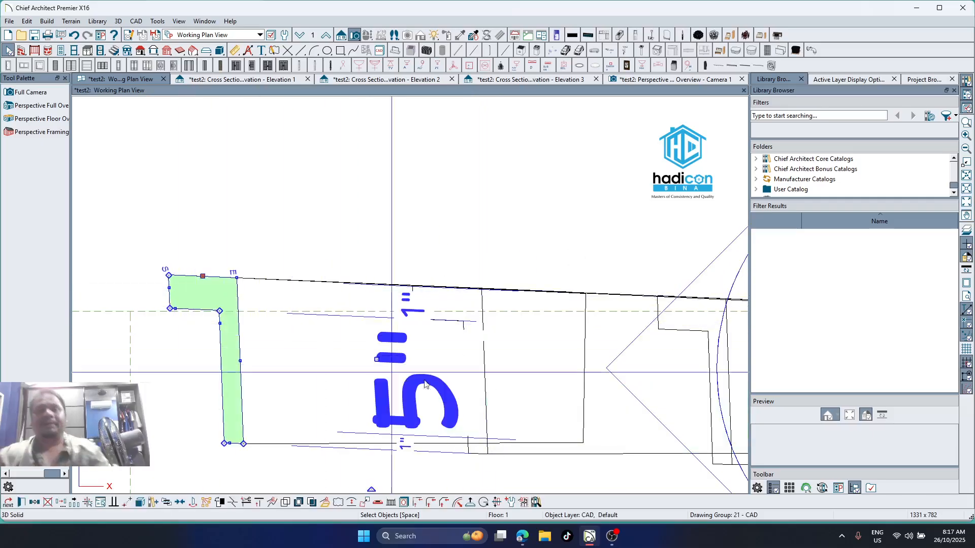
key(Escape)
click(476, 444)
scroll(477, 444, down, 3)
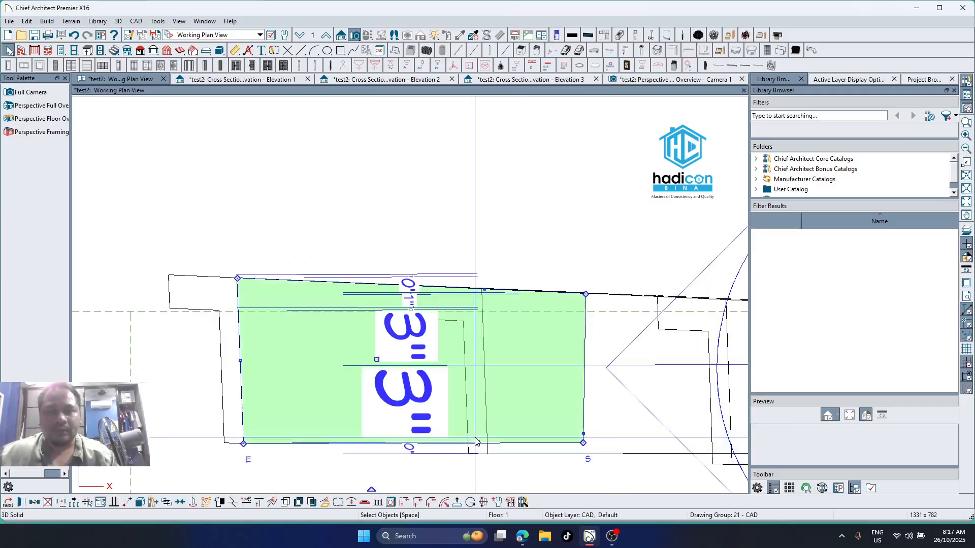
key(Escape)
click(497, 457)
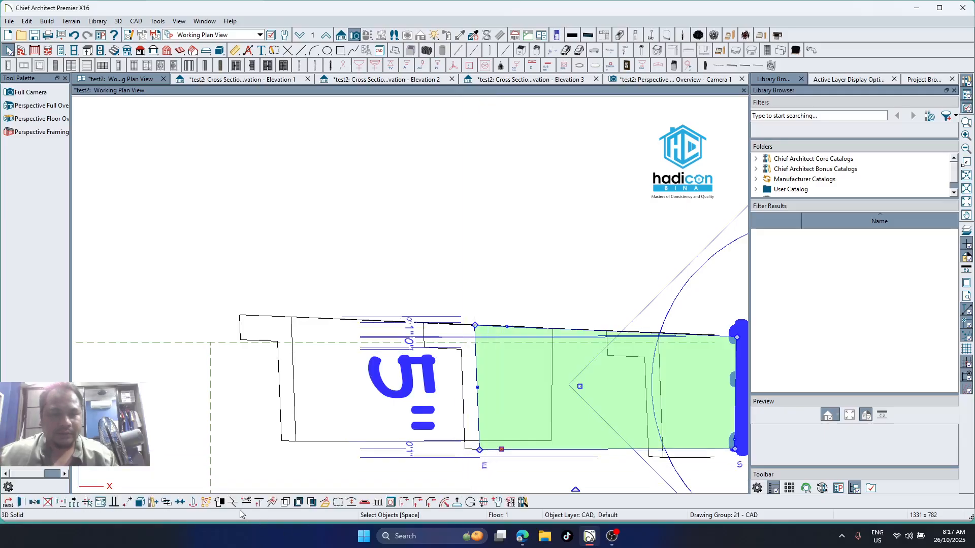
click(128, 503)
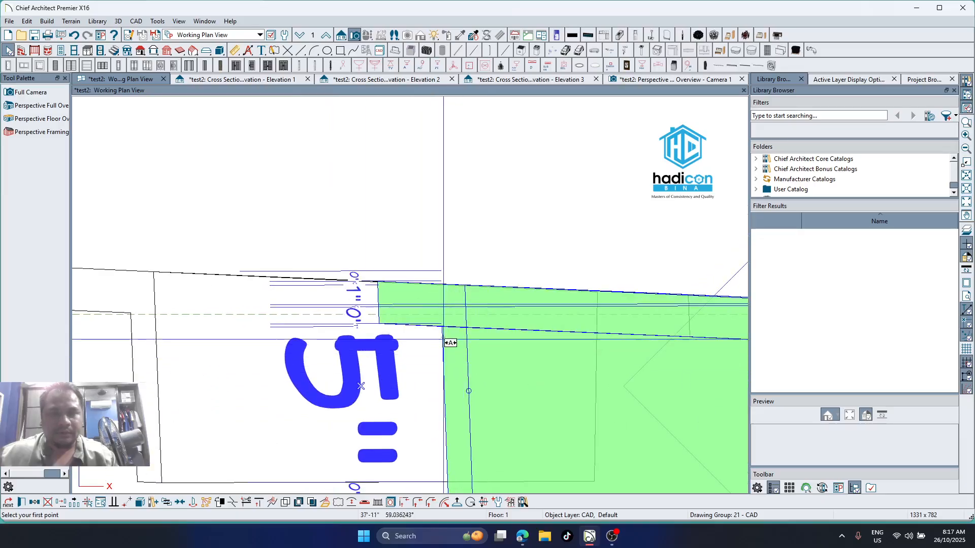
click(442, 326)
key(Escape)
scroll(239, 354, down, 2)
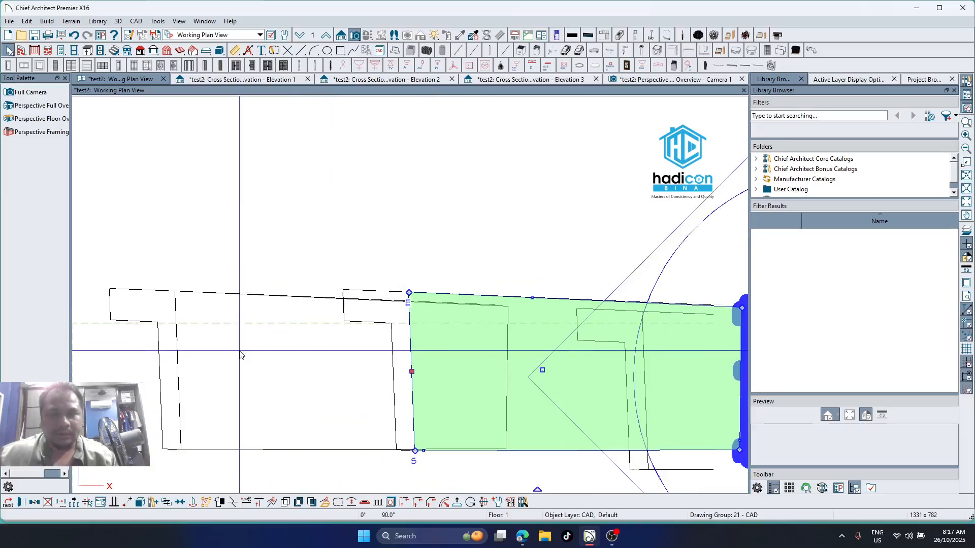
Move the third trim copy from the eave end point to point into line with the first two copies
scroll(228, 328, down, 1)
scroll(446, 414, up, 1)
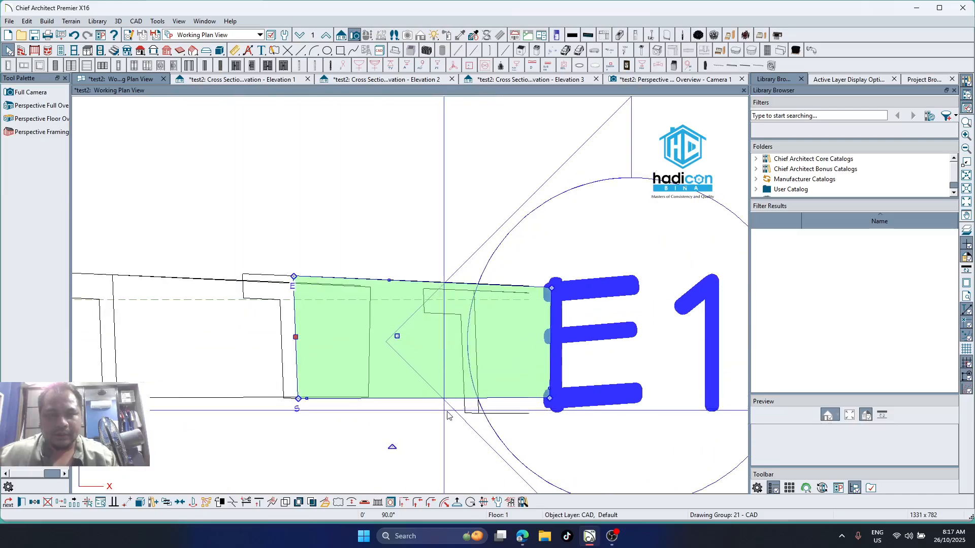
click(470, 414)
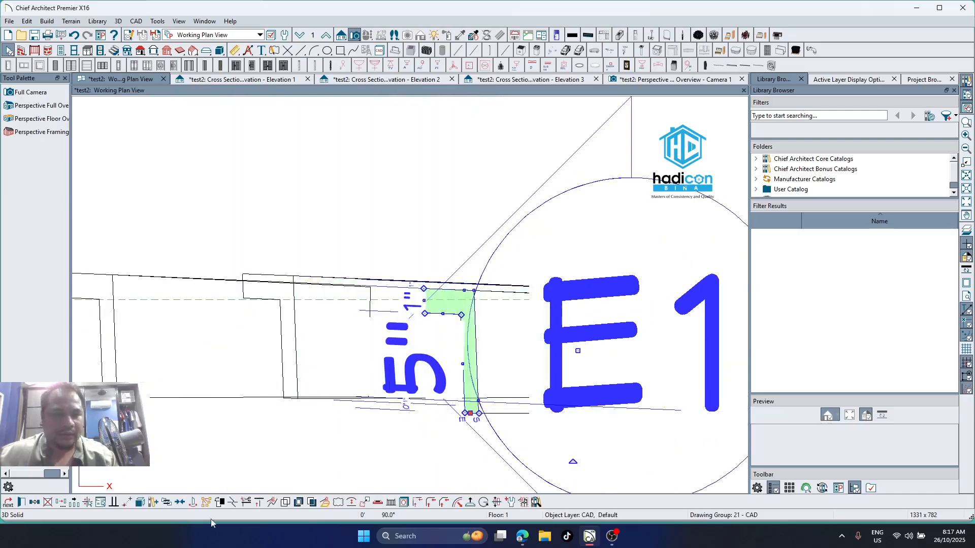
click(125, 503)
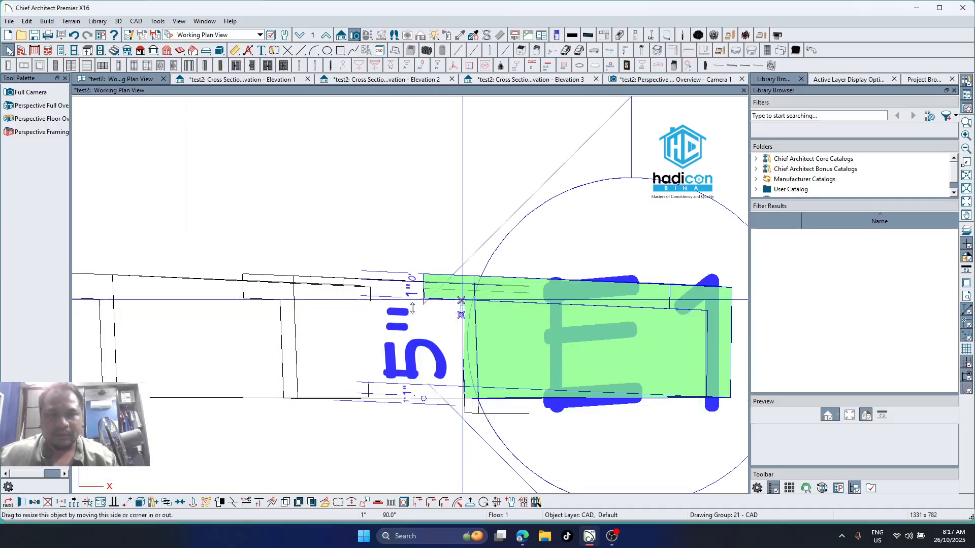
scroll(171, 344, down, 3)
scroll(503, 374, up, 2)
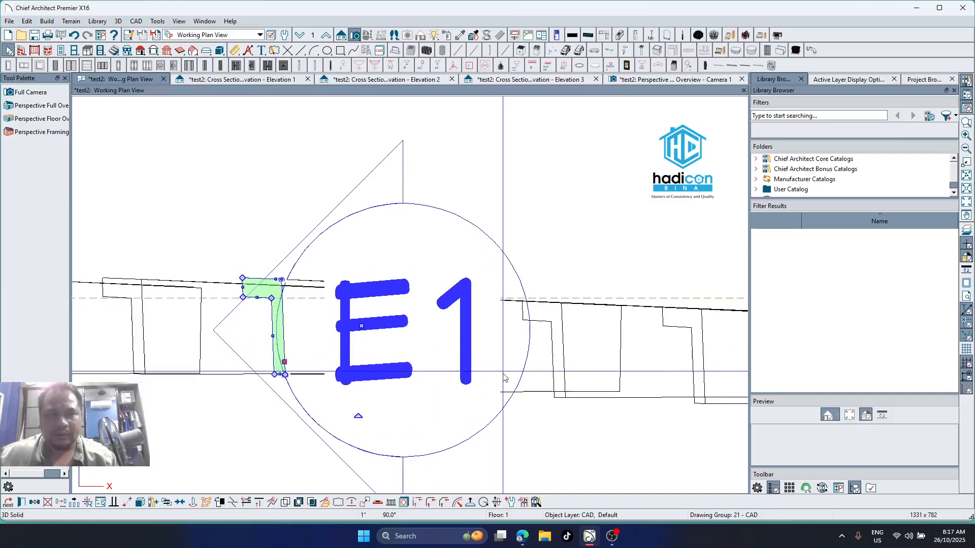
Delete the E1 elevation camera symbol covering the trim copies and dismiss the request to save its window
scroll(457, 391, down, 1)
click(432, 438)
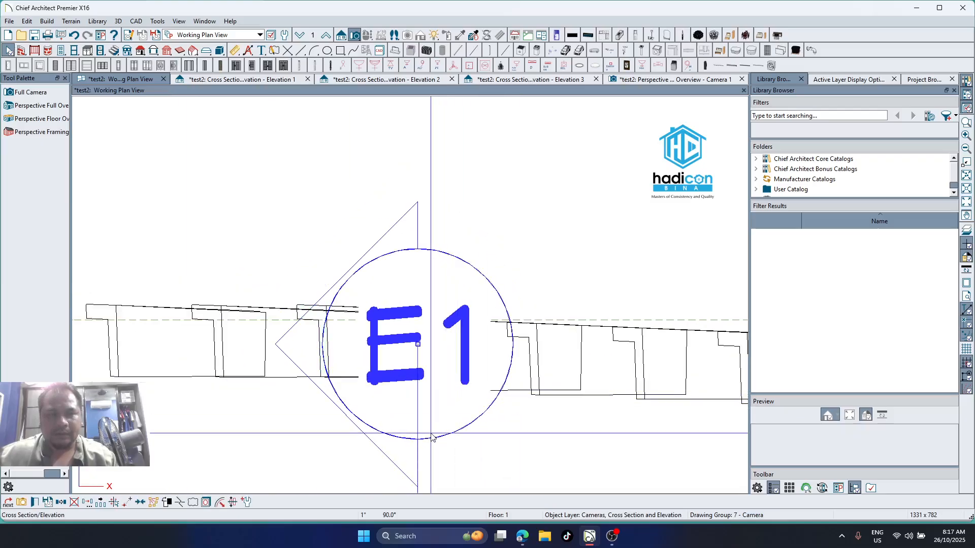
key(Delete)
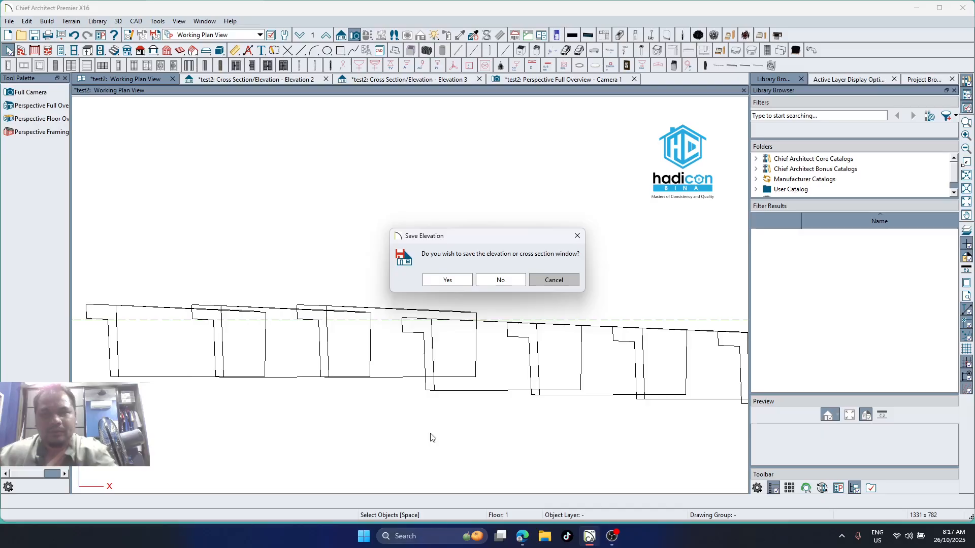
click(555, 281)
Move the fourth trim copy point to point from its inner corner up towards the line of the first three copies
click(481, 391)
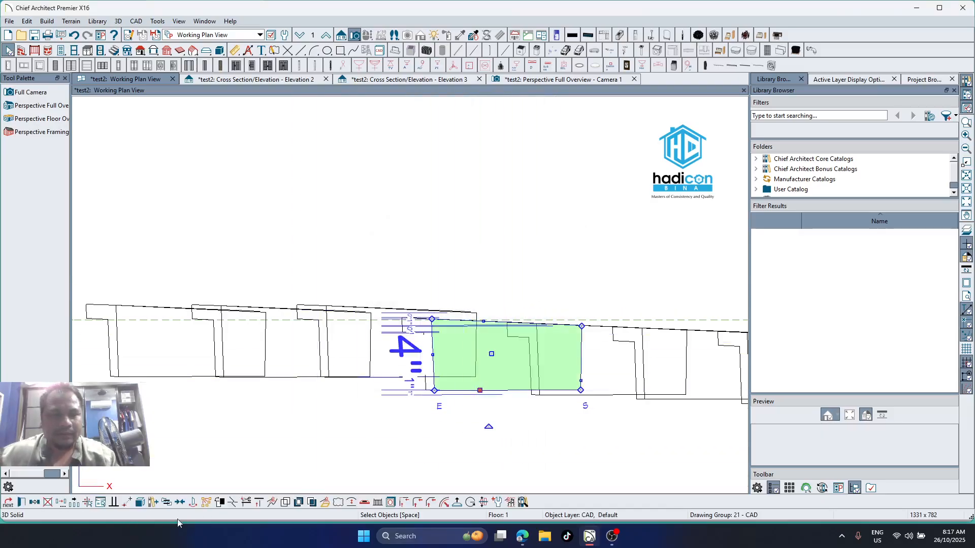
click(127, 502)
scroll(447, 360, up, 2)
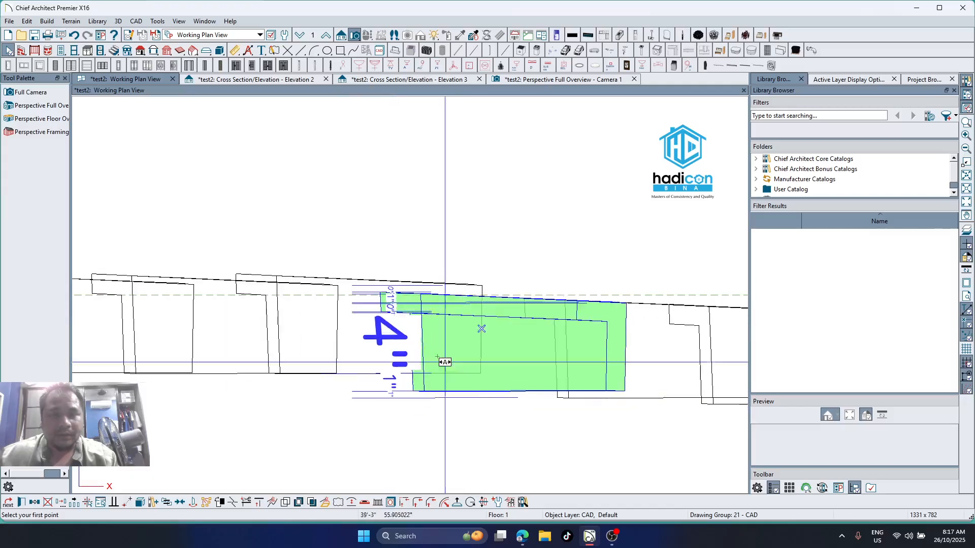
scroll(422, 316, up, 2)
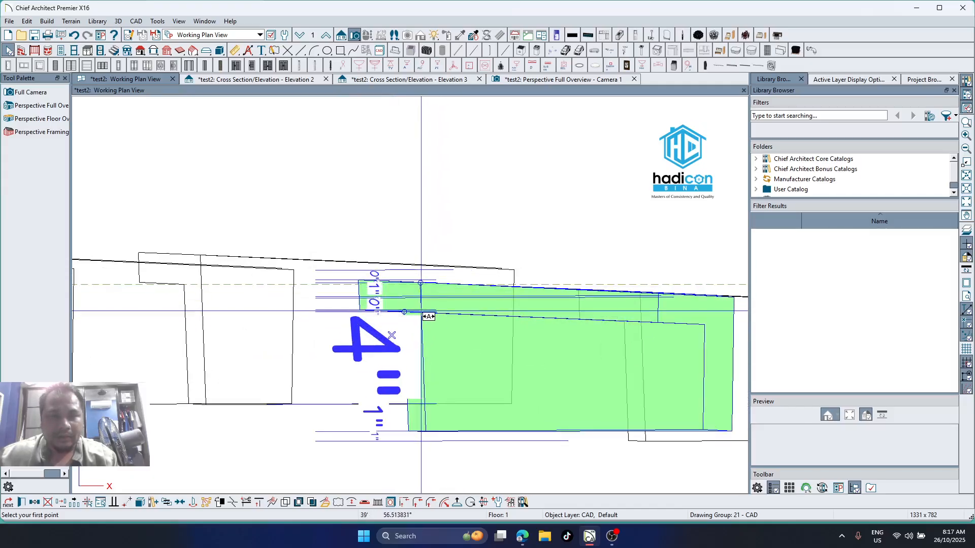
click(421, 311)
click(420, 283)
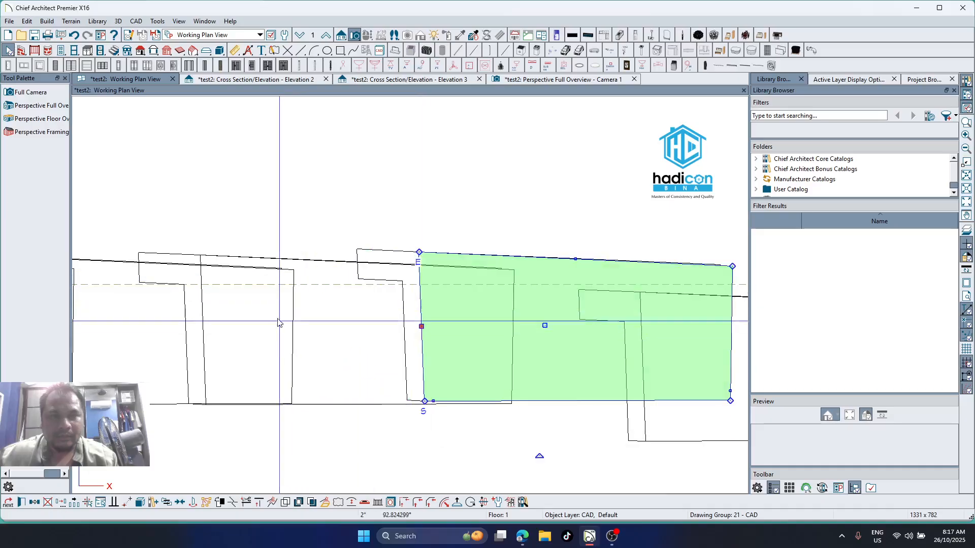
Fine-tune the fourth trim copy point to point so its inner corner meets the dashed roof-edge line
scroll(403, 301, up, 2)
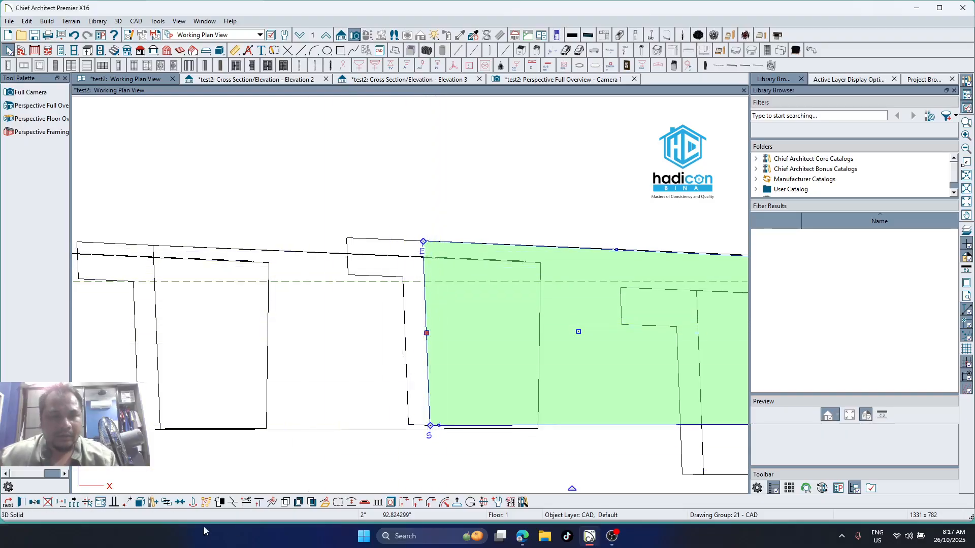
click(127, 502)
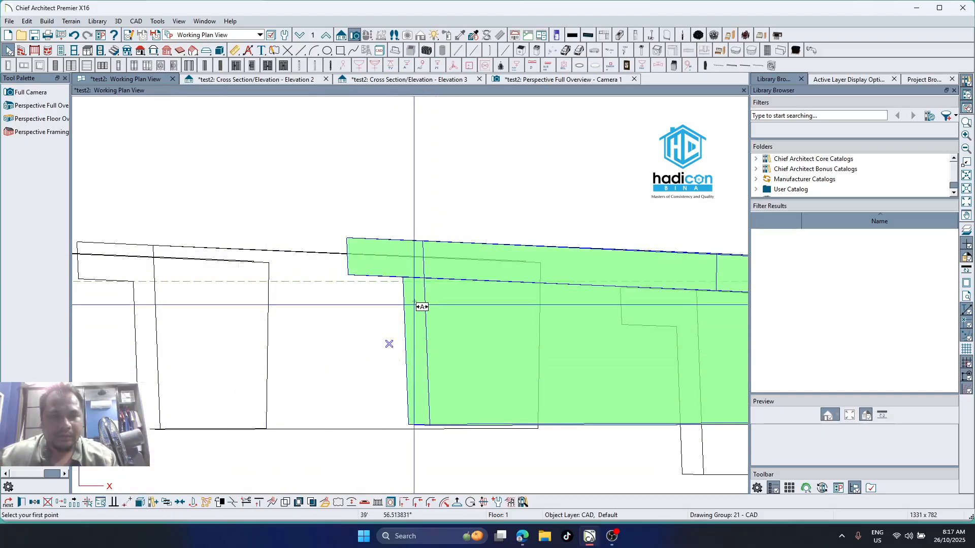
click(404, 278)
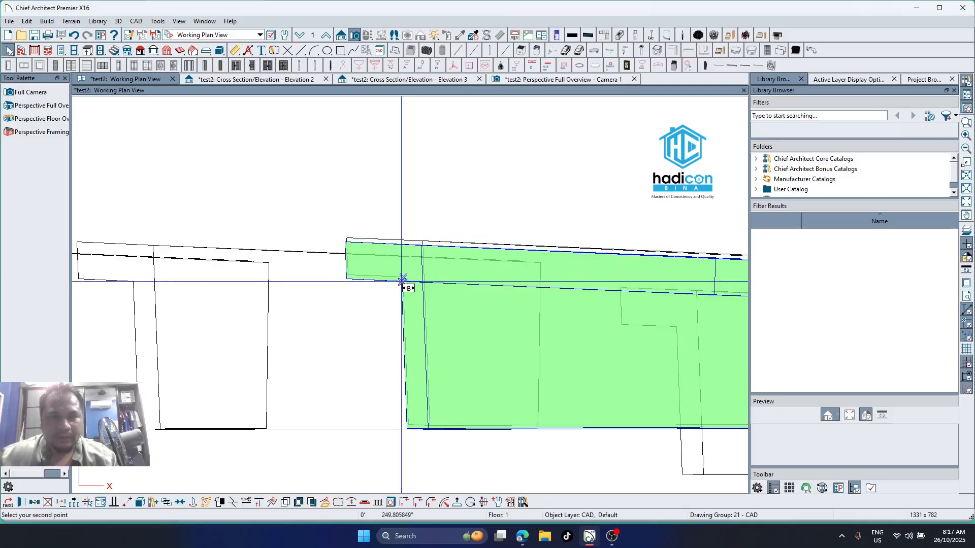
click(401, 281)
Move the fifth trim copy point to point from its inner corner straight up to the dashed roof-edge line
scroll(320, 299, down, 3)
scroll(547, 389, up, 2)
click(547, 389)
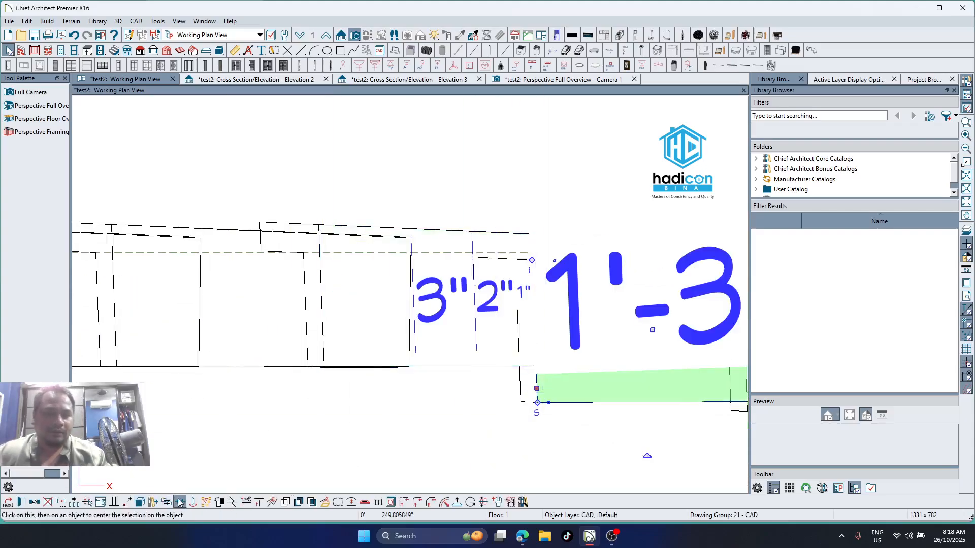
click(127, 506)
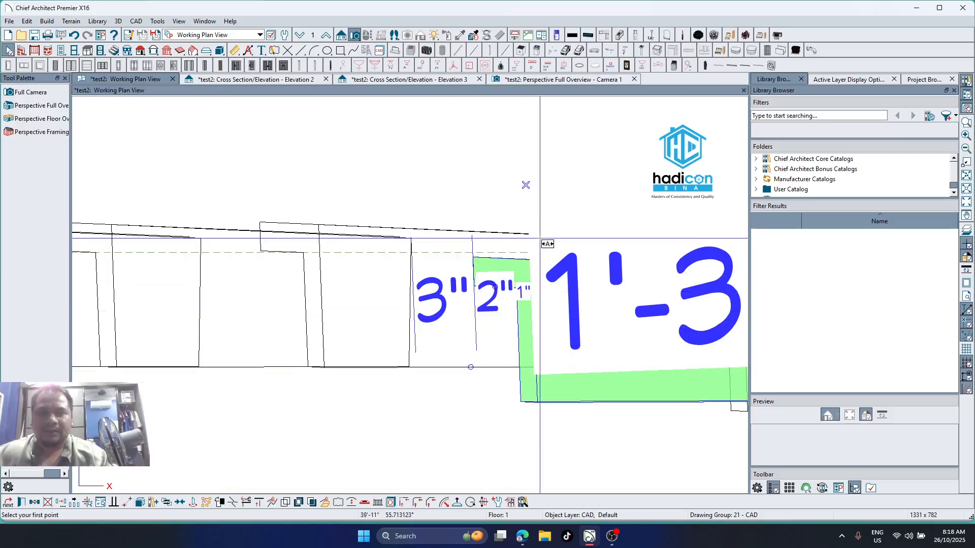
scroll(539, 257, up, 3)
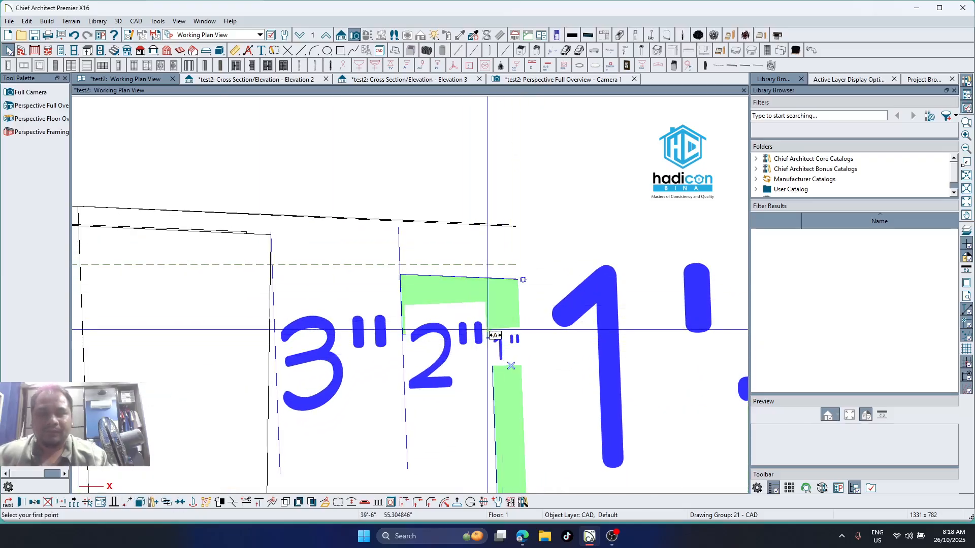
click(491, 265)
scroll(559, 304, down, 5)
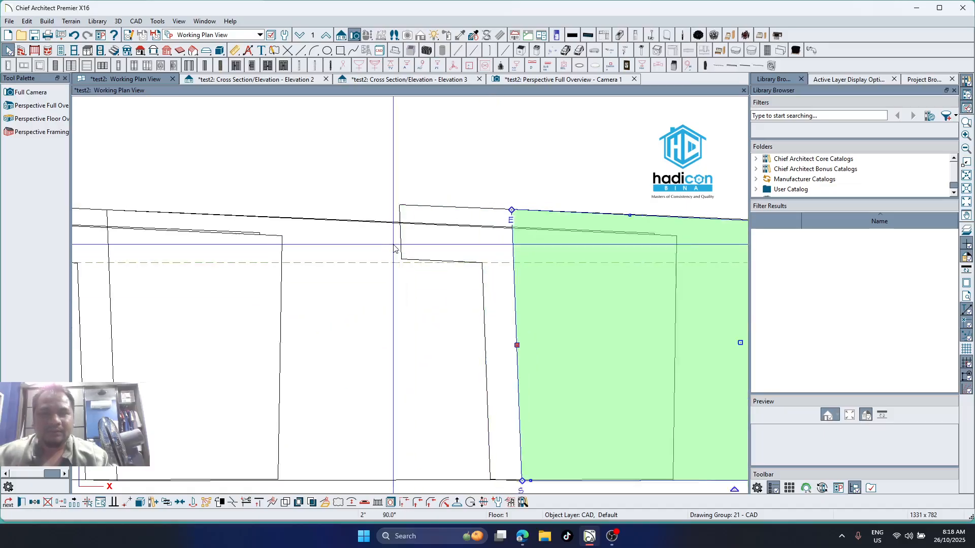
Move the sixth trim copy point to point so its inner corner sits on the dashed roof-edge line
click(664, 408)
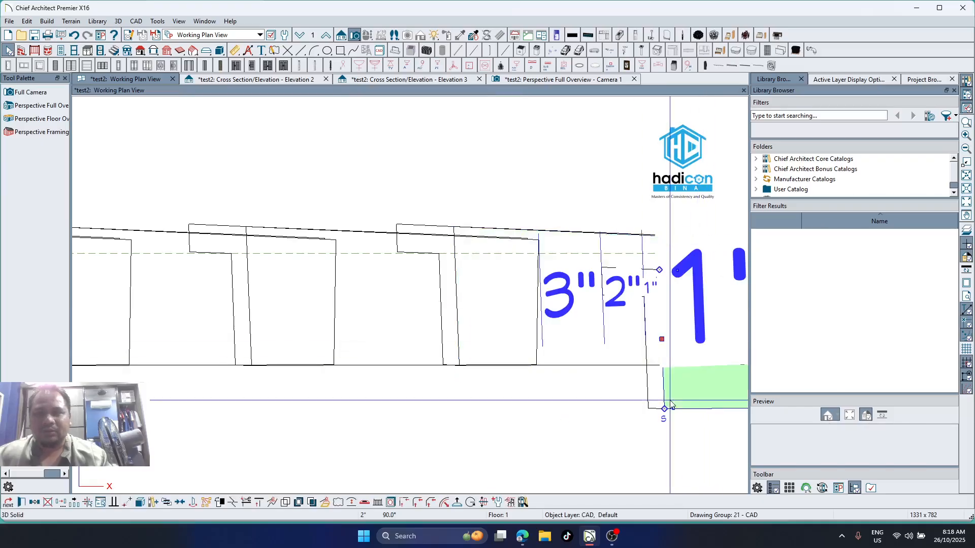
scroll(200, 315, down, 3)
scroll(666, 325, up, 3)
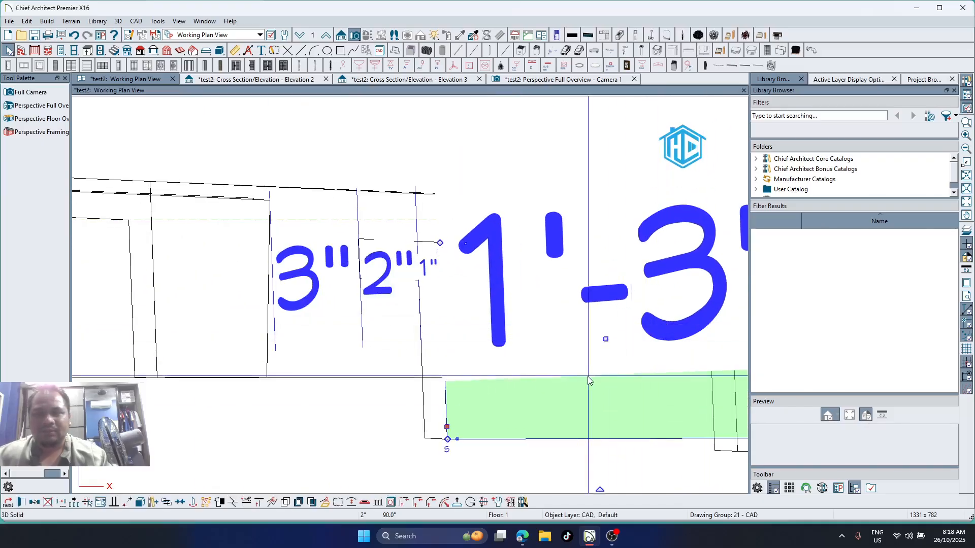
scroll(313, 390, down, 3)
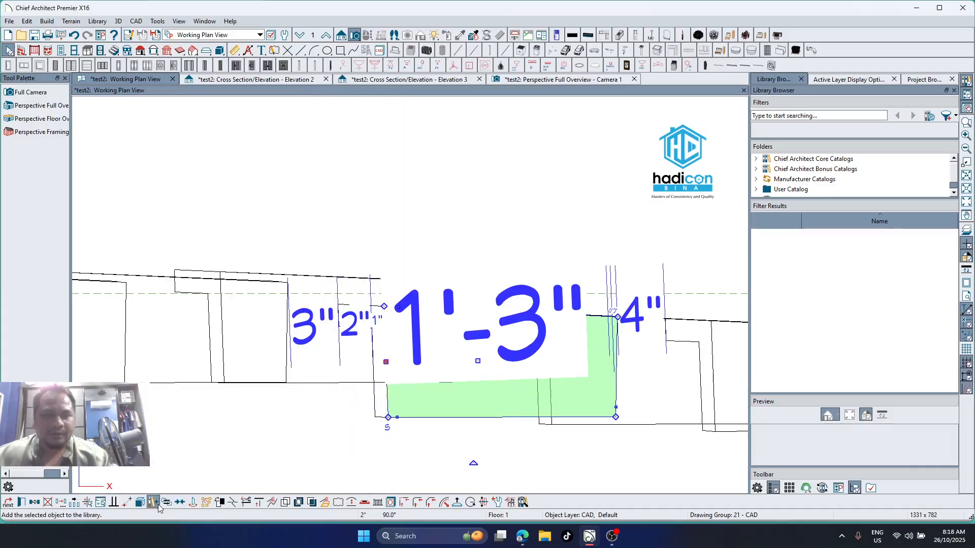
click(127, 503)
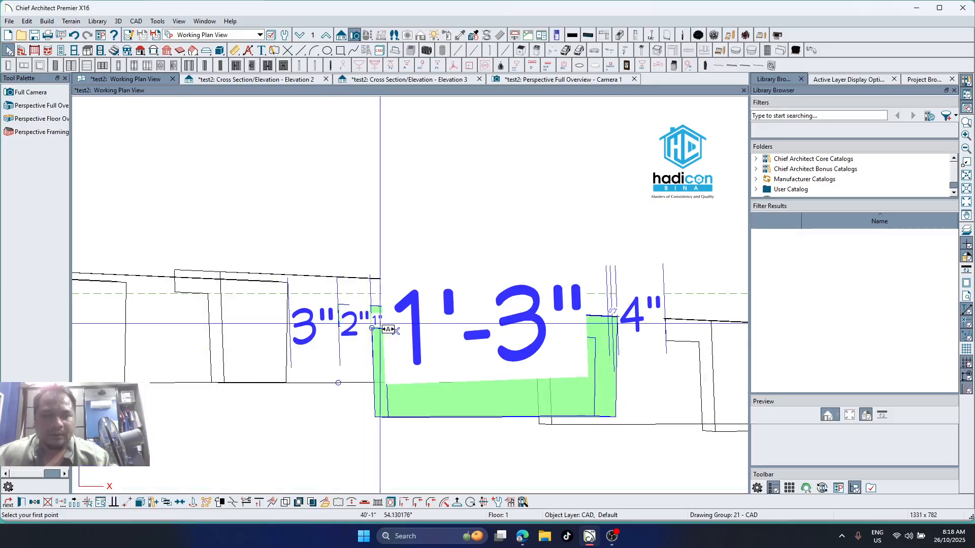
scroll(365, 331, up, 1)
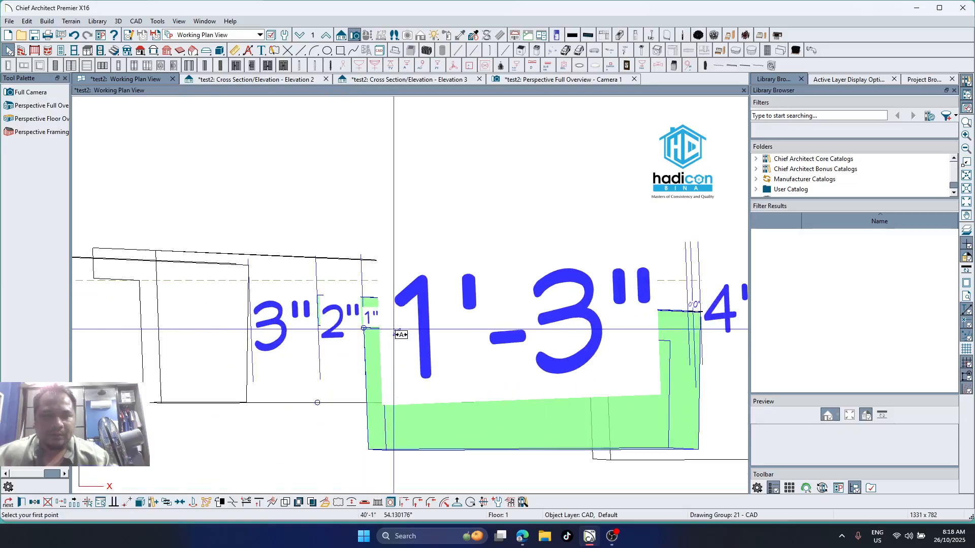
click(364, 328)
click(363, 280)
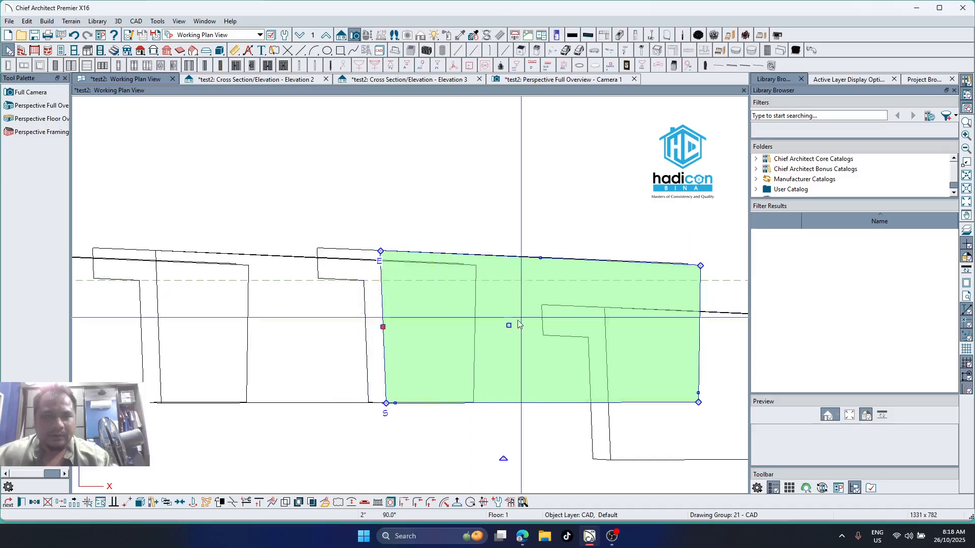
Deselect the sixth trim copy and move the seventh point to point from its inner corner up to the dashed roof-edge line
scroll(289, 341, down, 2)
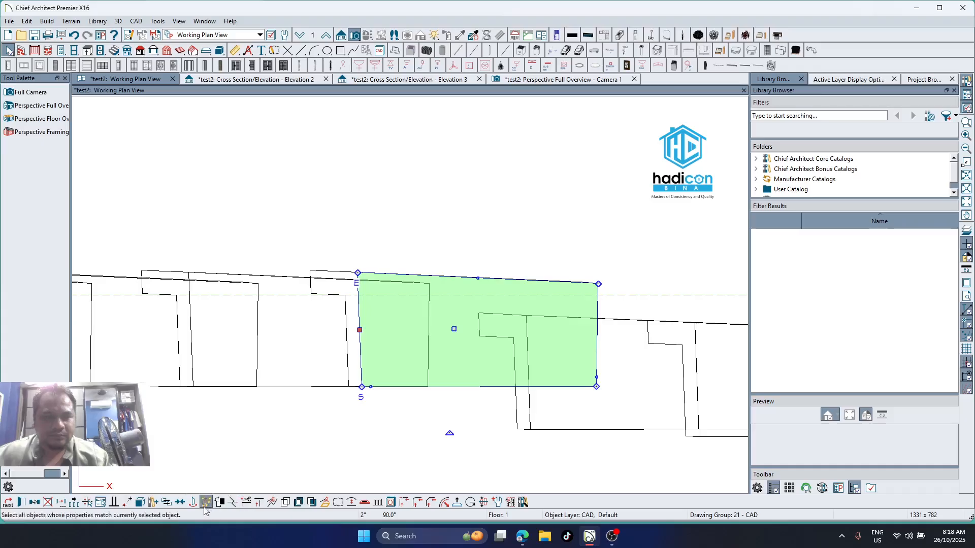
click(127, 502)
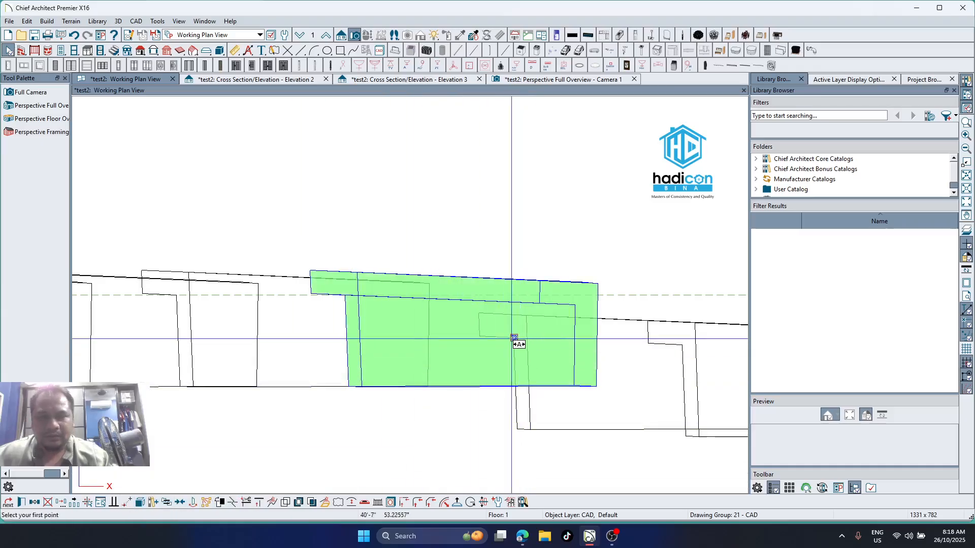
key(Escape)
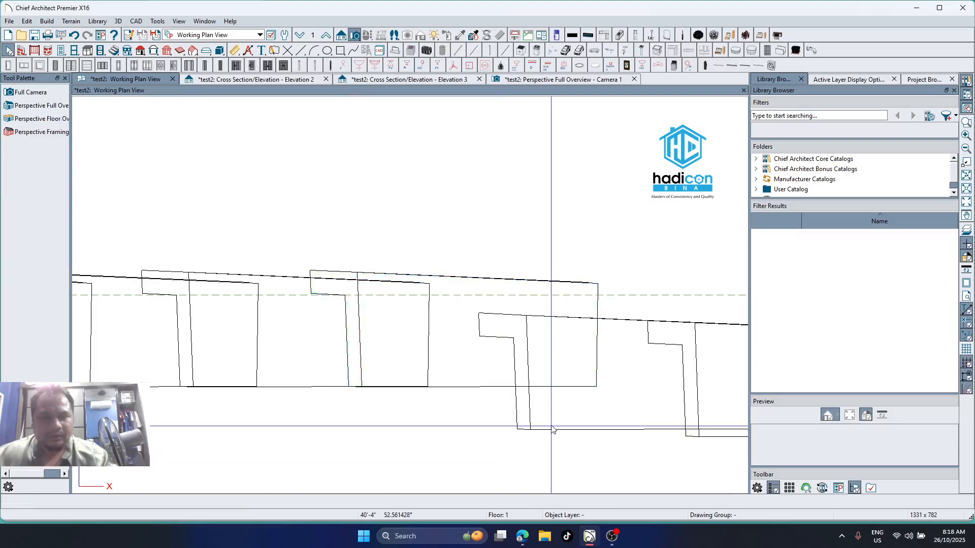
click(550, 419)
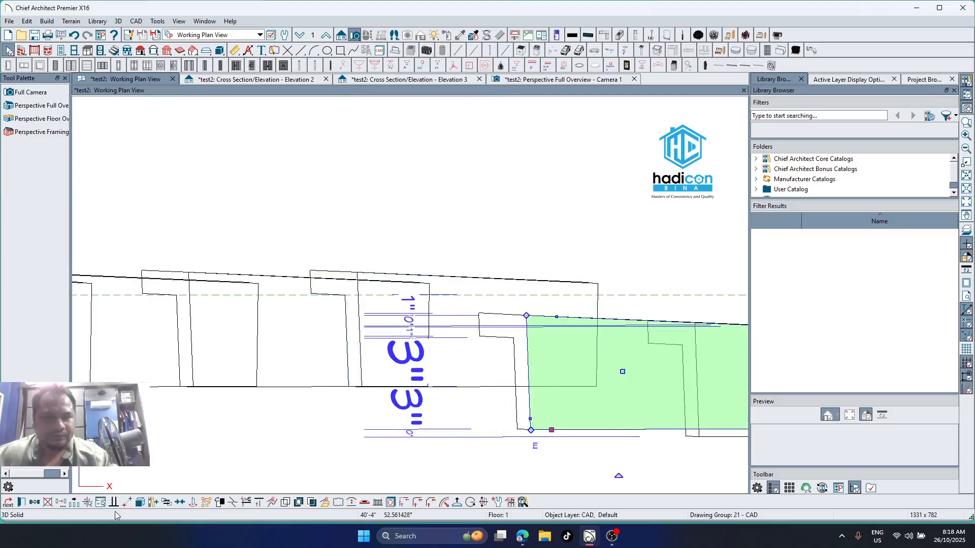
click(127, 502)
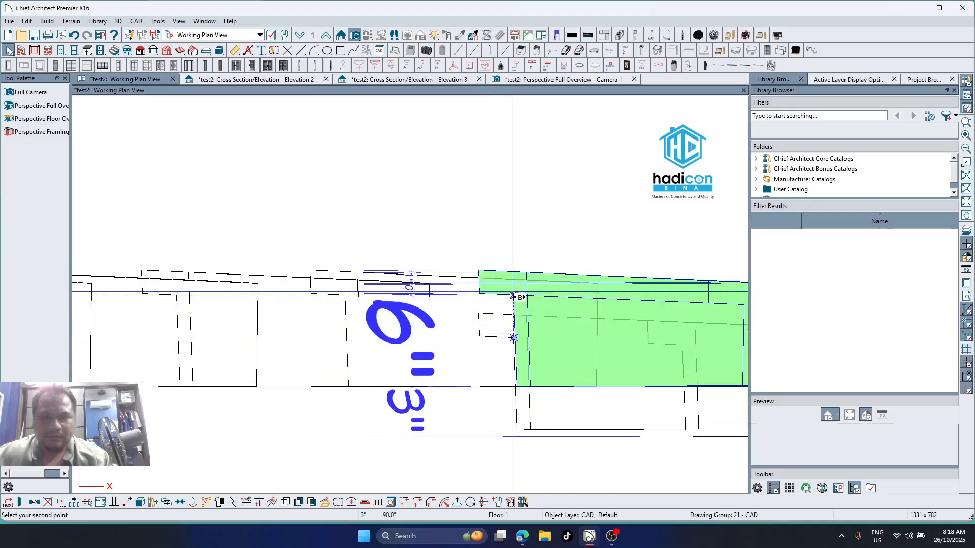
click(513, 295)
Move the eighth trim copy point to point from its inner corner up to the dashed roof-edge line
scroll(258, 369, down, 2)
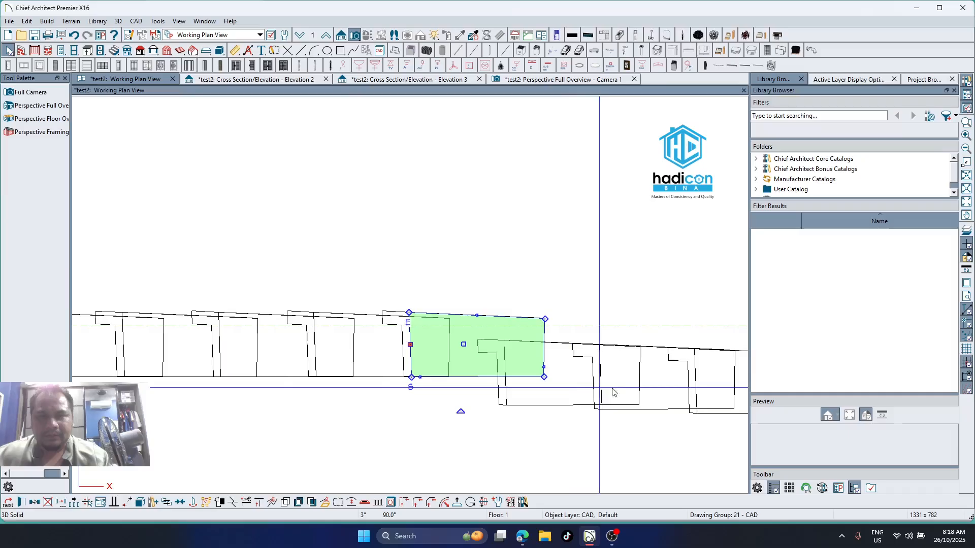
scroll(640, 380, up, 1)
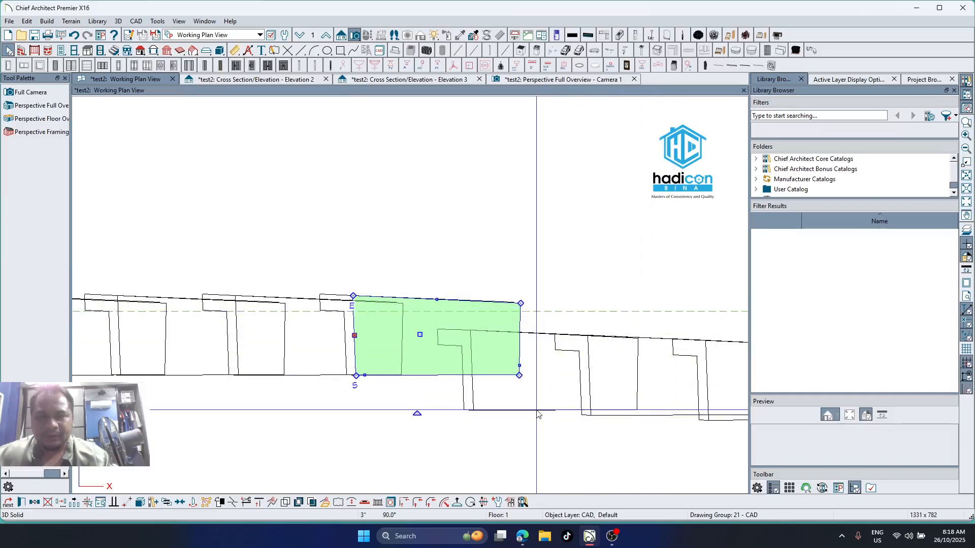
key(ctrl+z)
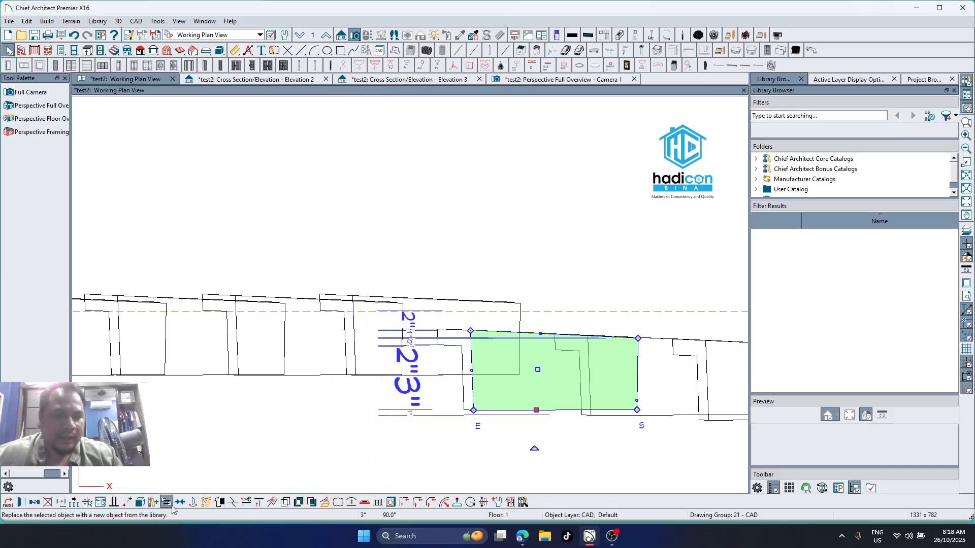
click(127, 506)
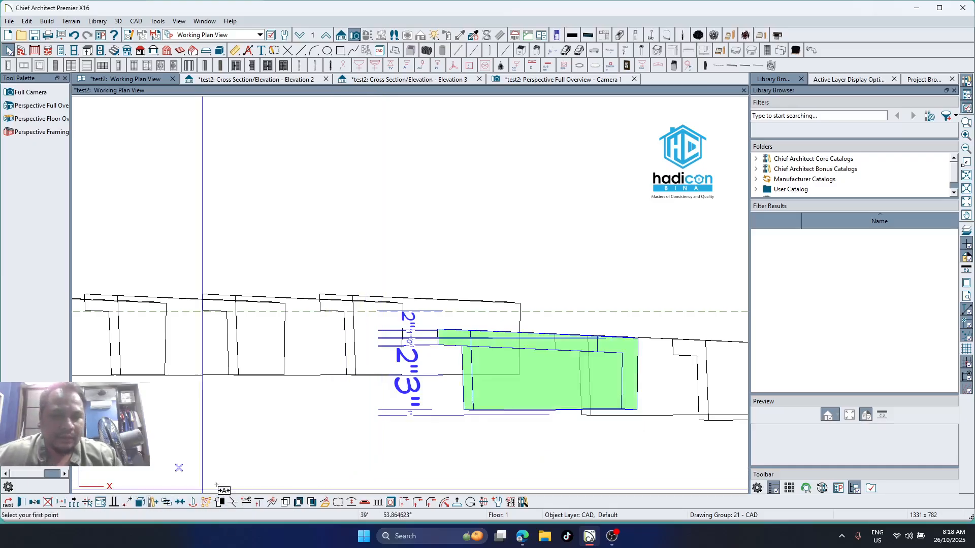
click(462, 347)
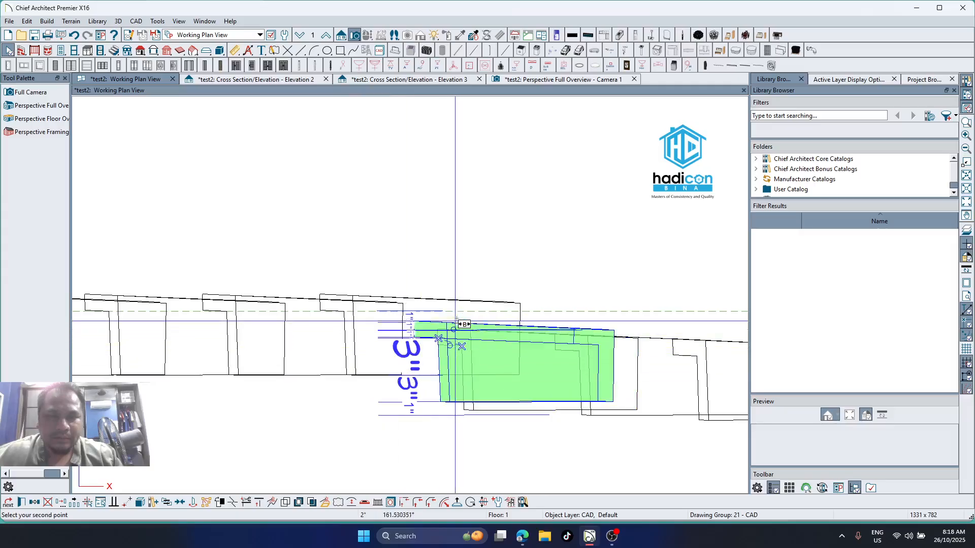
click(464, 311)
scroll(288, 350, down, 1)
scroll(288, 354, down, 4)
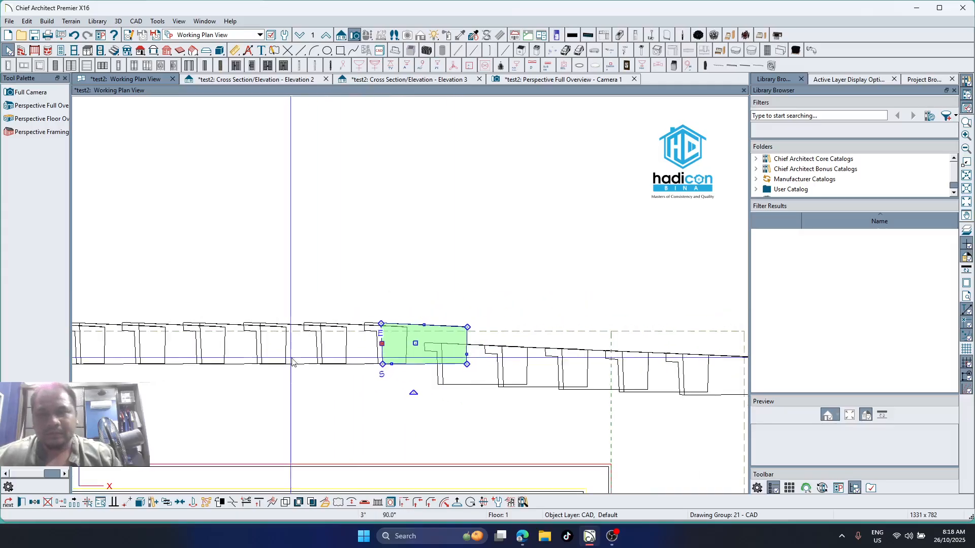
Move the ninth trim copy point to point so its inner corner lines up with the dashed roof-edge line
scroll(658, 388, up, 4)
click(373, 384)
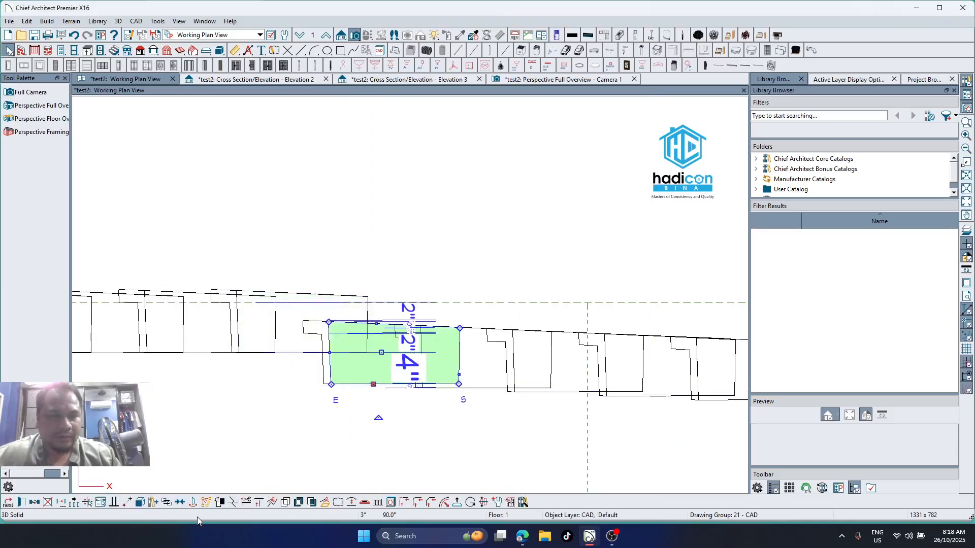
click(127, 503)
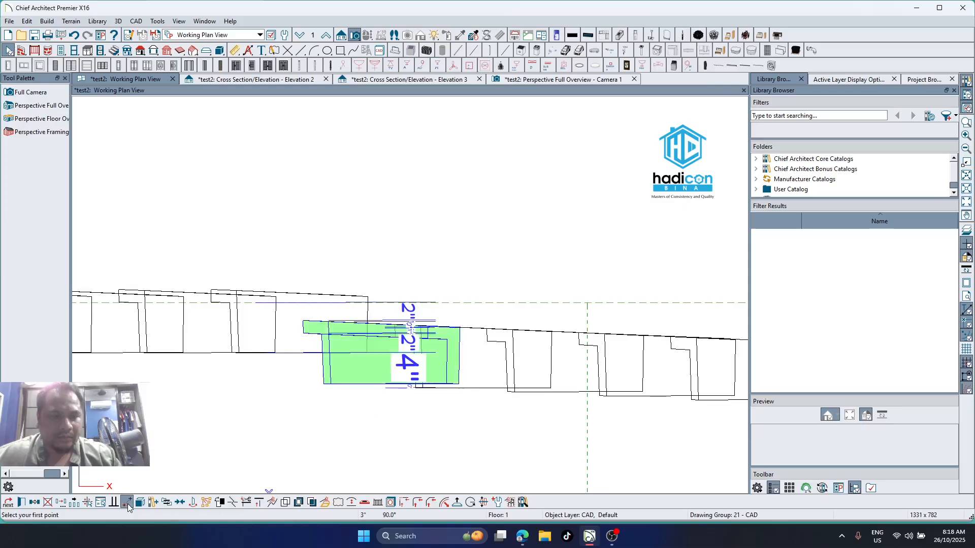
click(322, 334)
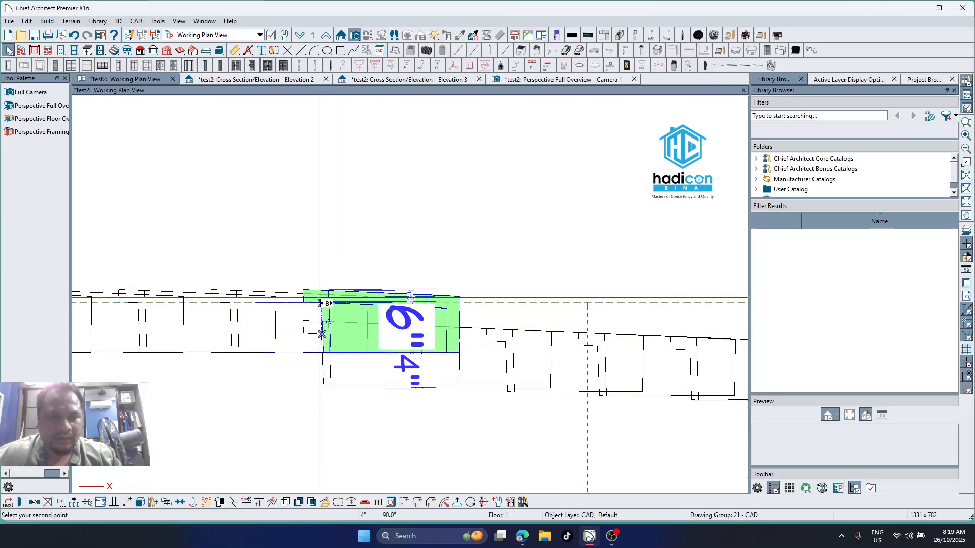
click(320, 300)
Move the tenth trim copy point to point from its inner corner straight up to the dashed roof-edge line
scroll(235, 400, down, 2)
scroll(434, 378, up, 2)
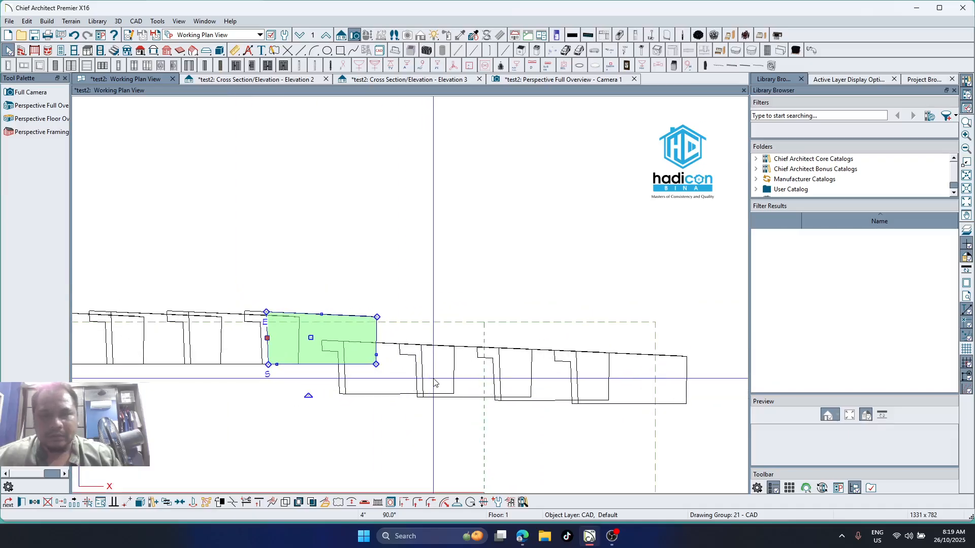
key(ctrl+z)
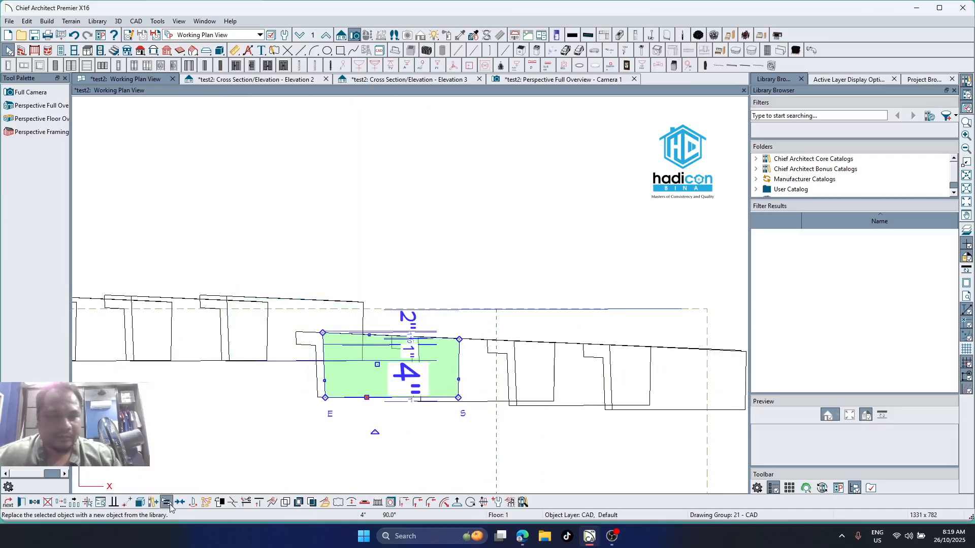
click(128, 503)
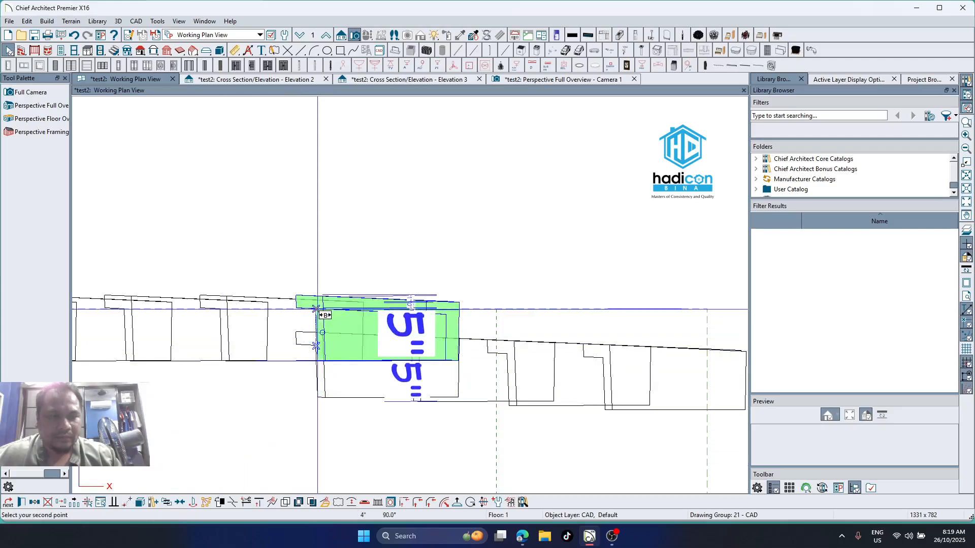
click(316, 309)
Move the eleventh trim copy point to point so its inner corner meets the dashed roof-edge line
scroll(174, 399, down, 2)
scroll(422, 387, up, 2)
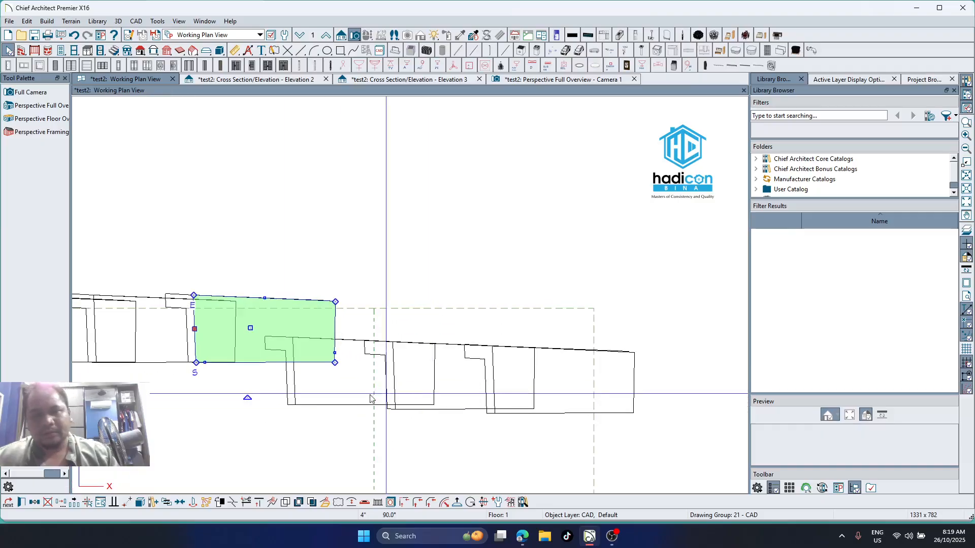
click(323, 396)
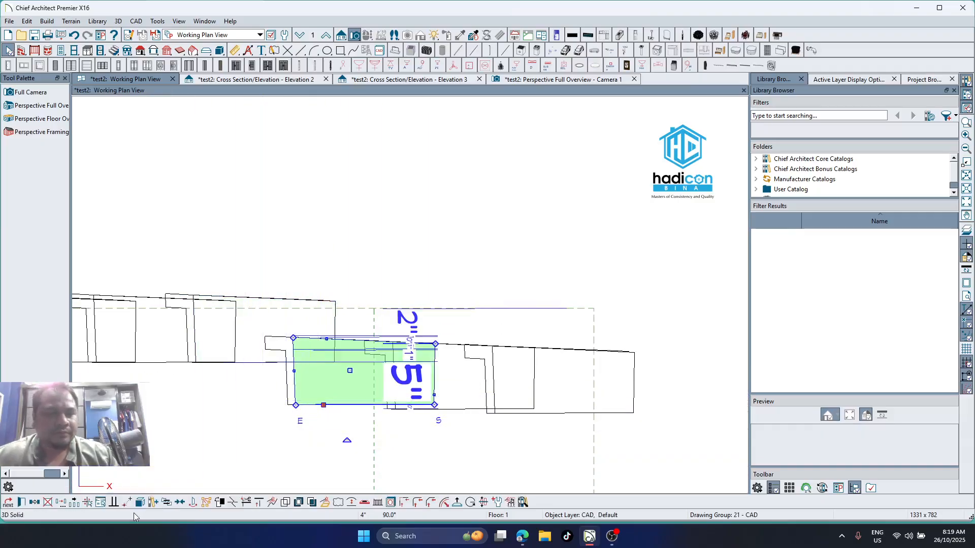
click(126, 502)
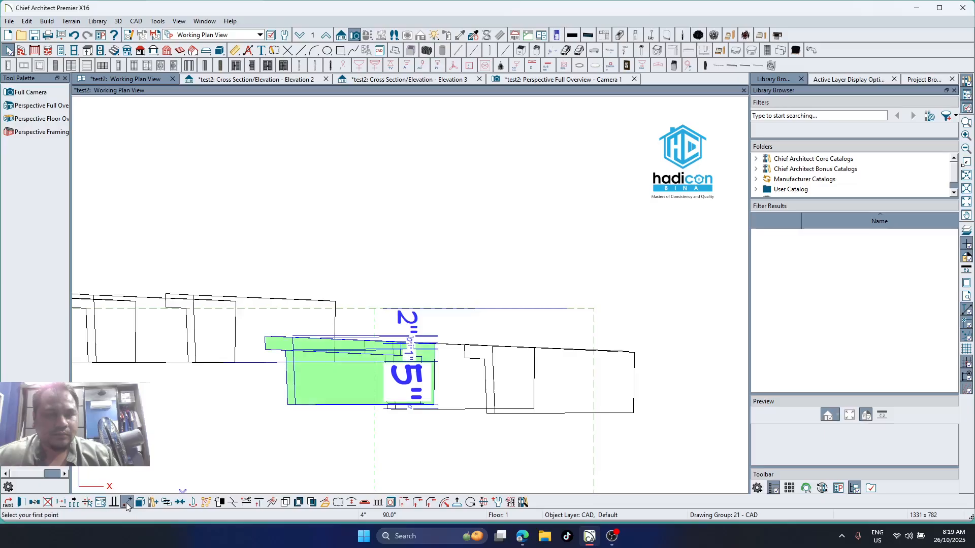
click(286, 350)
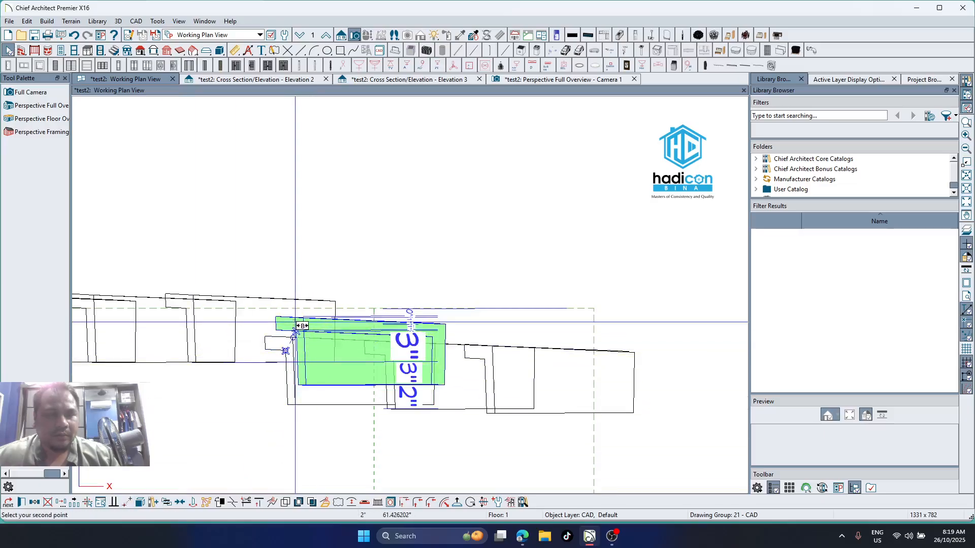
click(286, 307)
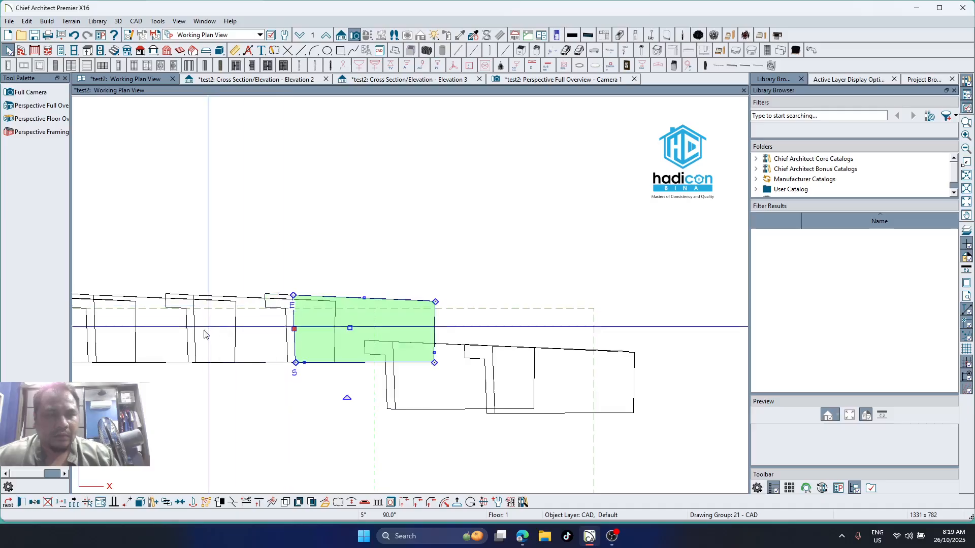
Move the twelfth trim copy point to point from its inner corner up to the dashed roof-edge line
scroll(212, 367, down, 1)
click(401, 395)
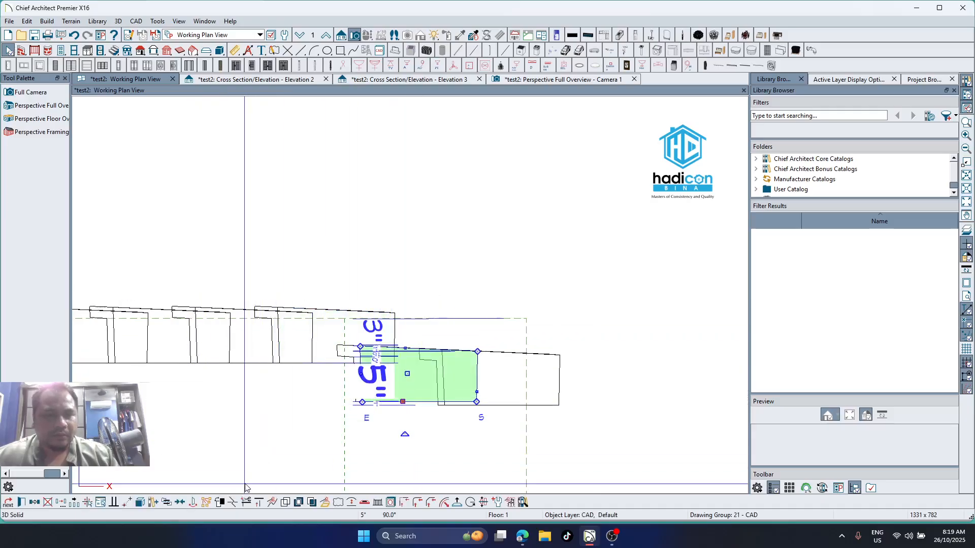
click(127, 503)
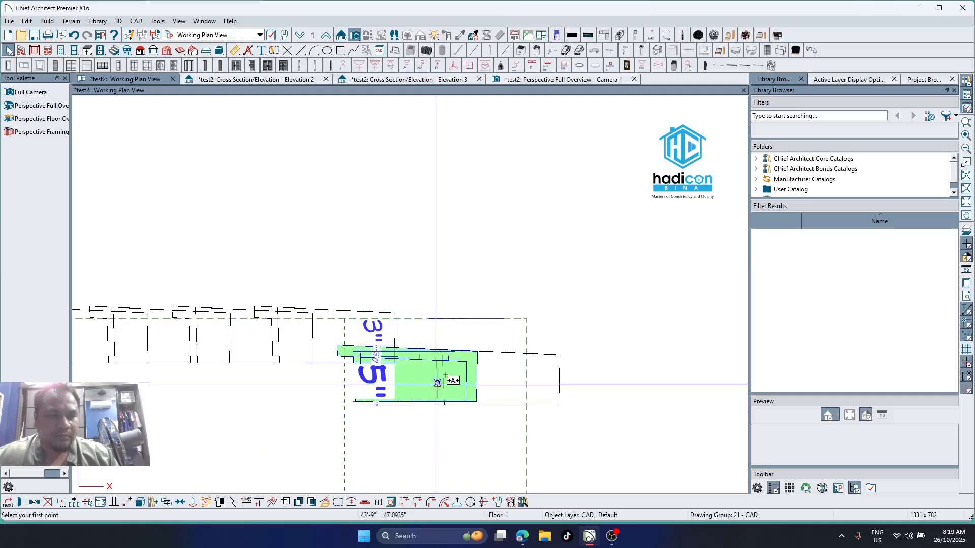
scroll(436, 356, up, 3)
click(305, 350)
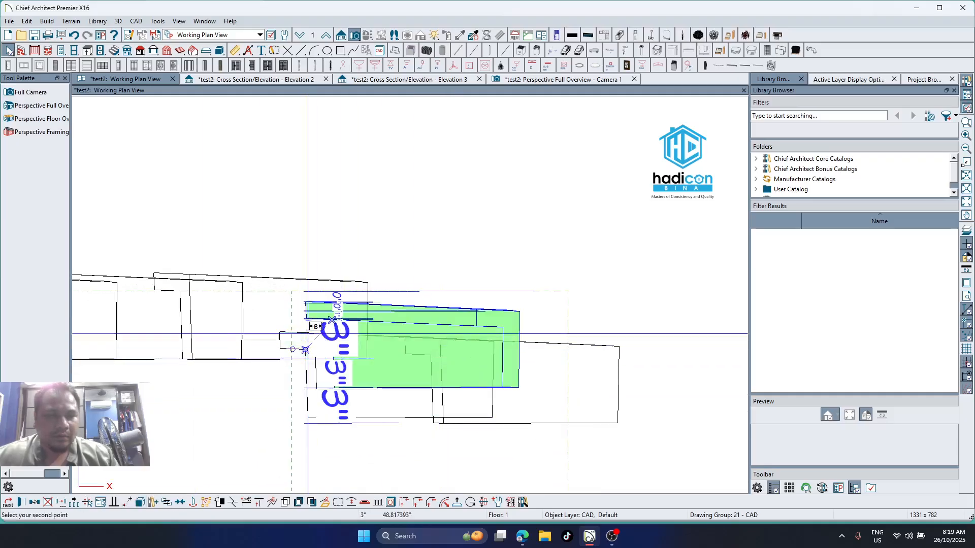
click(306, 292)
Move the last trim copy point to point from its inner corner straight up to the dashed roof-edge line
scroll(256, 410, down, 1)
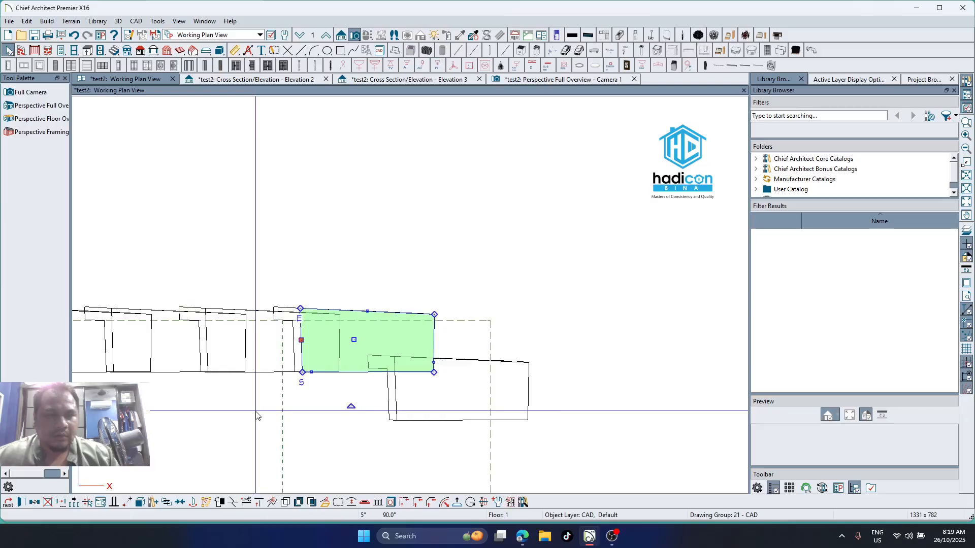
click(428, 420)
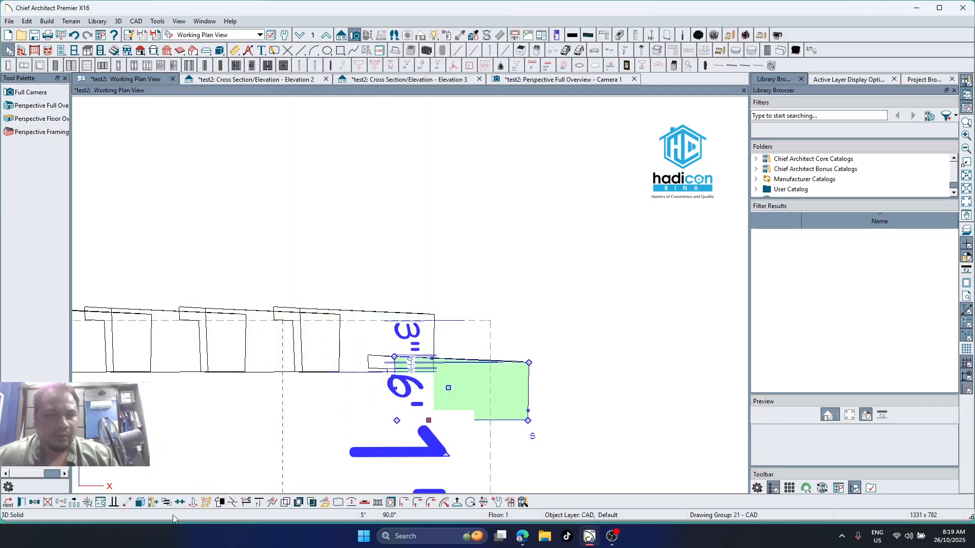
click(129, 504)
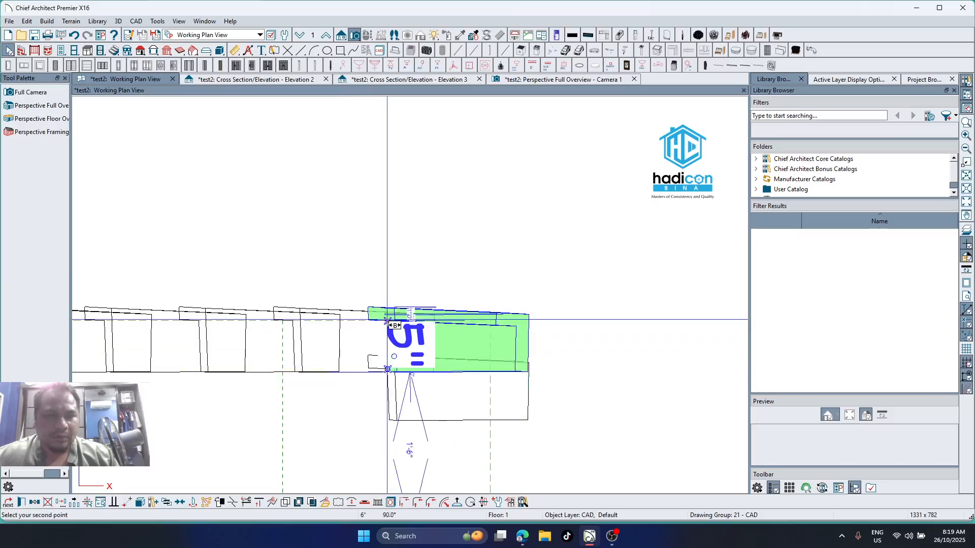
click(387, 321)
scroll(579, 391, down, 2)
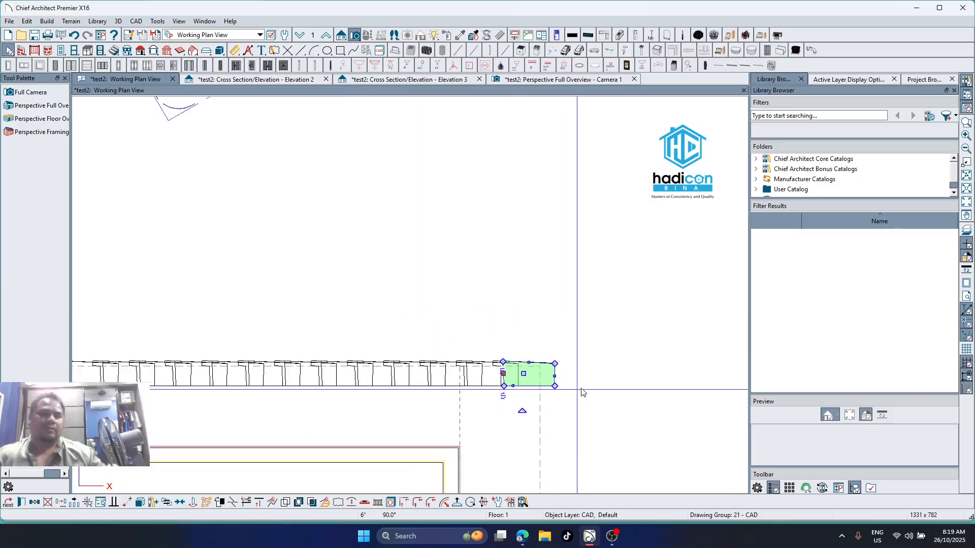
scroll(581, 392, down, 2)
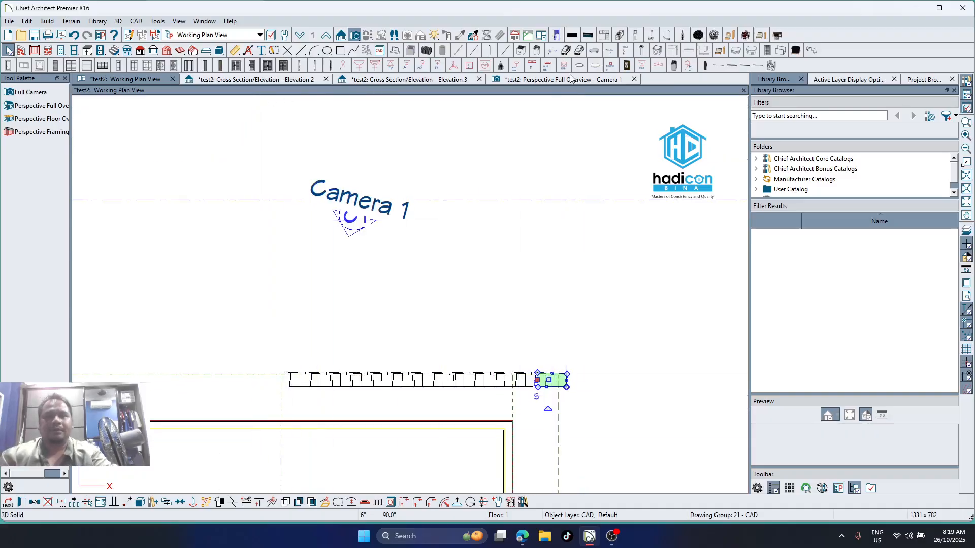
Examine the gable-end trim in the 3D overview from the roof slope, eave corner and ridge, and open Elevation 3
click(515, 79)
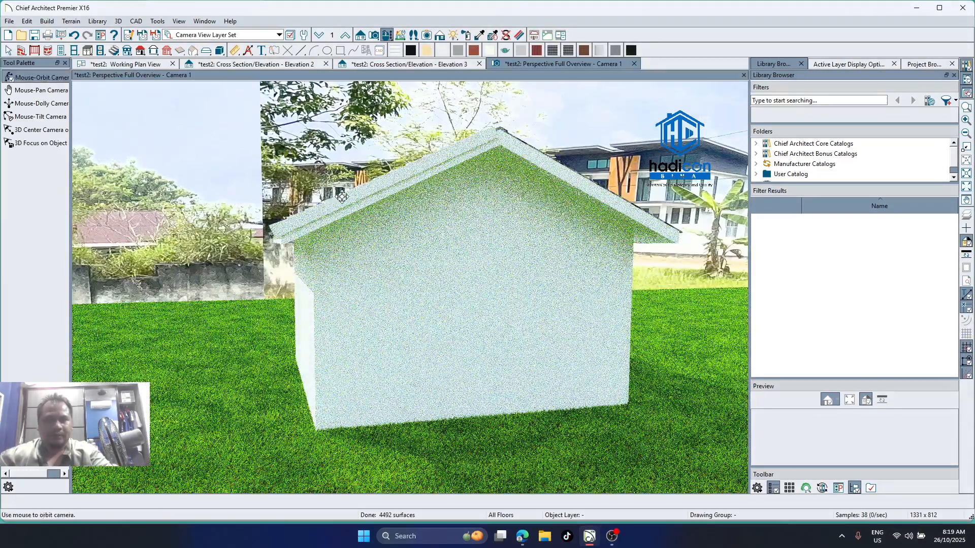
drag(342, 197, 626, 207)
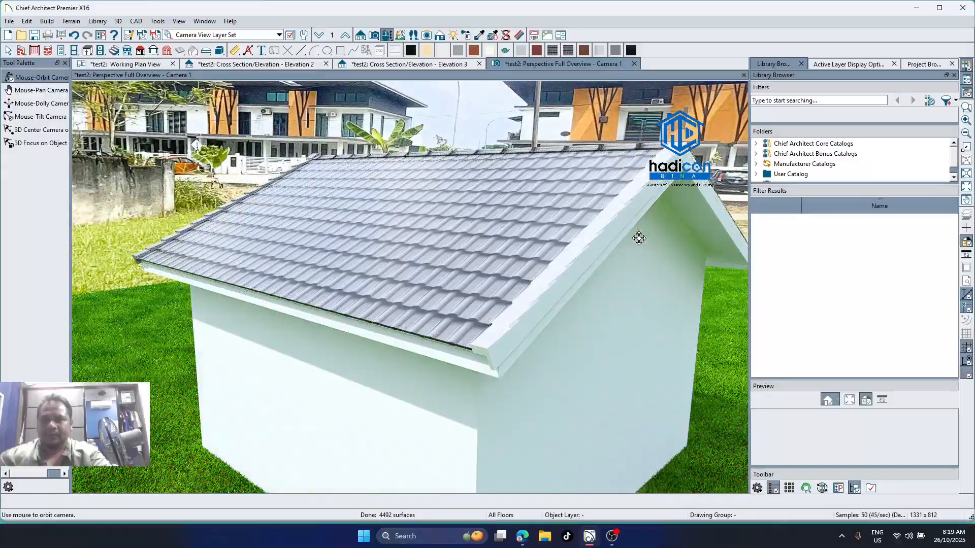
drag(619, 250, 339, 283)
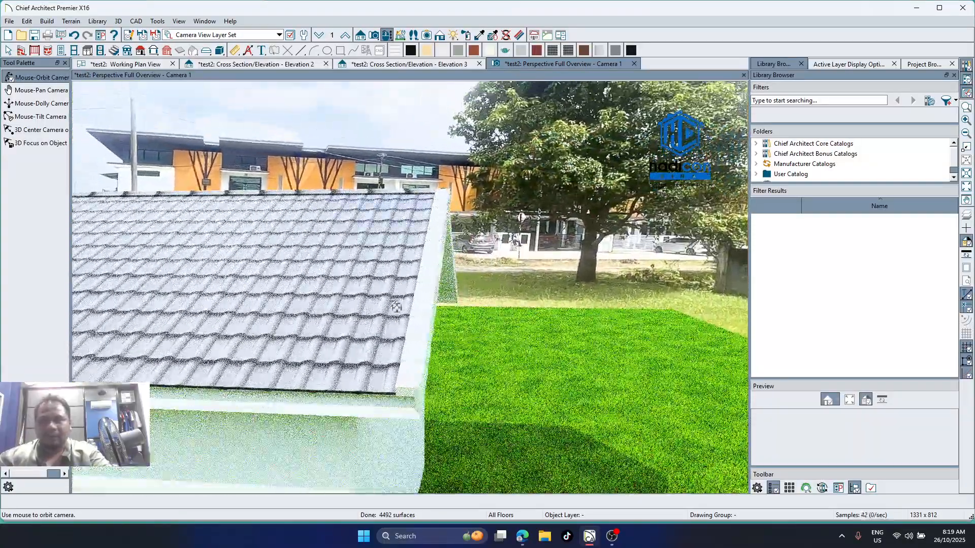
drag(396, 306, 405, 280)
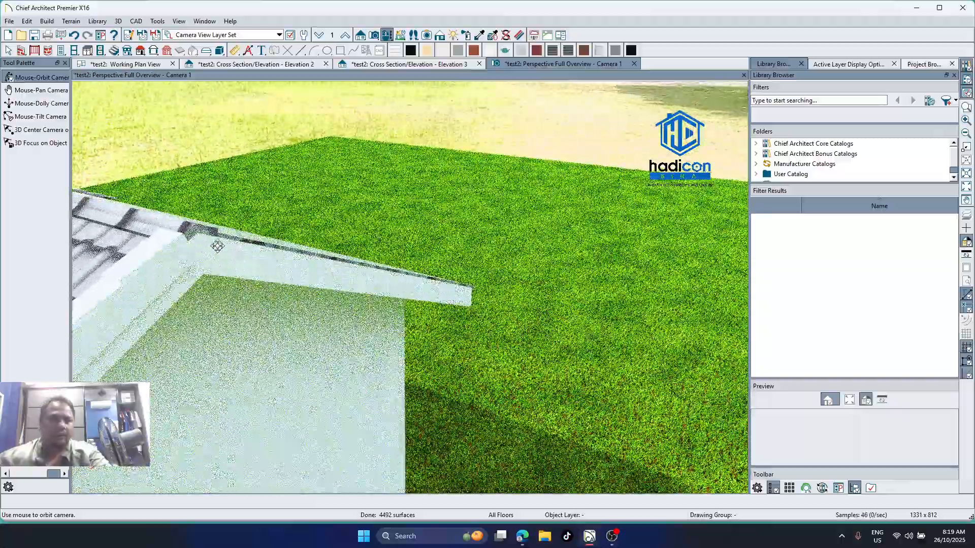
drag(218, 247, 244, 219)
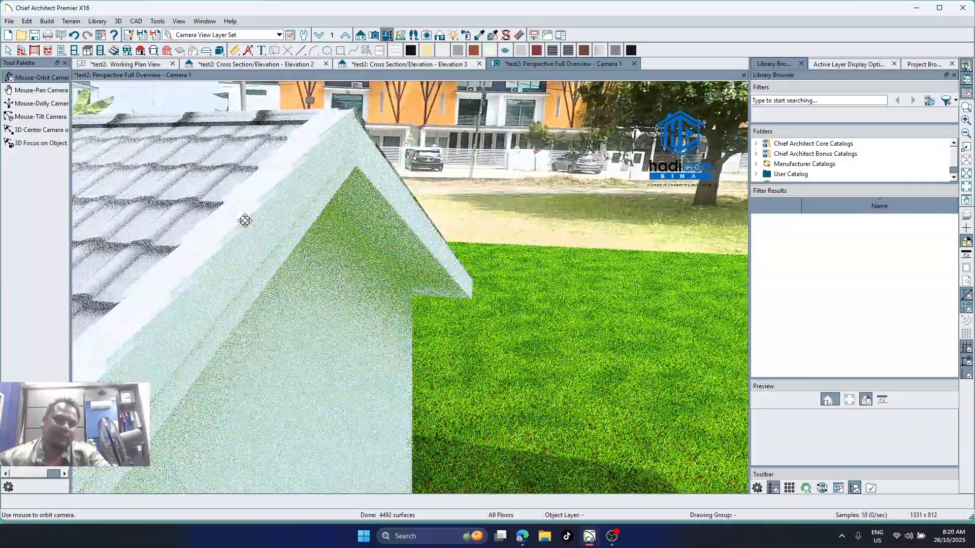
click(395, 64)
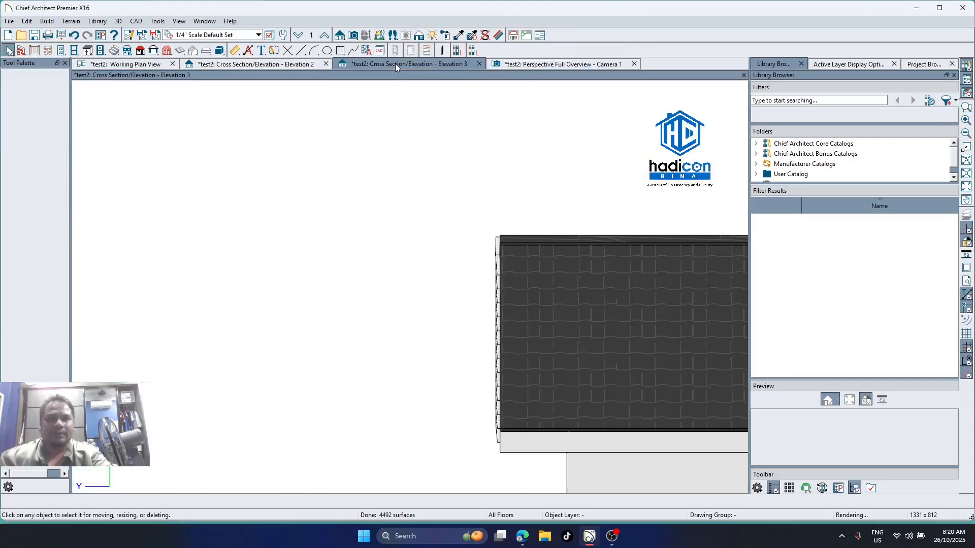
Return to the plan view and compare the ridge end of the new trim row with the finished row on the opposite gable
click(125, 63)
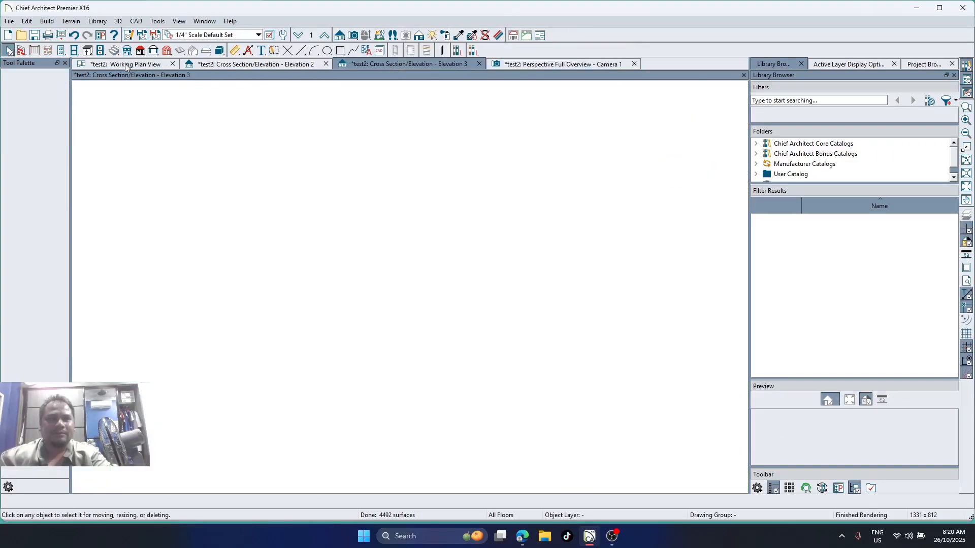
scroll(334, 404, up, 5)
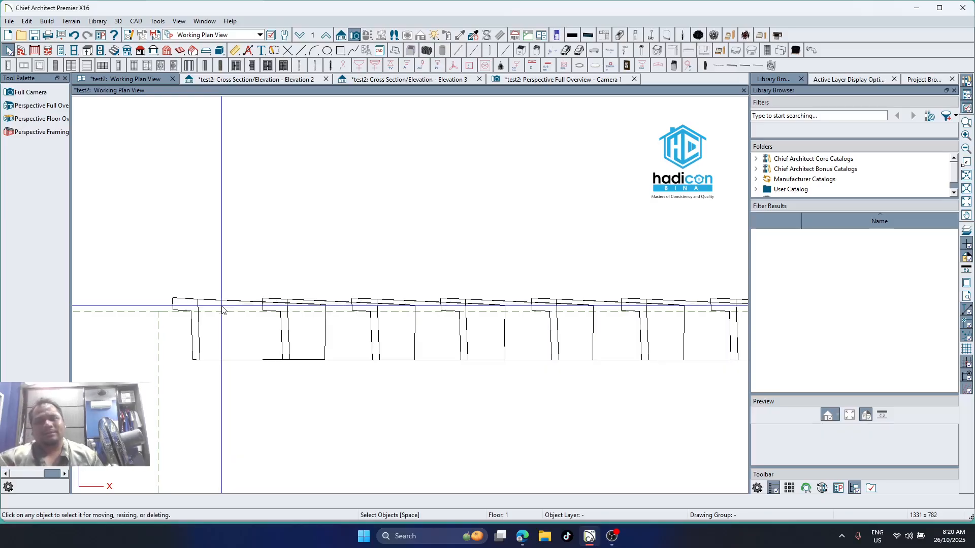
scroll(203, 336, down, 2)
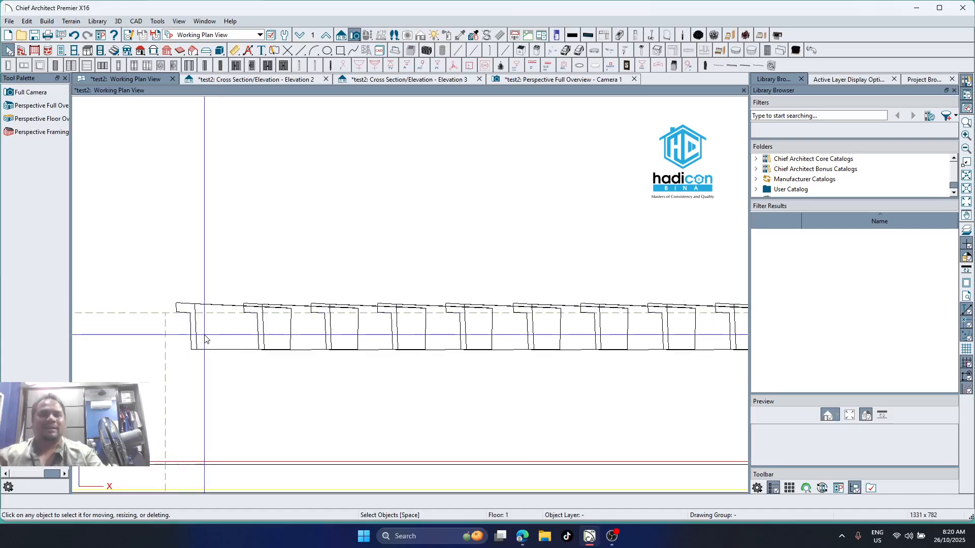
click(205, 339)
scroll(483, 172, down, 5)
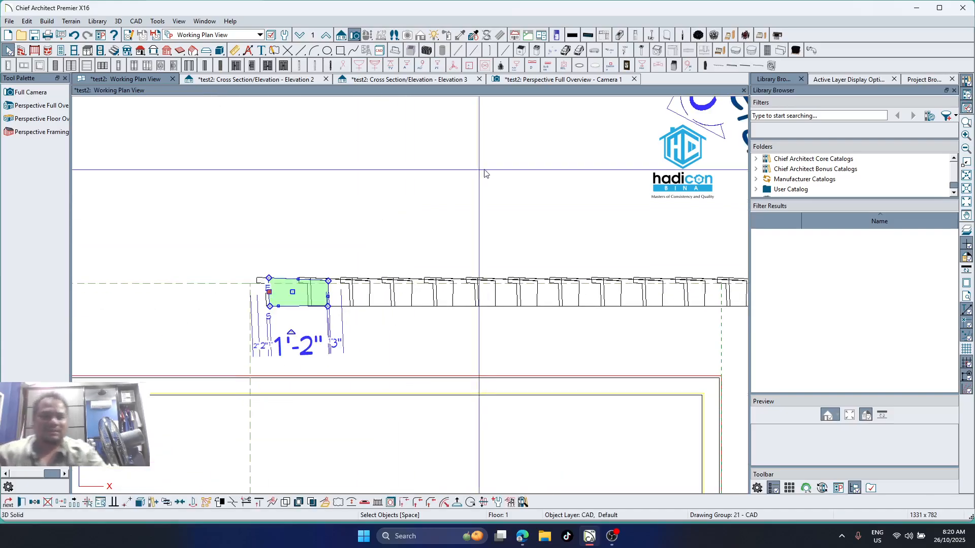
scroll(449, 192, down, 3)
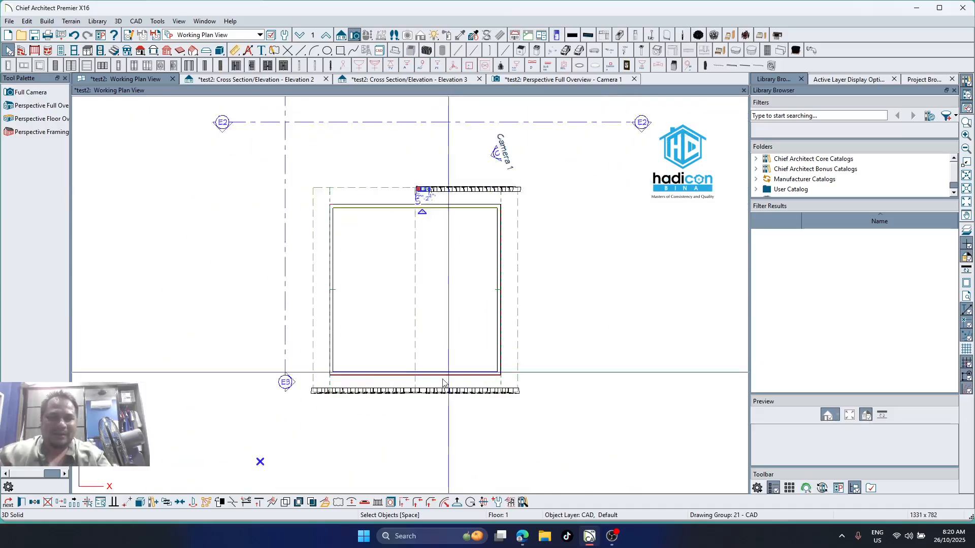
scroll(415, 406, up, 6)
scroll(415, 406, up, 2)
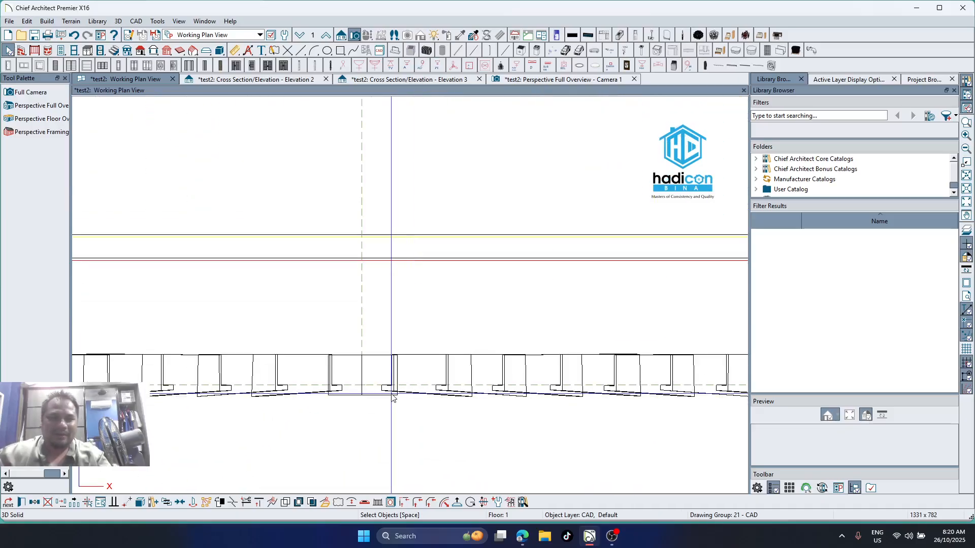
scroll(440, 407, down, 5)
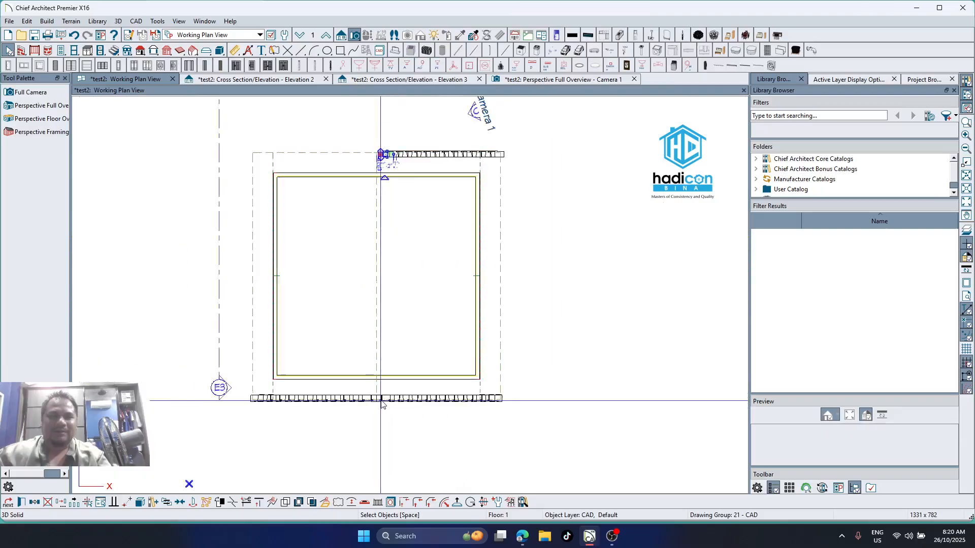
scroll(377, 205, up, 8)
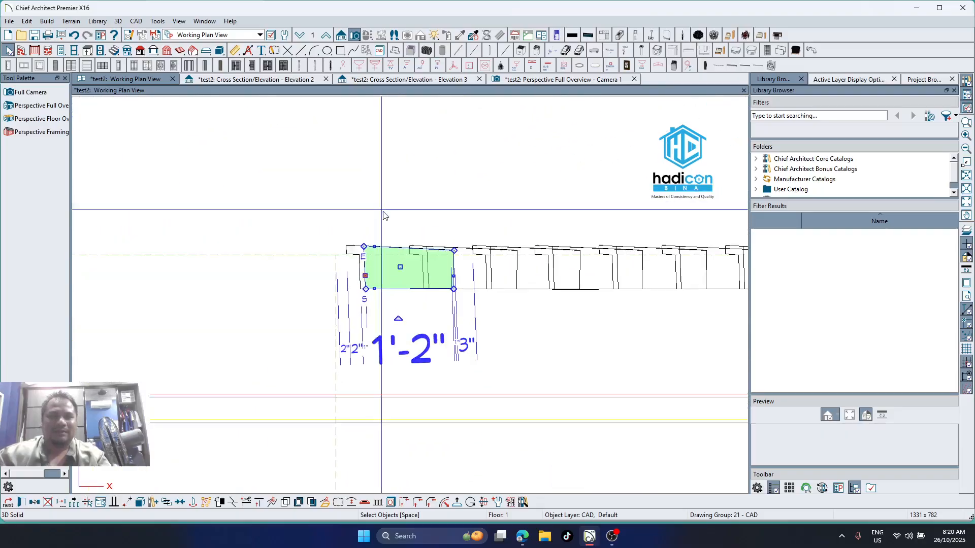
scroll(388, 257, up, 3)
key(Escape)
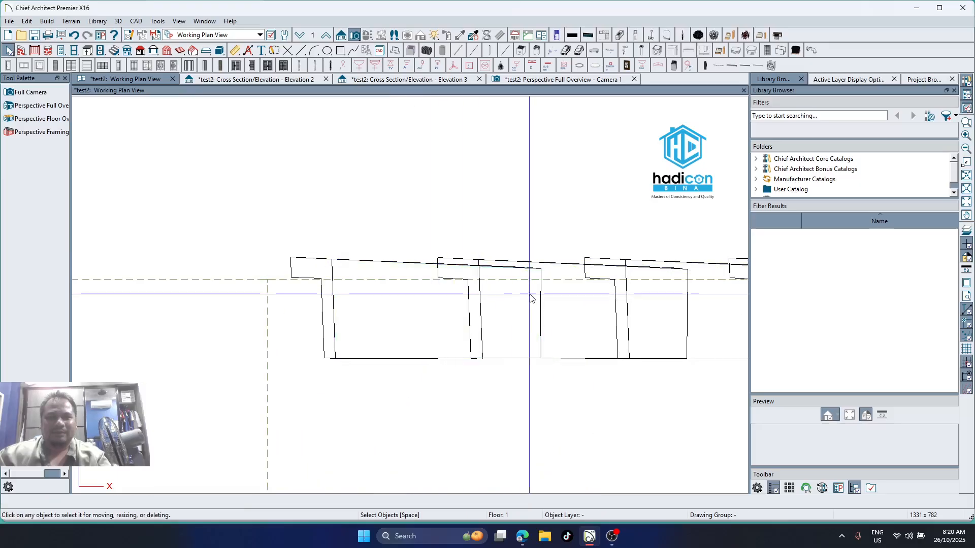
click(540, 294)
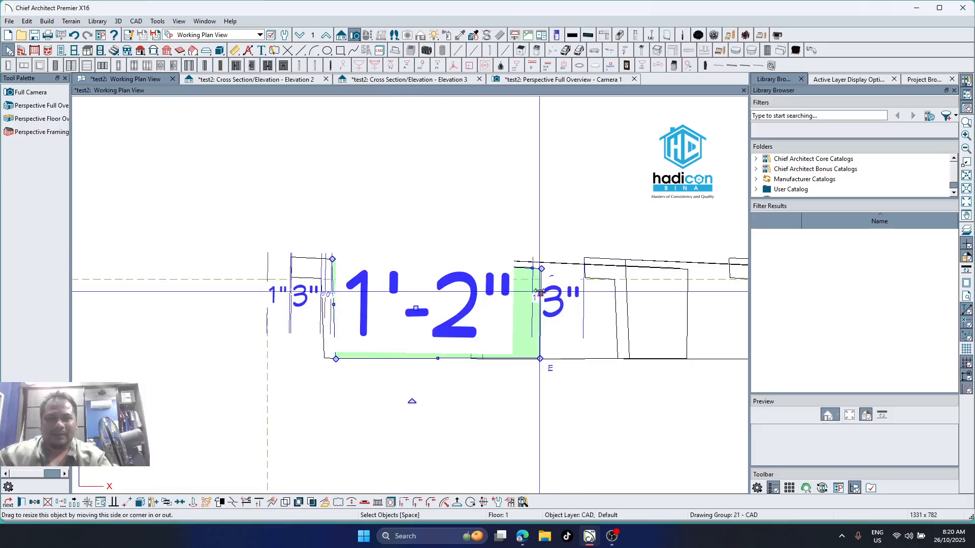
mouse_move(541, 268)
mouse_down()
mouse_move(538, 249)
mouse_move(543, 255)
mouse_up()
click(557, 259)
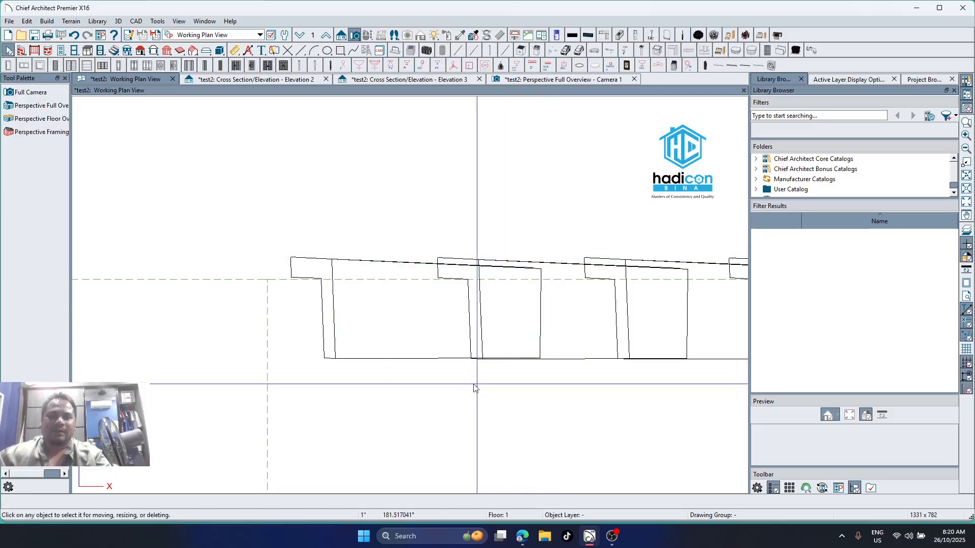
Rotate the first trim piece at the ridge slightly counterclockwise and nudge it up against the second piece
click(421, 360)
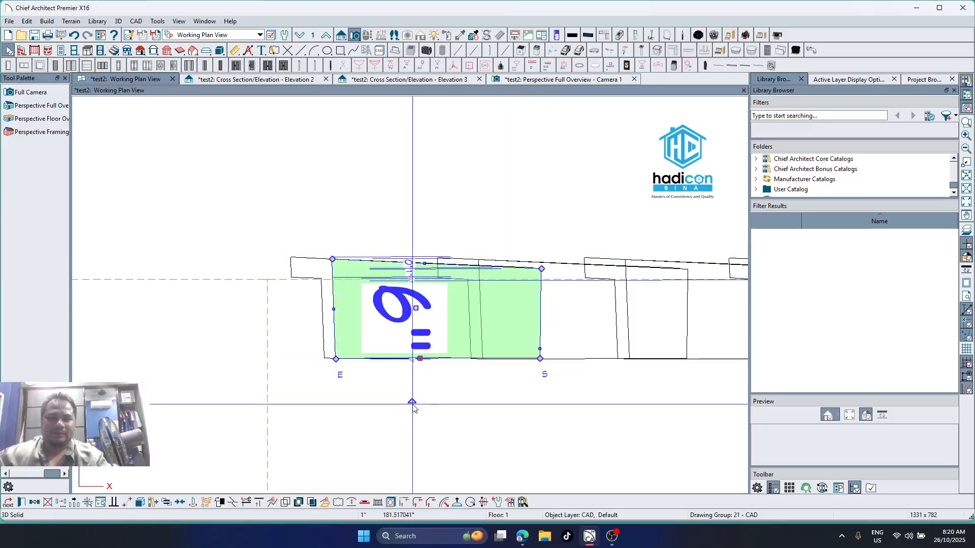
drag(413, 403, 413, 402)
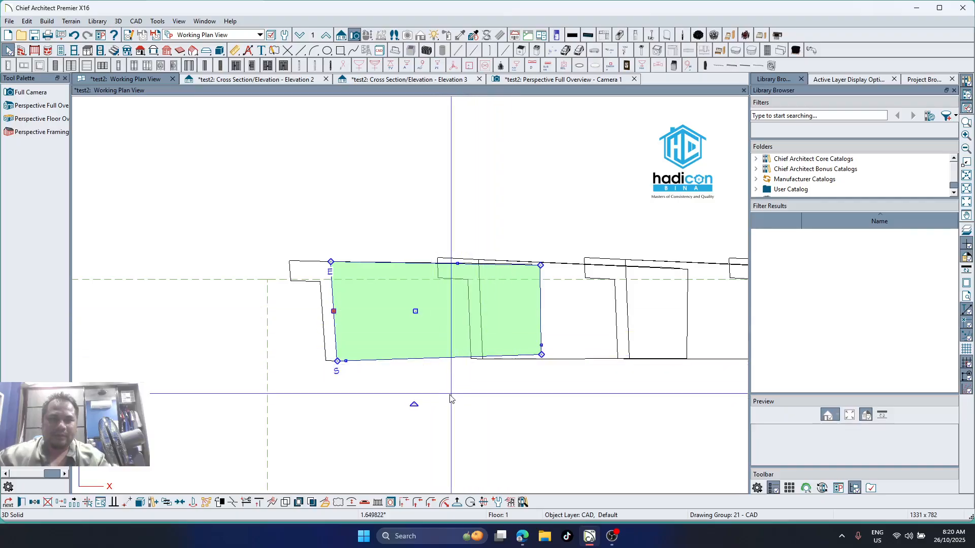
drag(414, 404, 413, 406)
drag(416, 311, 416, 305)
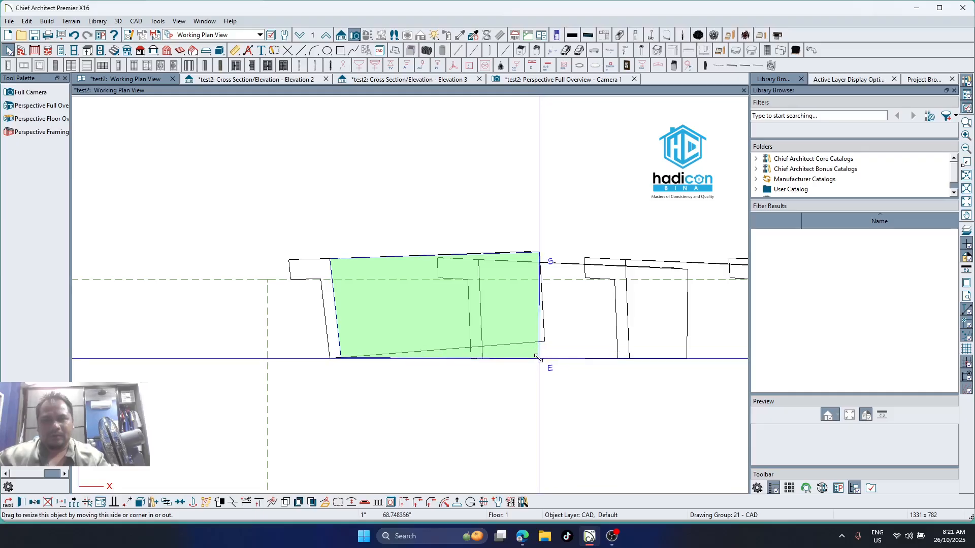
Pull the lower outer corner of the first trim piece down so its end edge is vertical and its bottom edge nearly level
click(539, 356)
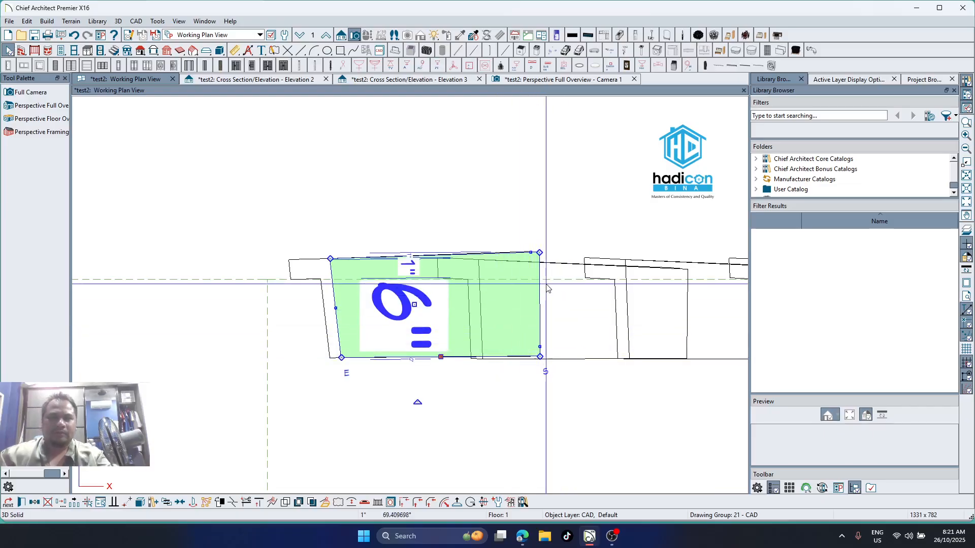
scroll(517, 366, up, 2)
mouse_move(553, 343)
mouse_down()
mouse_move(541, 344)
mouse_move(552, 344)
mouse_up()
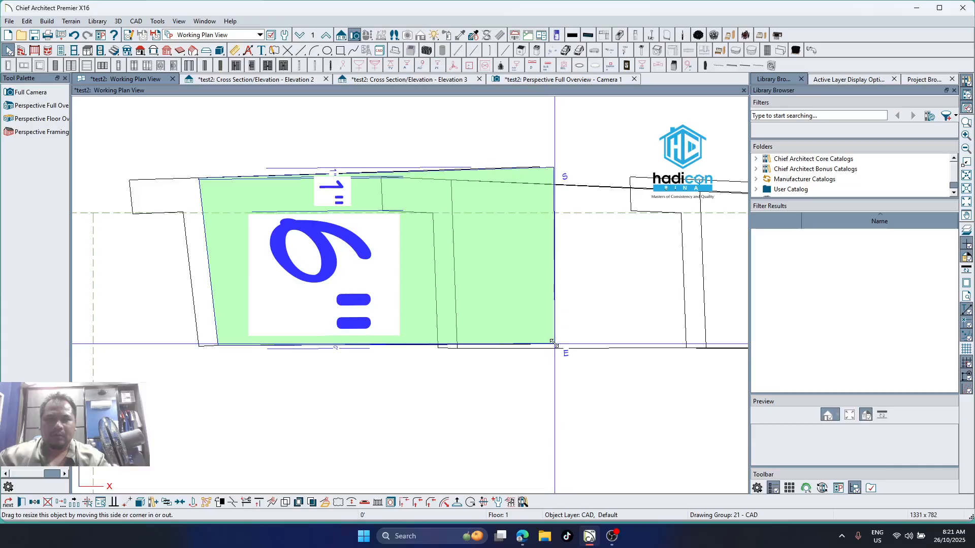
drag(552, 344, 553, 345)
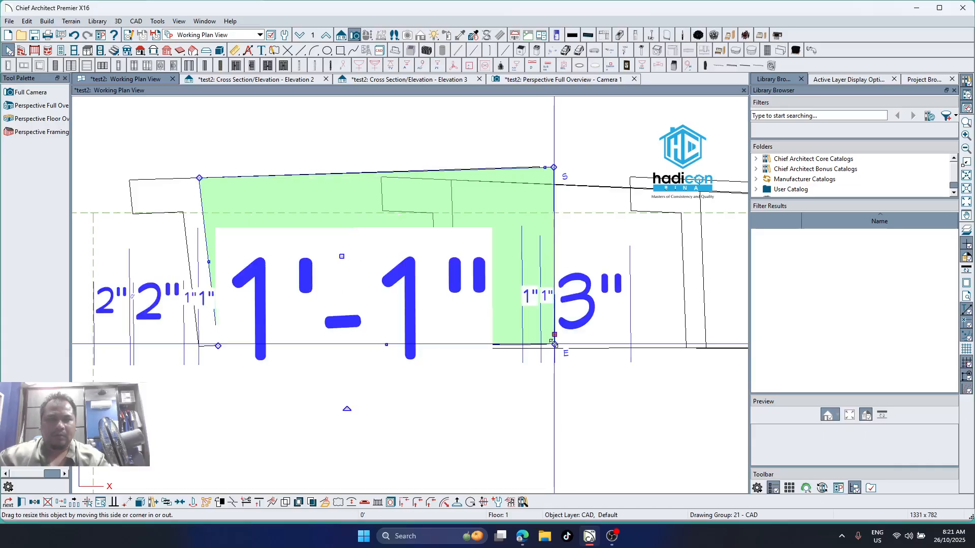
click(526, 382)
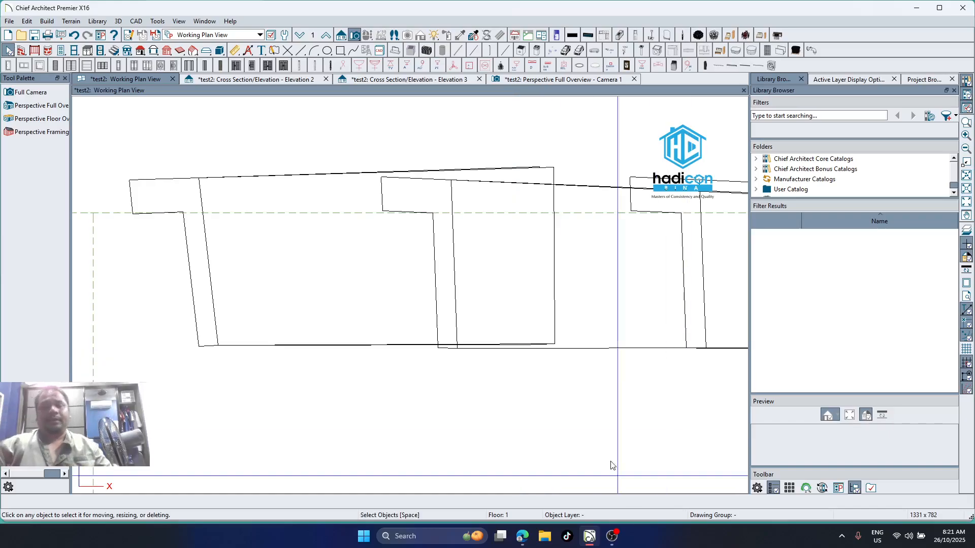
Delete the second-to-last trim piece near the eave end of the row and cancel the prompt to save the elevation
scroll(231, 284, down, 6)
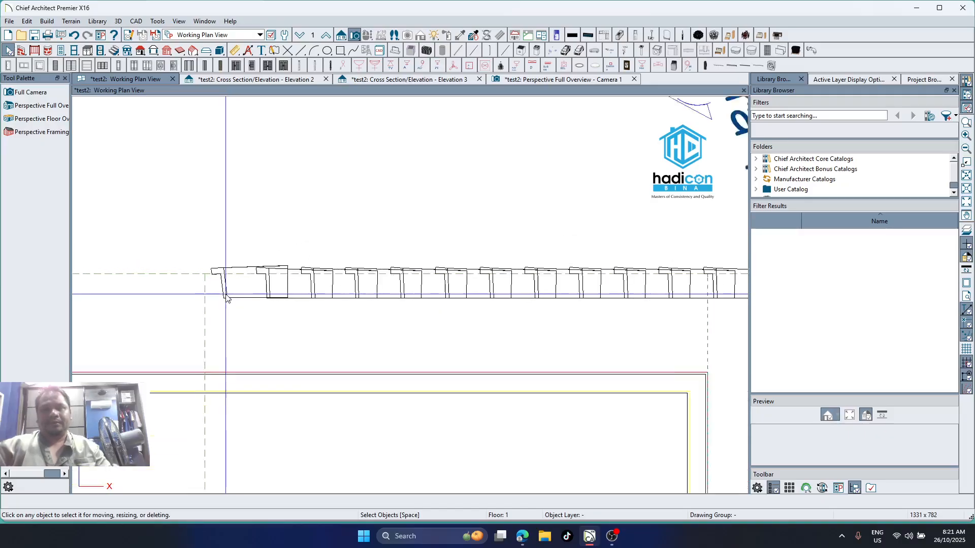
scroll(226, 297, down, 2)
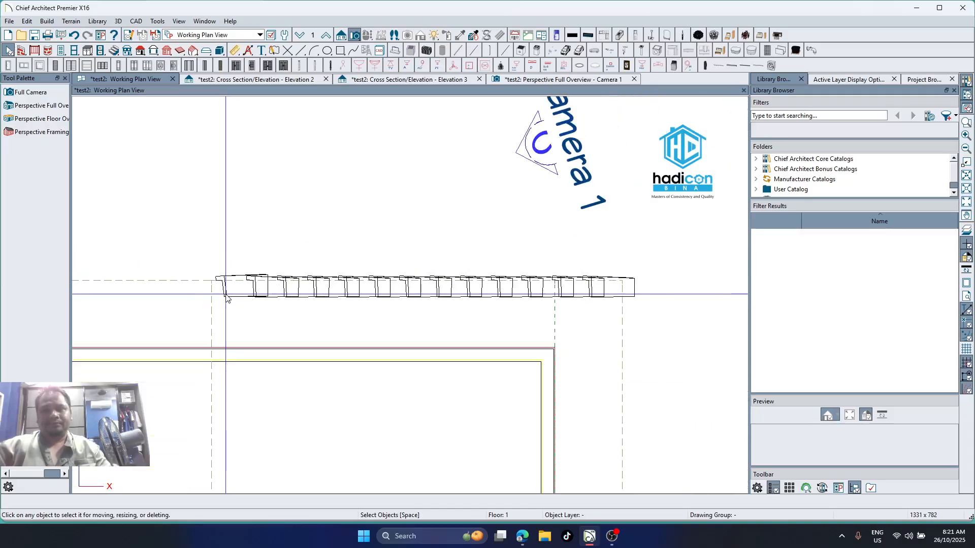
click(605, 298)
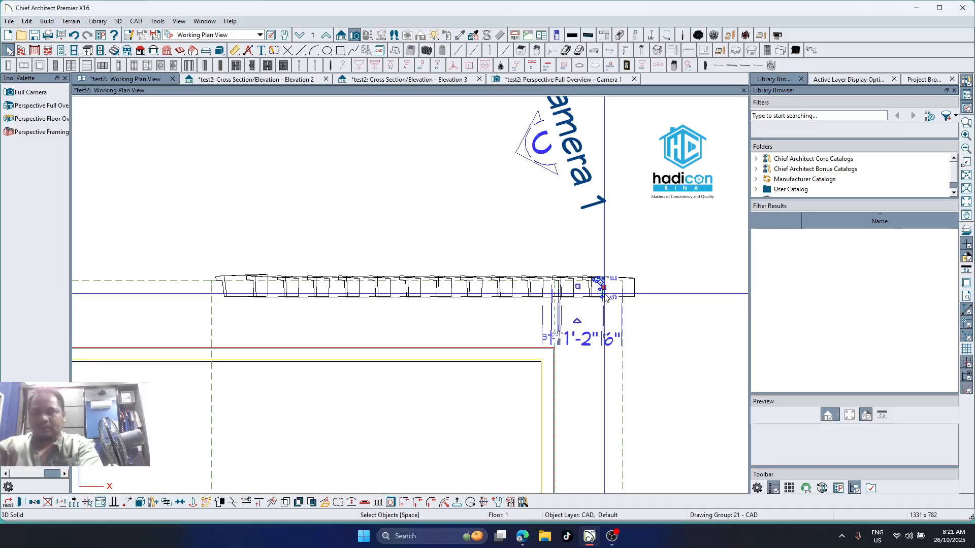
key(Delete)
click(568, 282)
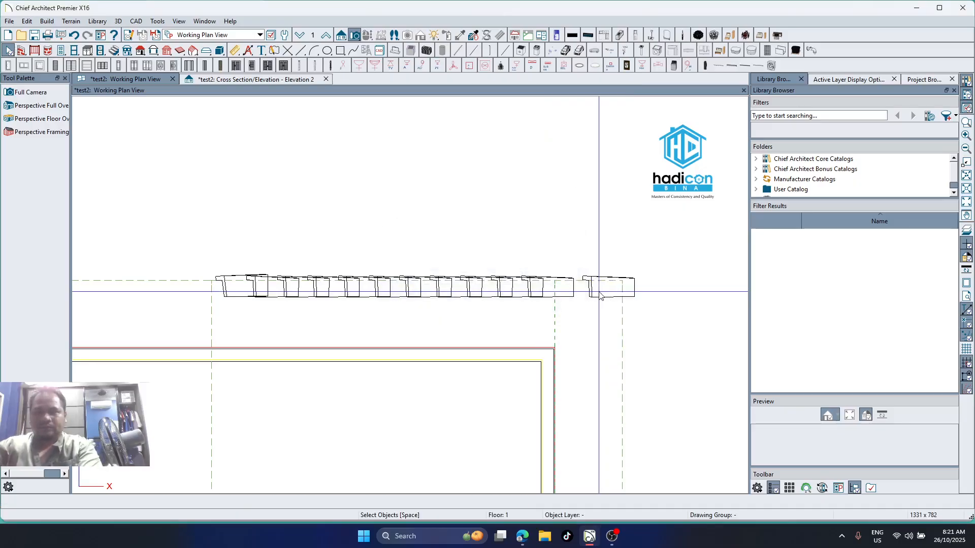
Select ten more of the copied trim pieces between the eave and the ridge, delete them together, and cancel the save-elevation prompt
scroll(557, 298, up, 1)
shift+click(570, 298)
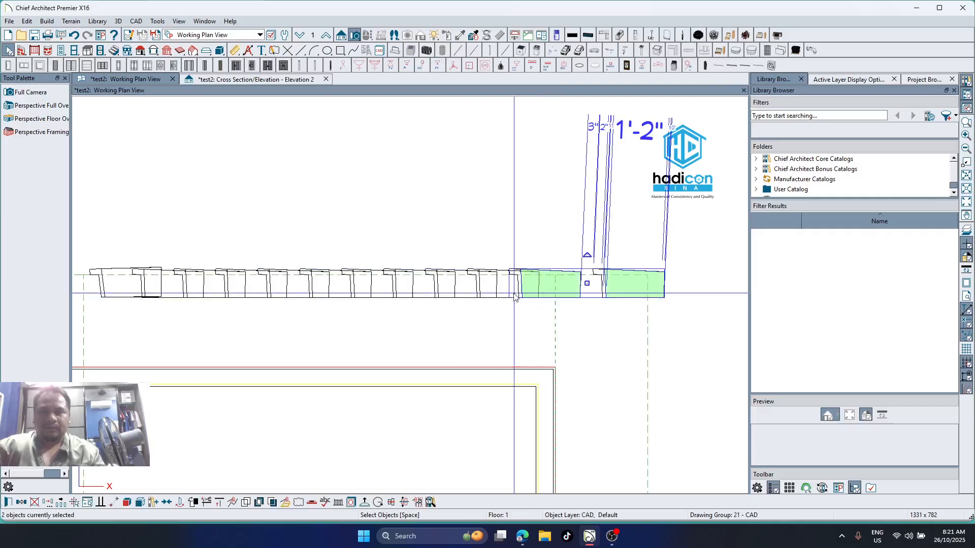
shift+click(484, 298)
shift+click(463, 295)
shift+click(405, 300)
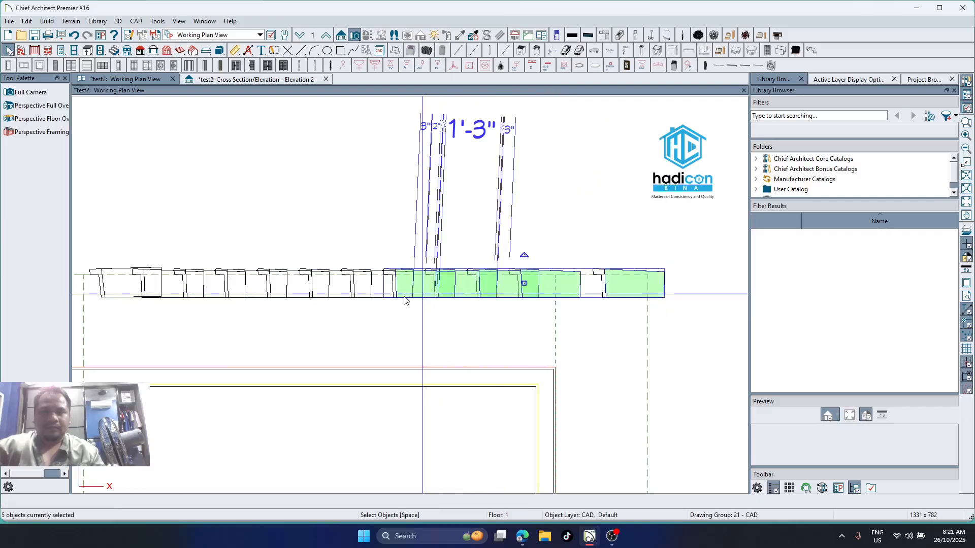
shift+click(374, 294)
shift+click(343, 293)
shift+click(297, 293)
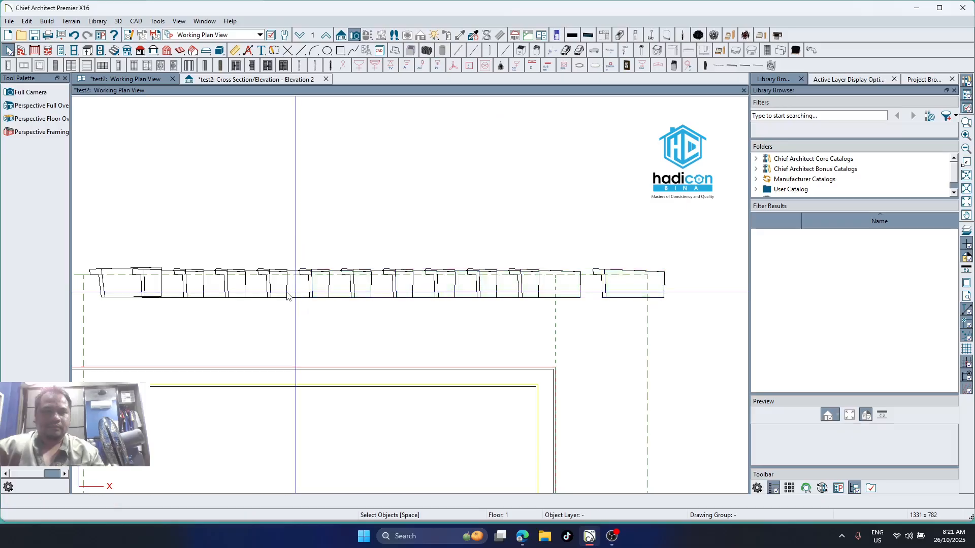
shift+click(259, 292)
shift+click(185, 293)
shift+click(175, 297)
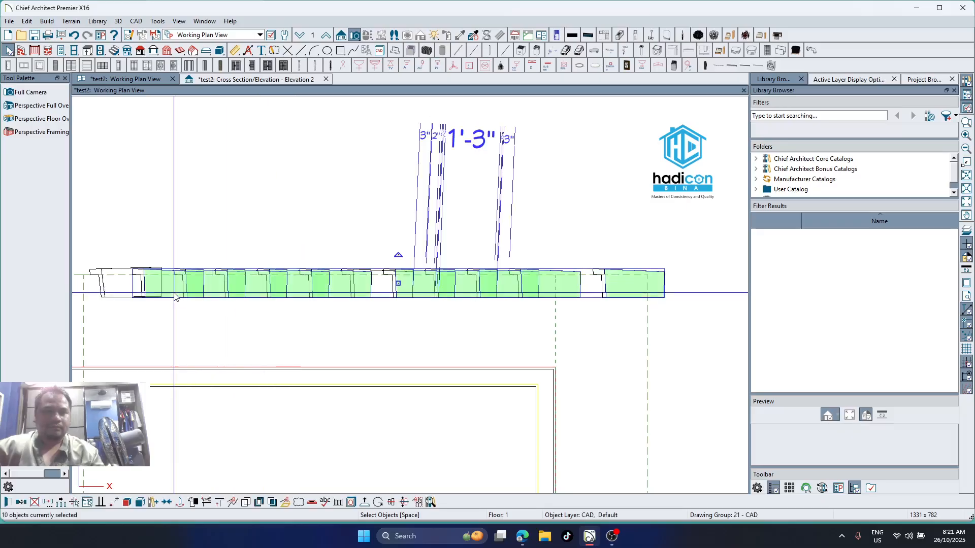
key(Delete)
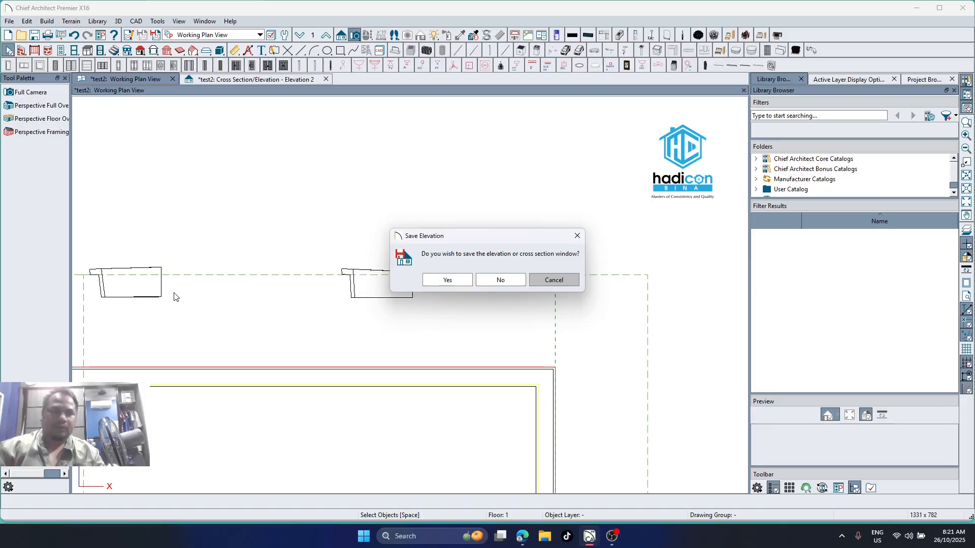
click(554, 279)
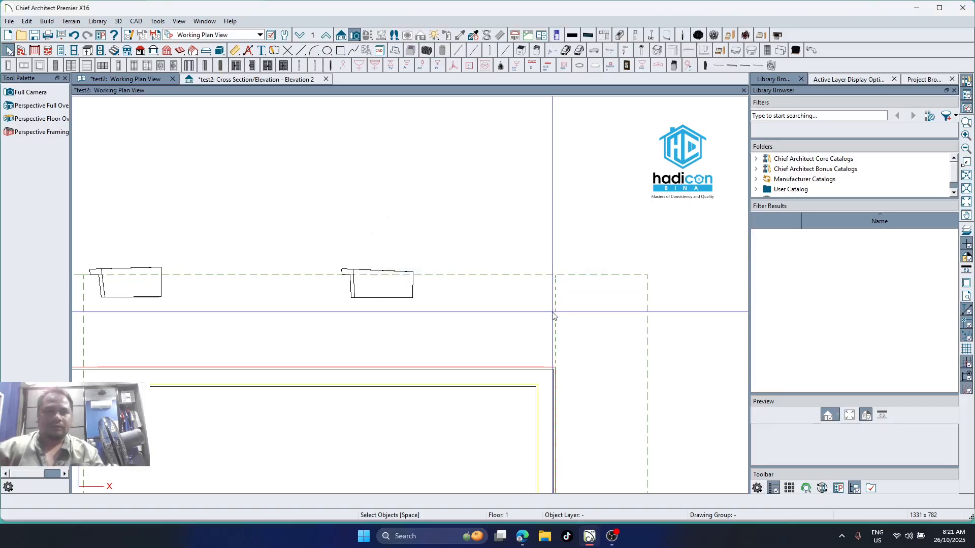
Delete the one remaining copy in the middle of the roof edge, keeping only the reshaped ridge piece
scroll(617, 289, down, 3)
click(424, 295)
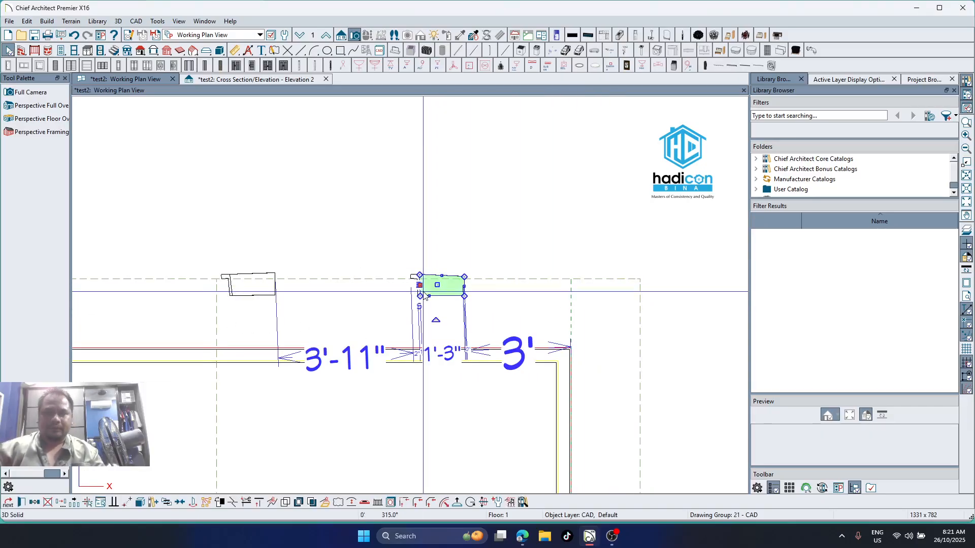
key(Delete)
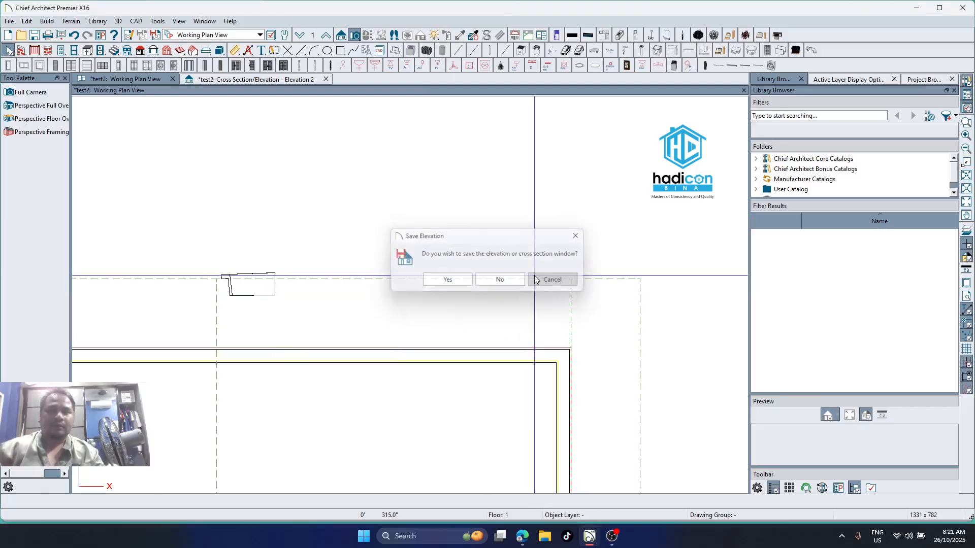
click(531, 283)
Move the ridge trim piece slightly down relative to the dashed roof-edge line in plan
scroll(233, 300, up, 3)
scroll(233, 301, up, 4)
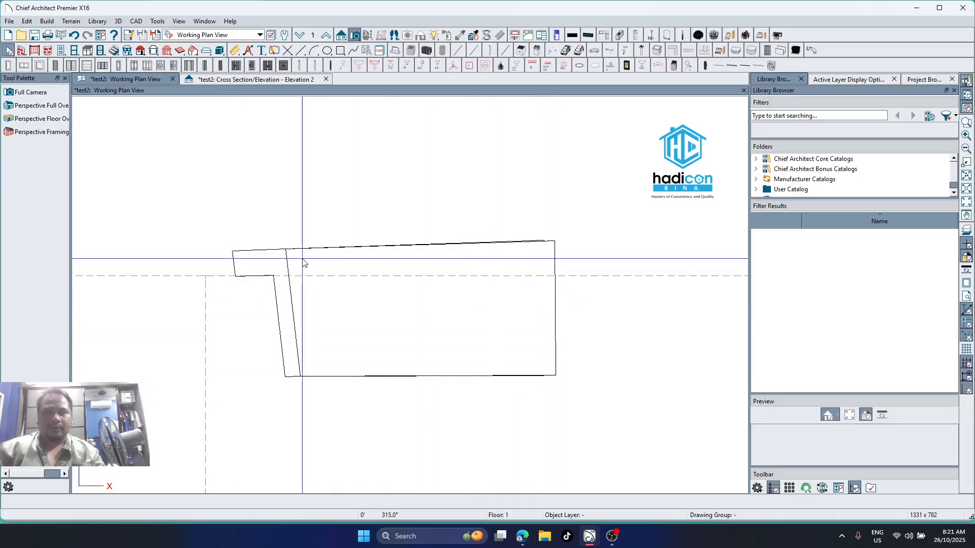
click(405, 344)
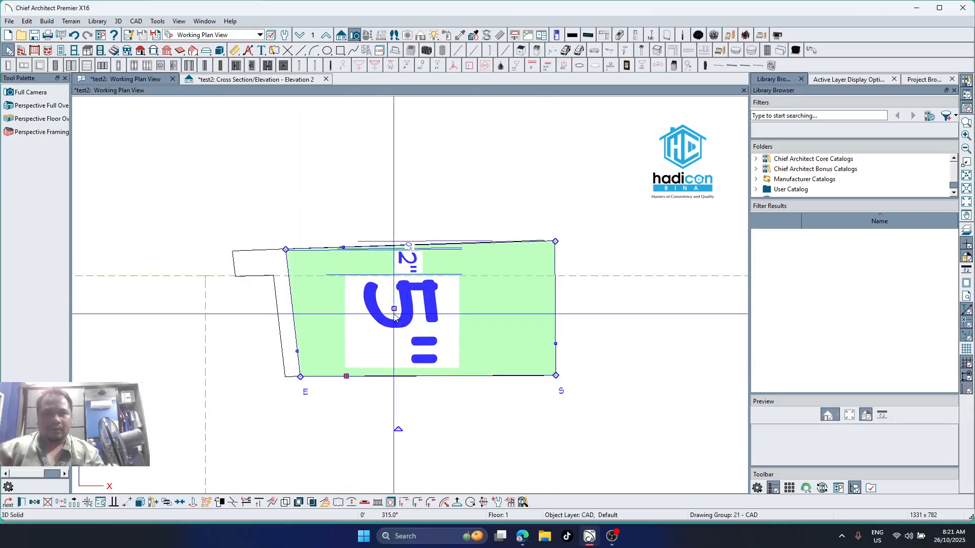
drag(395, 309, 395, 311)
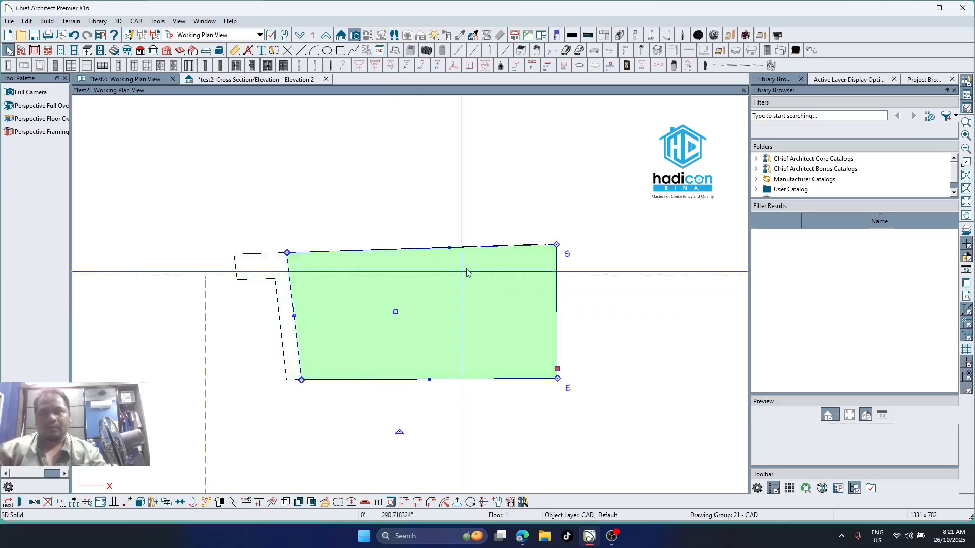
click(592, 211)
Nudge the lower corner at the outer end of the ridge trim piece slightly inward to straighten its end edge
scroll(489, 192, down, 2)
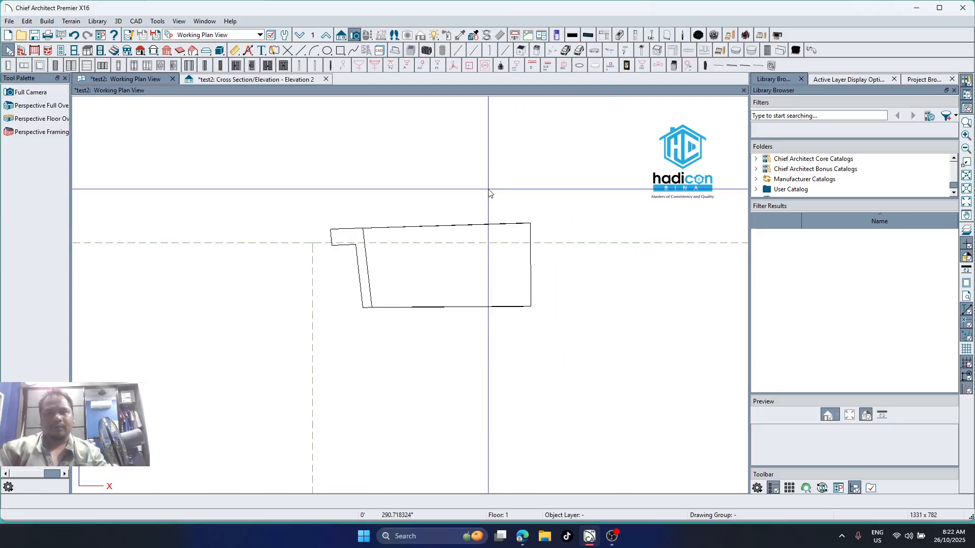
scroll(489, 192, down, 2)
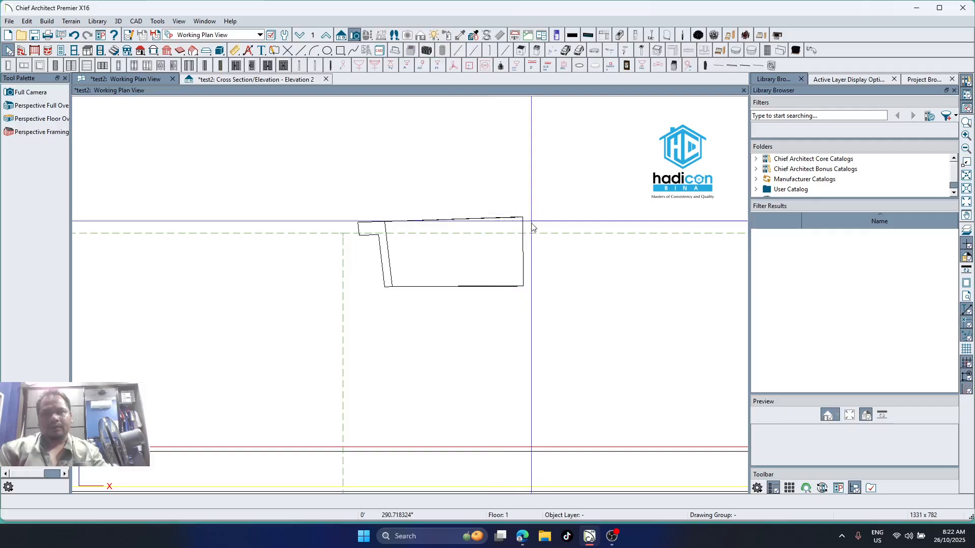
scroll(533, 227, up, 3)
click(536, 262)
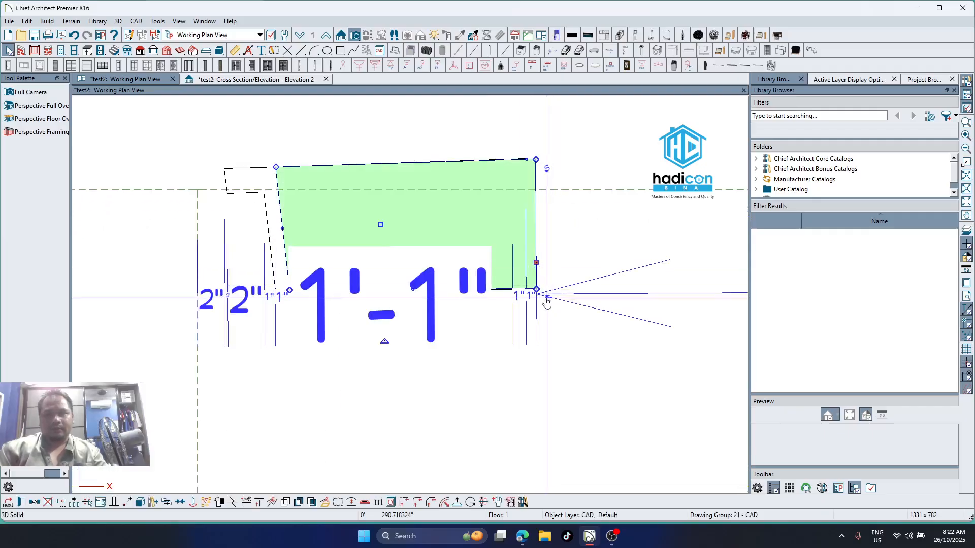
drag(532, 285, 534, 287)
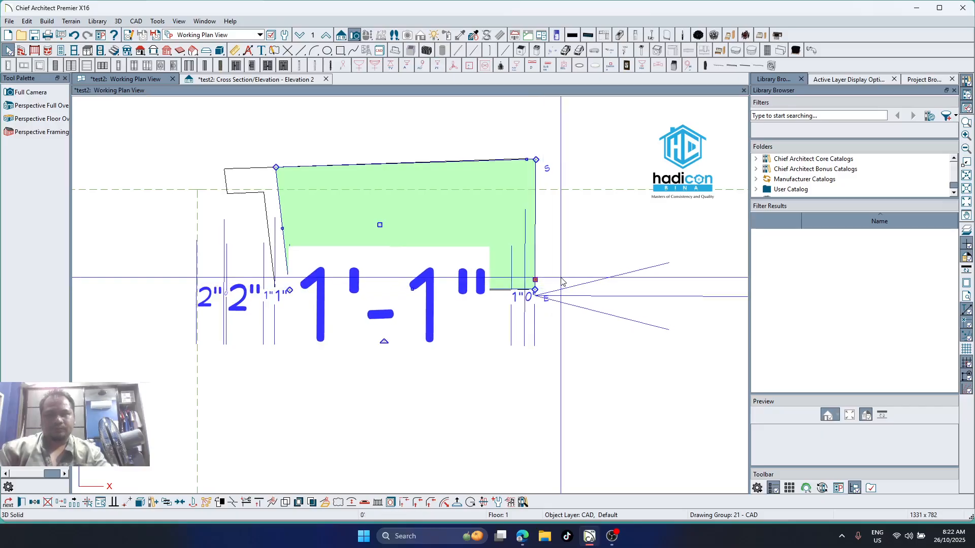
key(Escape)
scroll(298, 272, down, 4)
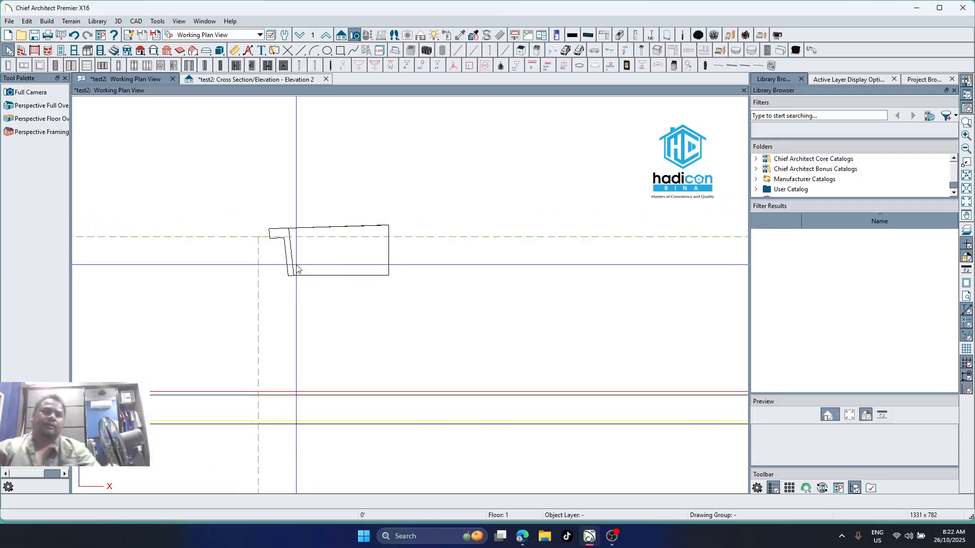
In Elevation 2, multiple-copy the ridge trim piece at regular intervals down the roof slope to the eave
click(352, 273)
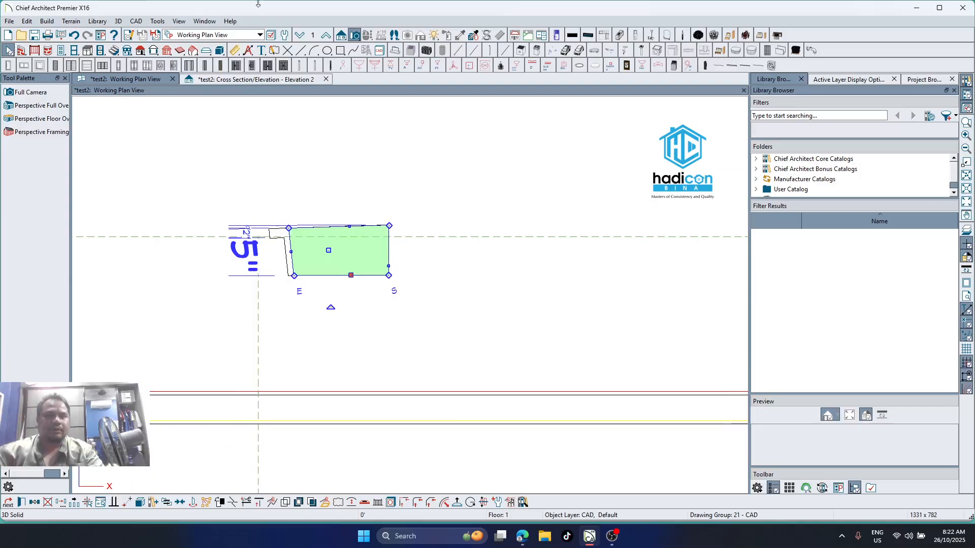
scroll(335, 358, down, 4)
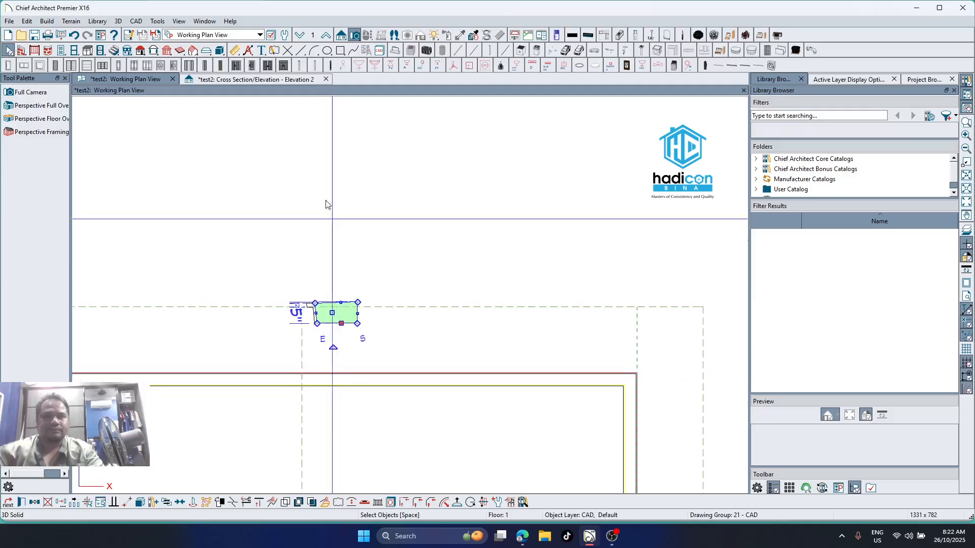
click(220, 81)
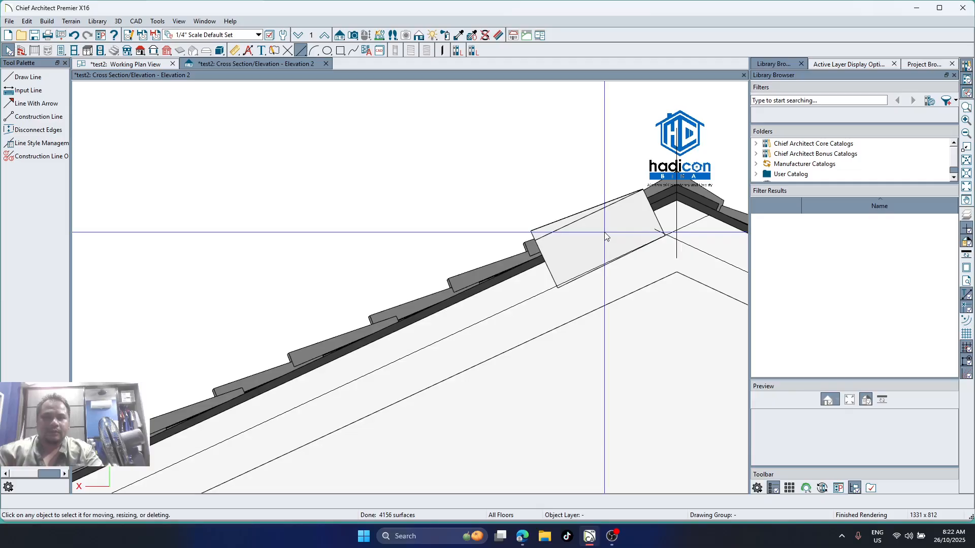
click(605, 234)
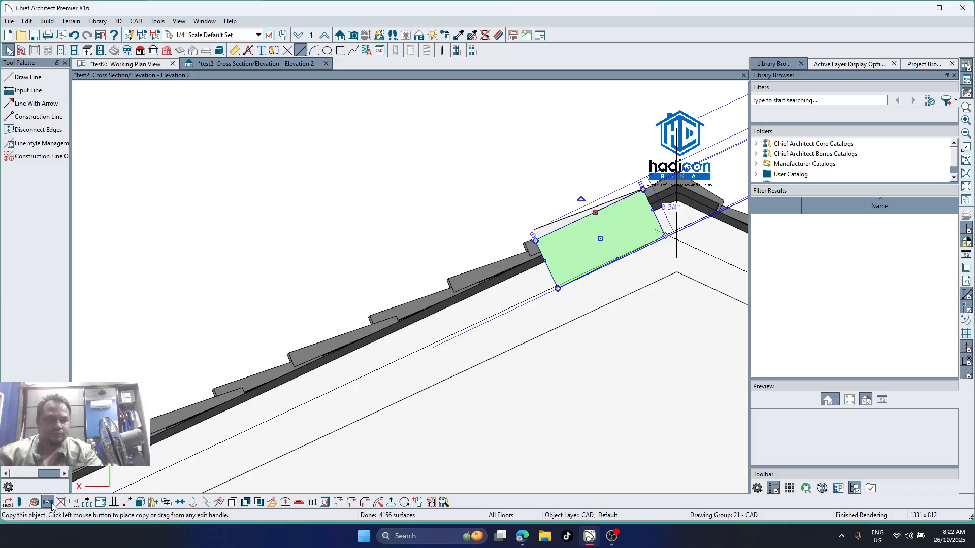
click(74, 503)
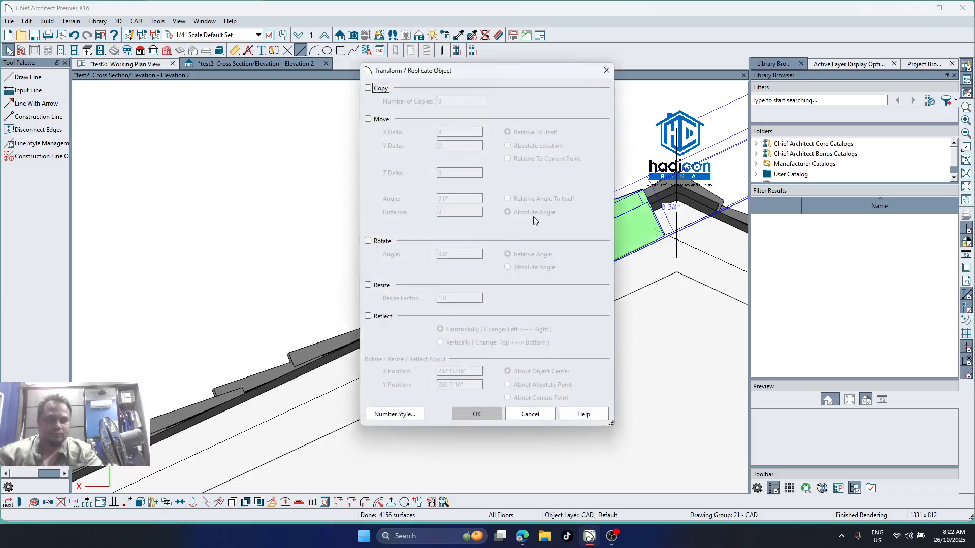
click(519, 416)
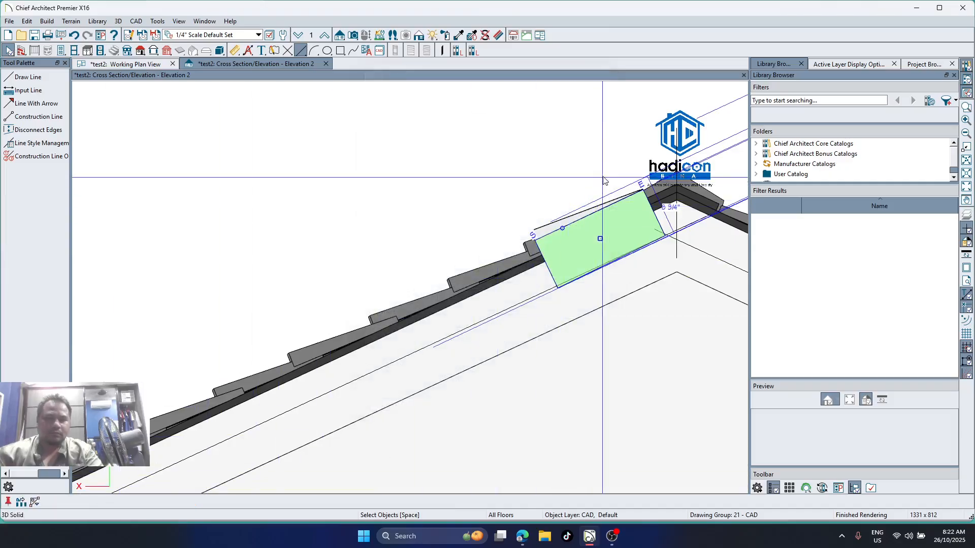
scroll(617, 174, down, 2)
scroll(635, 199, down, 2)
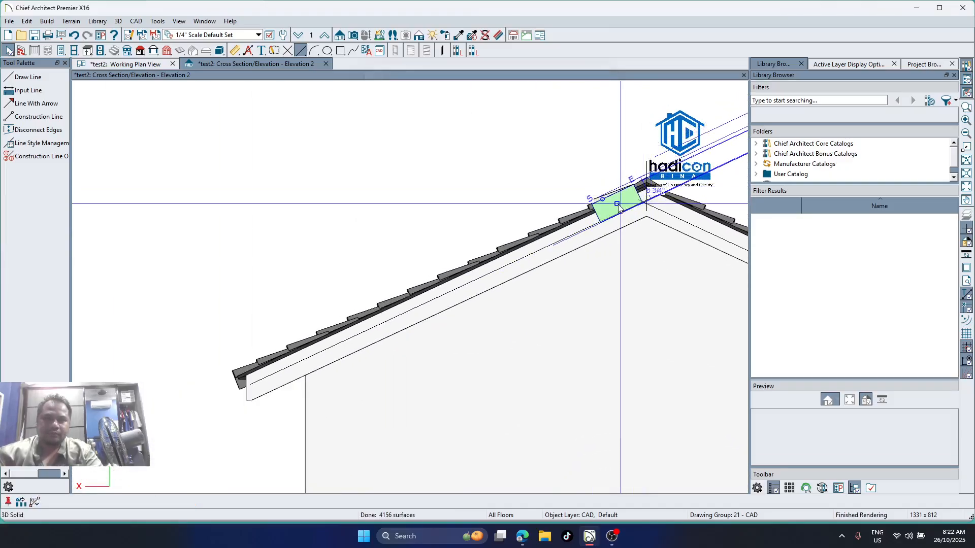
drag(617, 205, 249, 381)
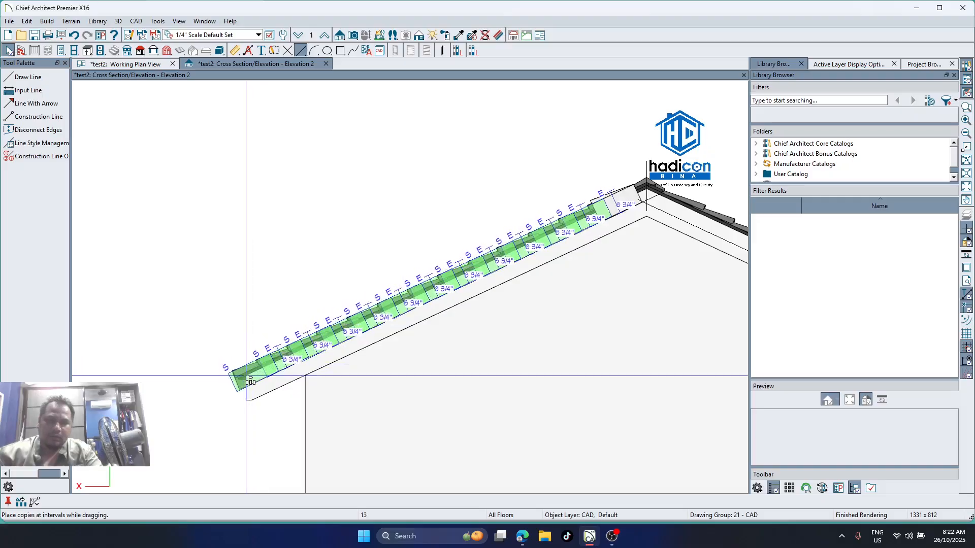
drag(250, 380, 251, 381)
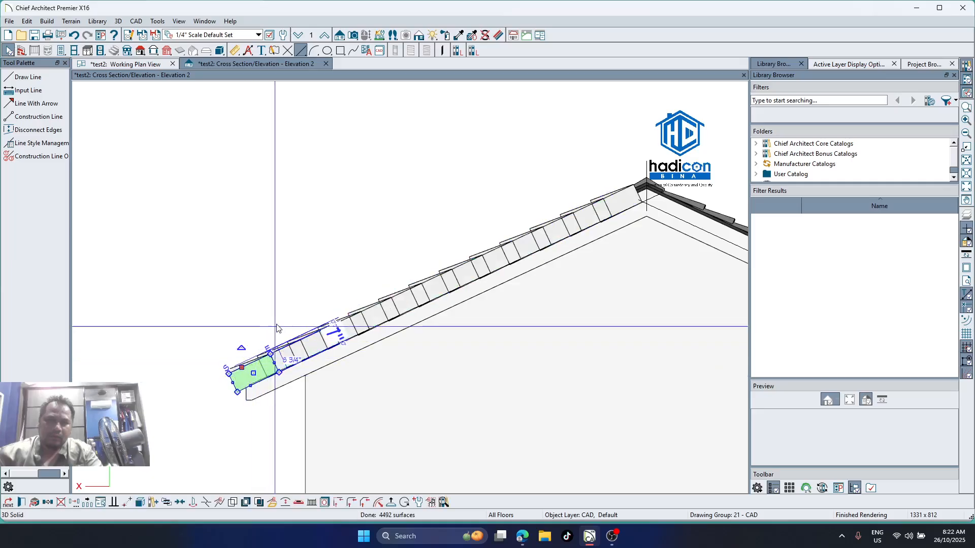
scroll(266, 325, up, 1)
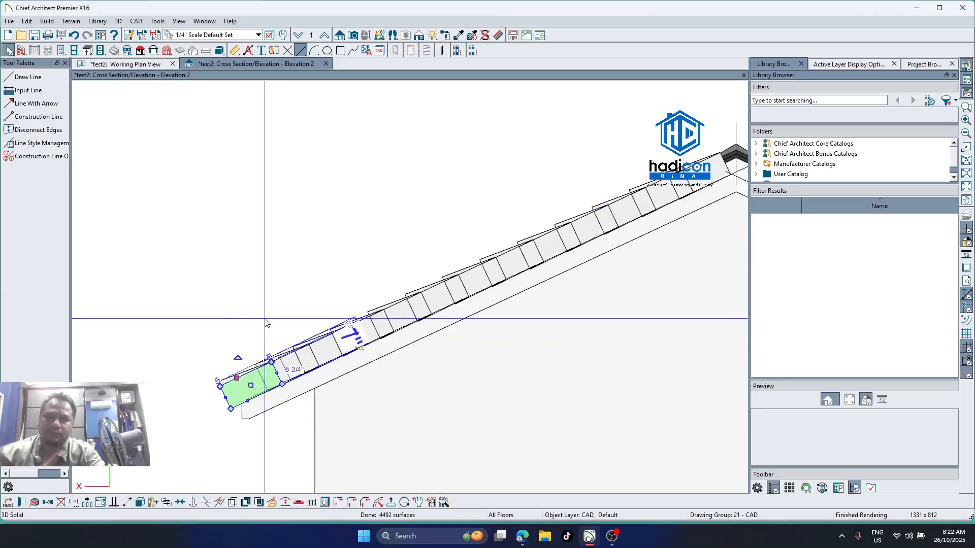
key(Escape)
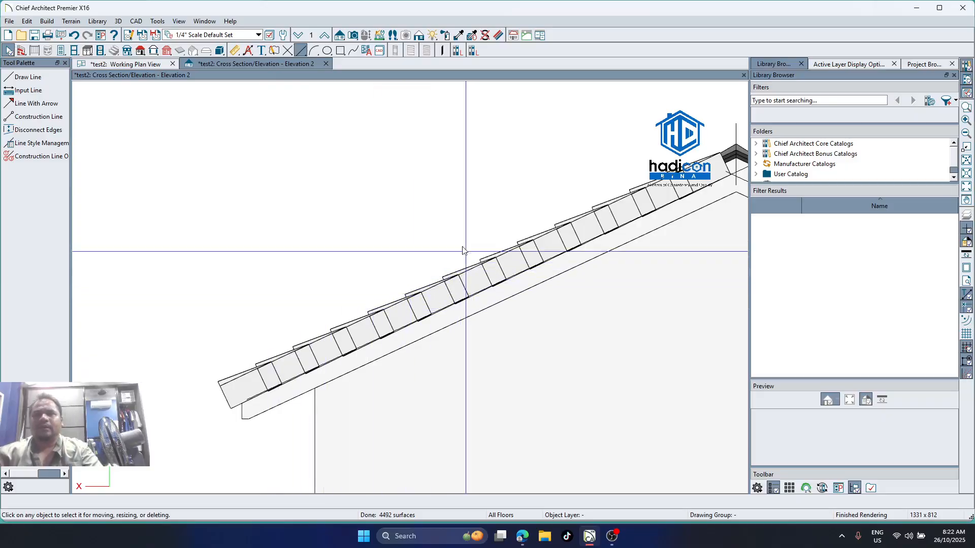
Switch to the working plan view and select the ridge trim piece at the inner end of the row
click(139, 65)
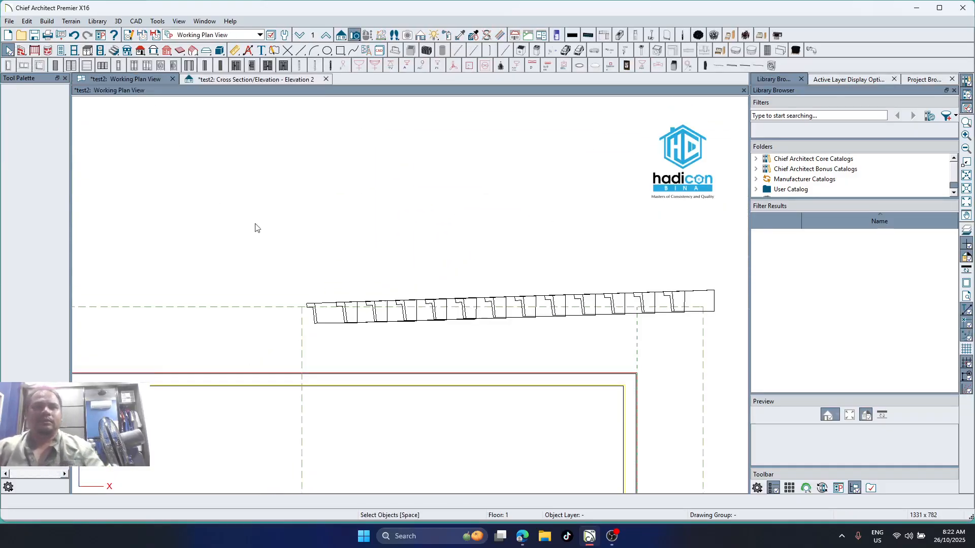
scroll(628, 336, up, 2)
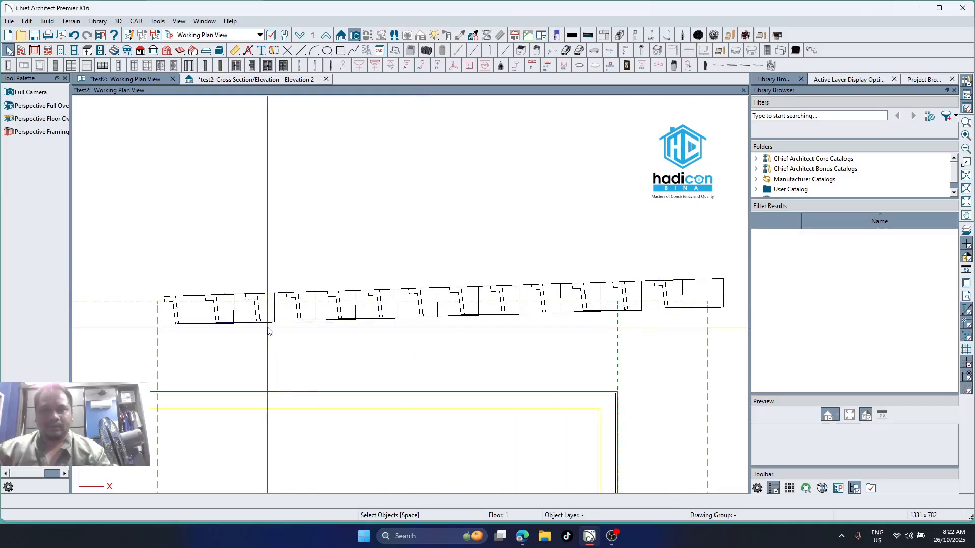
scroll(265, 327, up, 3)
click(271, 307)
scroll(305, 304, up, 3)
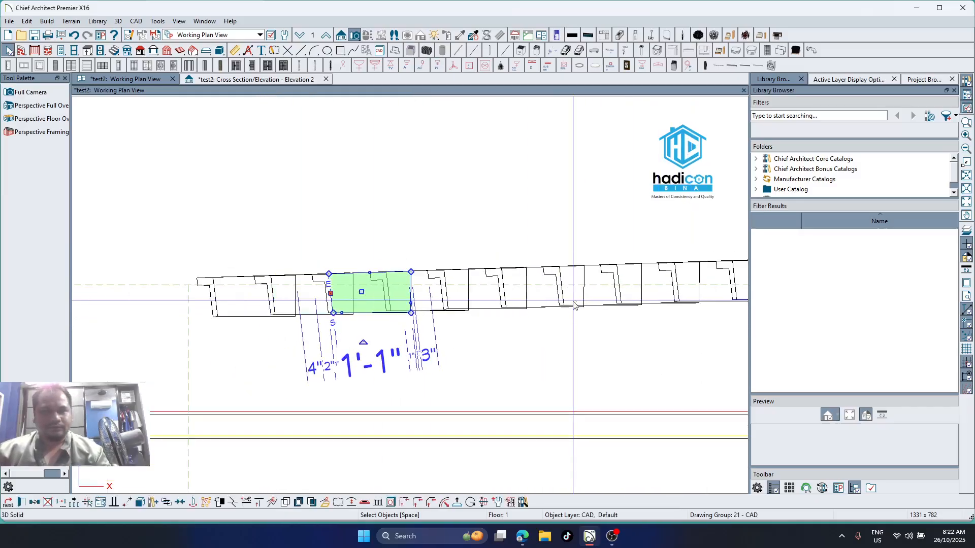
drag(381, 294, 285, 302)
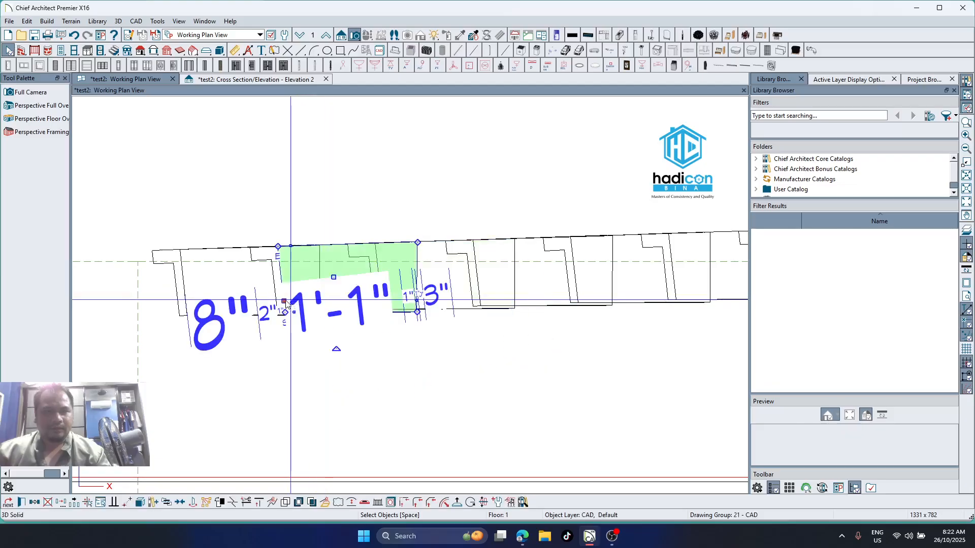
scroll(246, 294, up, 2)
scroll(134, 243, up, 3)
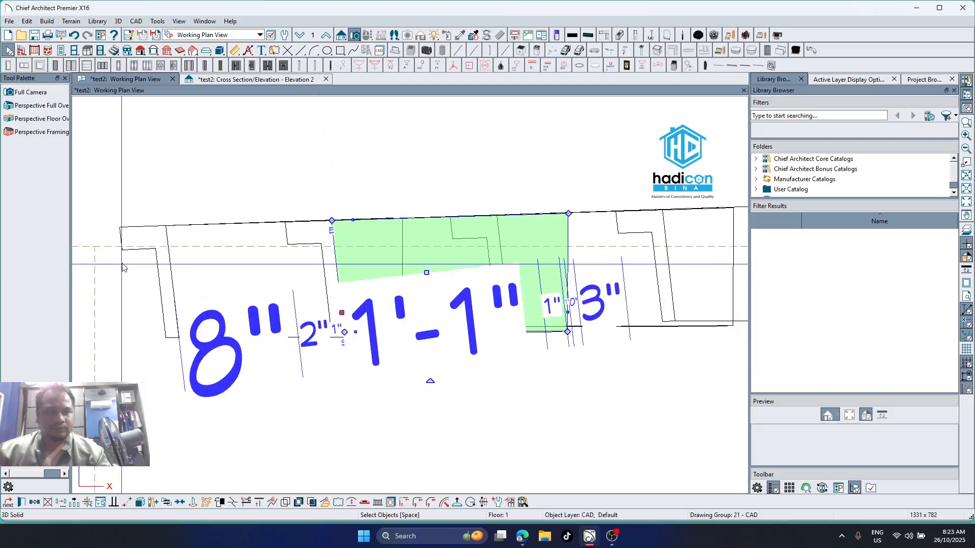
click(135, 243)
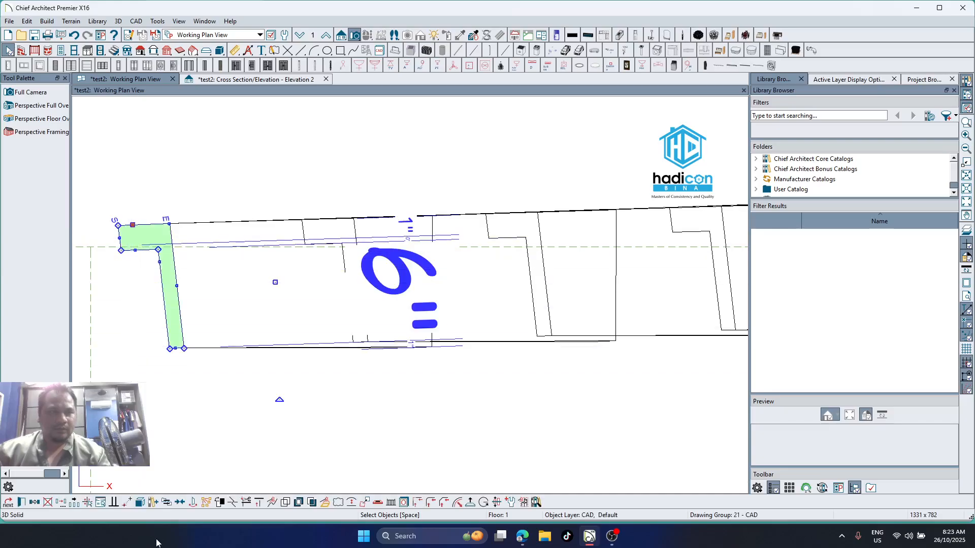
click(126, 503)
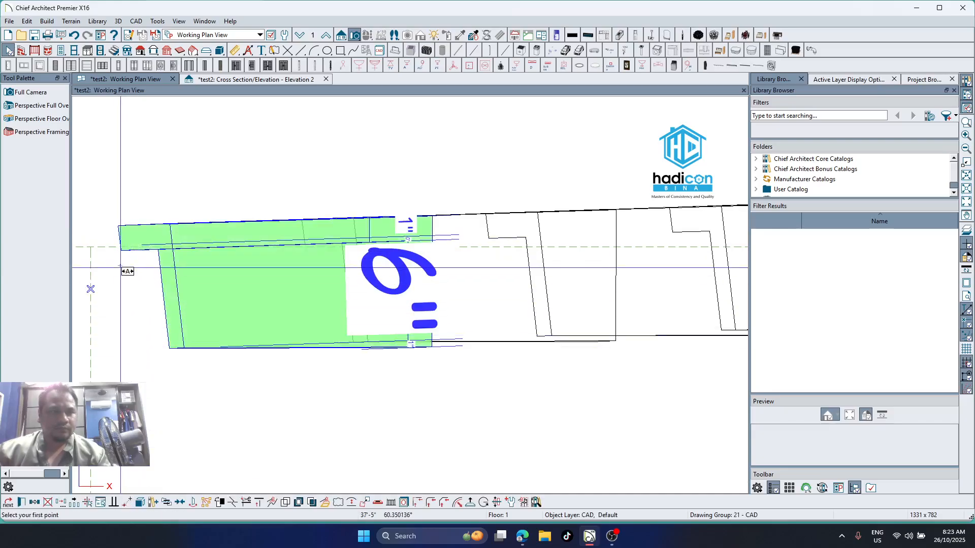
click(121, 251)
key(Escape)
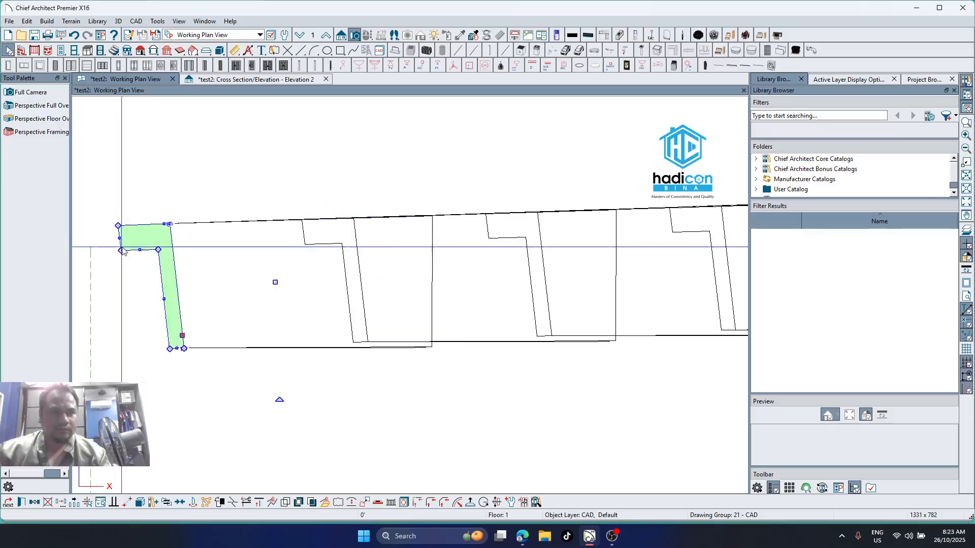
Move the ridge trim piece point to point so its inner notch corner sits on the dashed roof-edge line
scroll(82, 252, up, 2)
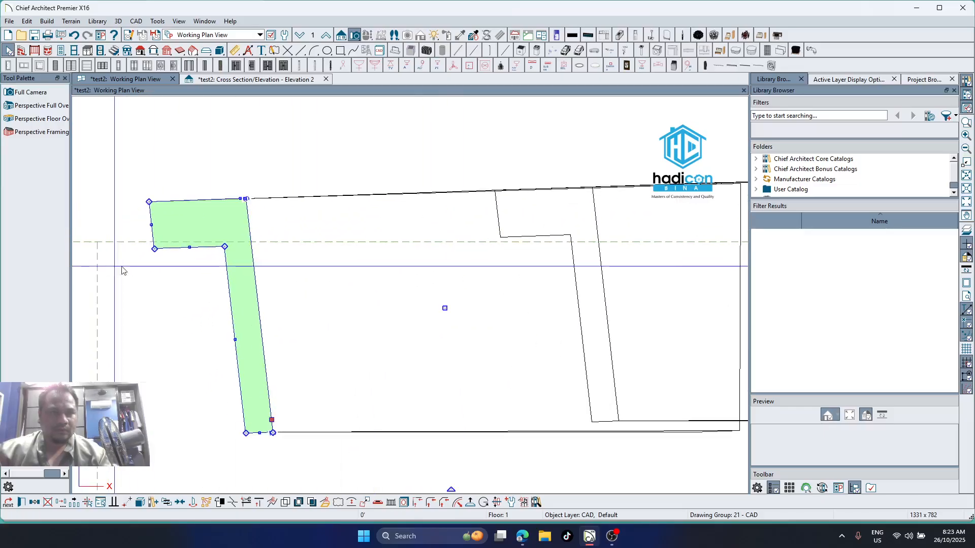
click(131, 501)
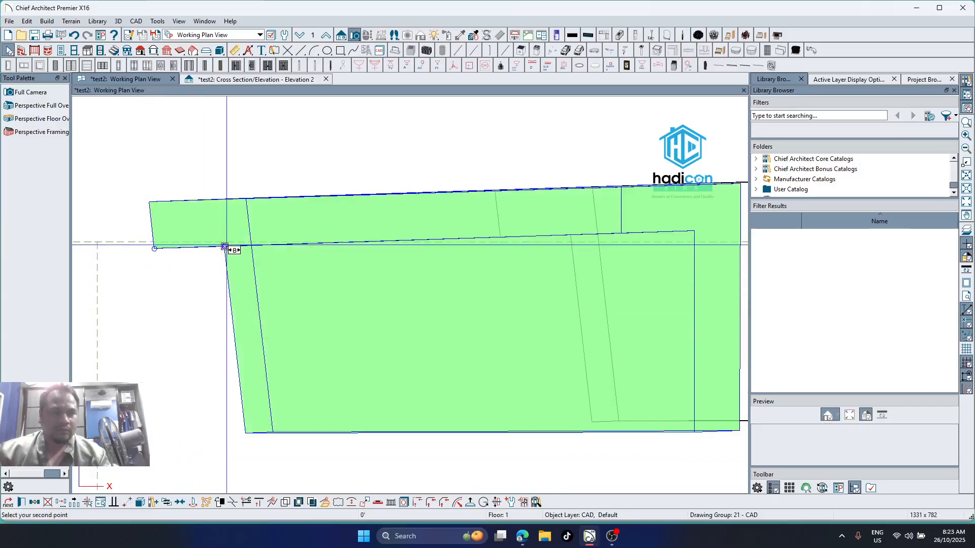
click(225, 246)
scroll(367, 332, down, 4)
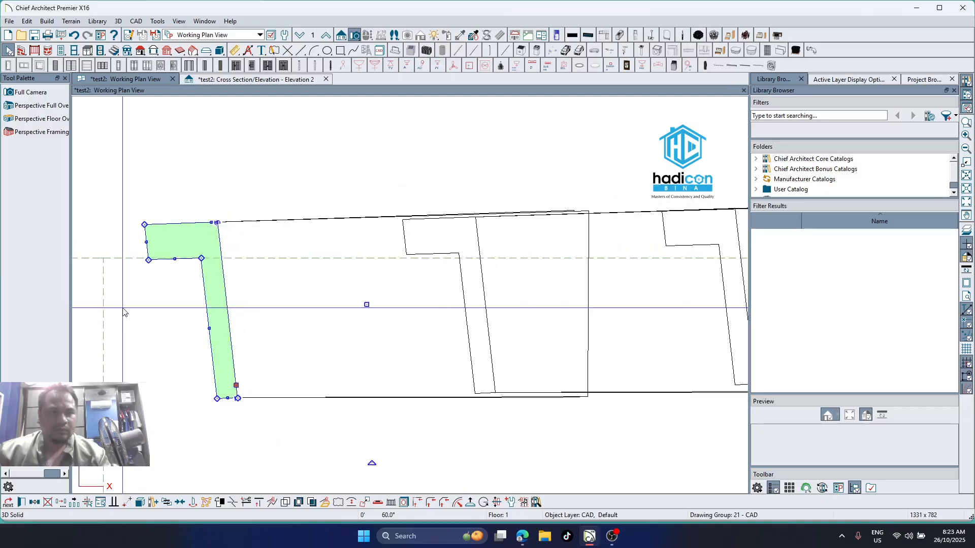
click(349, 322)
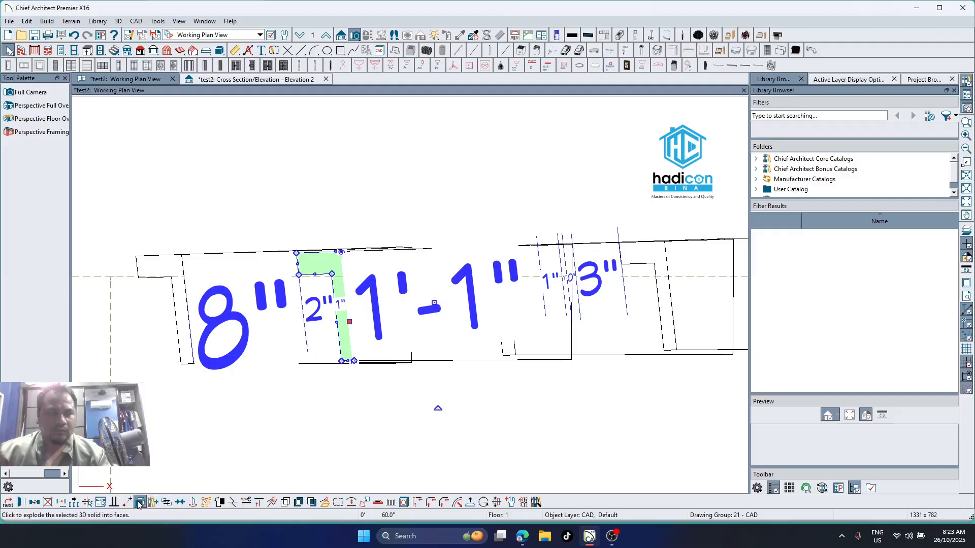
scroll(333, 294, up, 2)
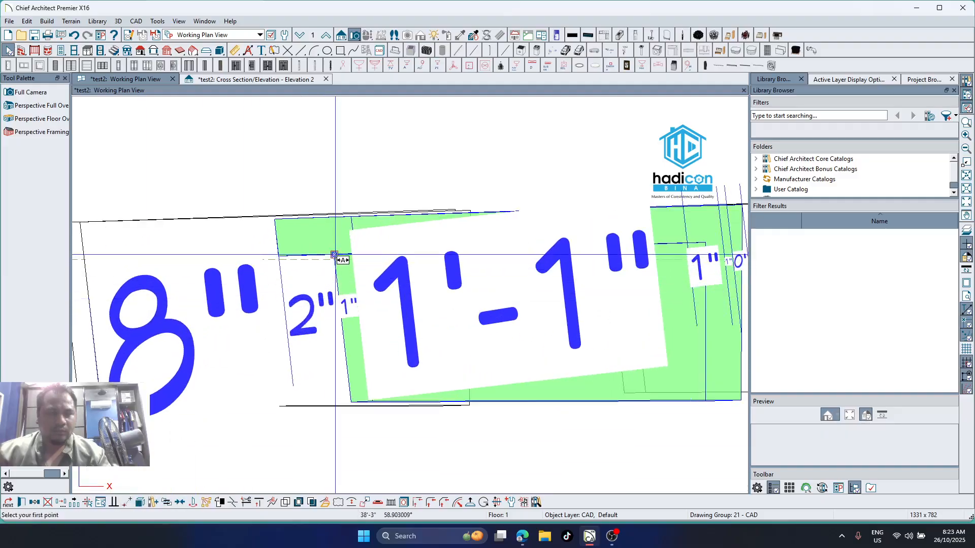
click(335, 255)
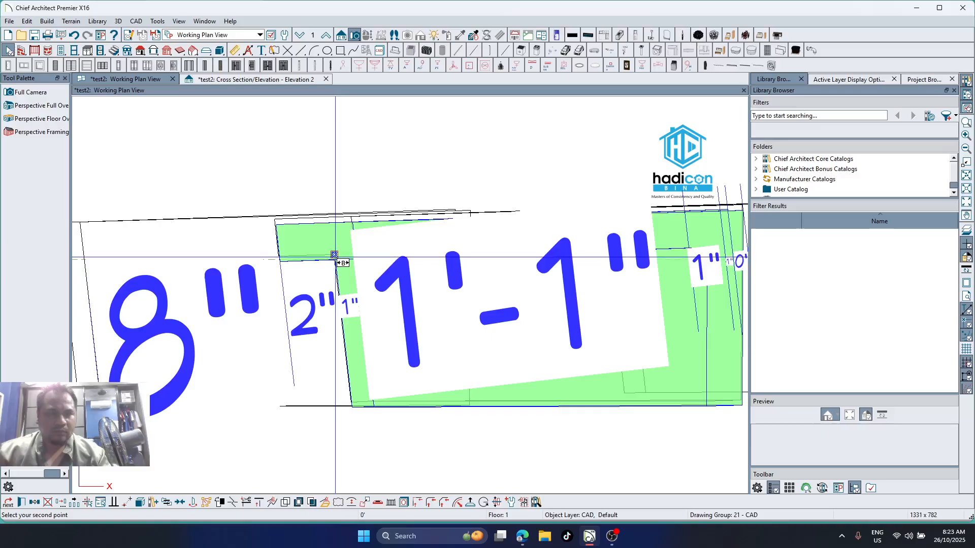
key(Escape)
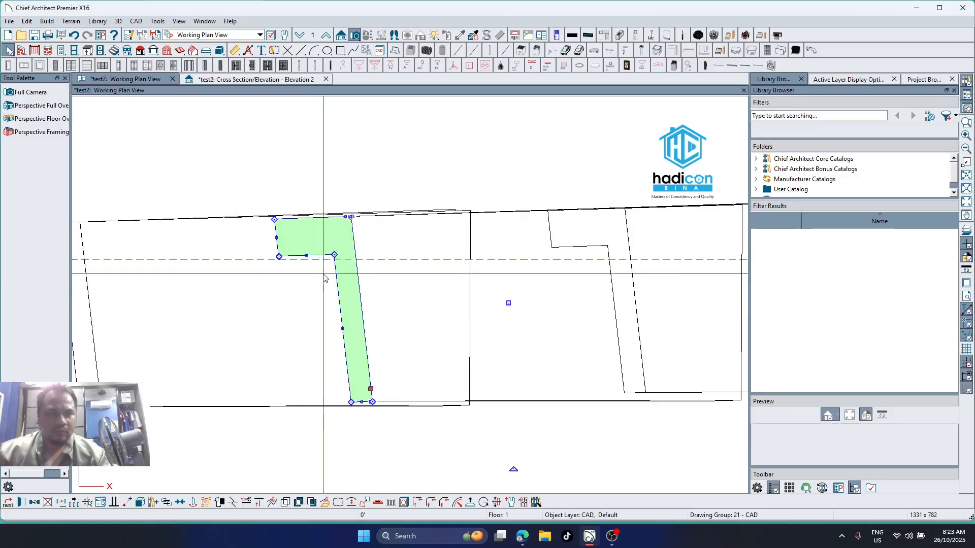
Move the first copy beside the ridge piece point to point, dropping its inner notch corner onto the dashed roof-edge line
scroll(324, 272, up, 1)
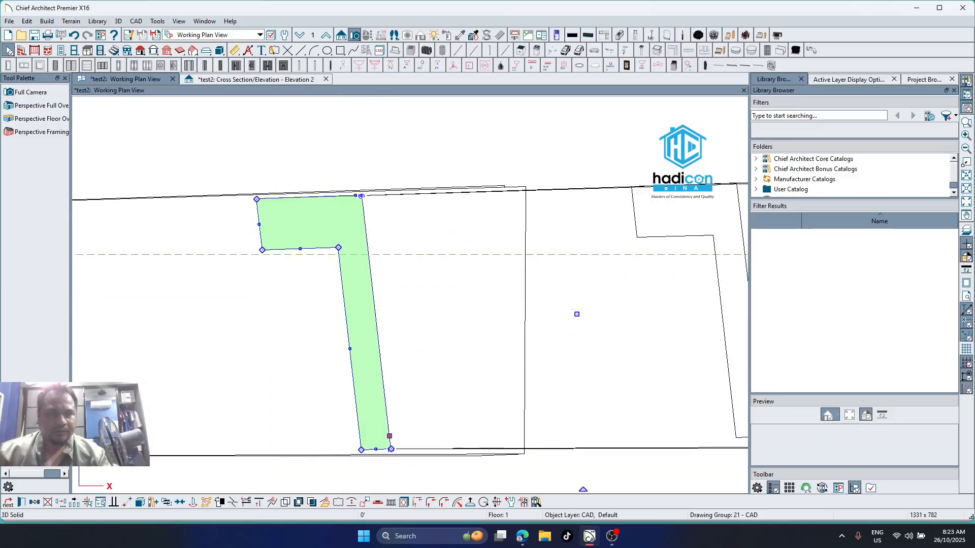
click(123, 502)
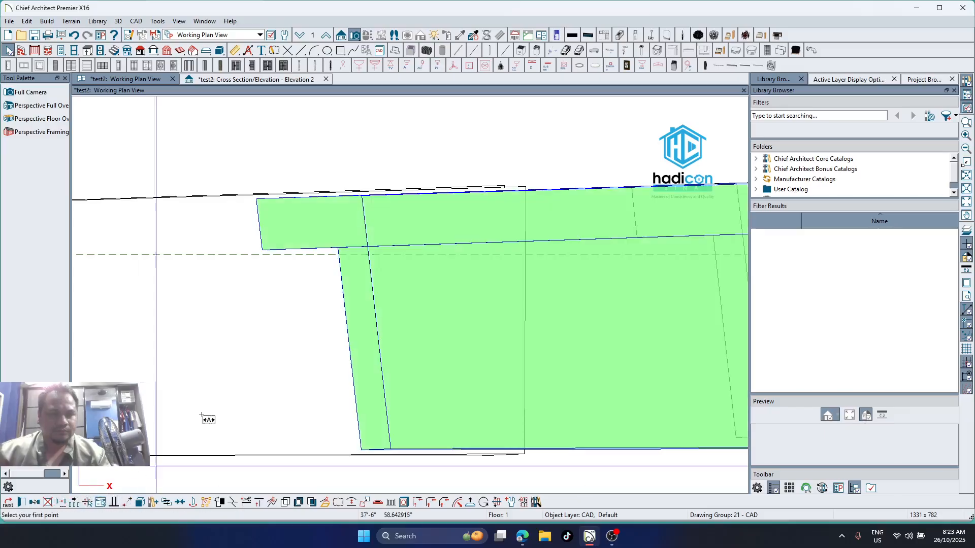
scroll(304, 294, up, 1)
click(347, 236)
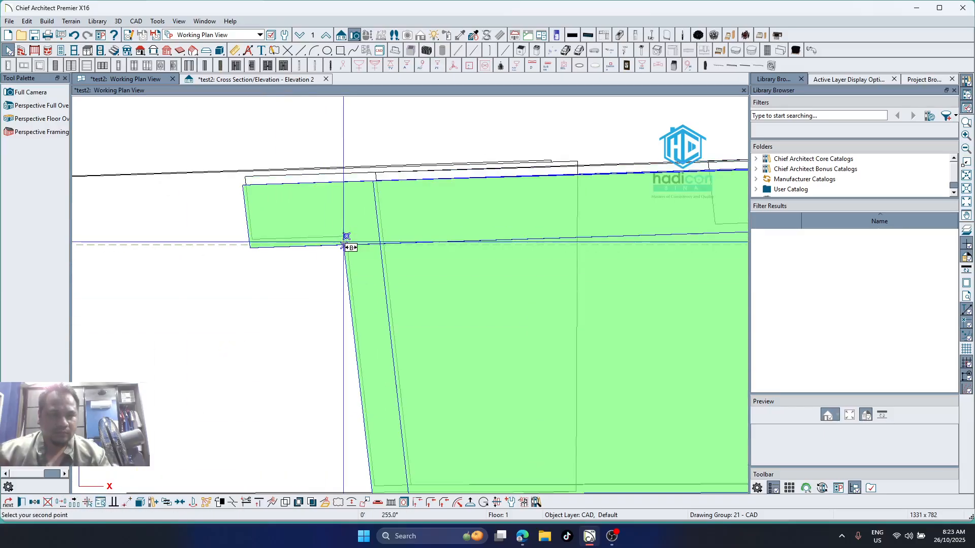
click(343, 246)
scroll(344, 246, down, 2)
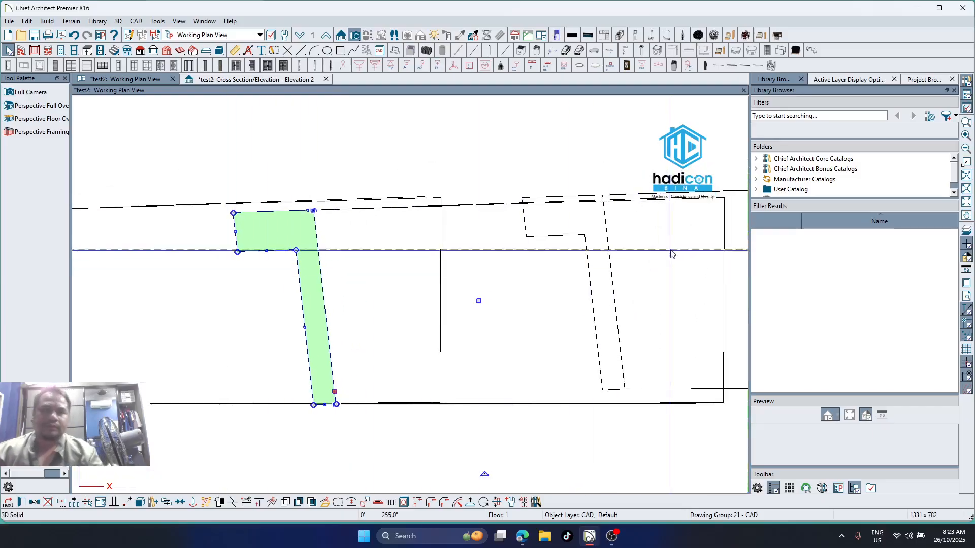
Move the second copy from the ridge point to point, straight down until its inner notch corner meets the dashed line
click(586, 238)
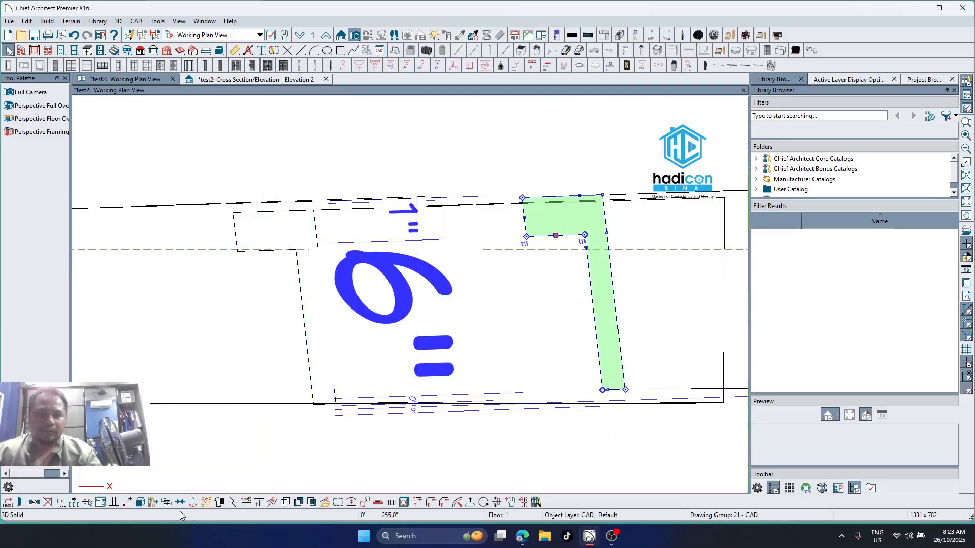
click(585, 235)
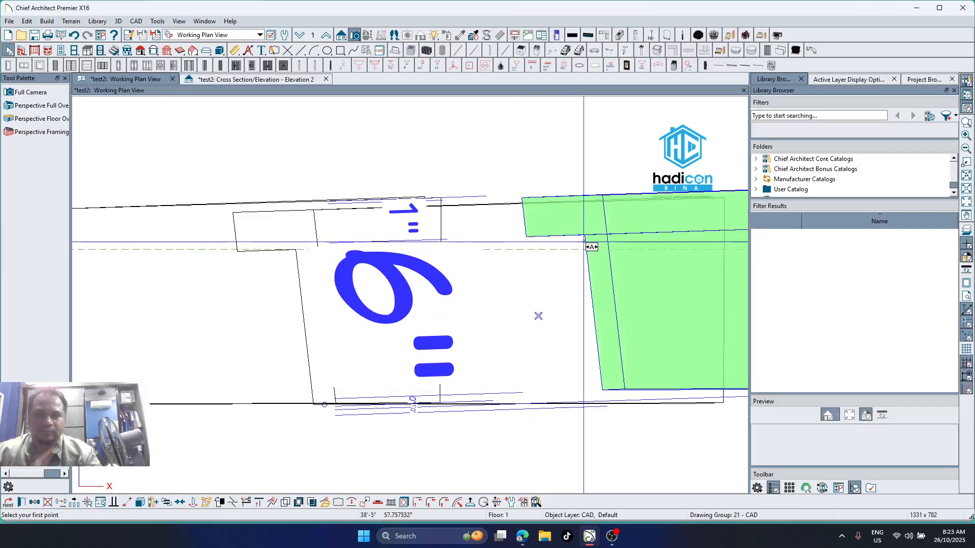
click(584, 250)
scroll(584, 251, down, 3)
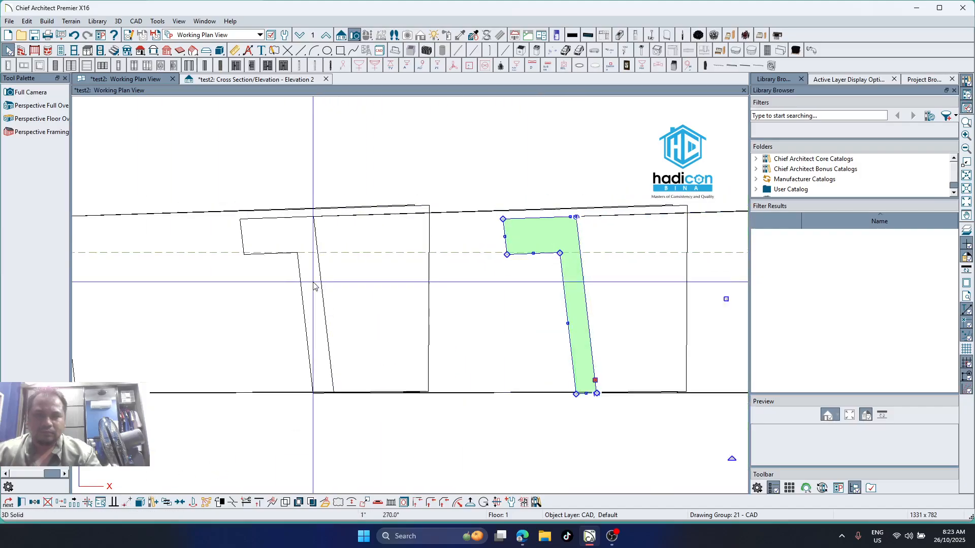
Move the third copy from the ridge point to point, straight down until its inner notch corner meets the dashed line
scroll(572, 258, up, 3)
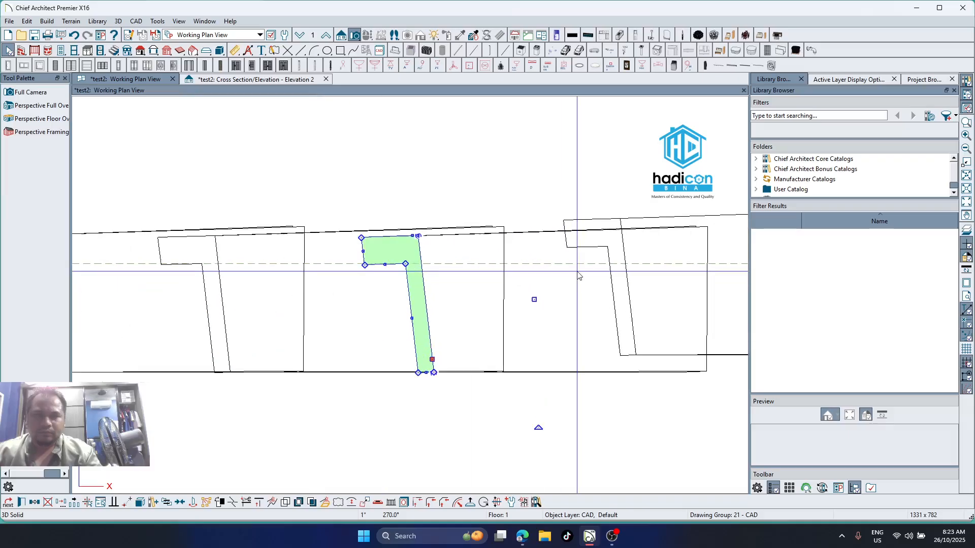
click(566, 212)
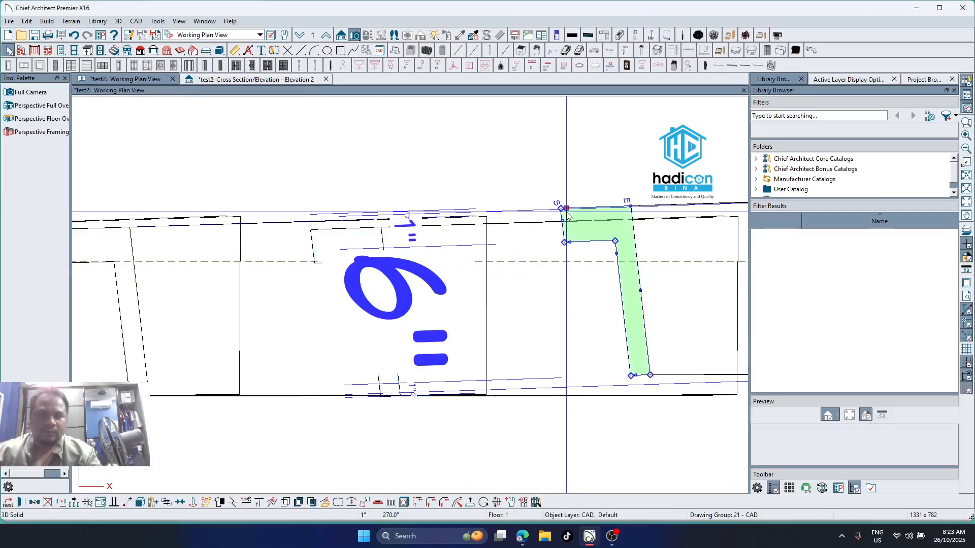
click(128, 503)
click(615, 241)
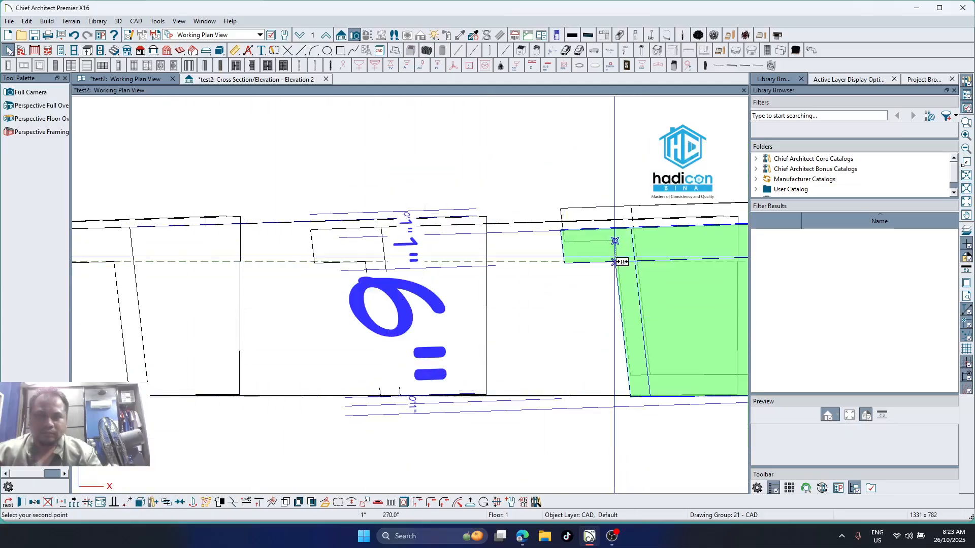
click(615, 261)
scroll(352, 273, down, 6)
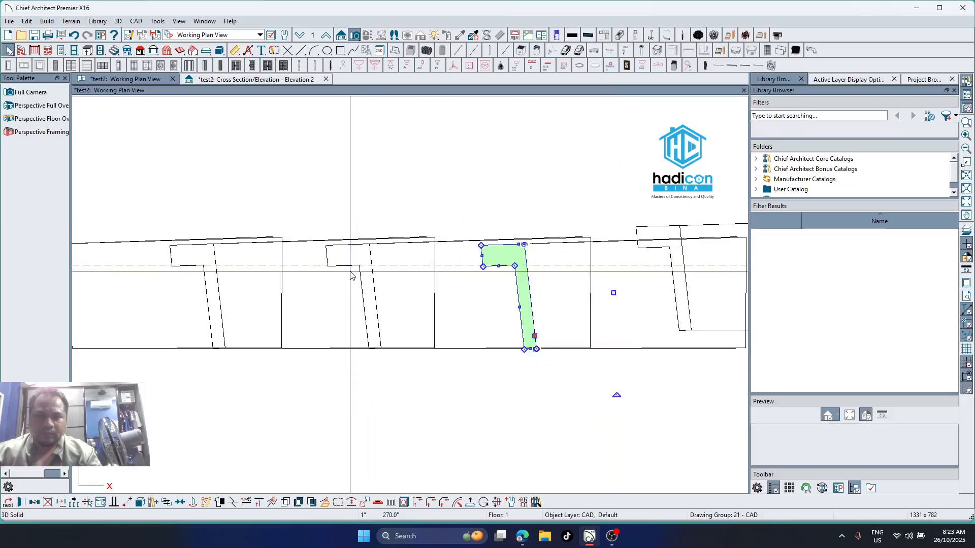
Move the fourth copy from the ridge point to point, straight down until its inner notch corner meets the dashed line
click(623, 339)
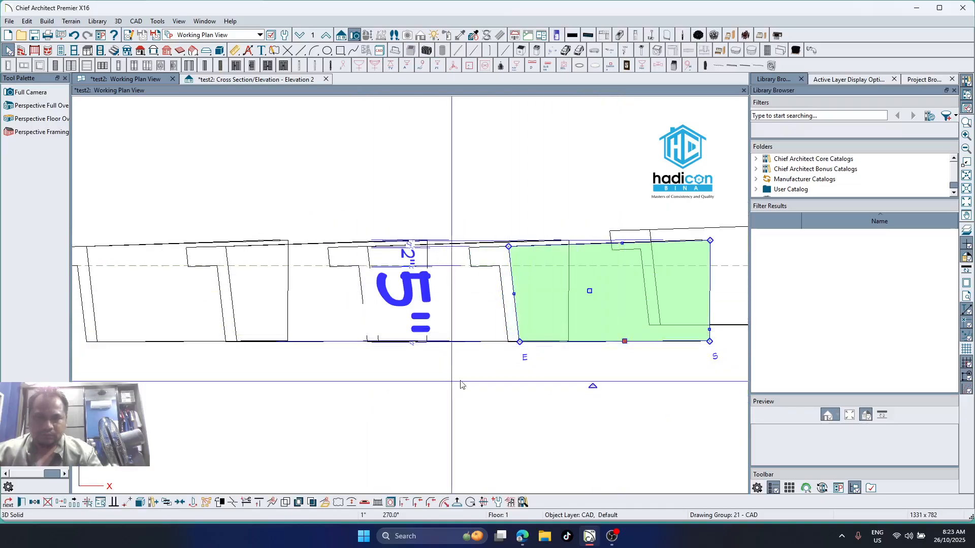
click(722, 307)
click(724, 312)
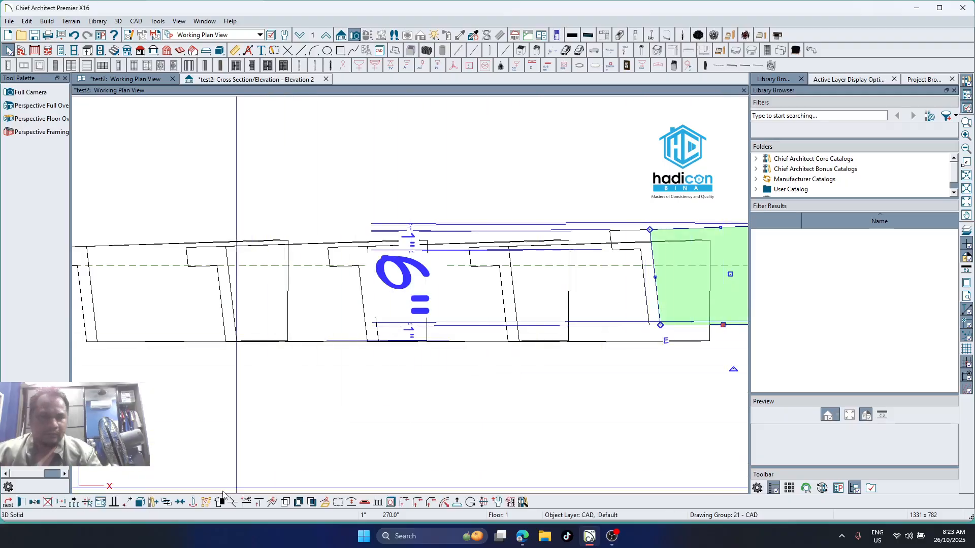
click(127, 503)
scroll(660, 326, up, 3)
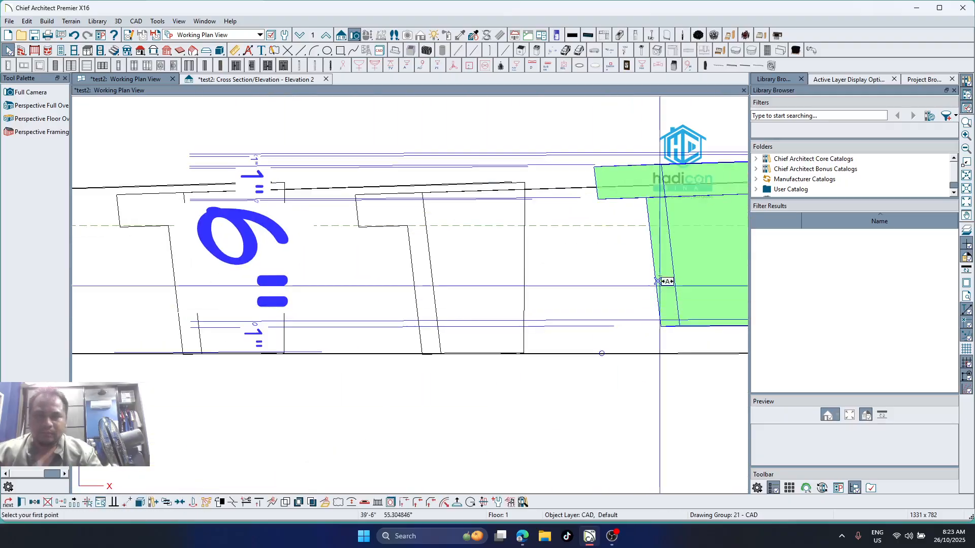
click(646, 198)
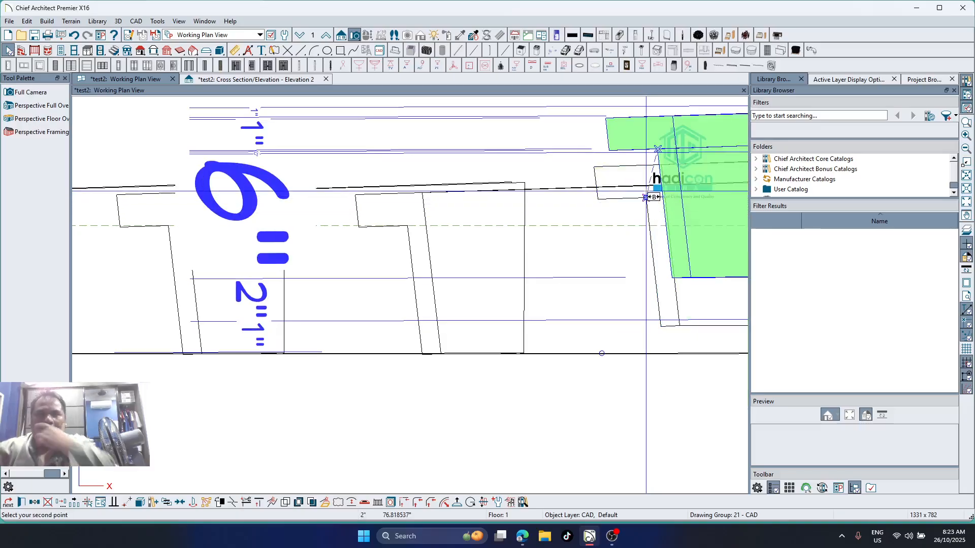
click(646, 226)
scroll(649, 359, down, 3)
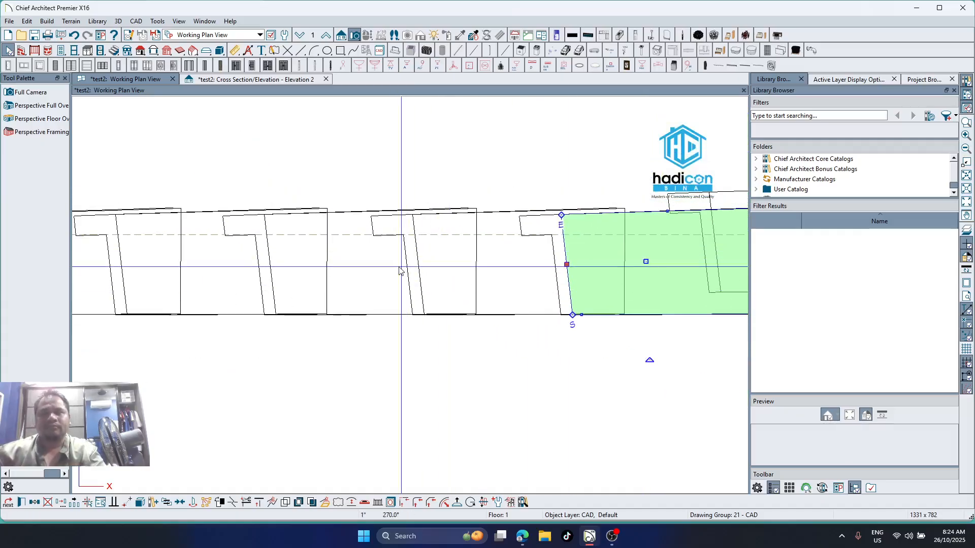
Move the fifth copy from the ridge point to point, about 2 inches straight down, until its inner notch corner meets the dashed line
scroll(709, 297, up, 2)
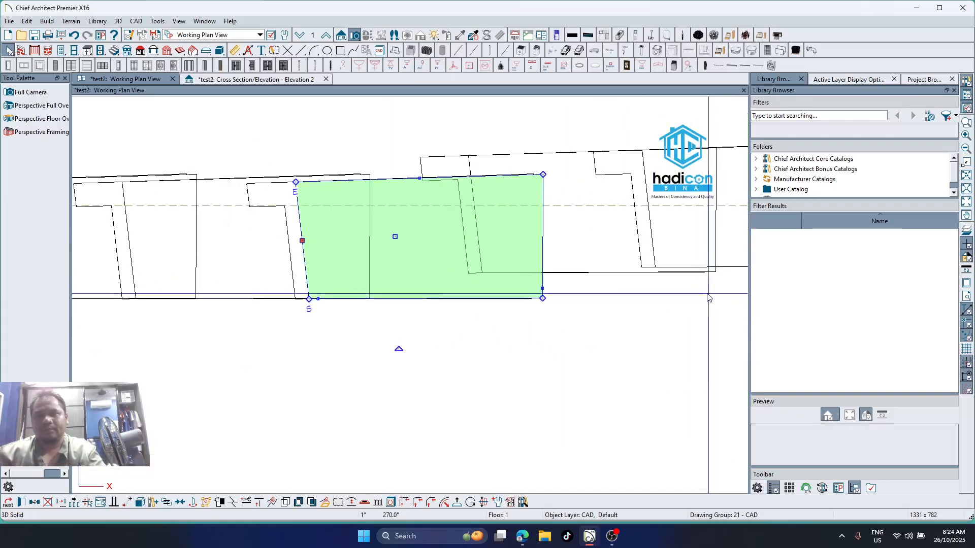
click(608, 273)
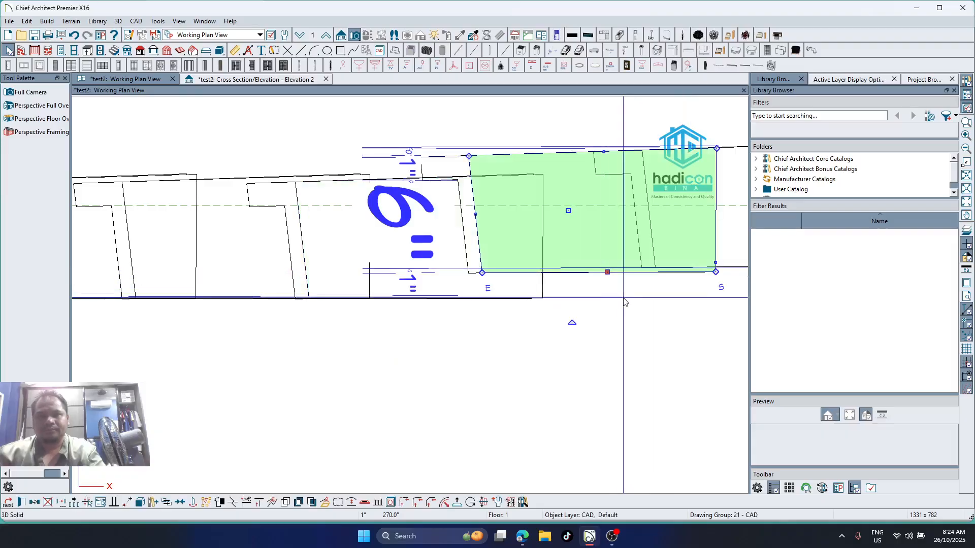
click(128, 503)
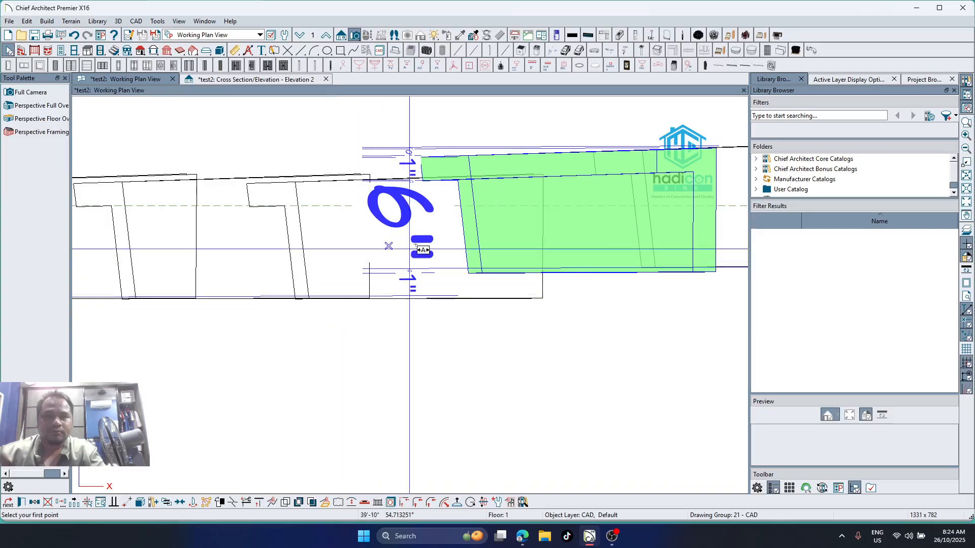
scroll(481, 202, up, 1)
scroll(481, 201, up, 1)
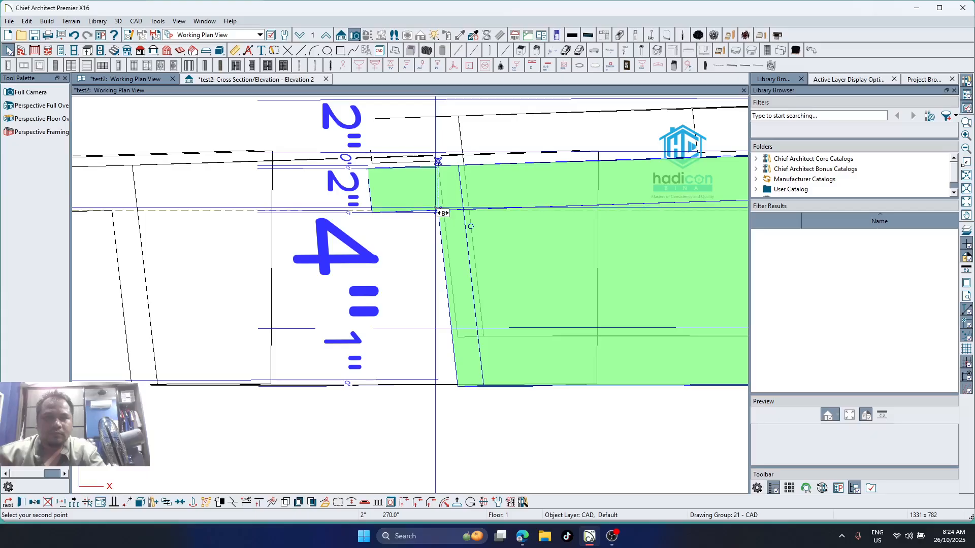
click(438, 210)
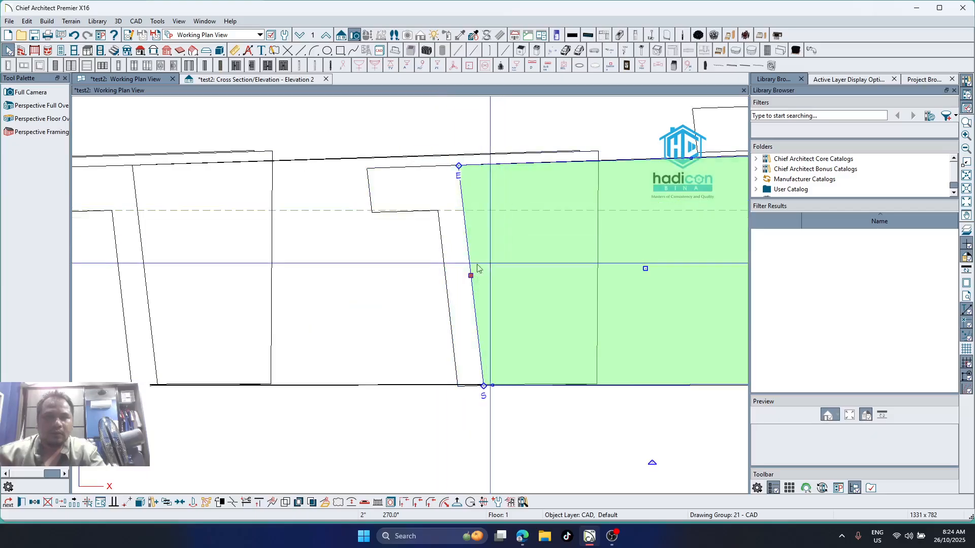
Move the sixth copy from the ridge point to point, about 2 inches straight down, until its inner notch corner meets the dashed line
scroll(442, 244, down, 5)
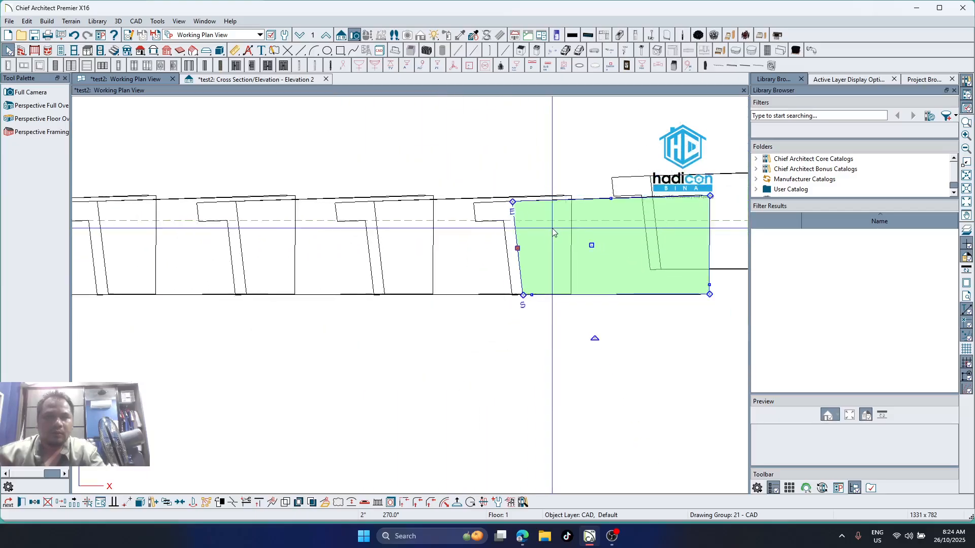
scroll(658, 258, up, 2)
click(605, 249)
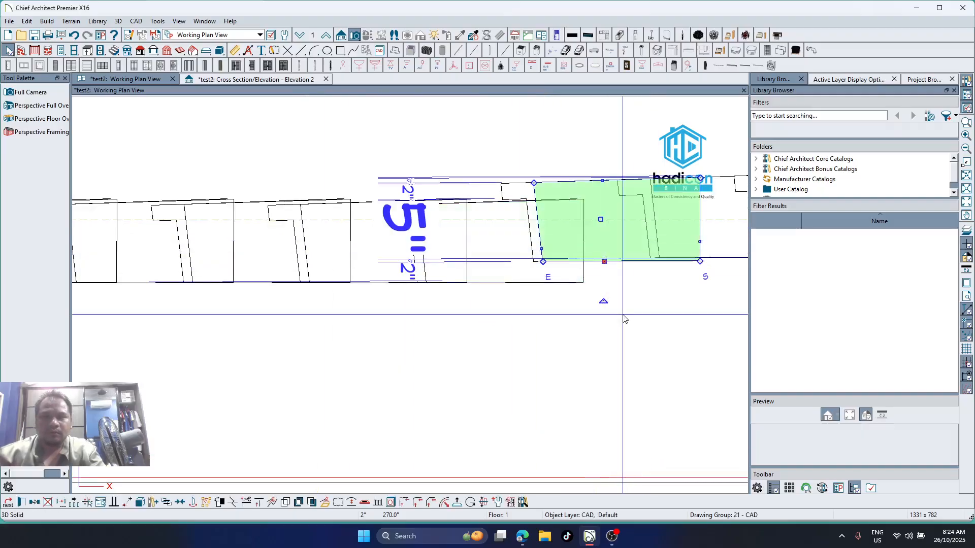
click(126, 503)
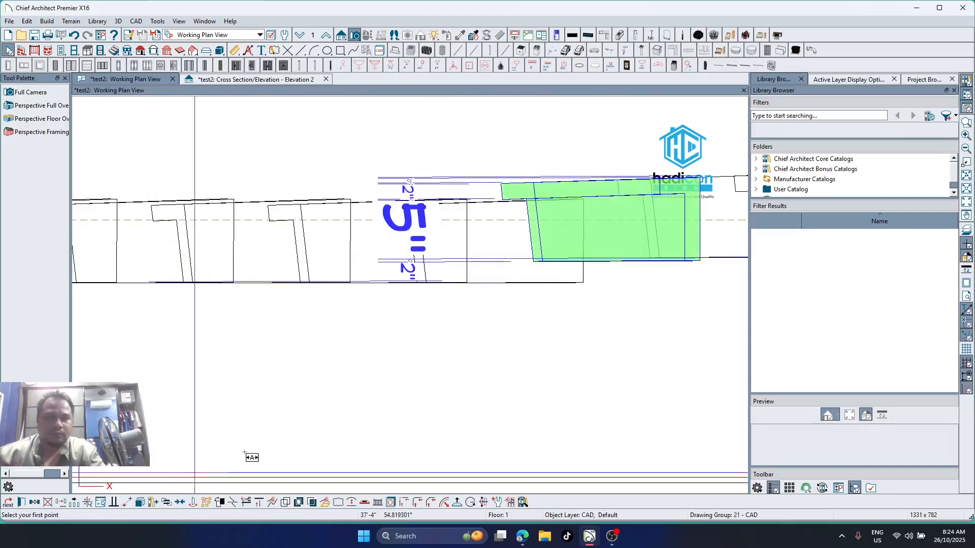
scroll(518, 236, up, 3)
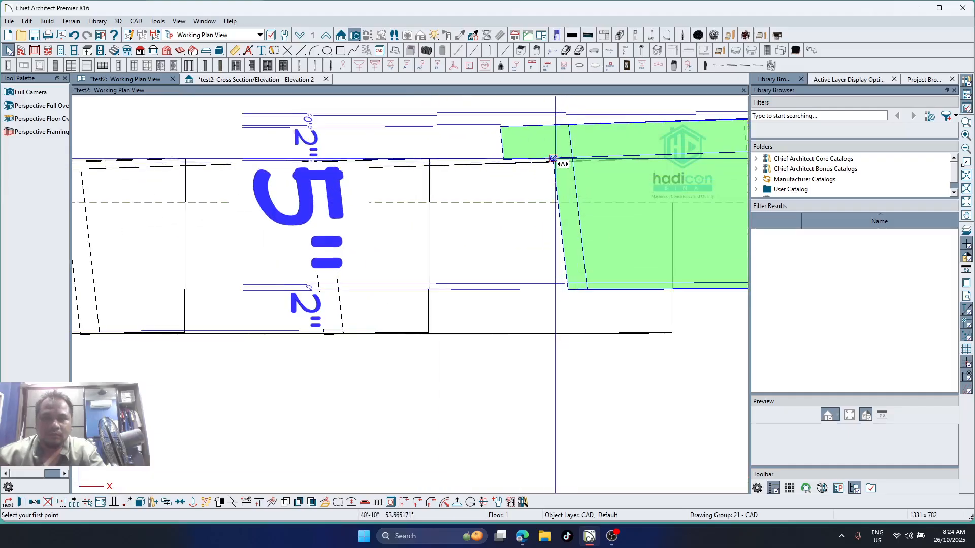
click(553, 159)
click(557, 208)
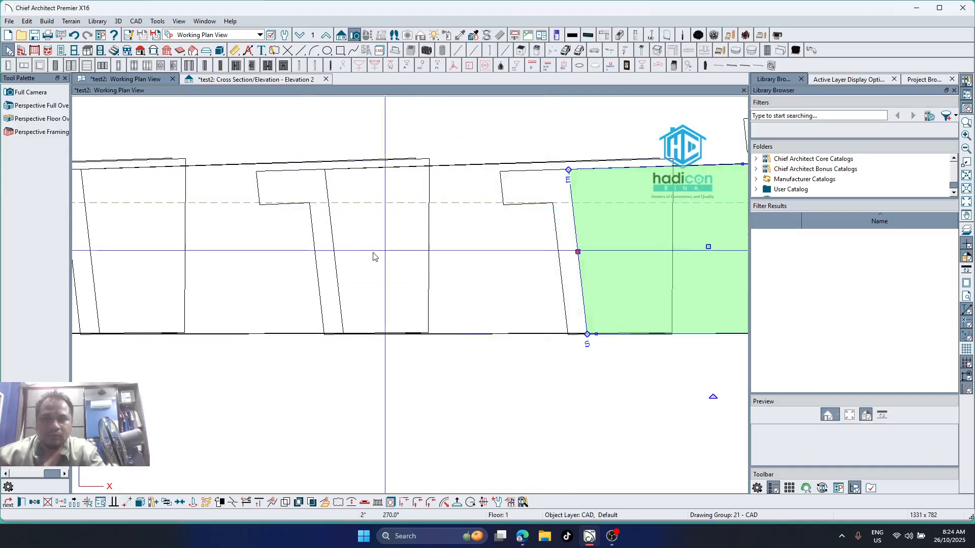
Move the seventh copy from the ridge point to point, about 2 inches straight down, until its inner notch corner meets the dashed line
scroll(535, 255, down, 4)
scroll(536, 255, up, 2)
click(531, 272)
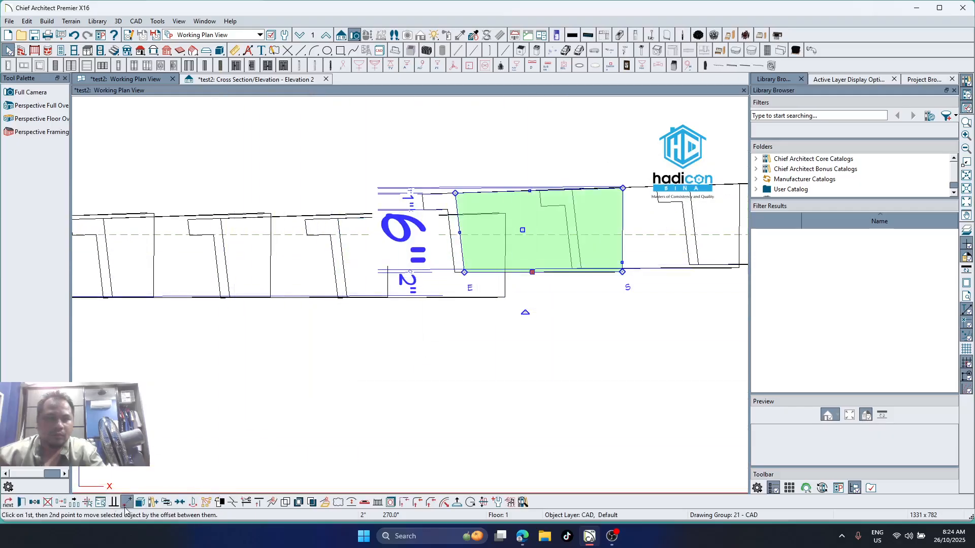
click(126, 502)
scroll(449, 168, up, 3)
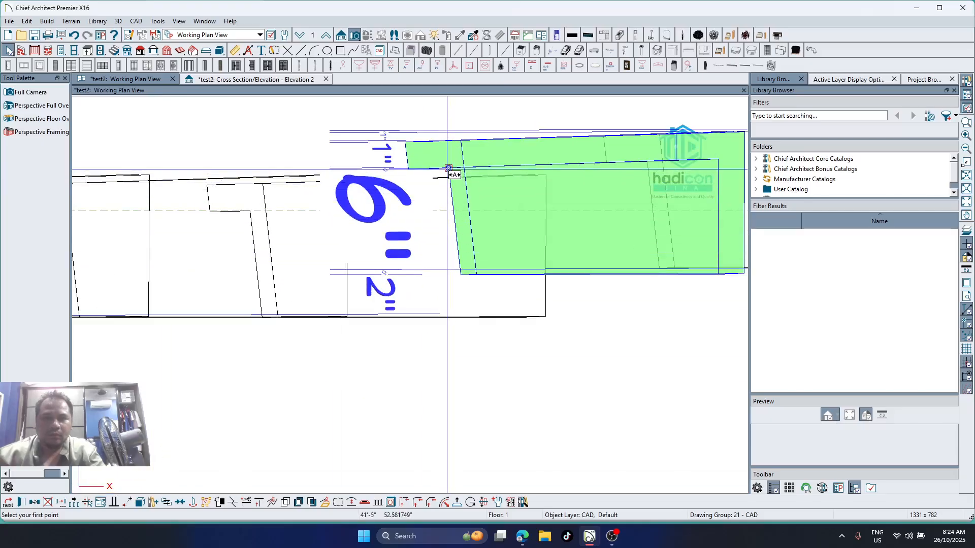
click(449, 168)
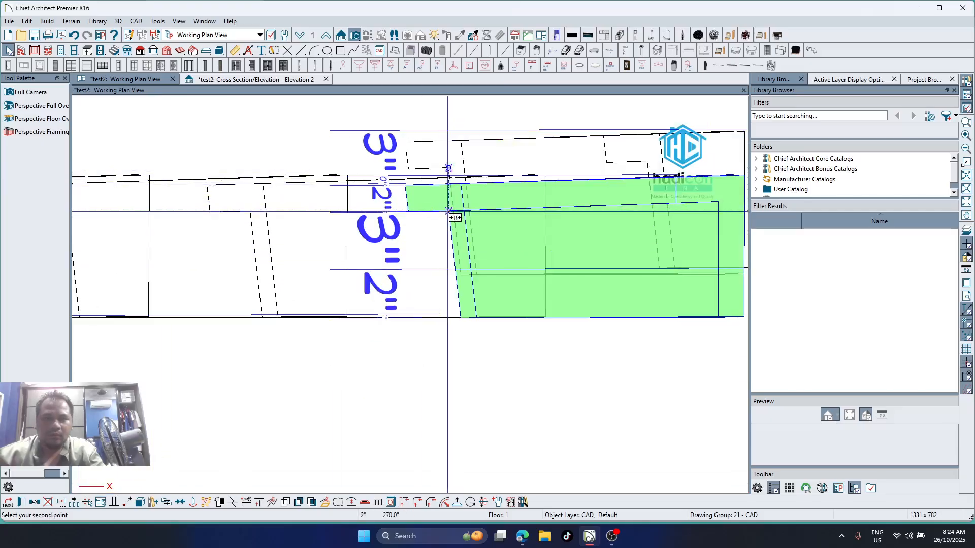
click(449, 211)
Move the eighth copy from the ridge point to point, about 3 inches straight down, until its inner notch corner meets the dashed line
scroll(447, 229, down, 5)
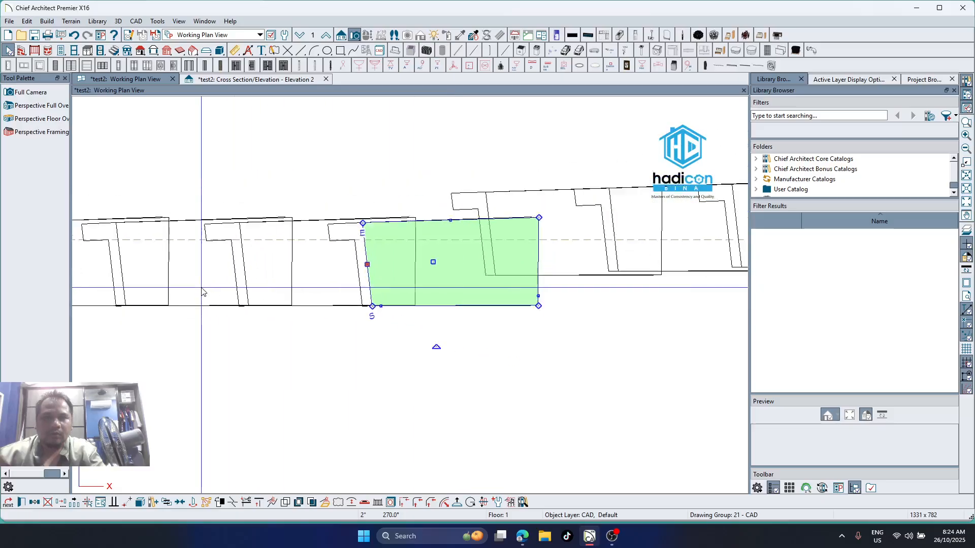
click(445, 278)
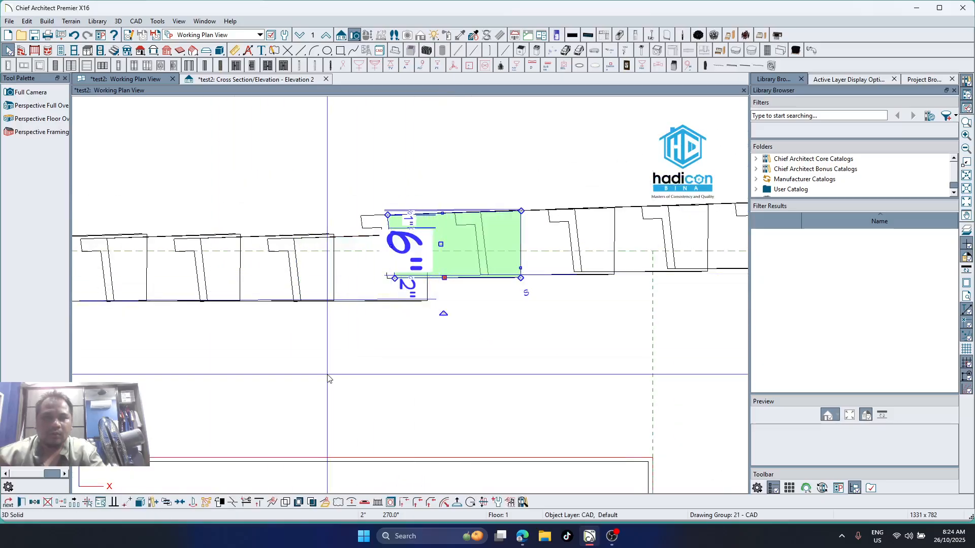
click(128, 503)
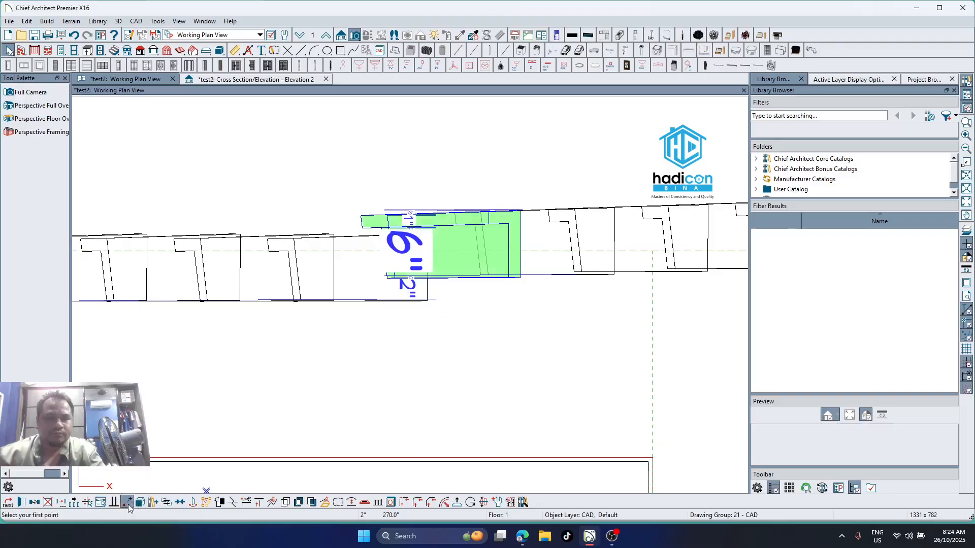
scroll(406, 254, up, 5)
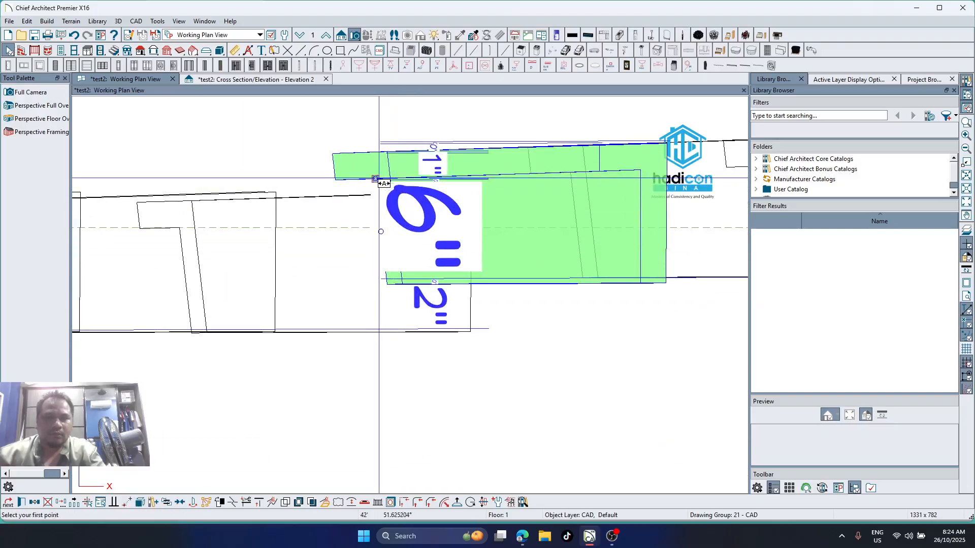
click(376, 179)
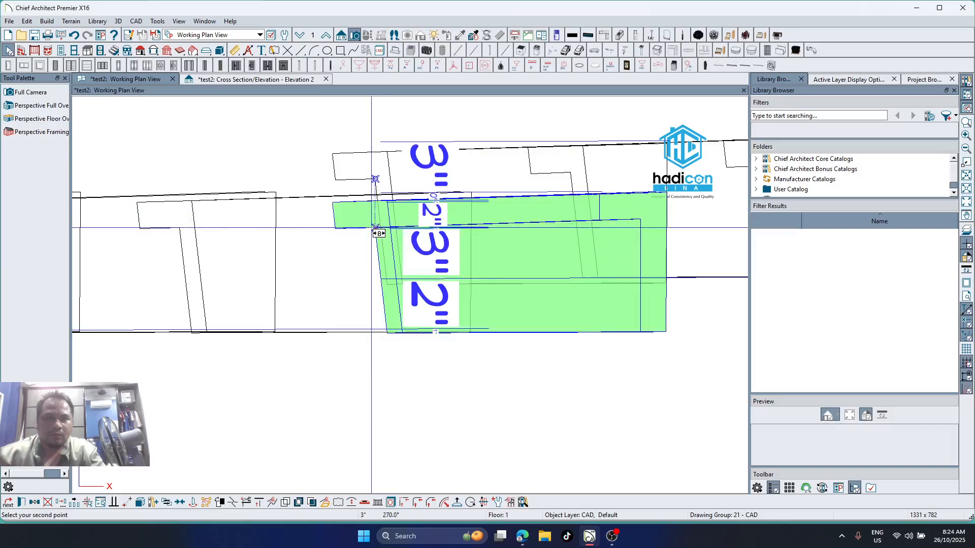
click(376, 228)
Move the ninth copy from the ridge point to point, about 3 inches straight down, until its inner notch corner meets the dashed line
scroll(375, 228, down, 4)
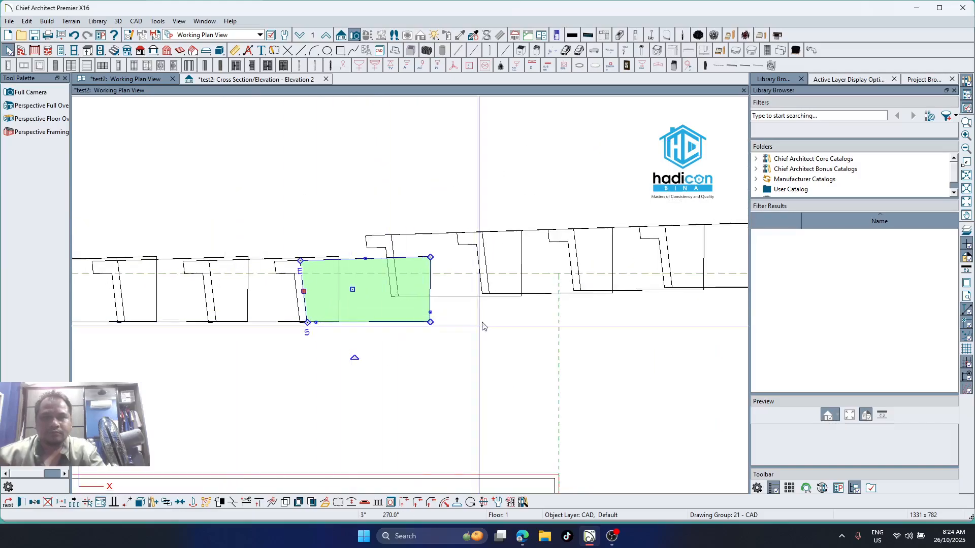
click(453, 298)
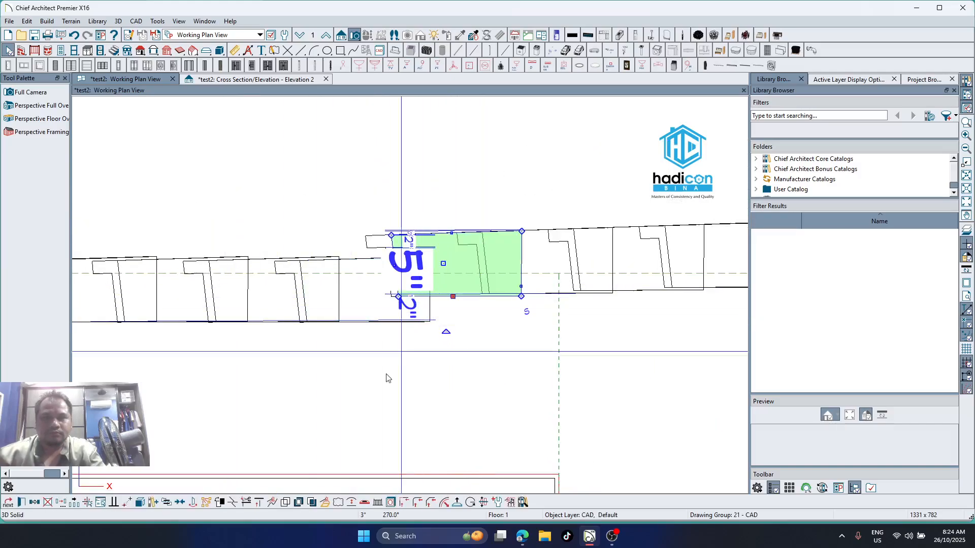
click(127, 503)
scroll(305, 174, up, 5)
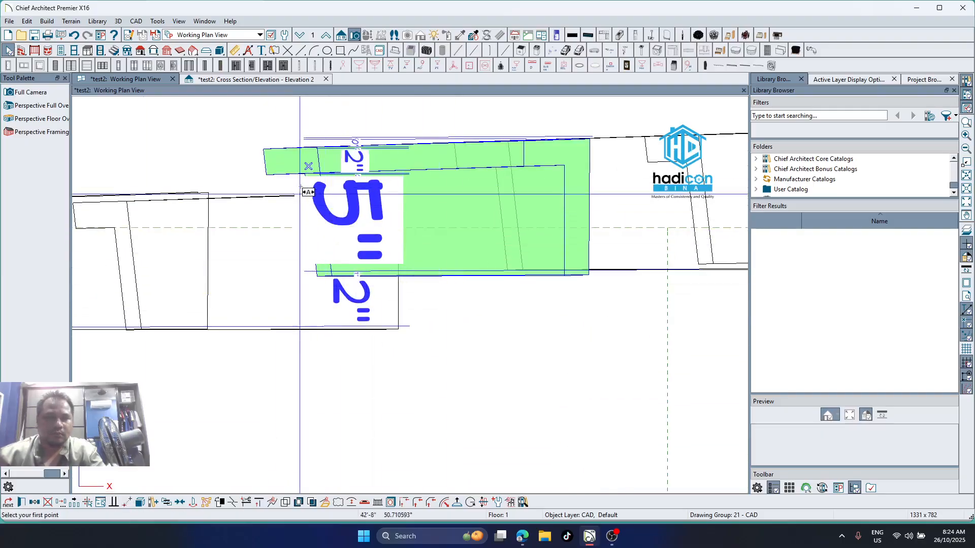
click(305, 175)
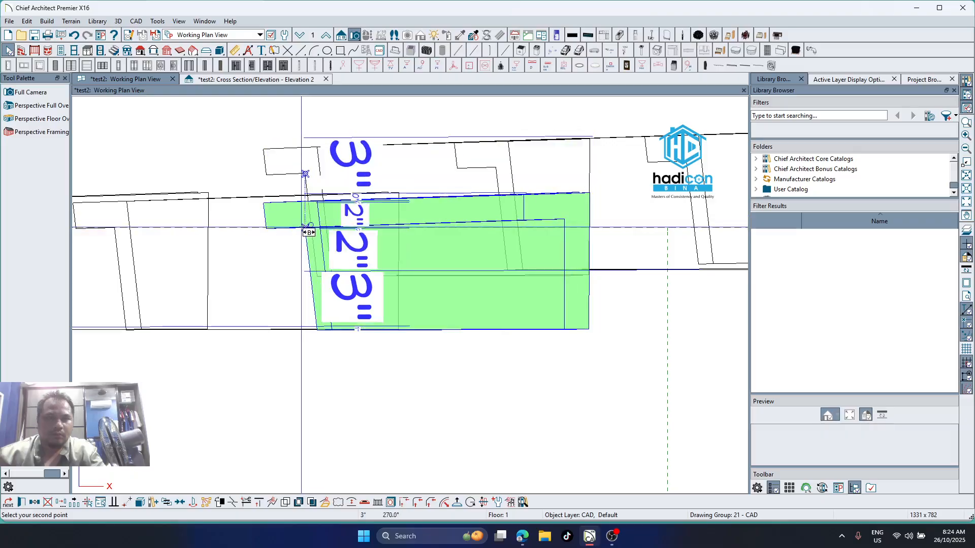
click(307, 229)
Move the tenth copy from the ridge point to point, about 3 inches straight down, until its inner notch corner meets the dashed line
scroll(310, 230, down, 5)
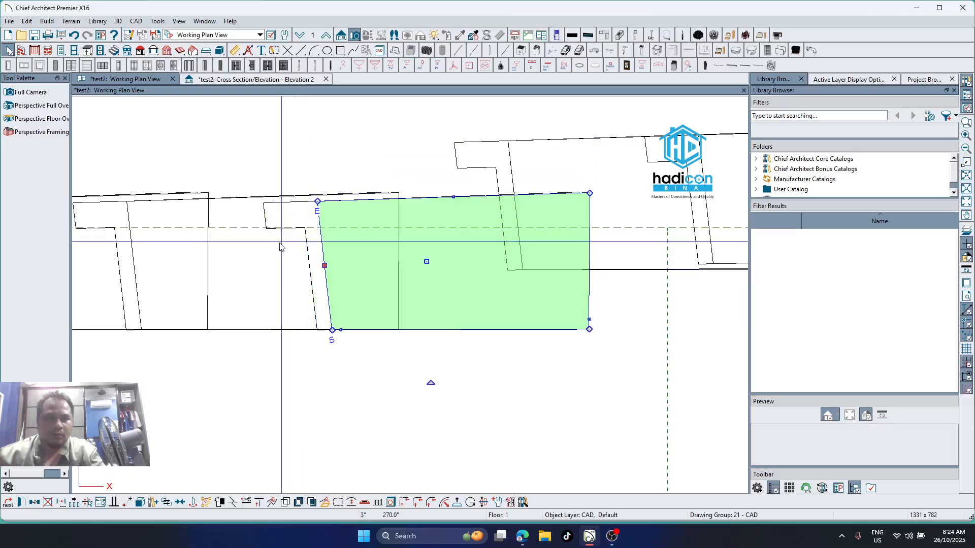
click(404, 291)
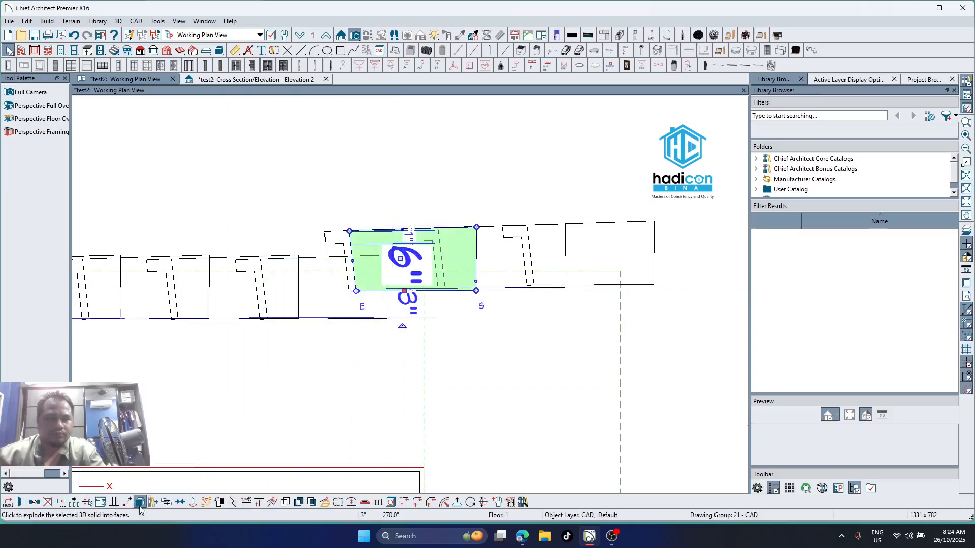
click(128, 502)
scroll(376, 224, up, 5)
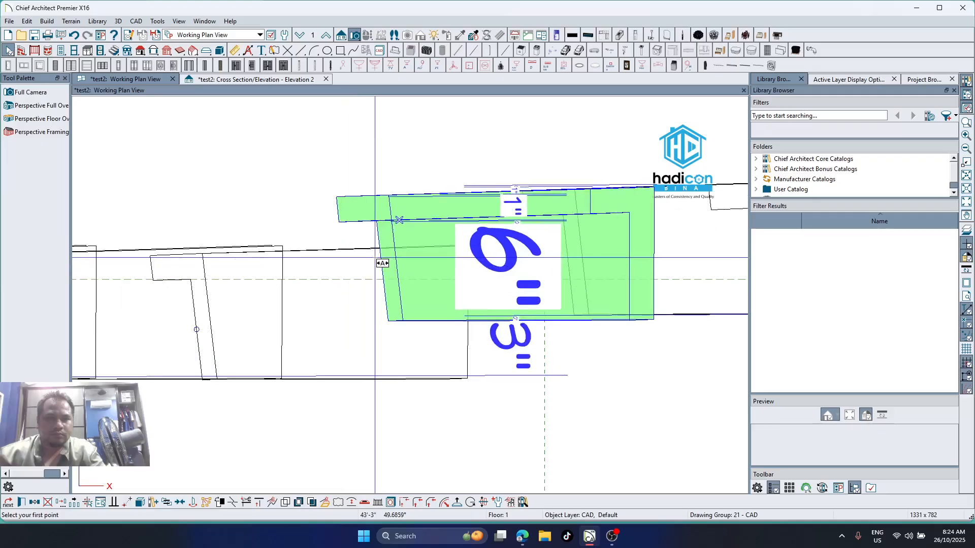
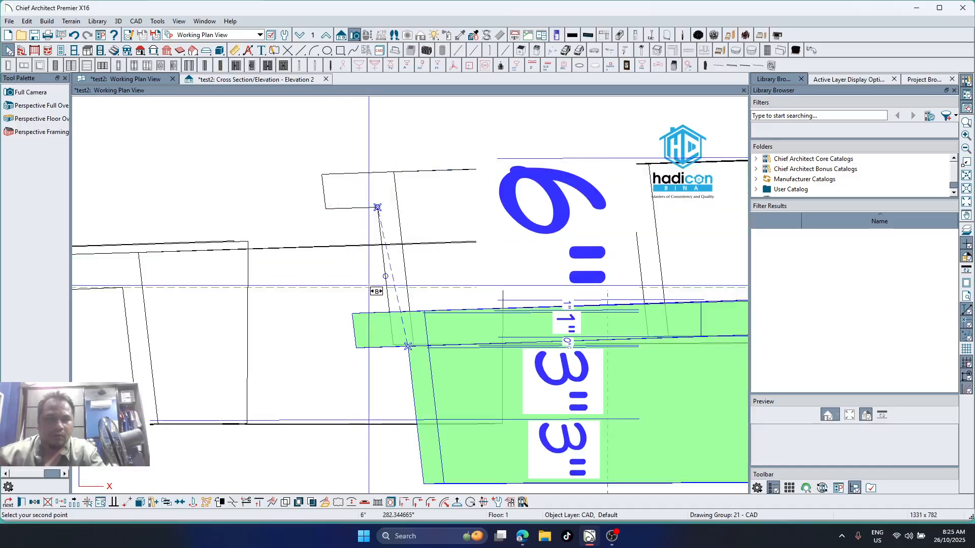
click(374, 287)
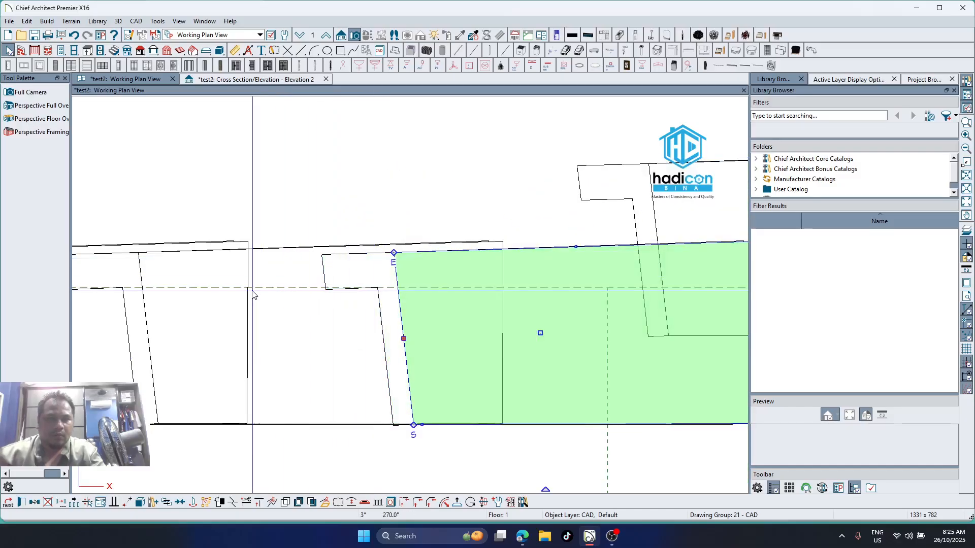
Move the eleventh copy from the ridge point to point, about 4 inches straight down, until its inner notch corner meets the dashed line
scroll(253, 295, down, 4)
scroll(377, 265, up, 2)
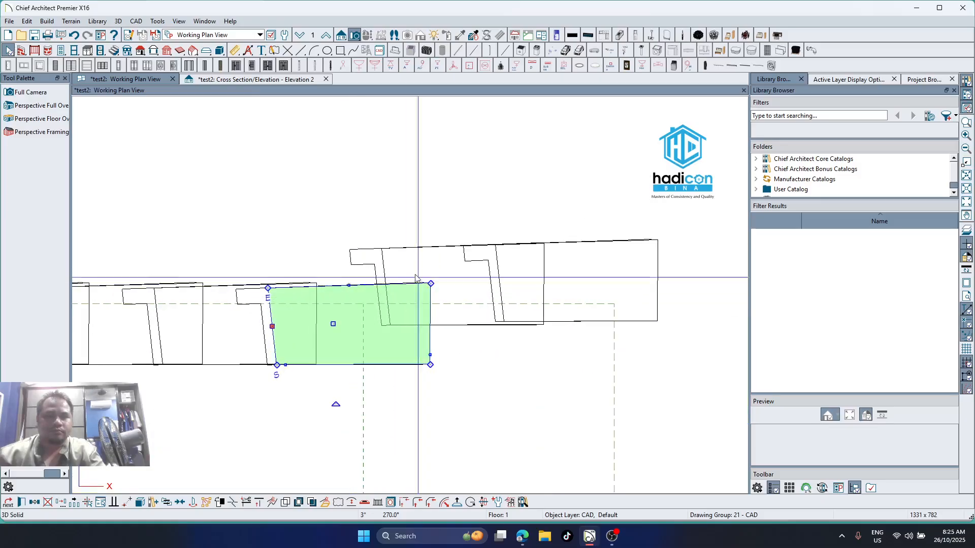
click(377, 265)
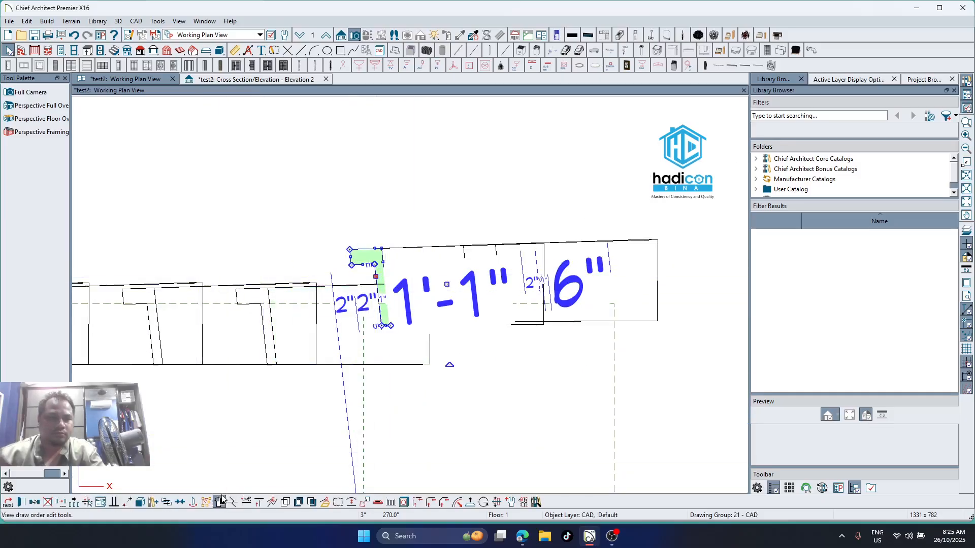
click(126, 503)
scroll(396, 459, up, 3)
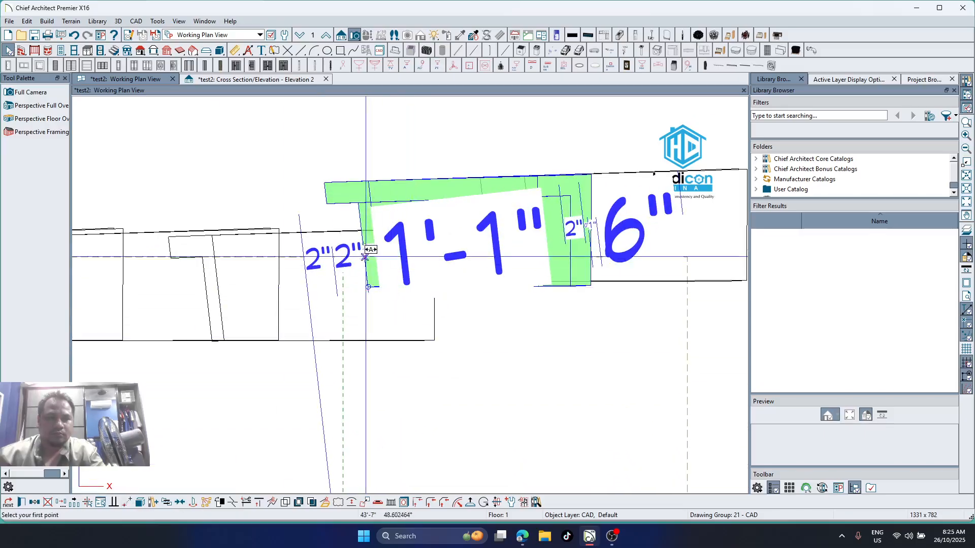
click(359, 203)
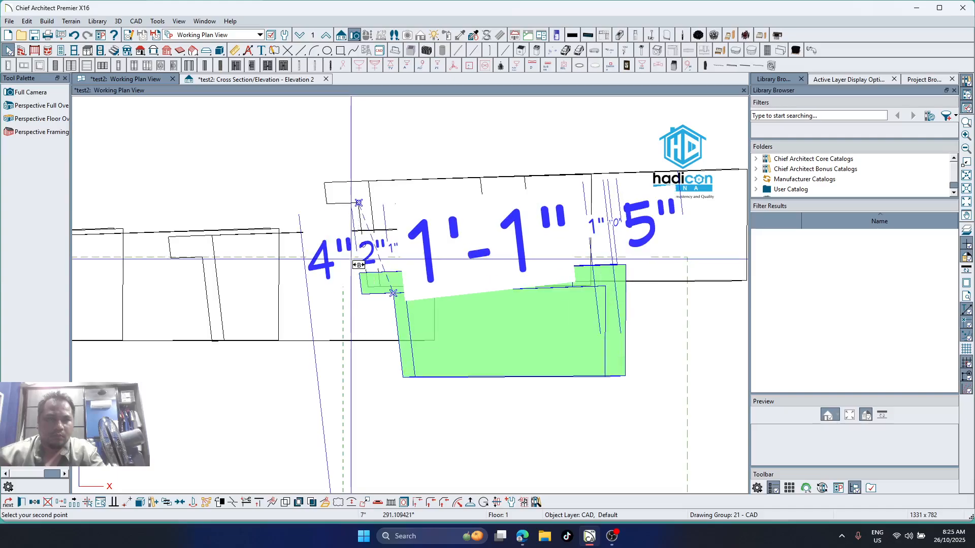
scroll(361, 256, up, 2)
click(359, 256)
Move the last copy at the eave point to point, about 4 inches straight down, until its inner notch corner meets the dashed line
scroll(358, 257, down, 3)
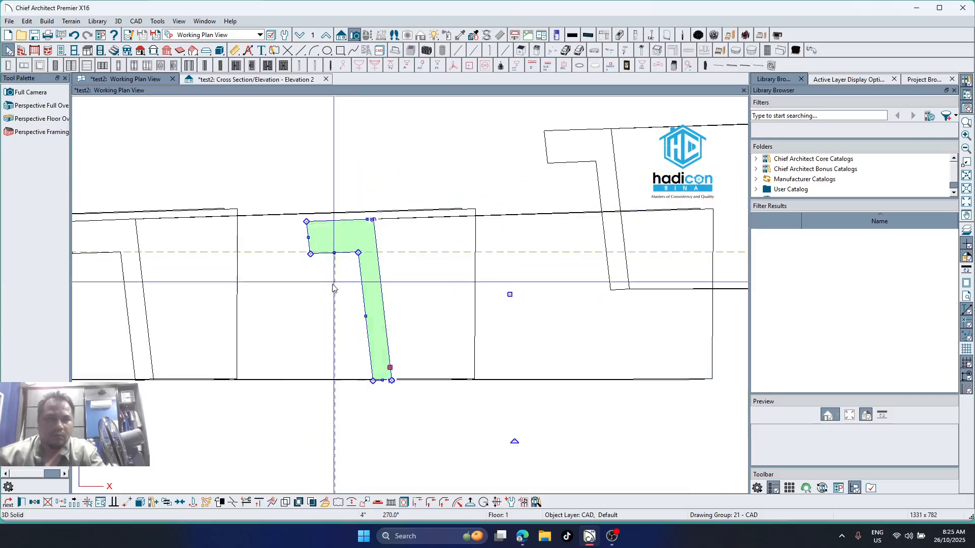
scroll(428, 219, down, 1)
click(428, 220)
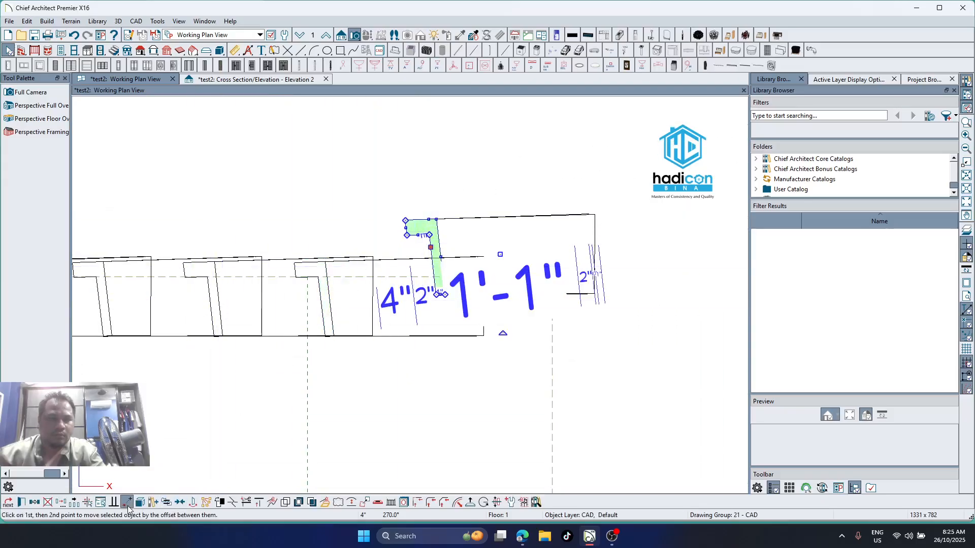
click(127, 502)
scroll(381, 305, up, 1)
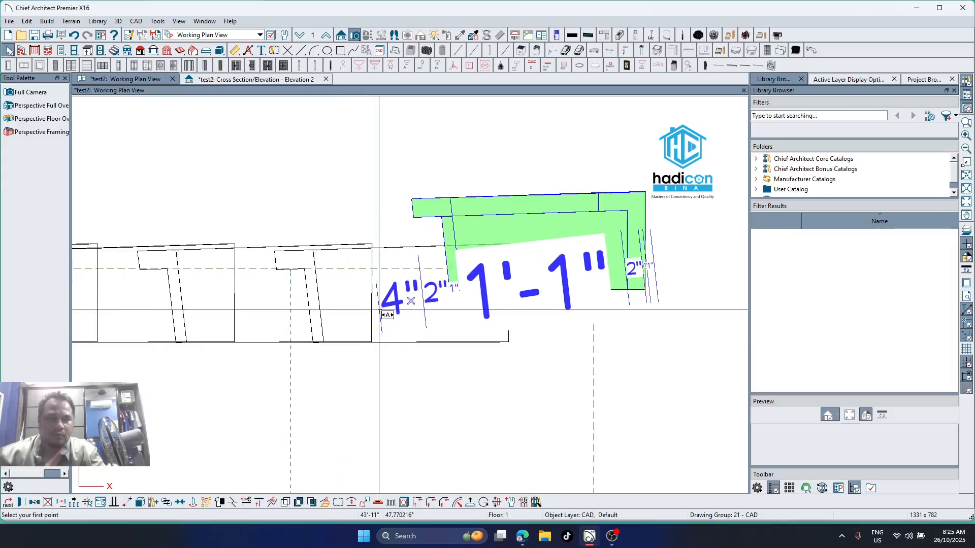
click(442, 217)
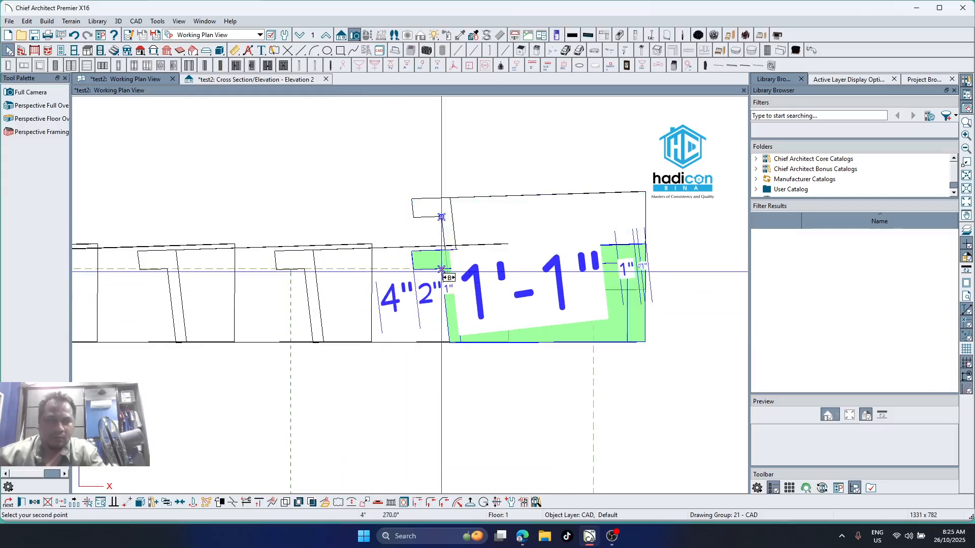
click(441, 269)
scroll(555, 346, down, 2)
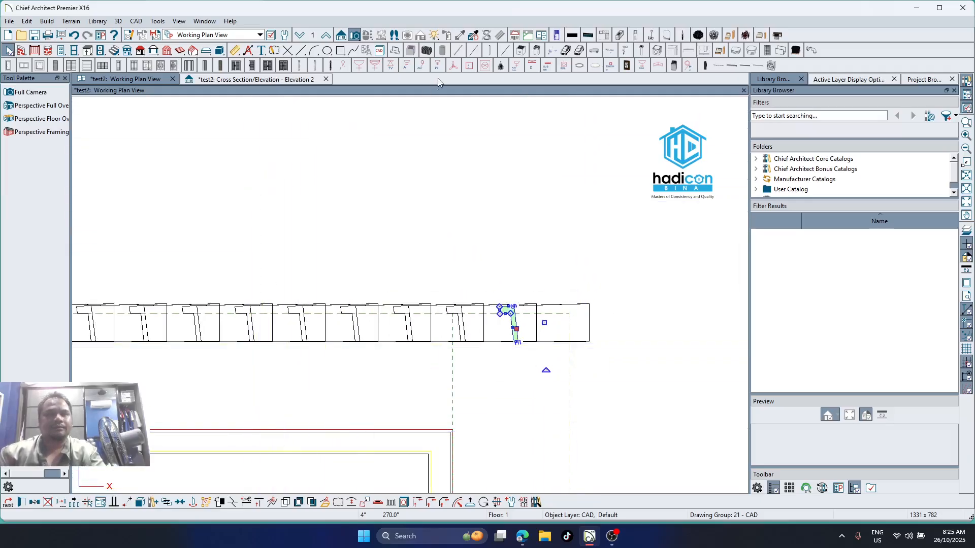
Open a perspective full overview and examine the trim pieces along the gable roof edge from several angles
click(354, 37)
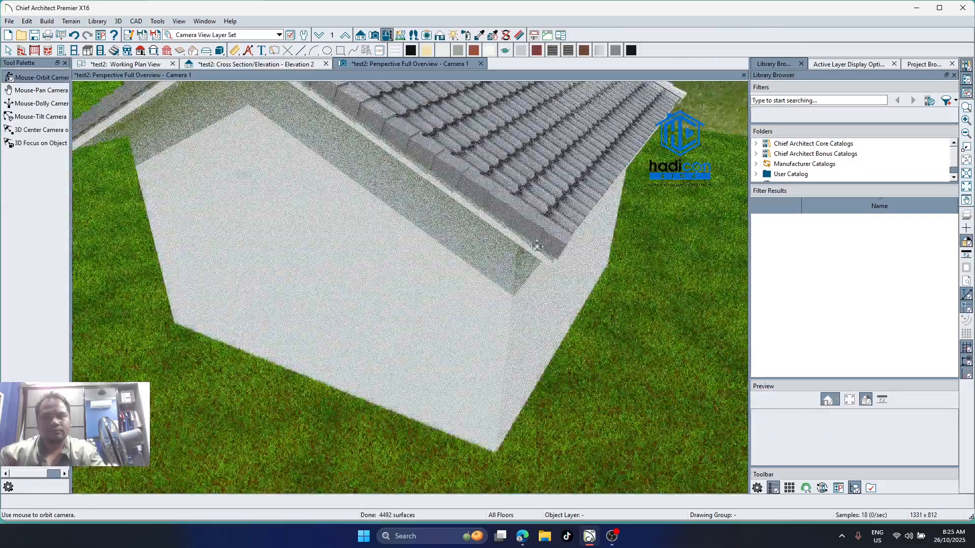
drag(537, 247, 448, 265)
drag(419, 320, 581, 320)
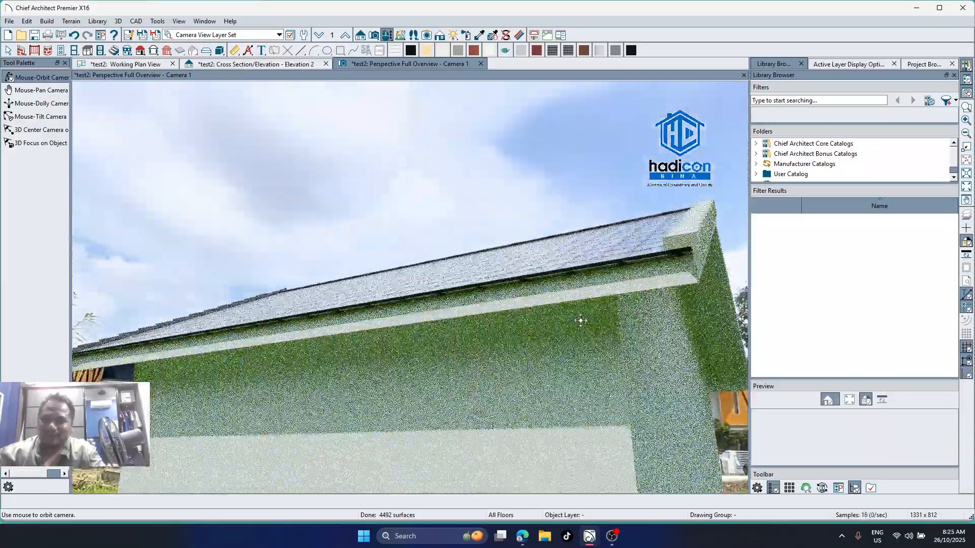
drag(686, 259, 432, 285)
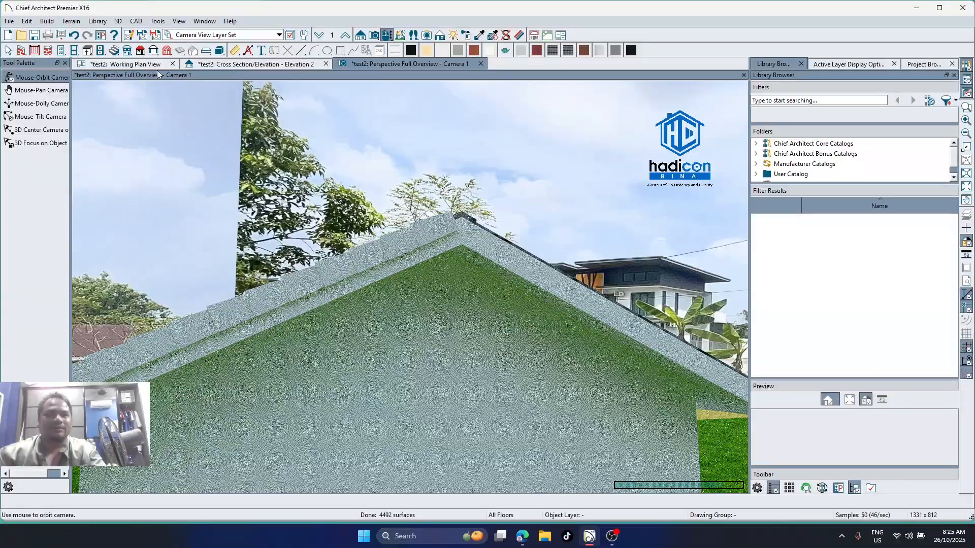
Switch to the Elevation 2 view of the gable end with the trim pieces in sight
click(197, 64)
scroll(220, 325, down, 3)
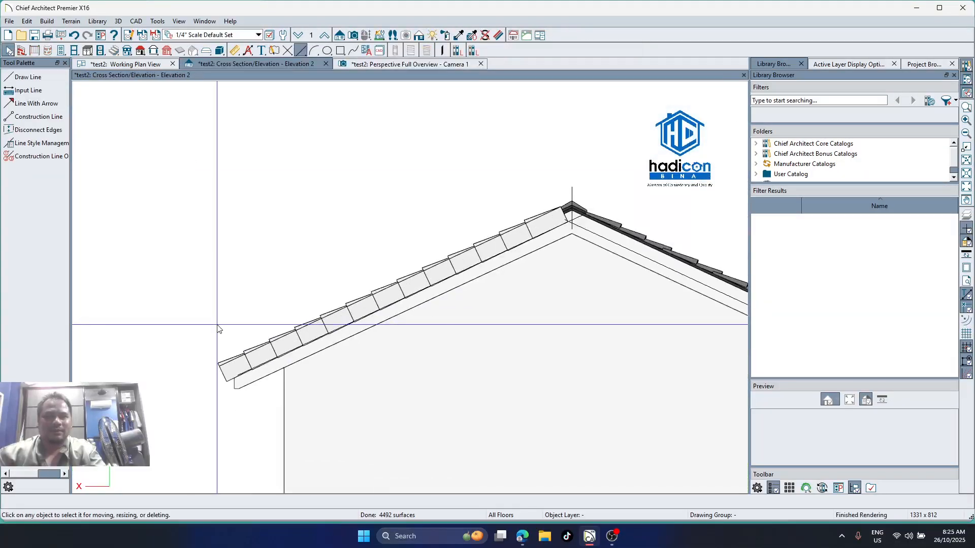
scroll(237, 368, up, 2)
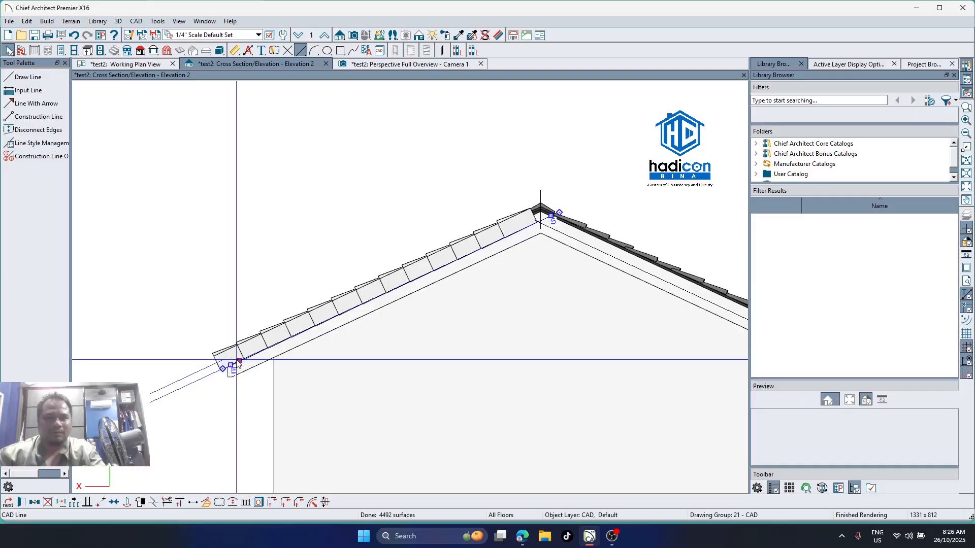
click(271, 347)
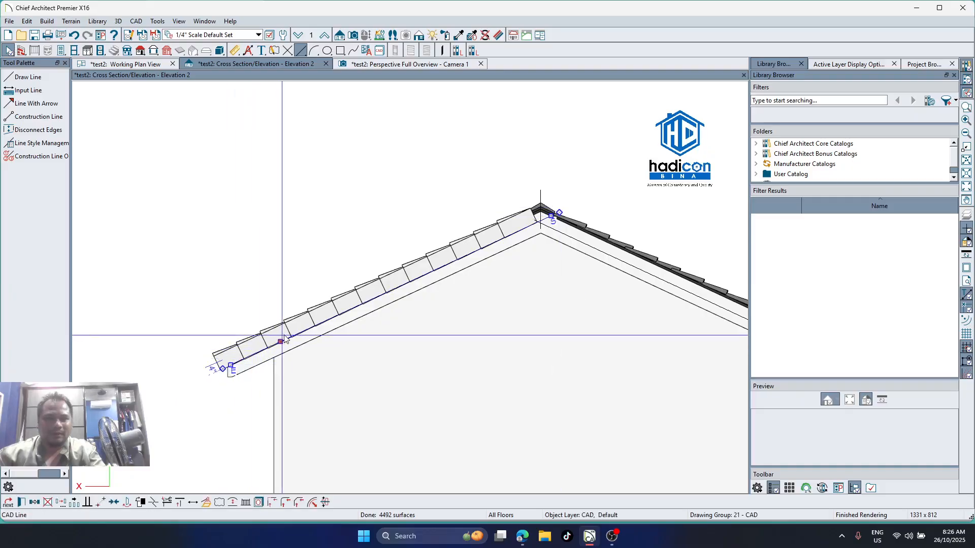
scroll(477, 238, up, 2)
click(529, 216)
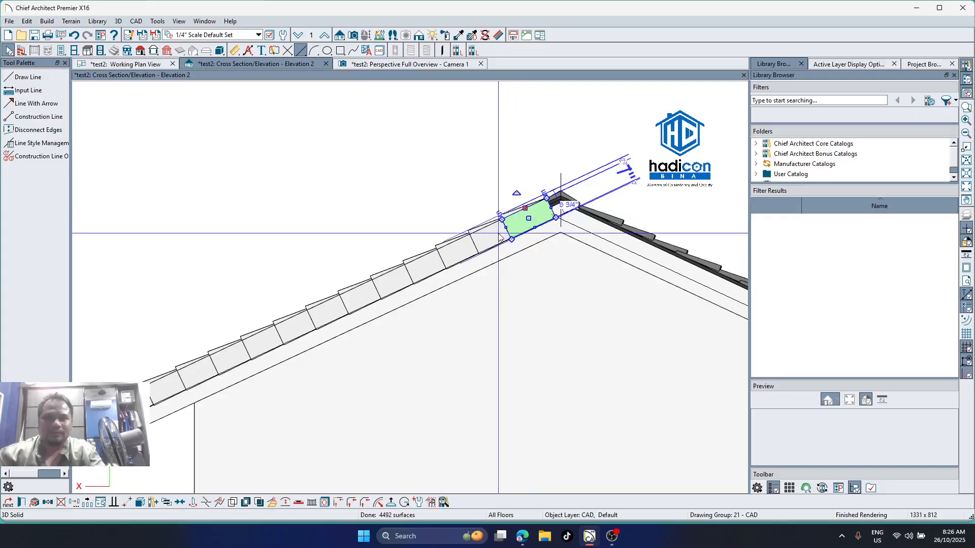
scroll(498, 234, up, 2)
shift+click(466, 250)
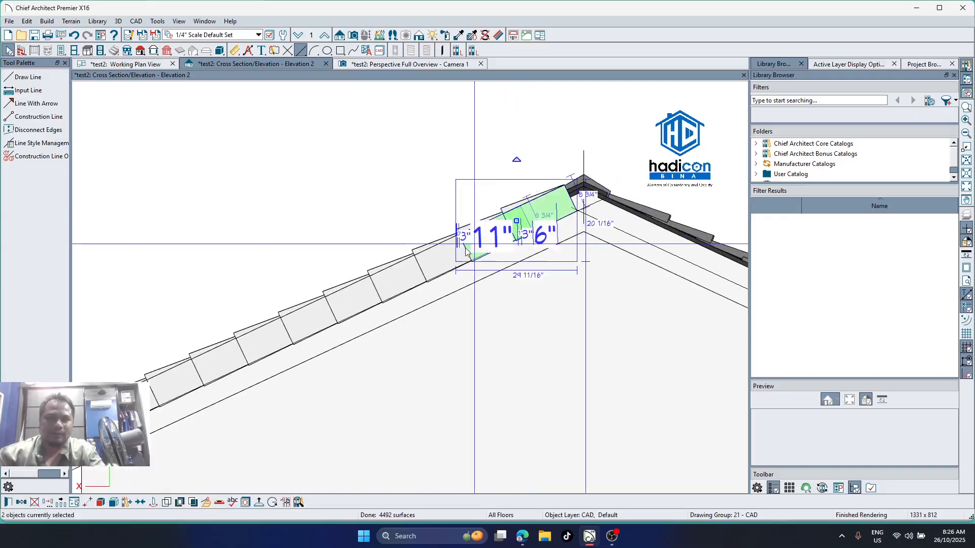
Select all thirteen trim pieces along the slope and reflect a copy of them about the vertical ridge line onto the opposite slope
click(397, 279)
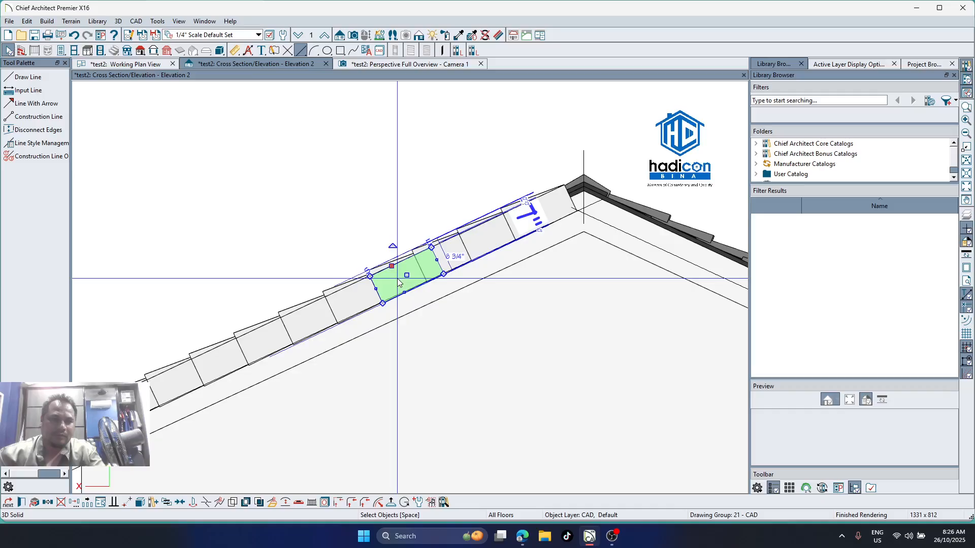
scroll(396, 277, up, 2)
shift+click(478, 250)
scroll(518, 224, up, 2)
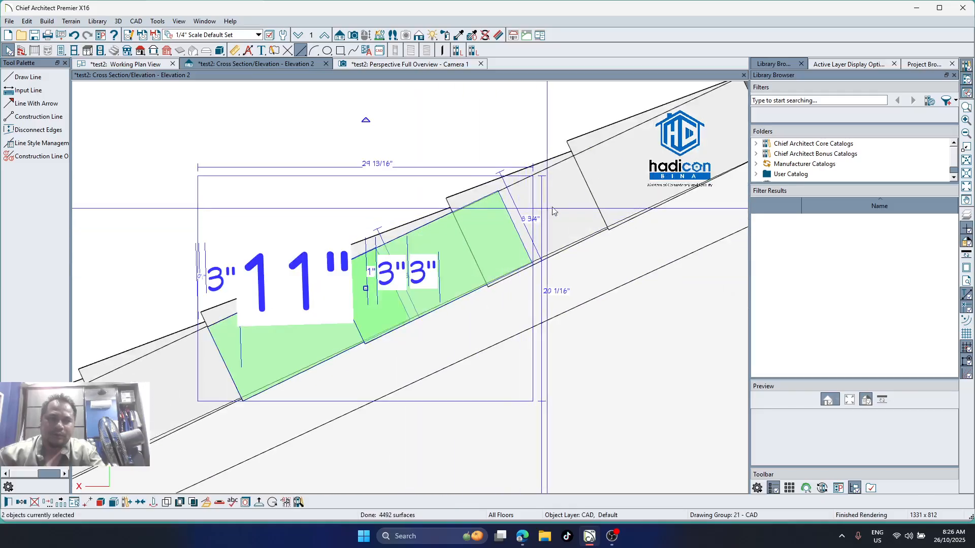
shift+click(594, 194)
shift+click(719, 127)
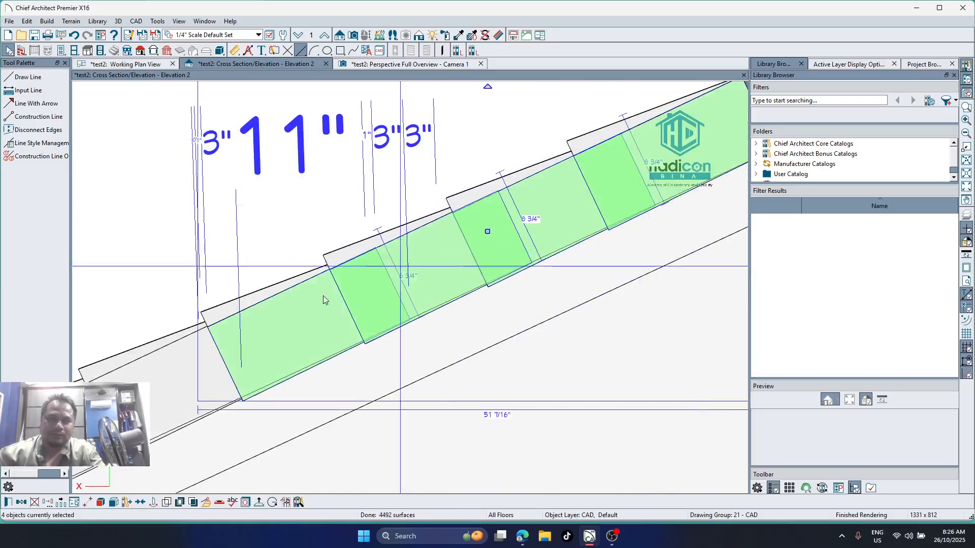
shift+click(324, 300)
scroll(248, 413, down, 3)
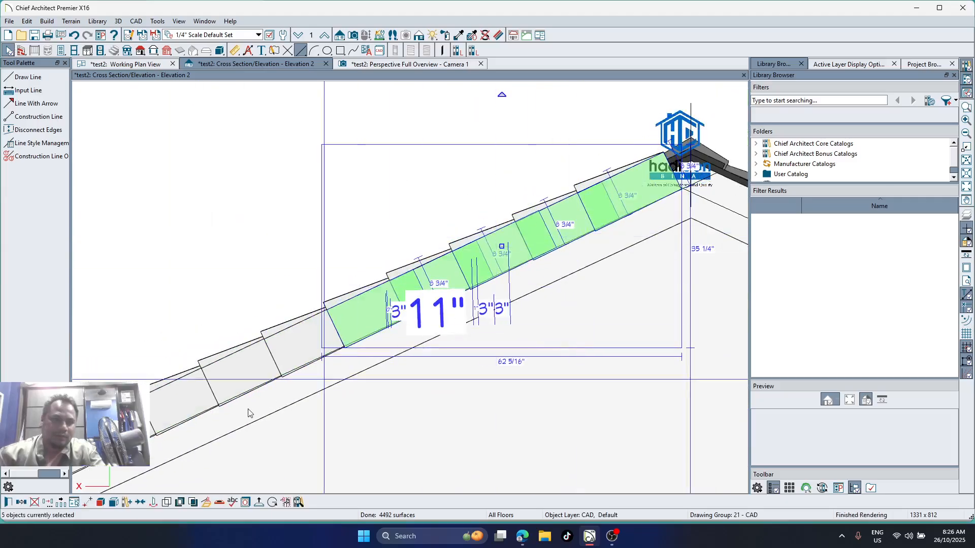
scroll(248, 413, up, 2)
shift+click(287, 339)
shift+click(225, 355)
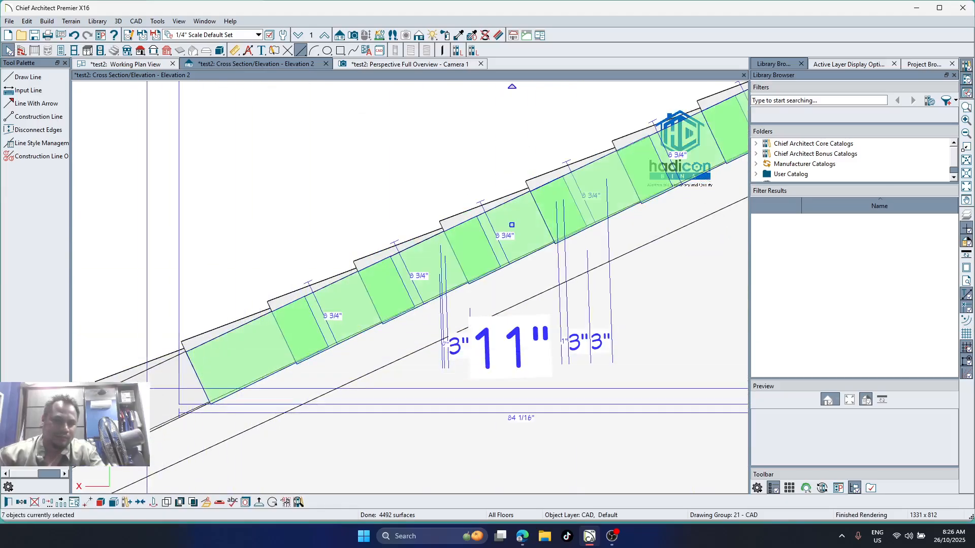
shift+click(147, 388)
scroll(551, 232, down, 5)
scroll(305, 406, up, 2)
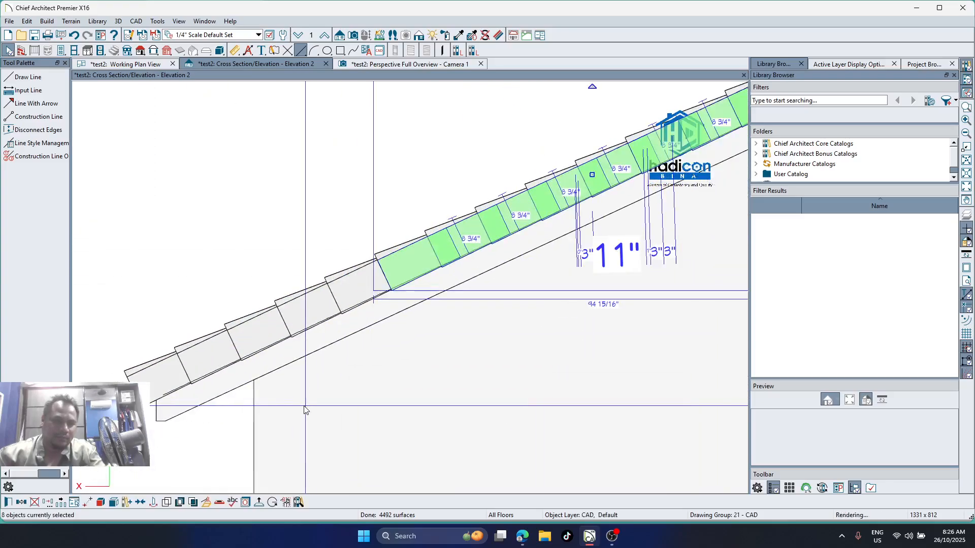
scroll(305, 406, up, 1)
shift+click(357, 276)
shift+click(307, 299)
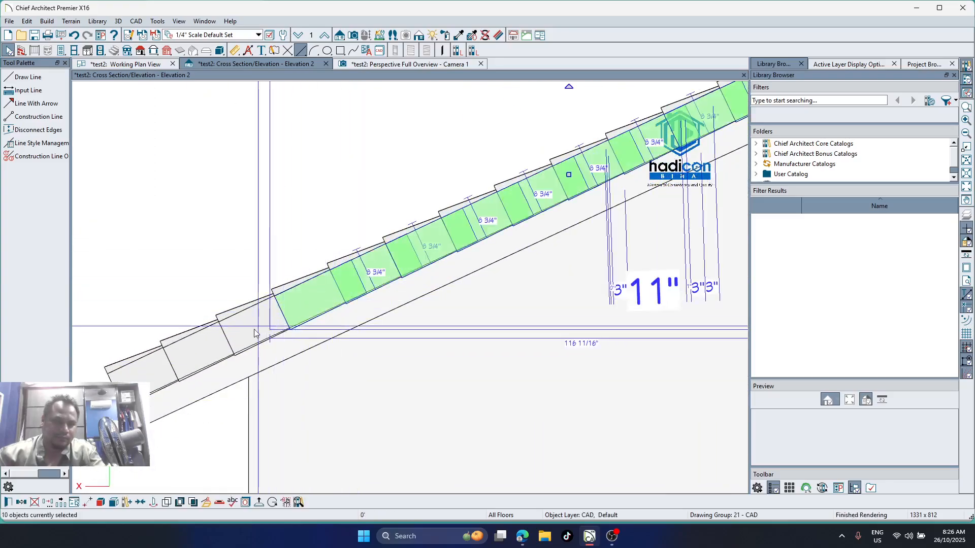
shift+click(255, 333)
shift+click(198, 350)
shift+click(146, 377)
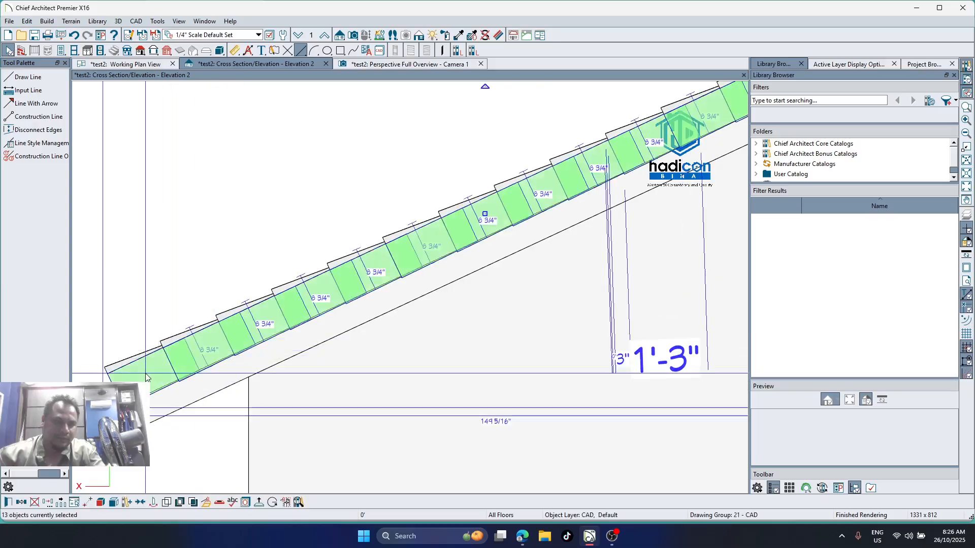
scroll(145, 374, down, 5)
scroll(530, 265, up, 4)
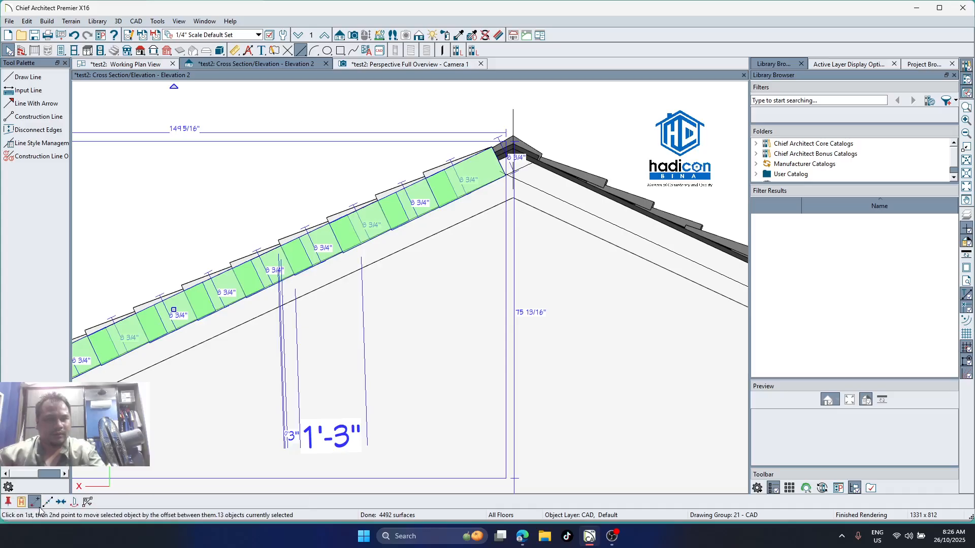
click(74, 501)
click(514, 145)
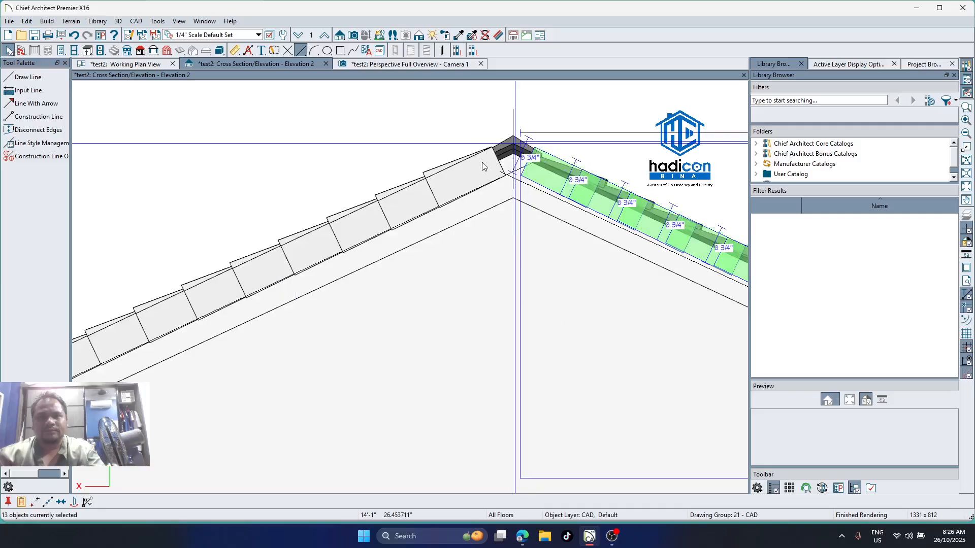
scroll(356, 222, down, 1)
scroll(356, 222, down, 2)
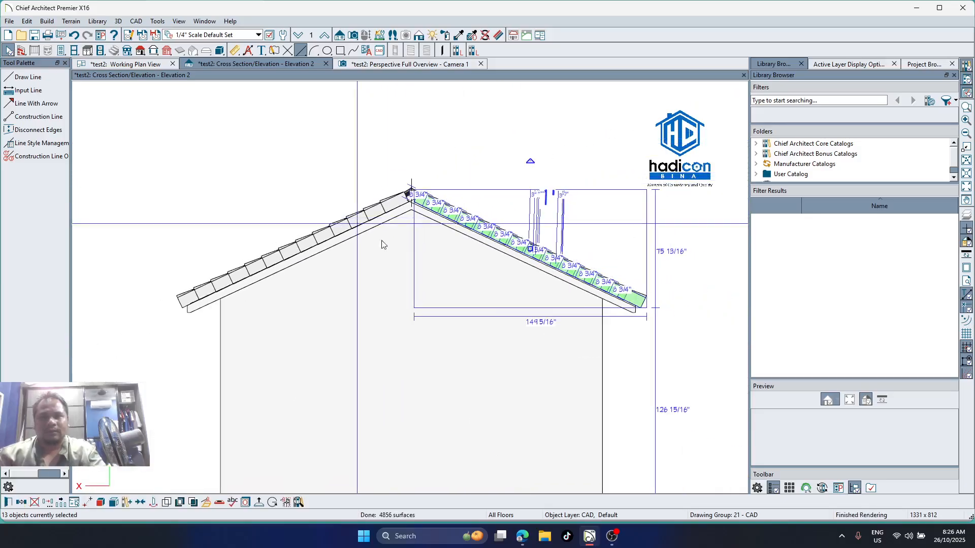
scroll(704, 316, up, 1)
key(Escape)
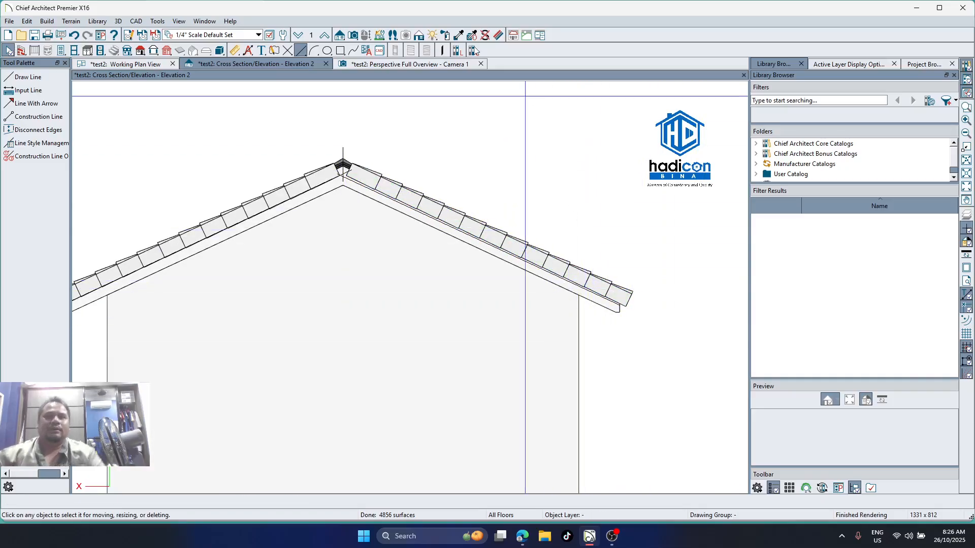
In the perspective overview, sample the tile material "True White--PAINTED: Atap Rabung Genting 1" from the trim on the far gable end
click(393, 64)
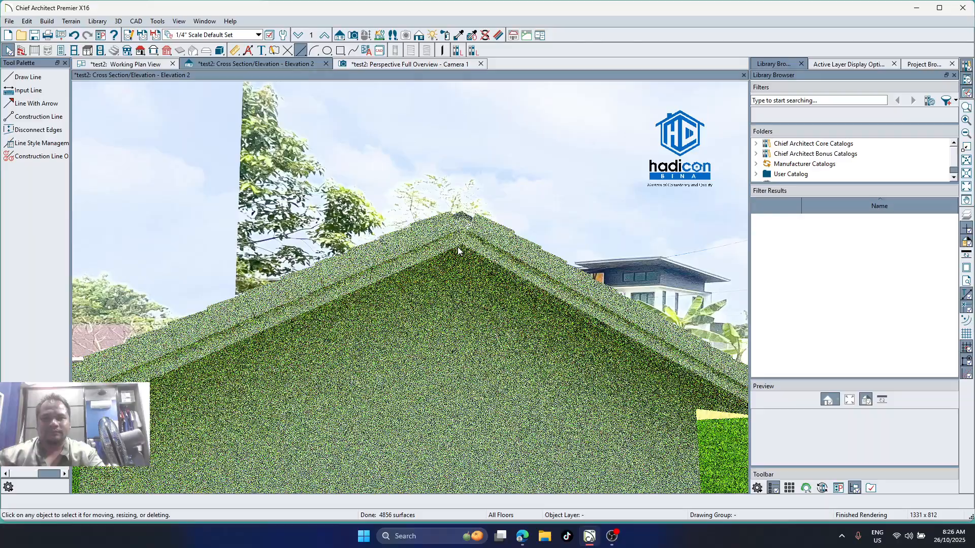
drag(584, 247, 446, 259)
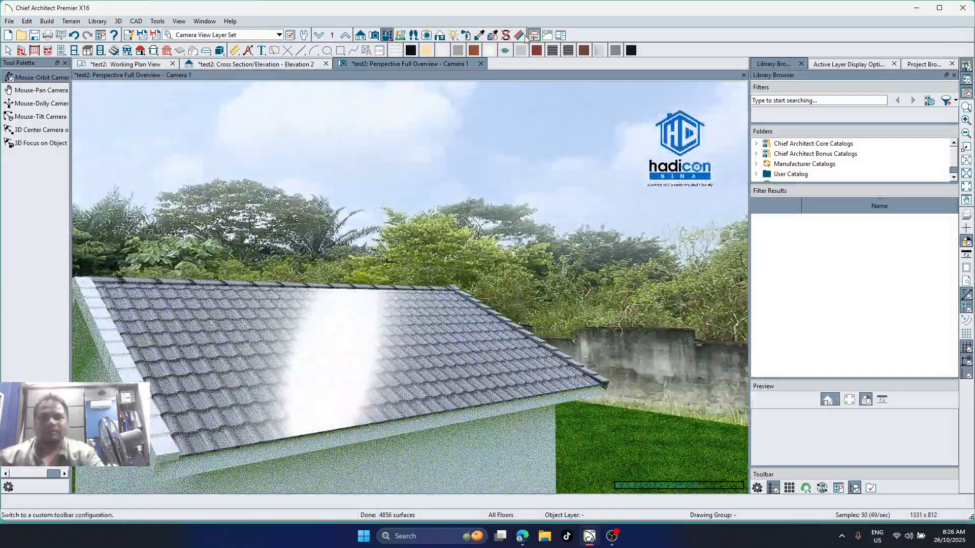
click(477, 37)
scroll(541, 336, up, 4)
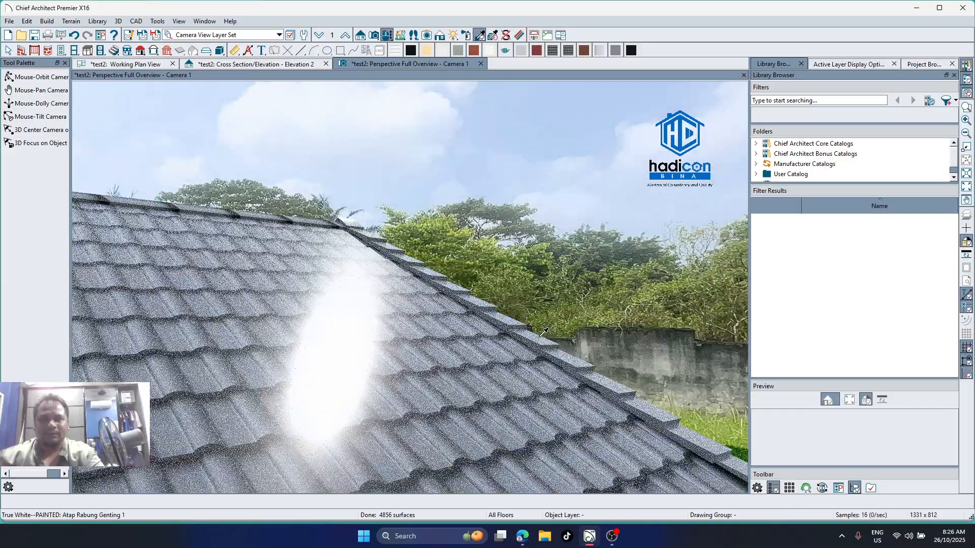
scroll(619, 303, down, 4)
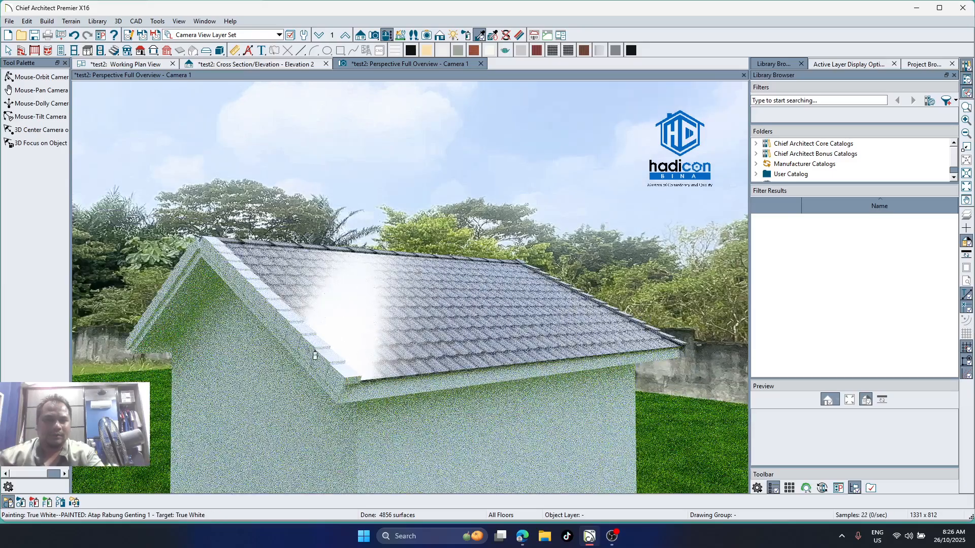
Paint the white trim pieces along the near roof slope, from the eave up to the ridge, with the sampled tile material
scroll(315, 355, up, 3)
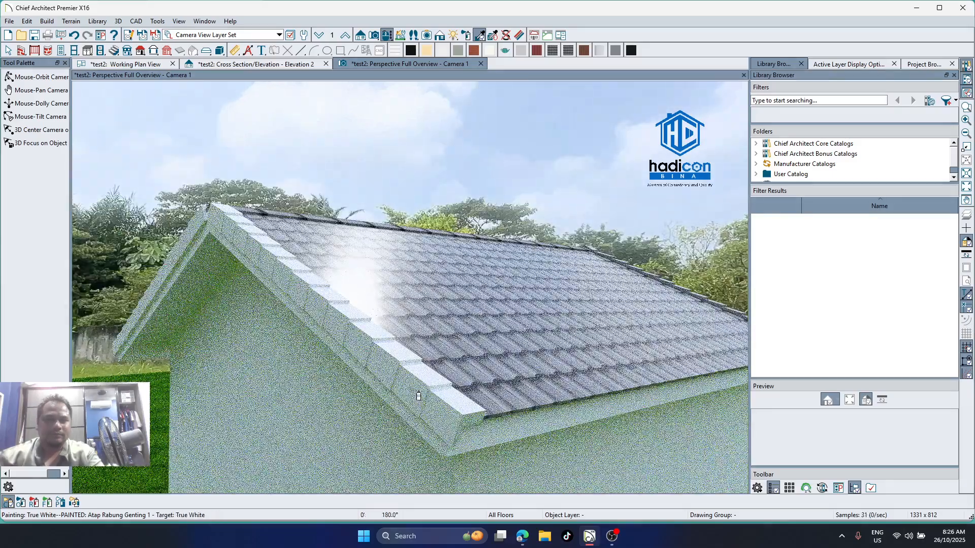
click(418, 395)
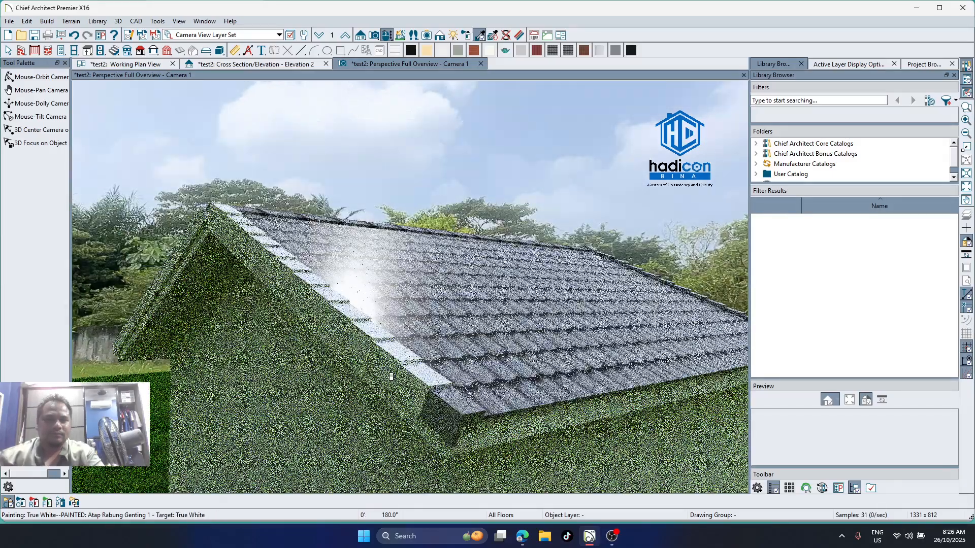
click(336, 329)
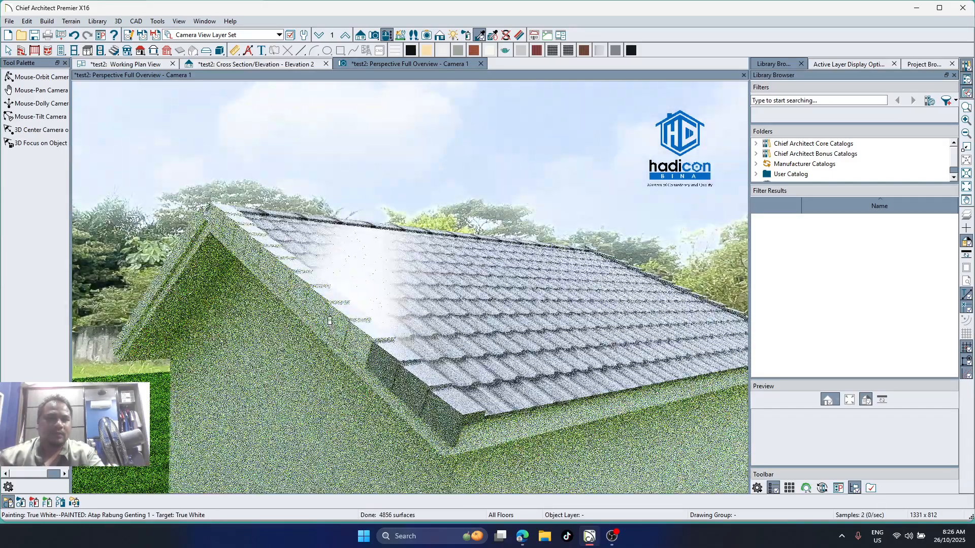
click(288, 282)
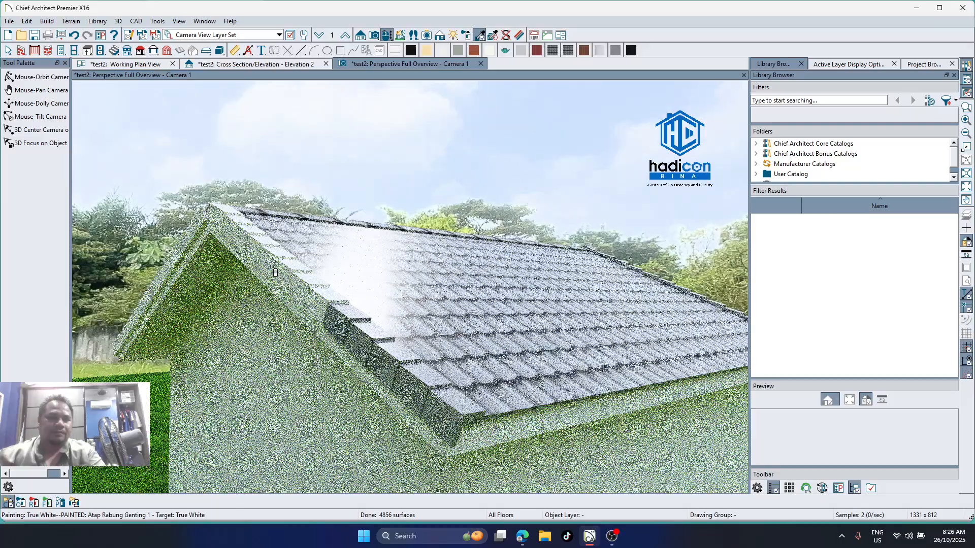
click(264, 262)
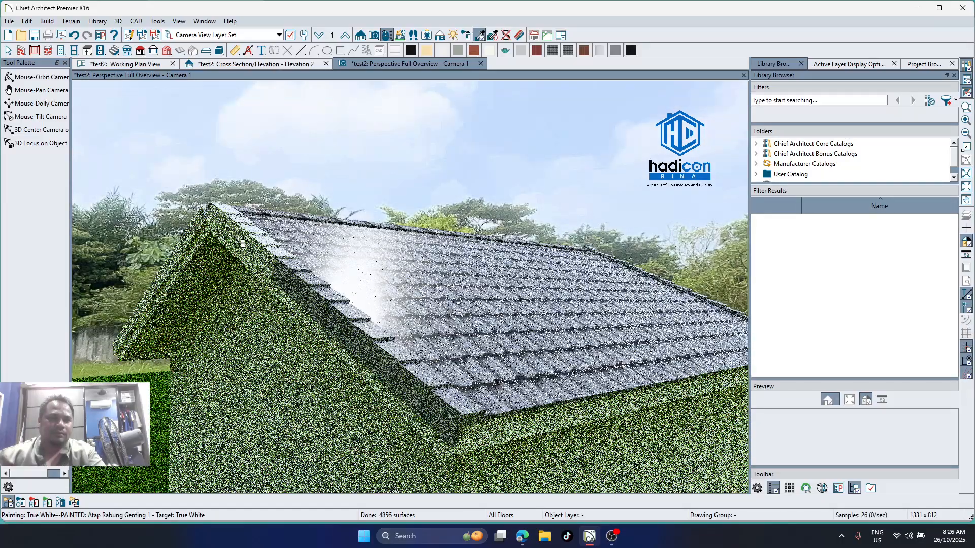
click(233, 236)
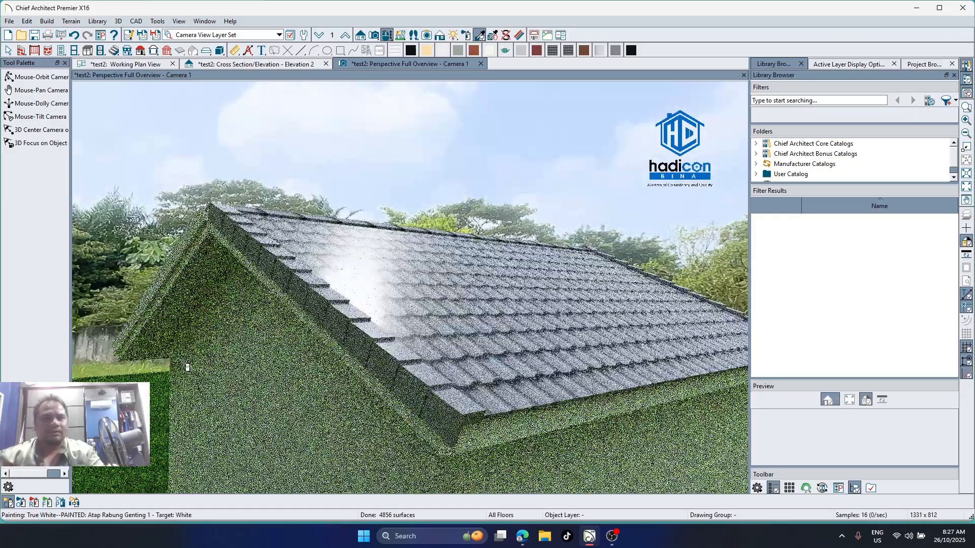
Paint the remaining white trim pieces along the opposite roof slope, from the ridge down to the eave, with the sampled tile material
middle_drag(180, 362, 299, 359)
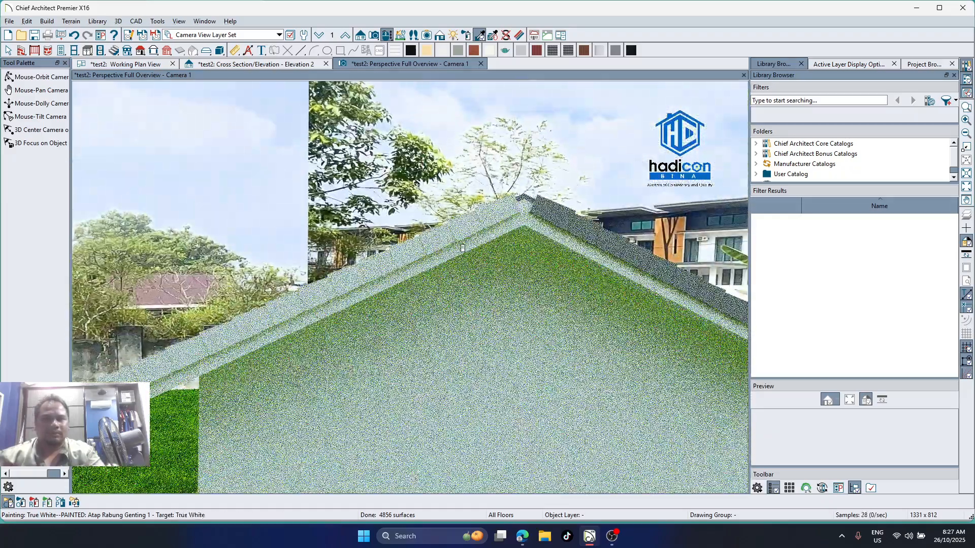
key(ctrl+z)
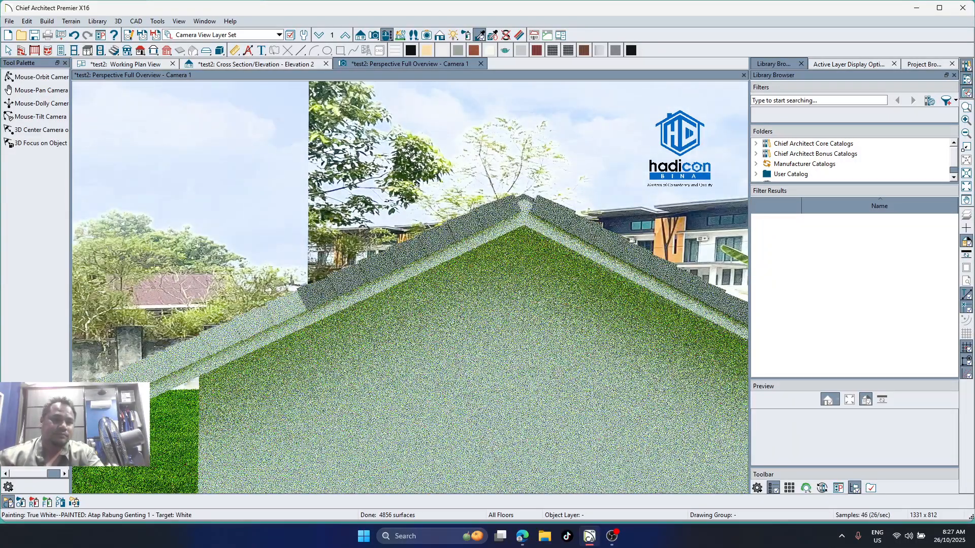
key(ctrl+z)
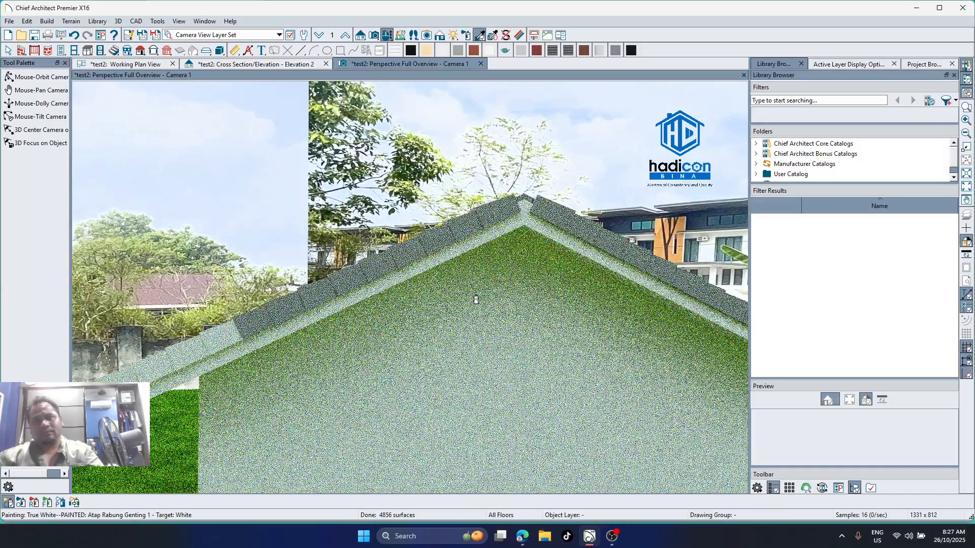
key(ctrl+z)
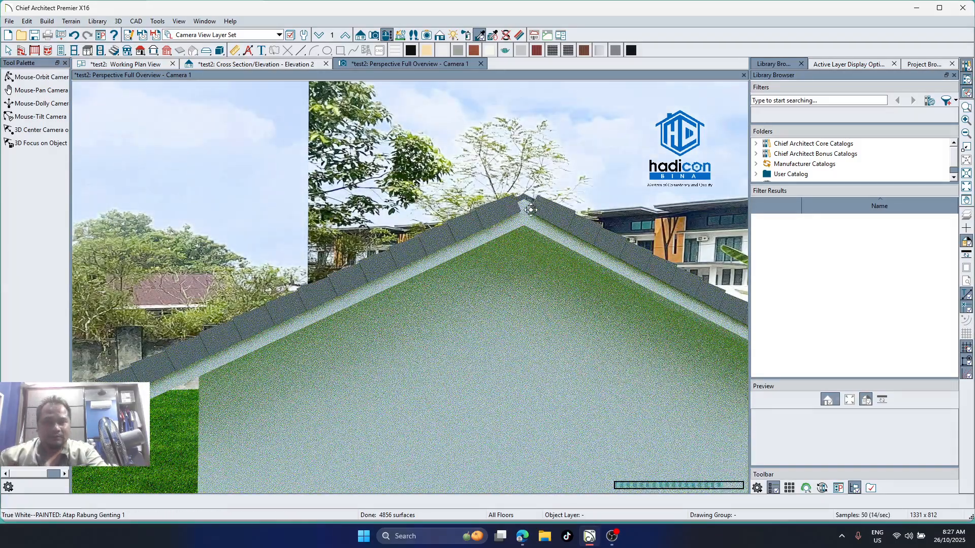
In the Elevation 2 view, draw a closed five-sided outline of lines around the ridge gap, overlapping the topmost trim piece on each slope
mouse_move(538, 205)
mouse_down()
mouse_move(589, 185)
mouse_move(624, 196)
mouse_up()
drag(623, 199, 493, 217)
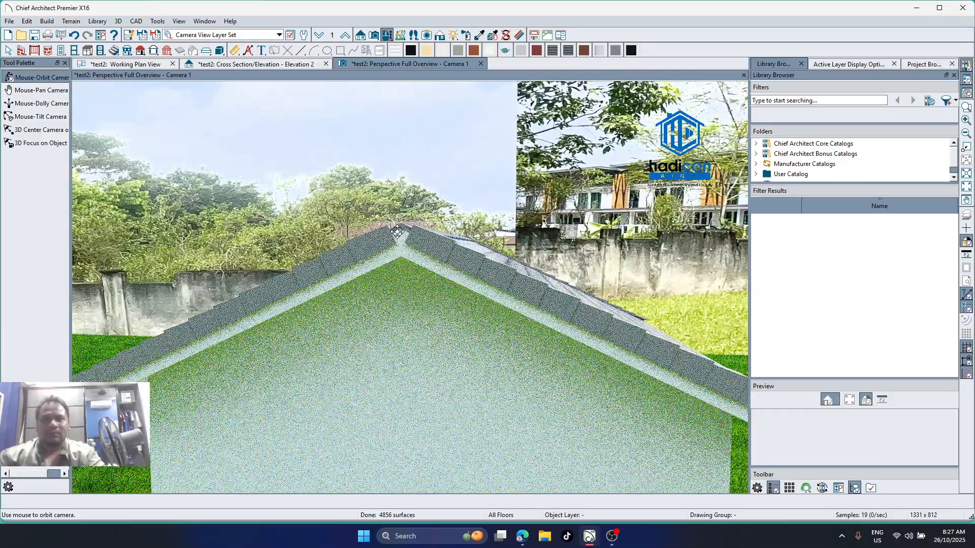
click(221, 65)
scroll(352, 179, up, 5)
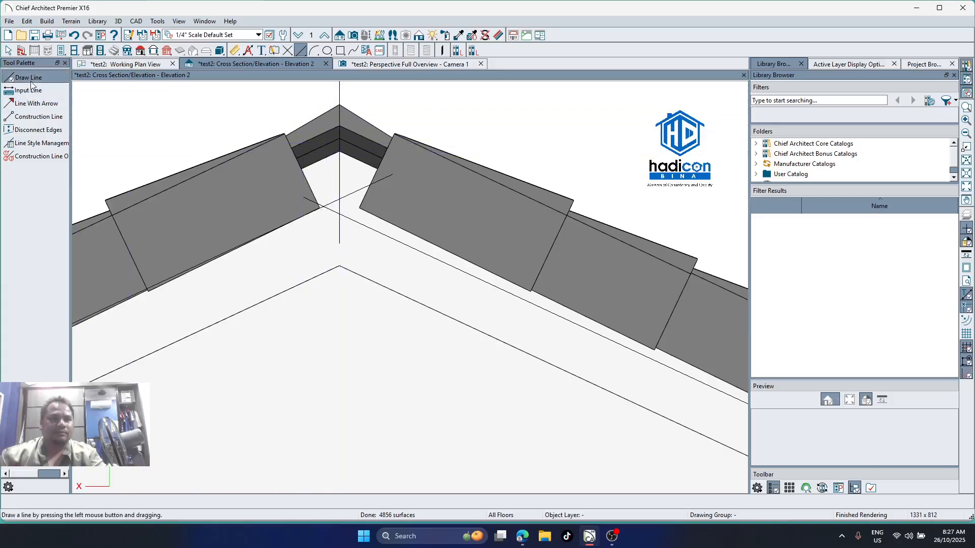
scroll(274, 229, down, 2)
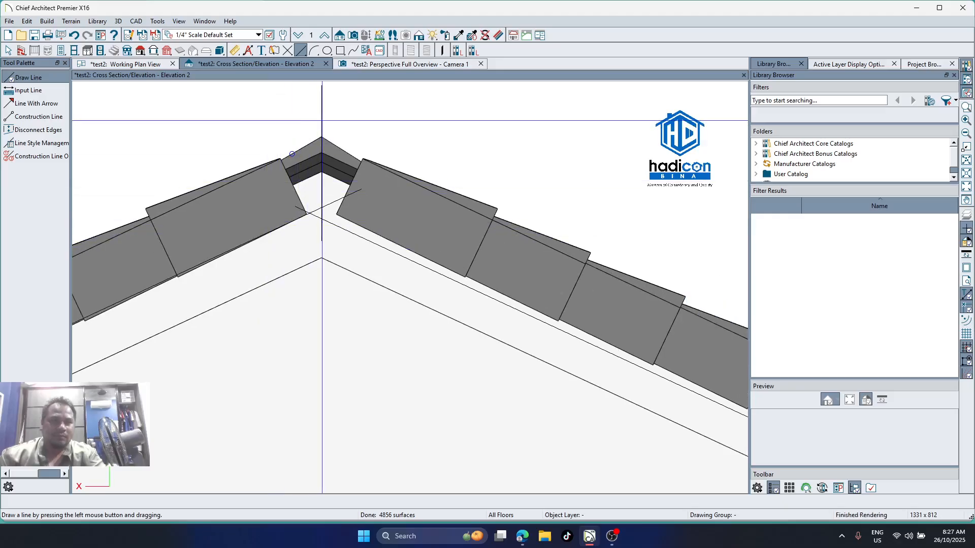
drag(321, 138, 268, 132)
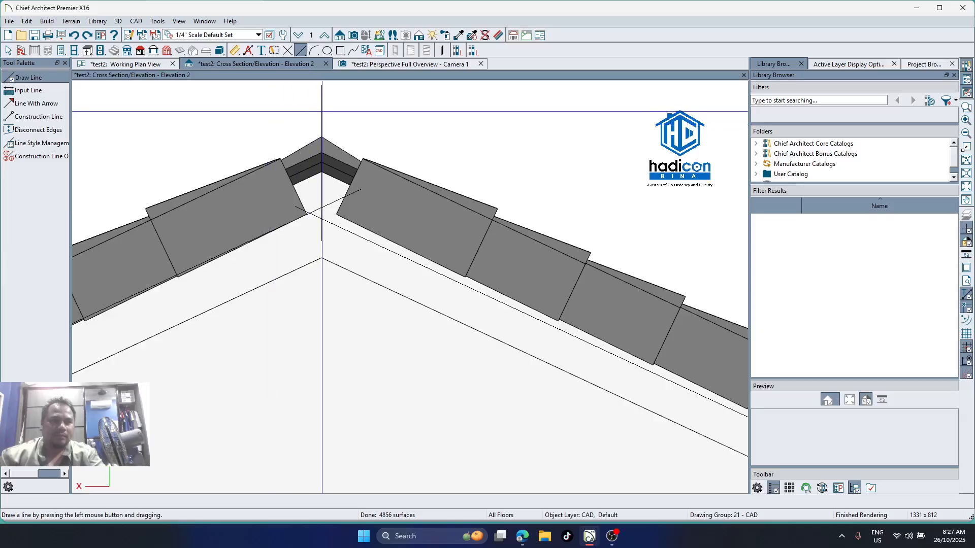
drag(322, 111, 255, 153)
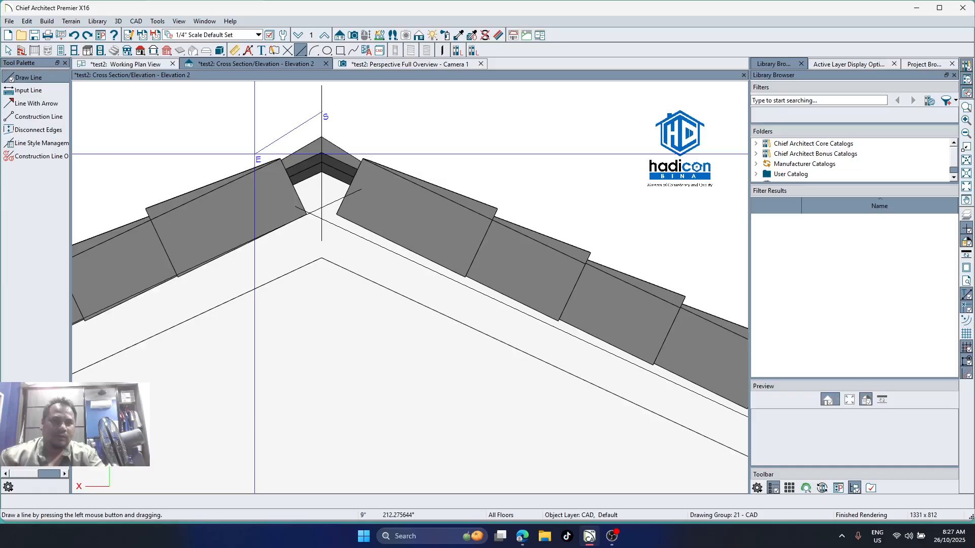
mouse_move(256, 152)
mouse_down()
mouse_move(288, 204)
mouse_move(288, 227)
mouse_move(348, 225)
mouse_up()
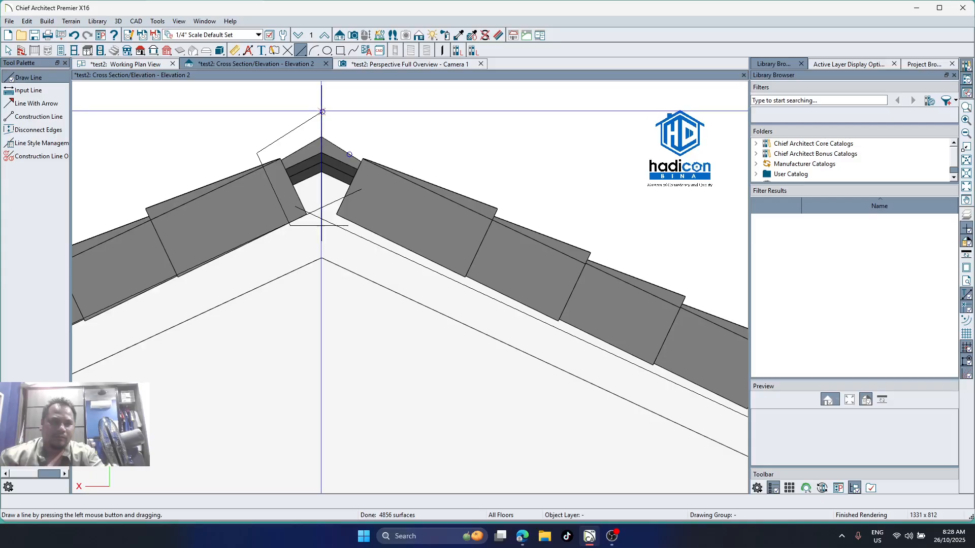
drag(322, 111, 384, 152)
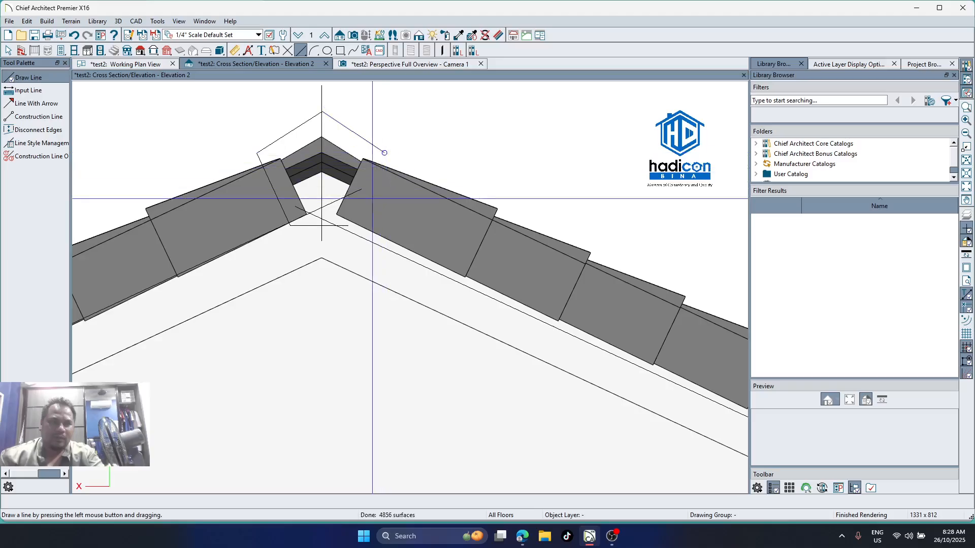
drag(349, 225, 386, 153)
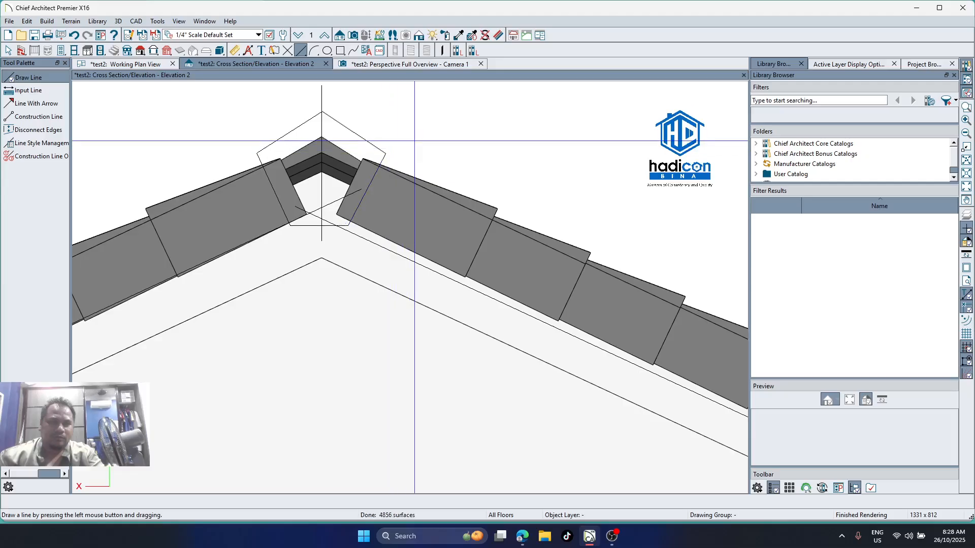
Adjust the five-sided ridge outline by shifting its peak slightly and moving its base edge a little lower
key(space)
click(367, 141)
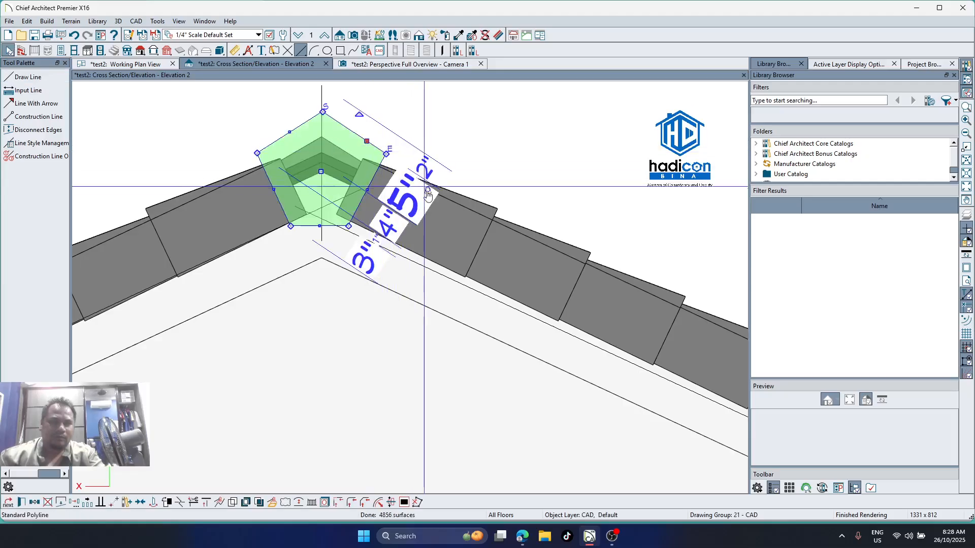
scroll(420, 219, down, 1)
scroll(419, 232, up, 3)
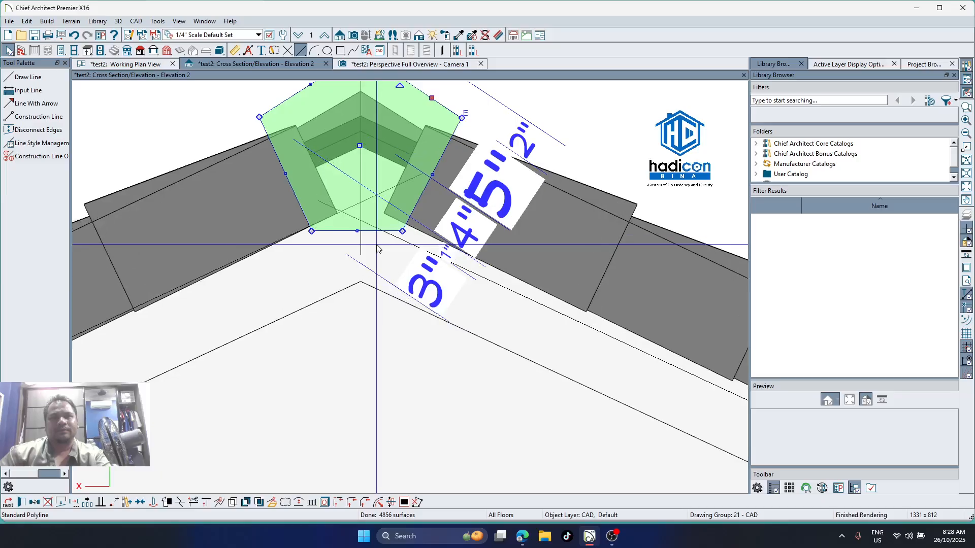
drag(364, 107, 363, 117)
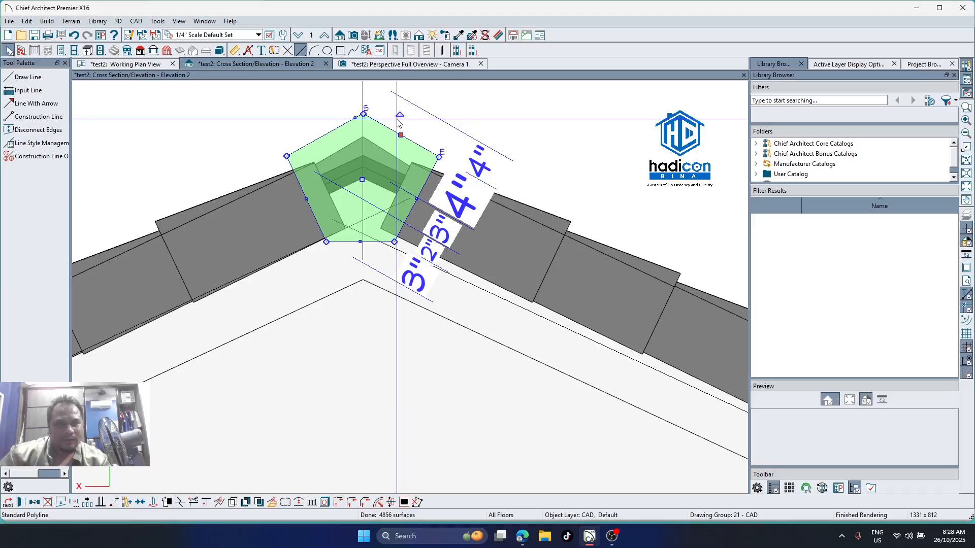
drag(360, 242, 360, 250)
key(Escape)
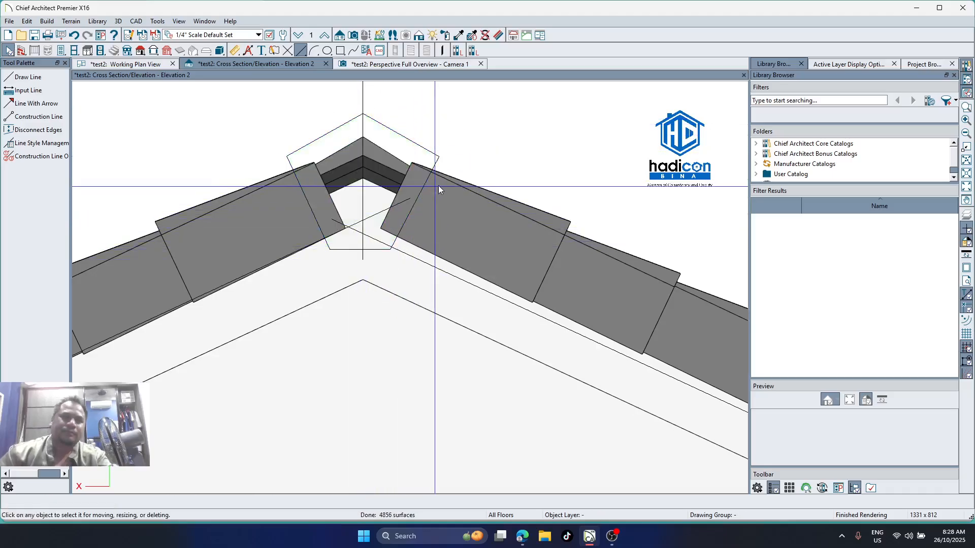
Convert the five-sided ridge outline to a 3D Solid and set its depth to 12"
click(386, 127)
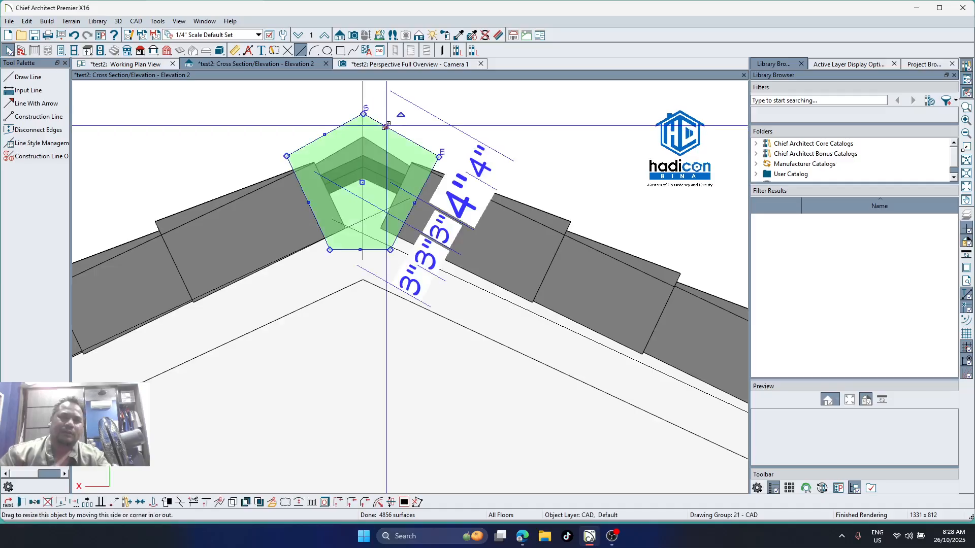
double_click(386, 126)
click(605, 428)
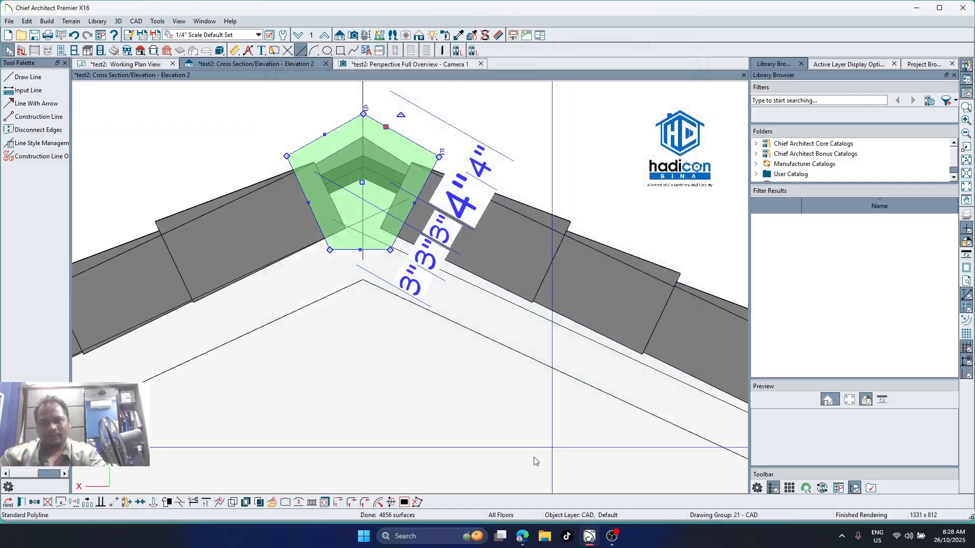
click(271, 502)
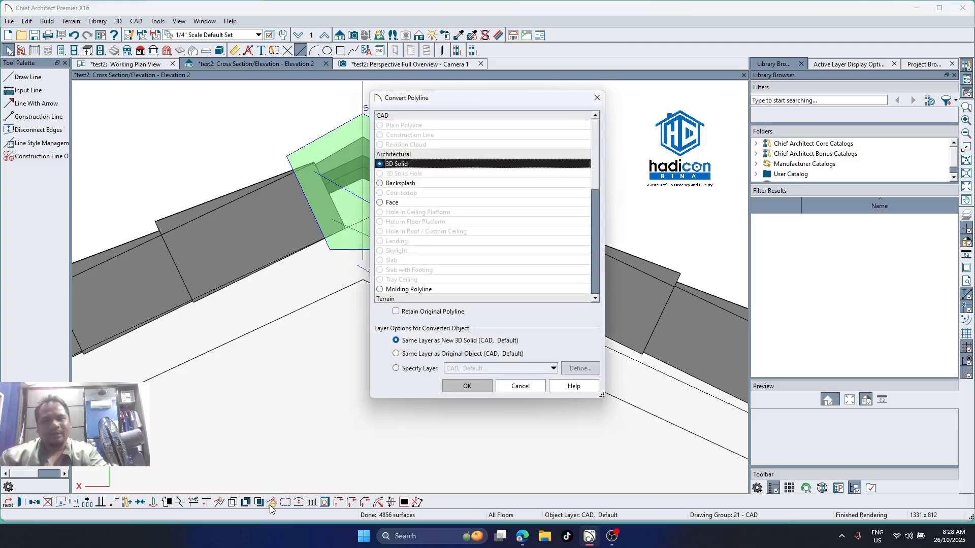
click(472, 389)
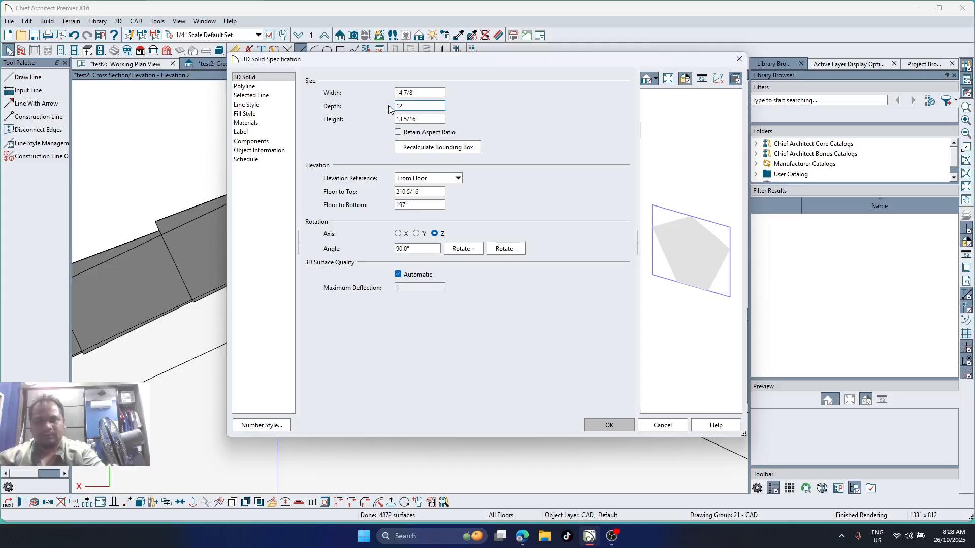
click(607, 425)
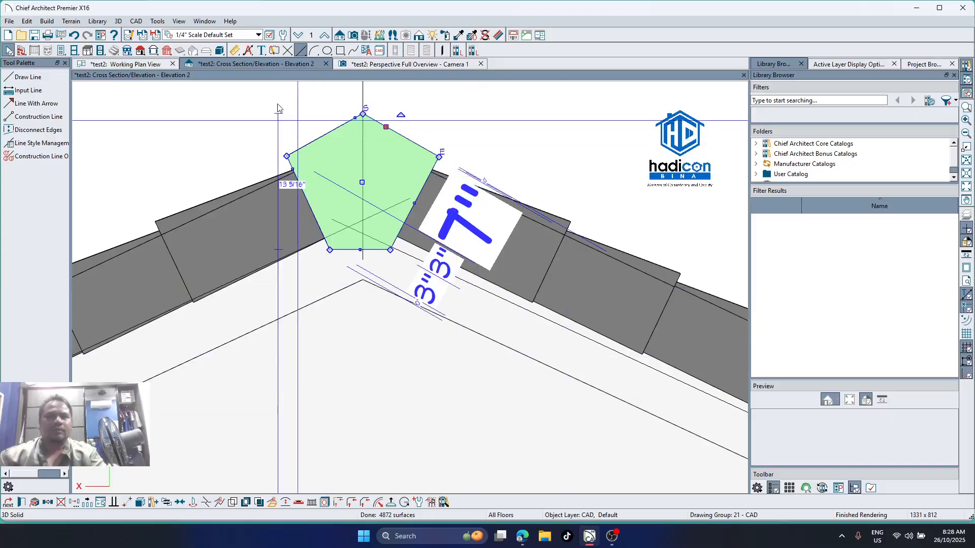
In the Working Plan View, move the ridge cap solid onto the row of trim pieces, centred near the dashed ridge line
click(108, 63)
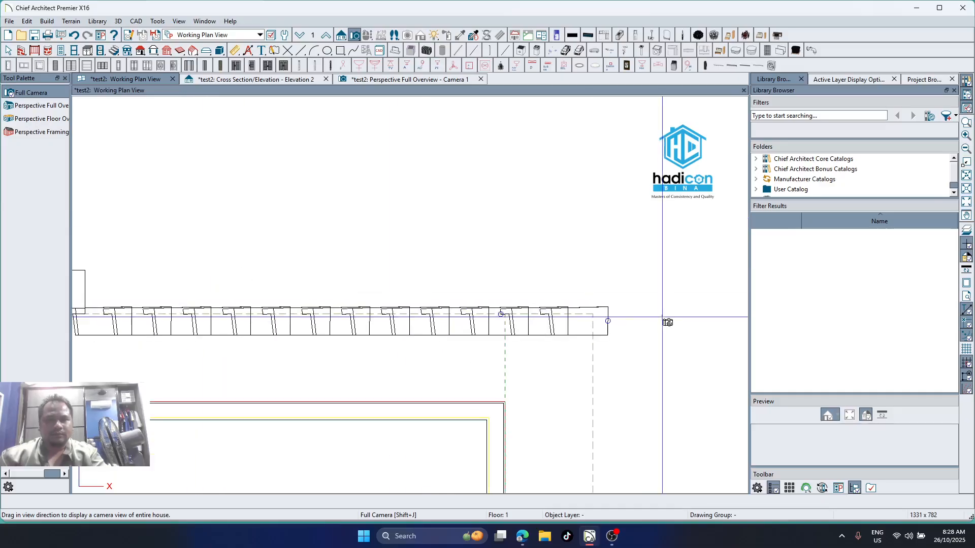
scroll(380, 290, up, 6)
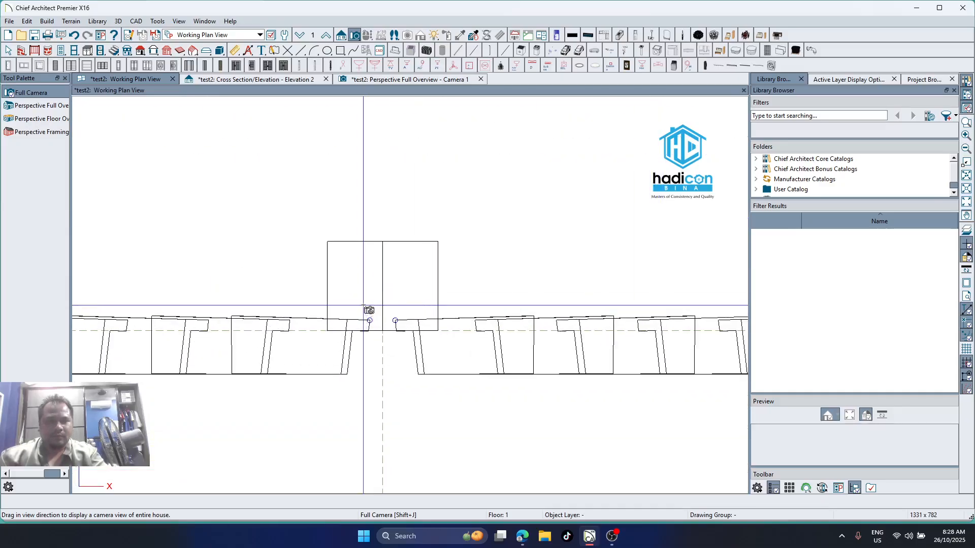
key(space)
click(355, 306)
shift+click(427, 288)
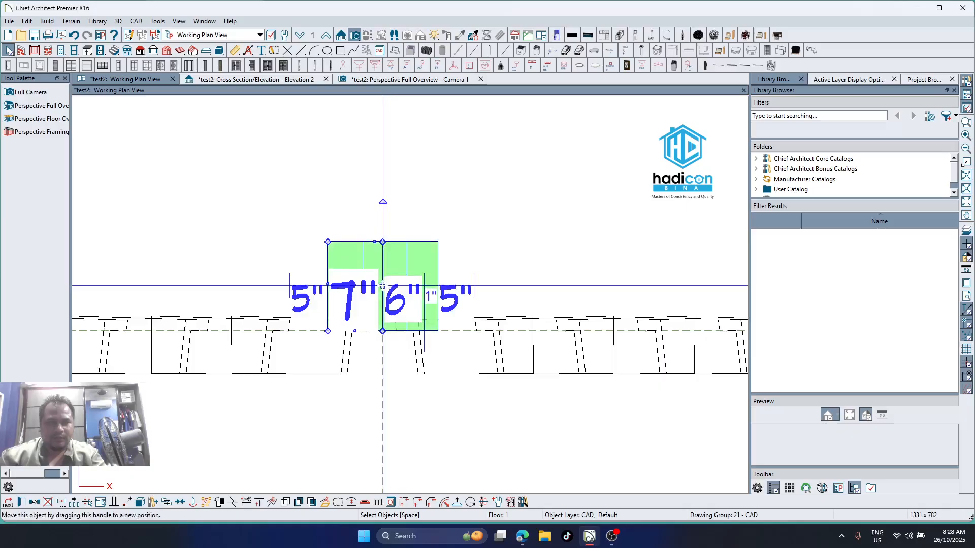
drag(382, 288, 377, 359)
scroll(377, 359, up, 1)
scroll(400, 343, up, 1)
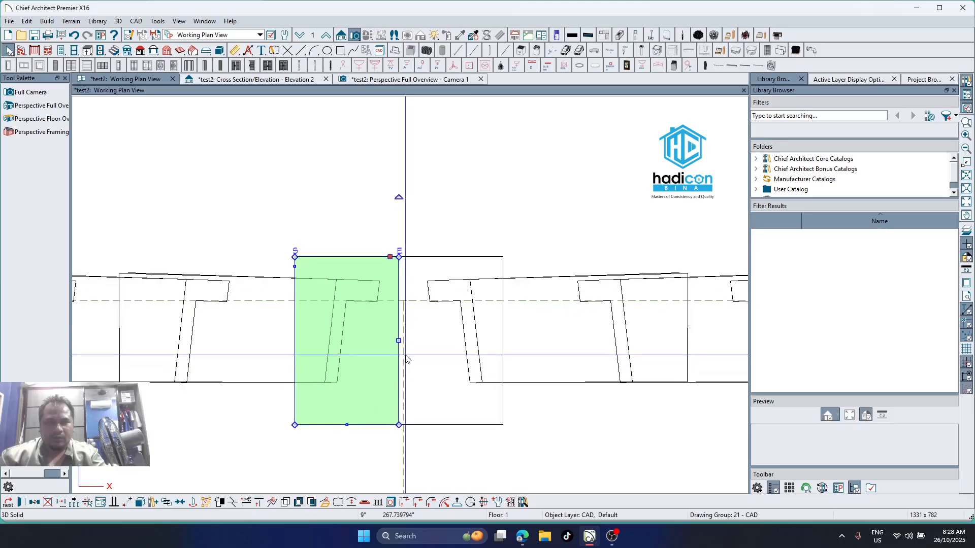
drag(400, 342, 400, 346)
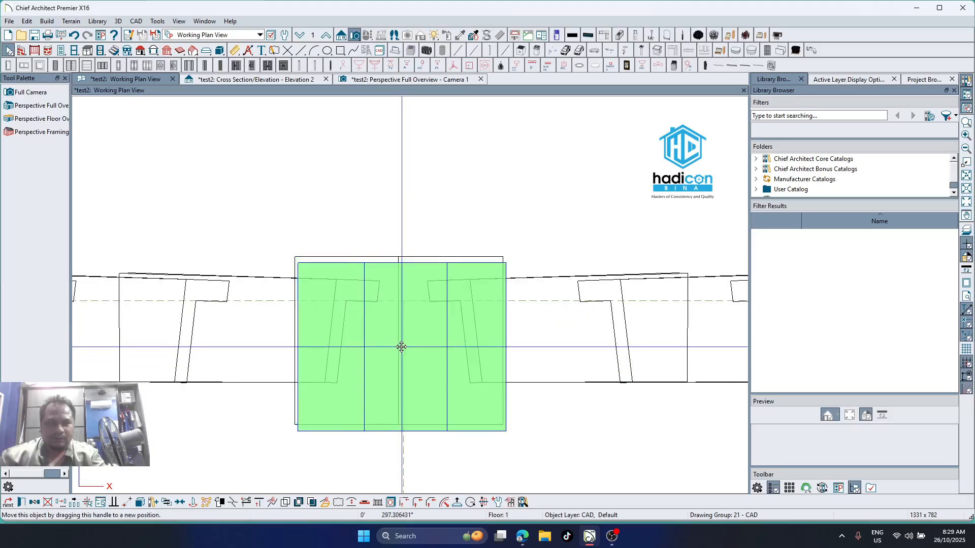
click(402, 351)
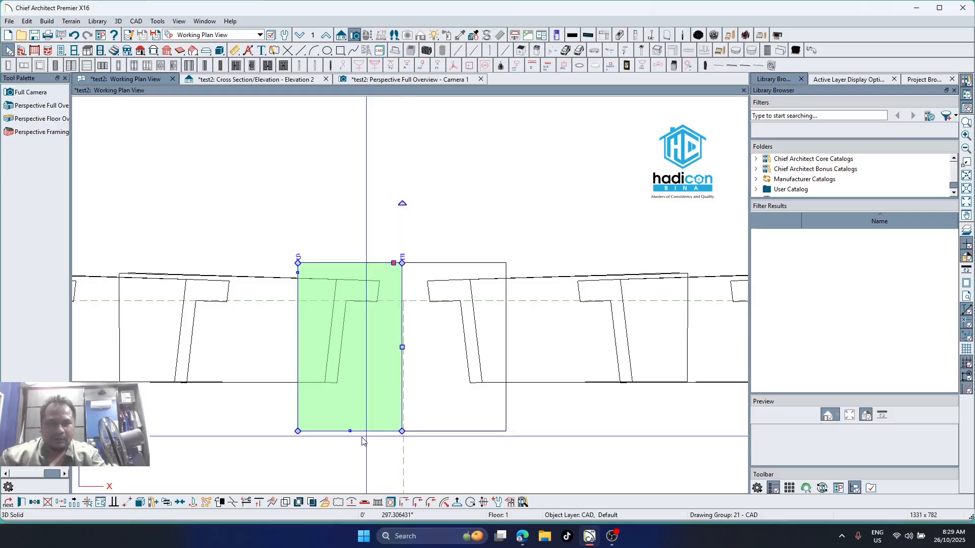
Shorten the ridge cap solid to the outer edge of the trim pieces and centre it on the ridge line
drag(349, 433, 355, 382)
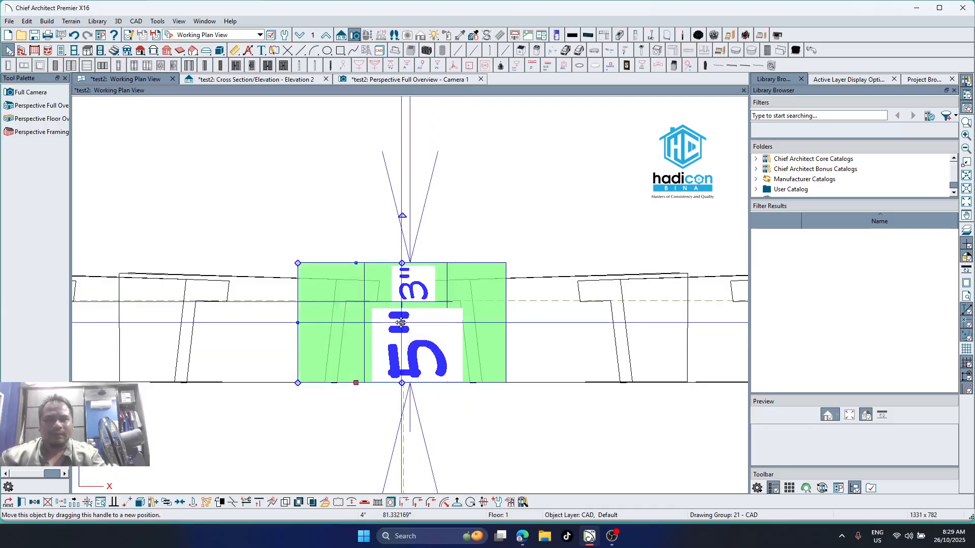
drag(400, 322, 402, 328)
click(525, 298)
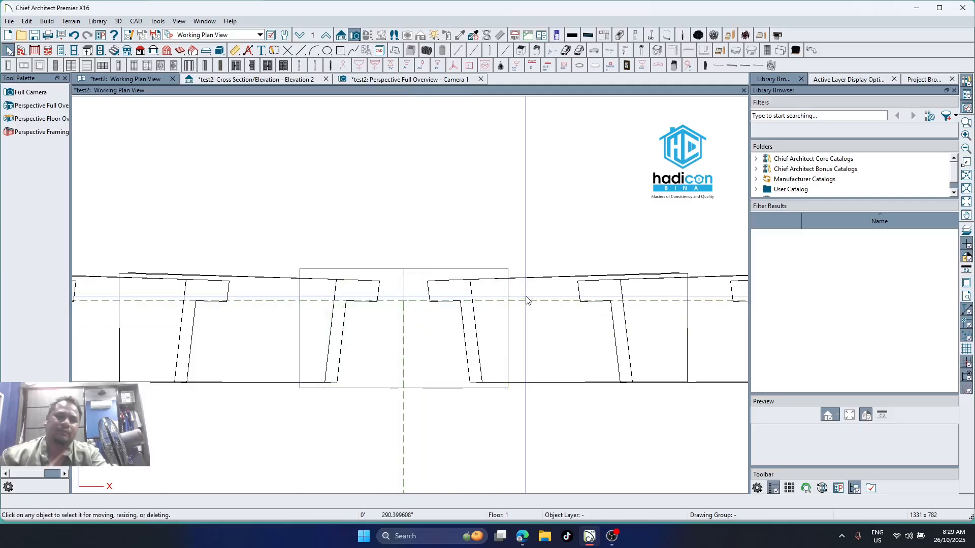
click(446, 389)
mouse_move(445, 388)
mouse_down()
mouse_move(457, 390)
mouse_move(428, 382)
mouse_up()
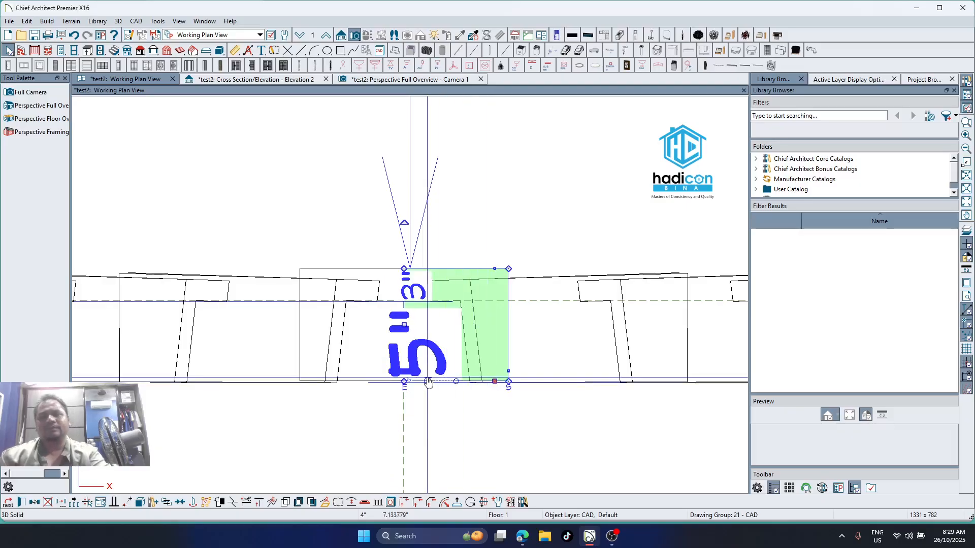
key(Escape)
In the perspective overview, paint the white ridge cap solid with the material "True White--PAINTED: Atap Rabung Genting 1"
click(382, 80)
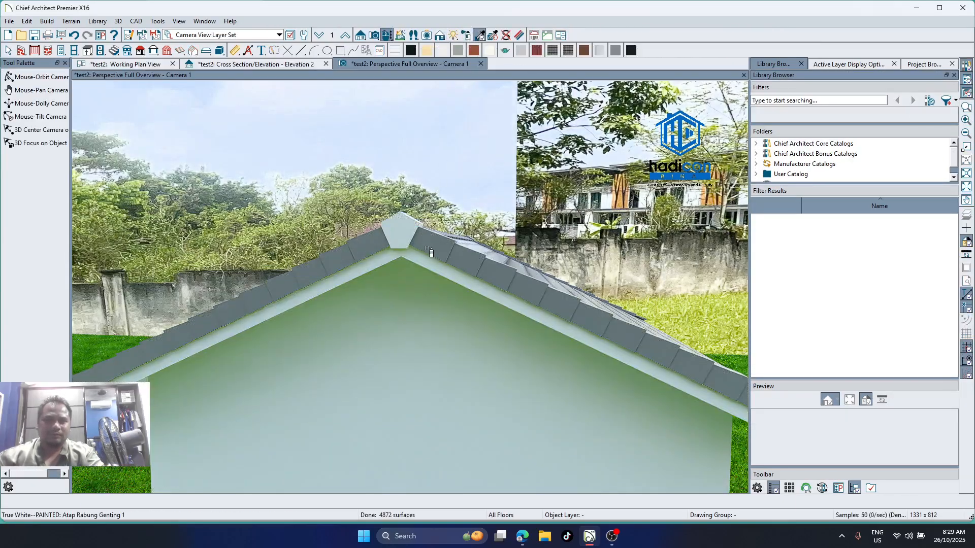
click(408, 237)
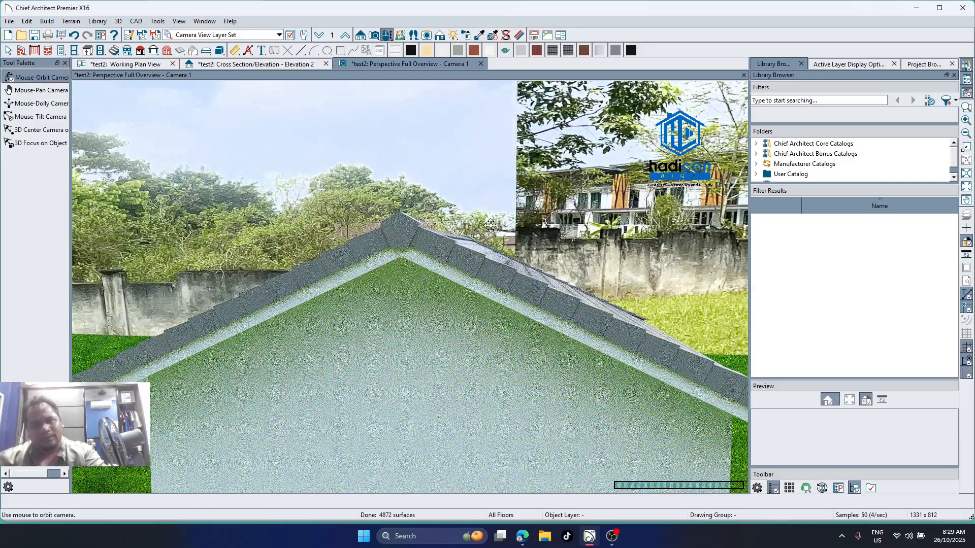
drag(491, 225, 585, 239)
drag(454, 343, 493, 217)
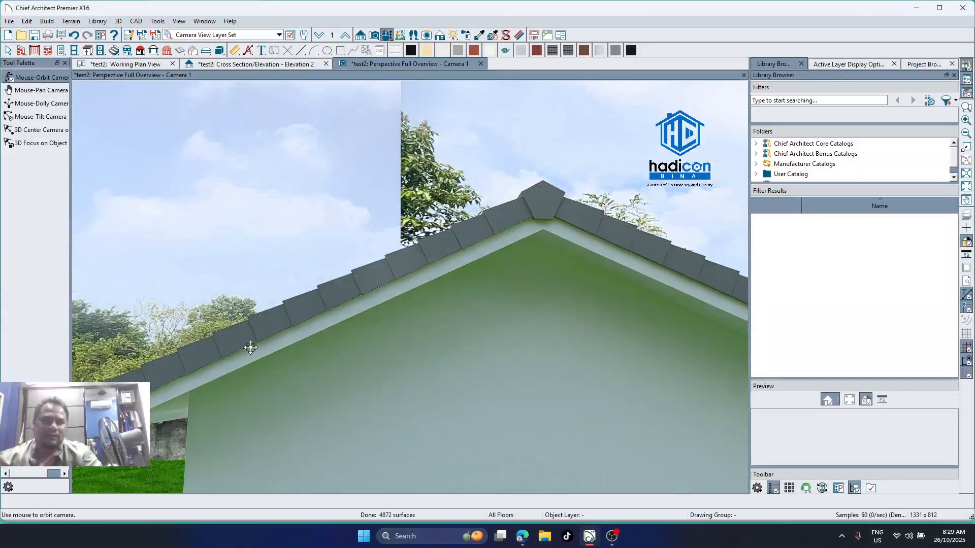
drag(250, 347, 313, 374)
drag(595, 364, 584, 397)
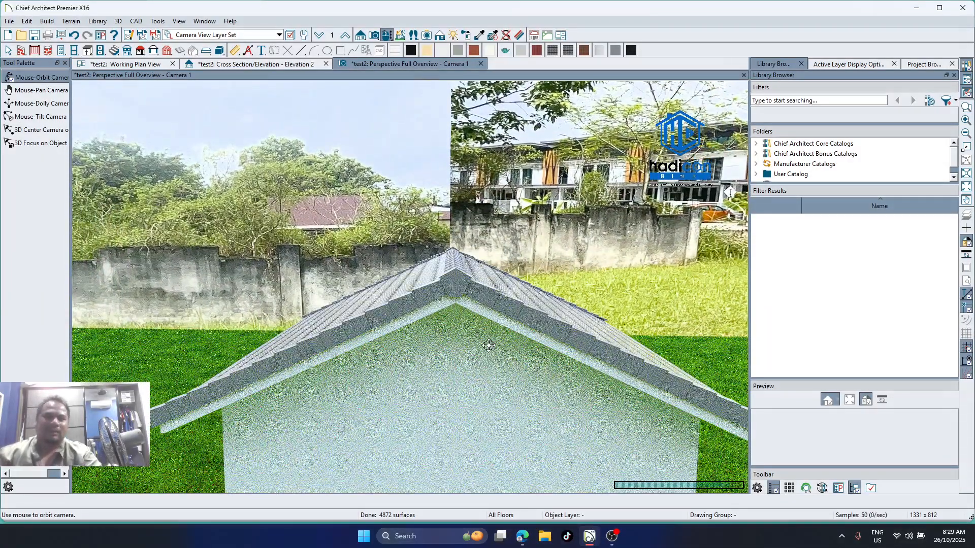
drag(491, 311, 376, 268)
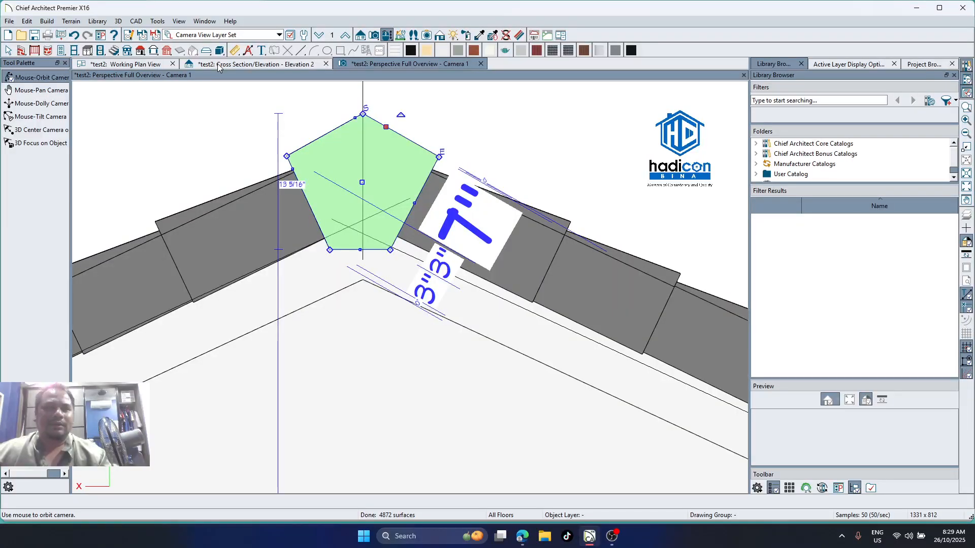
In Elevation 2, combine the ridge cap, four left-slope and three right-slope trim pieces nearest it into an architectural block and add it to the library
click(218, 64)
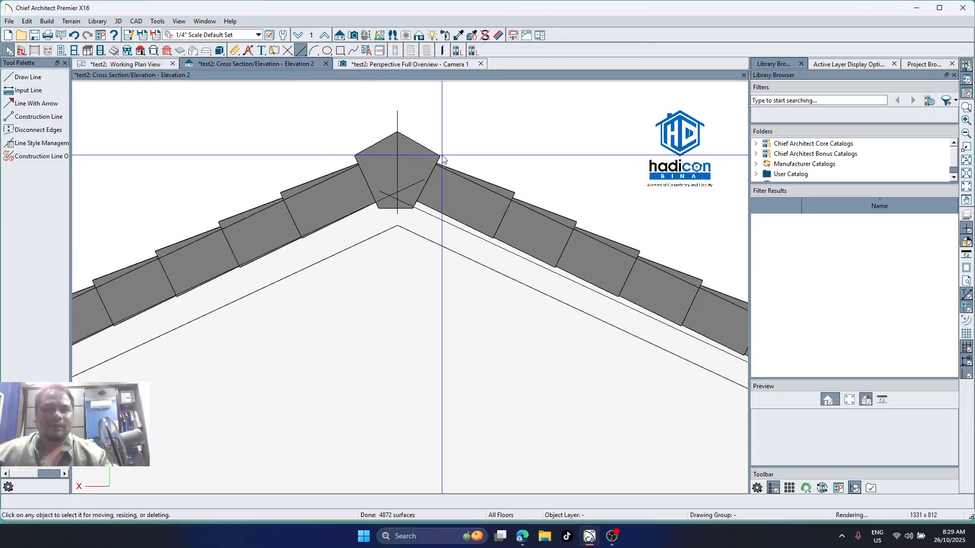
click(419, 147)
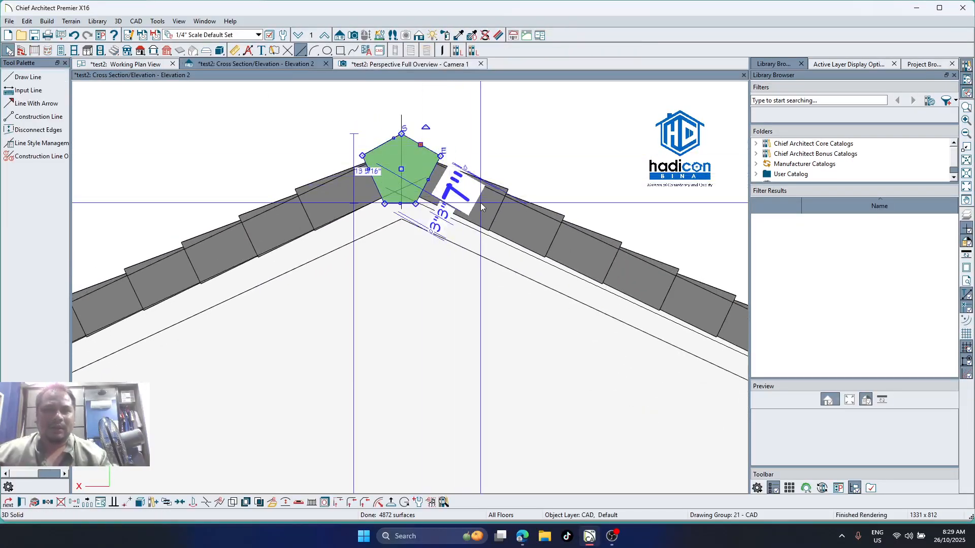
shift+click(432, 194)
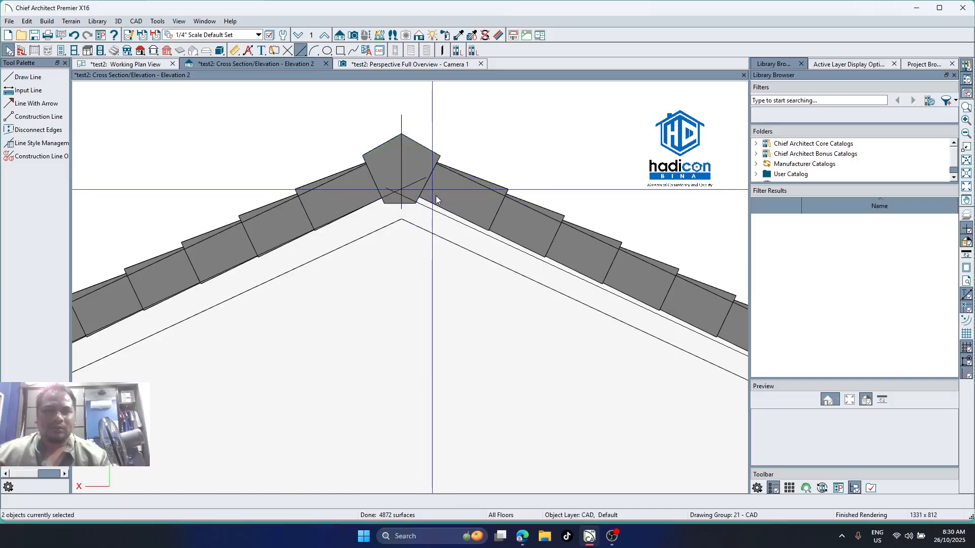
shift+click(527, 228)
shift+click(569, 246)
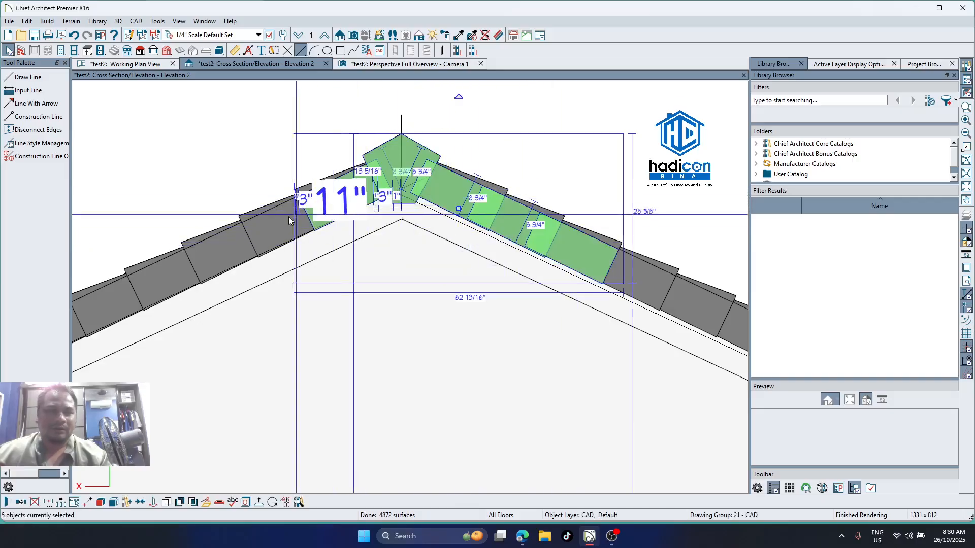
key(Escape)
drag(169, 270, 571, 181)
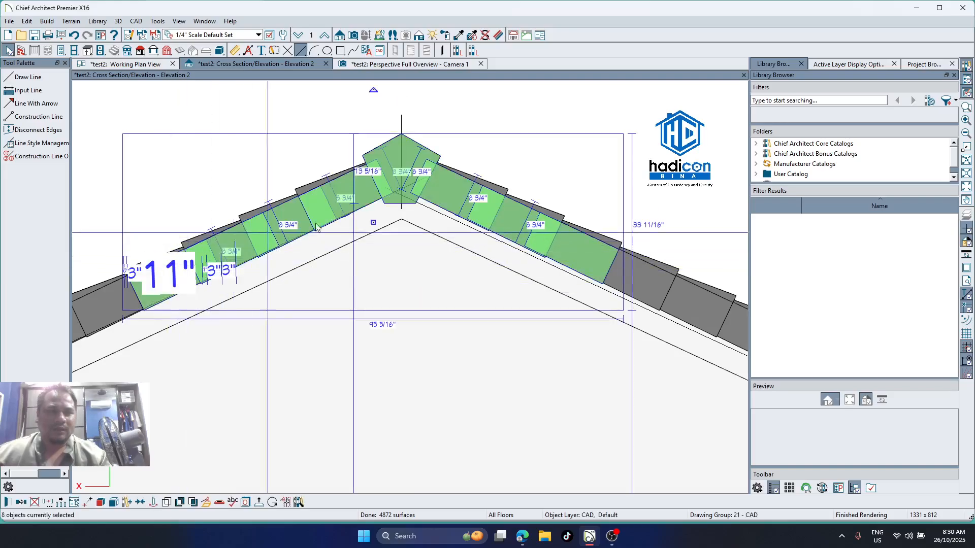
scroll(572, 176, down, 1)
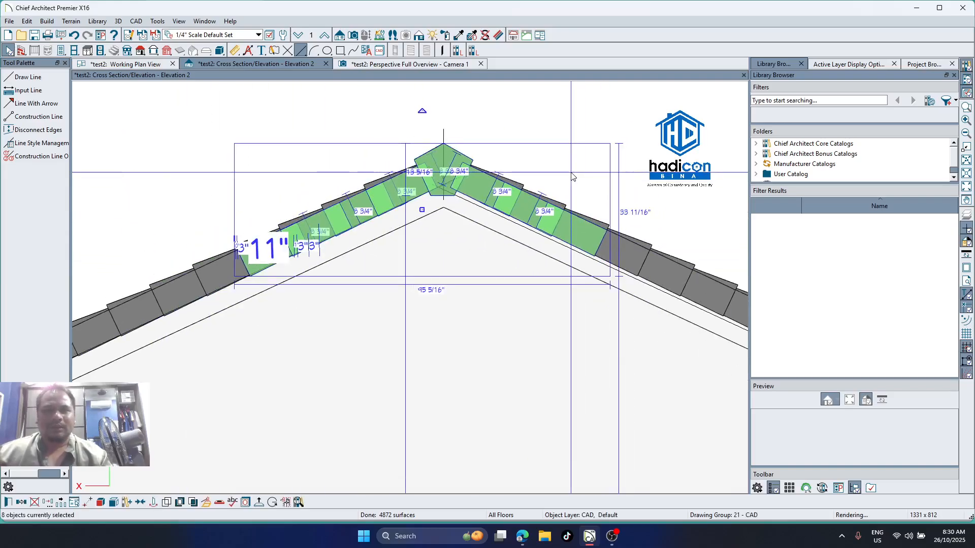
click(101, 502)
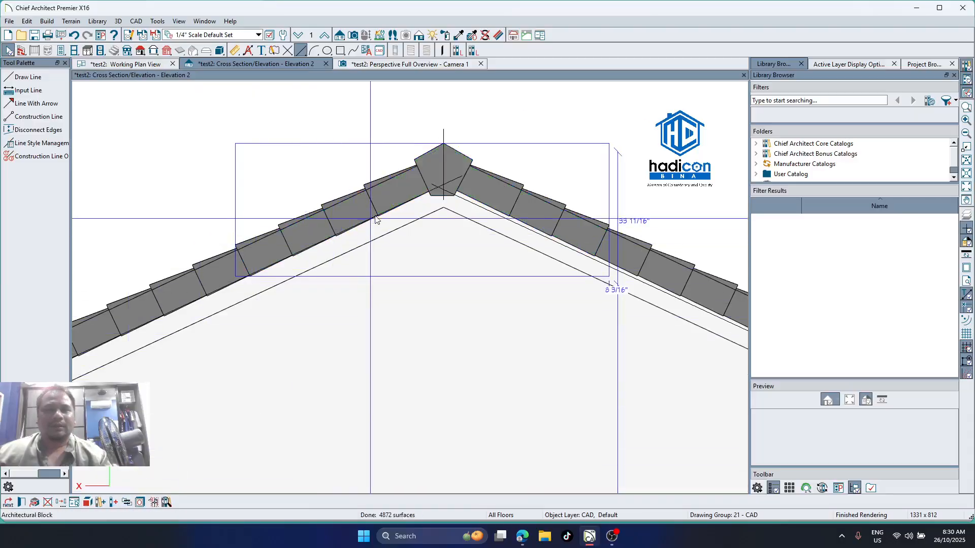
click(100, 503)
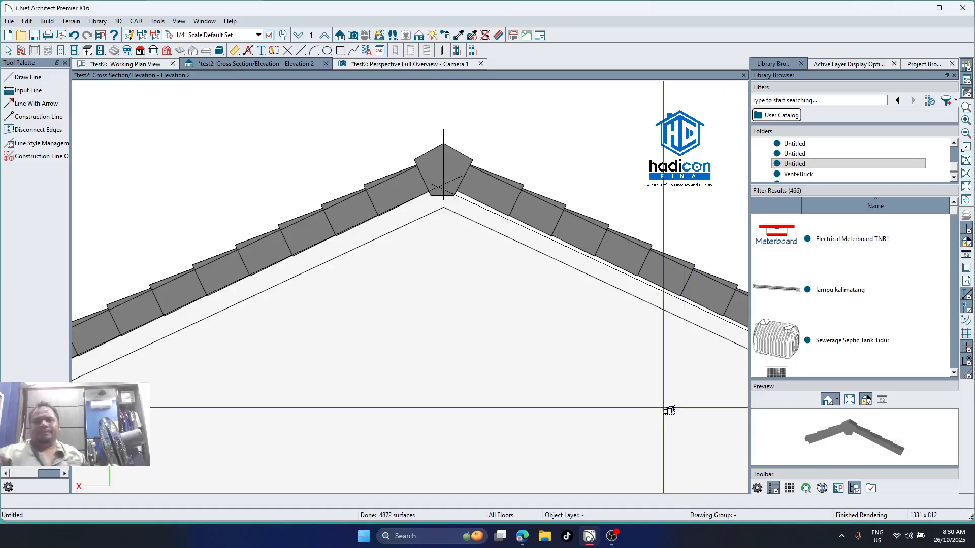
scroll(518, 139, down, 1)
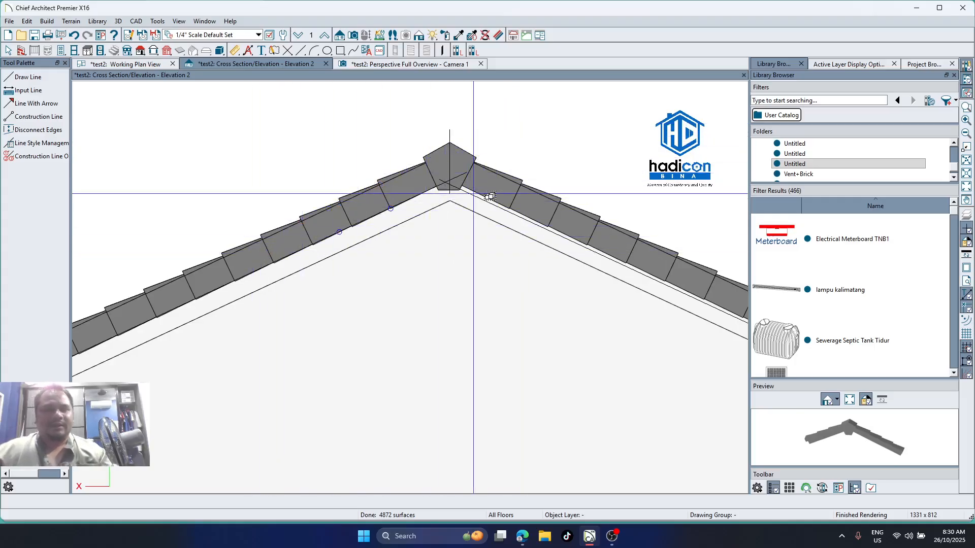
scroll(482, 191, down, 1)
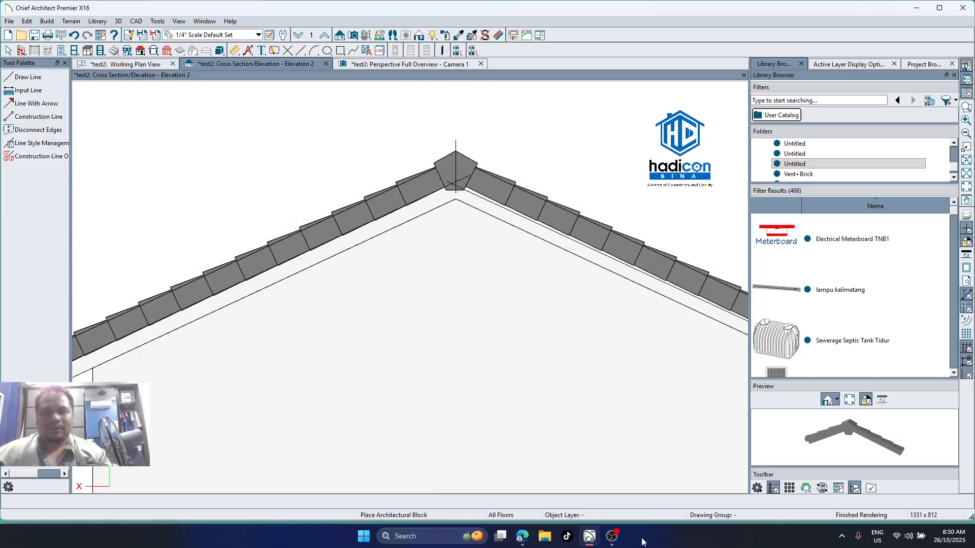
click(614, 536)
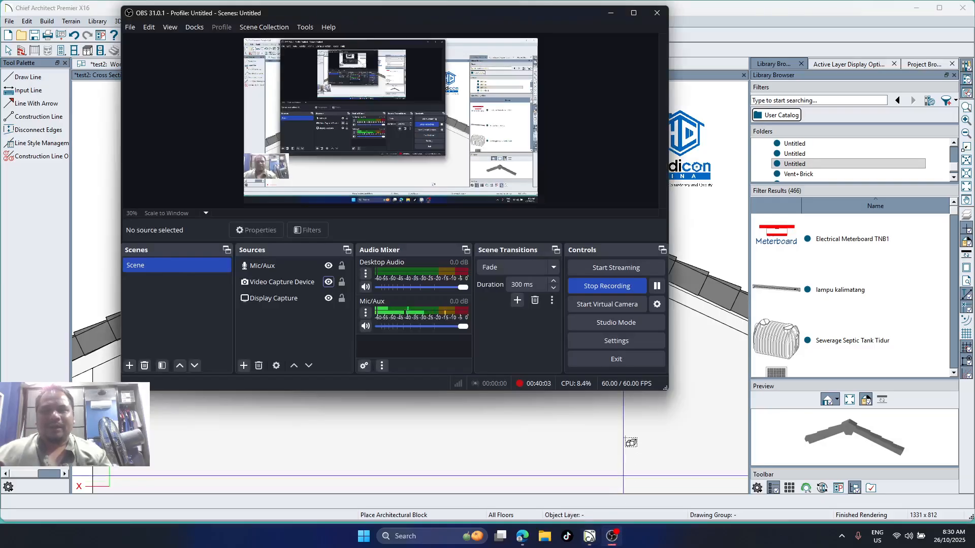